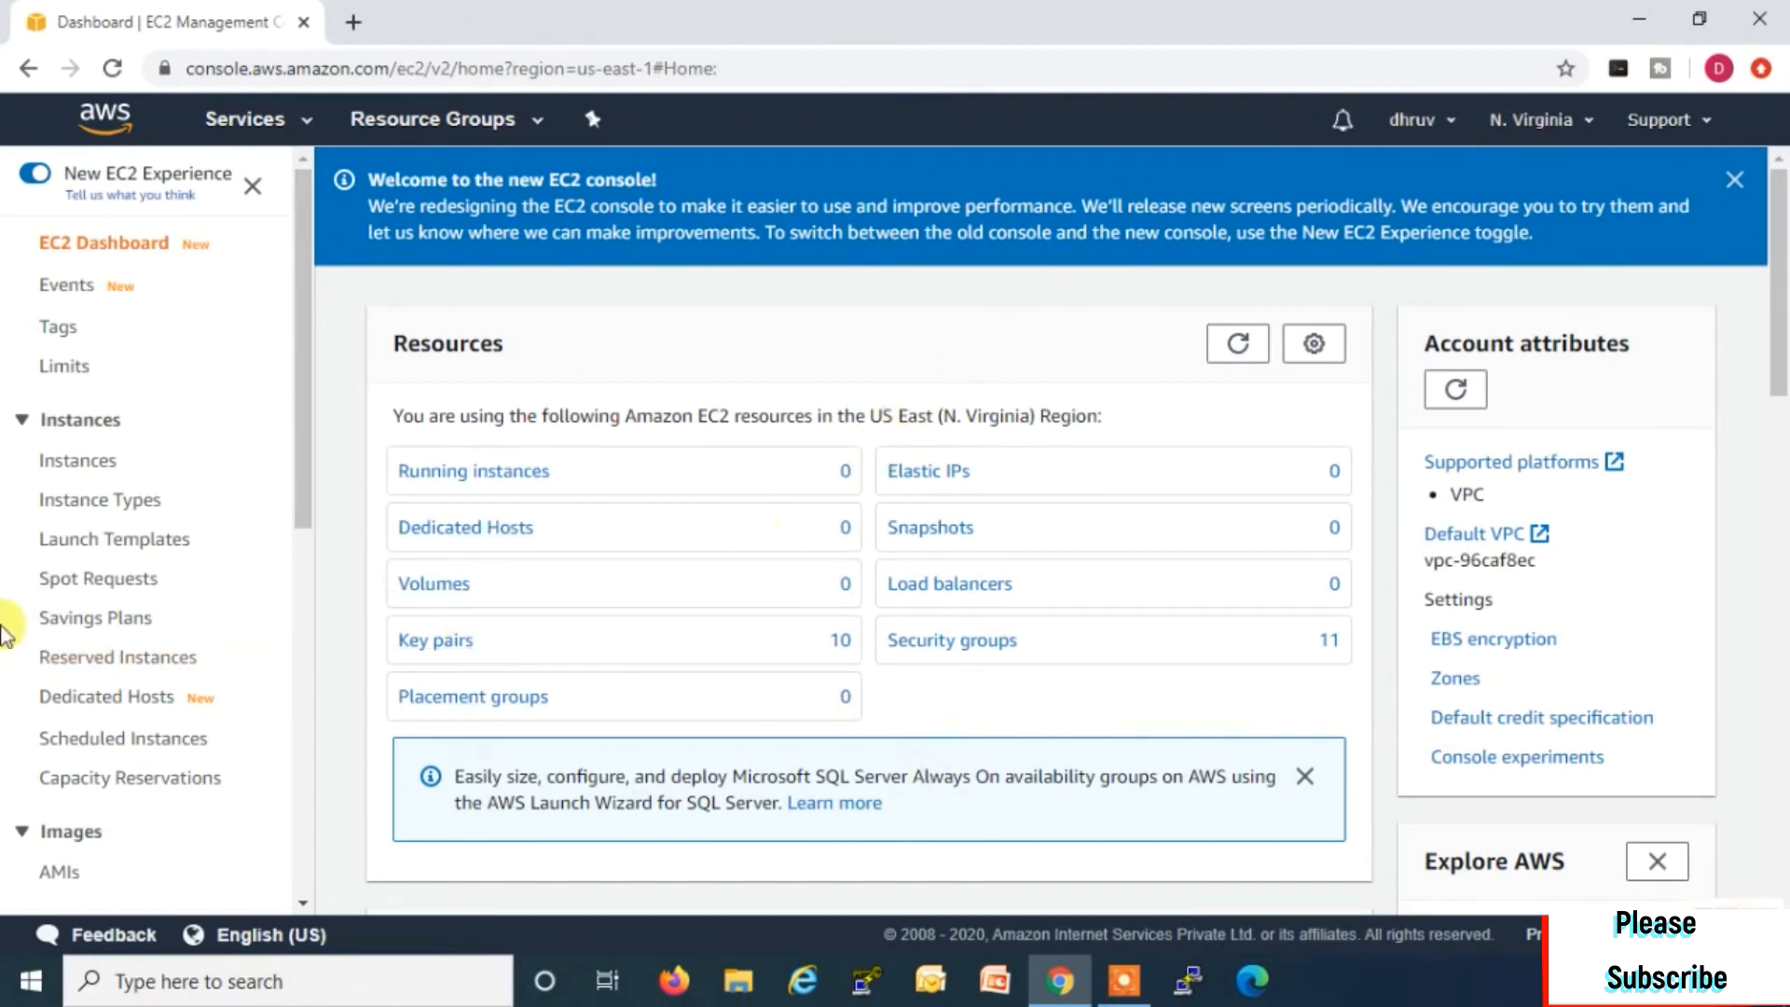
Step: Start launching a new EC2 instance using the 64-bit (x86) Amazon Linux 2 AMI (HVM), SSD Volume Type
click(97, 470)
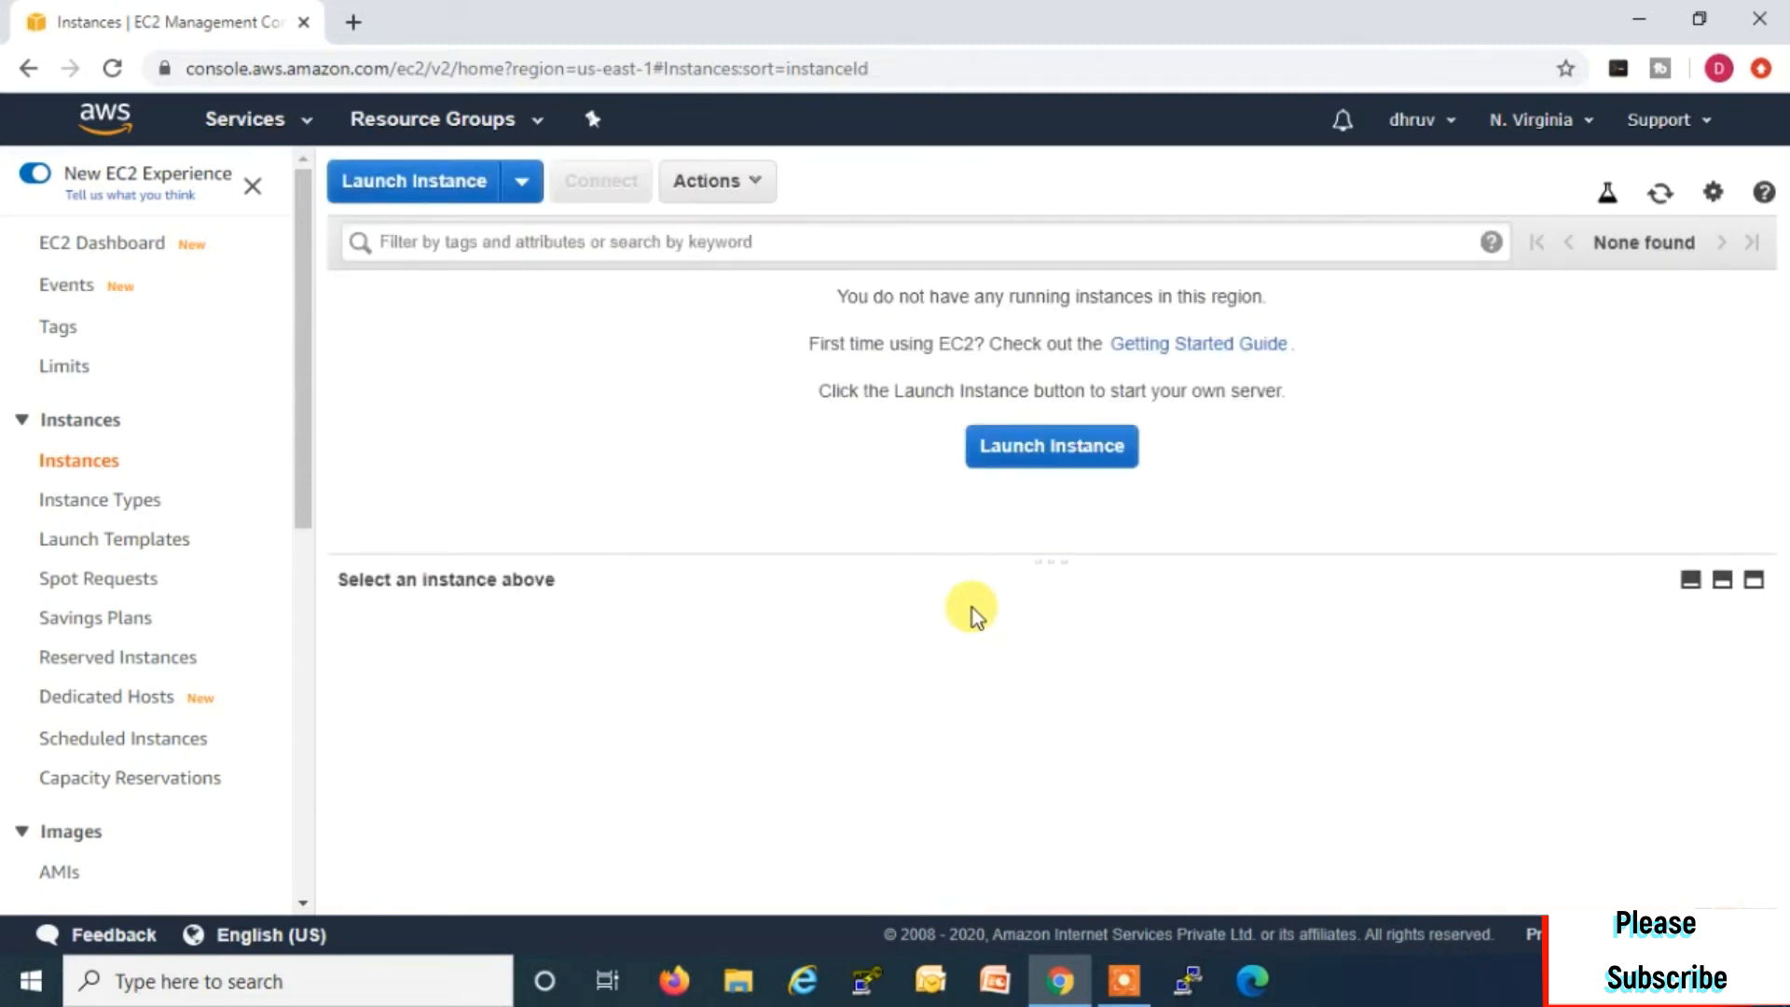
click(1051, 455)
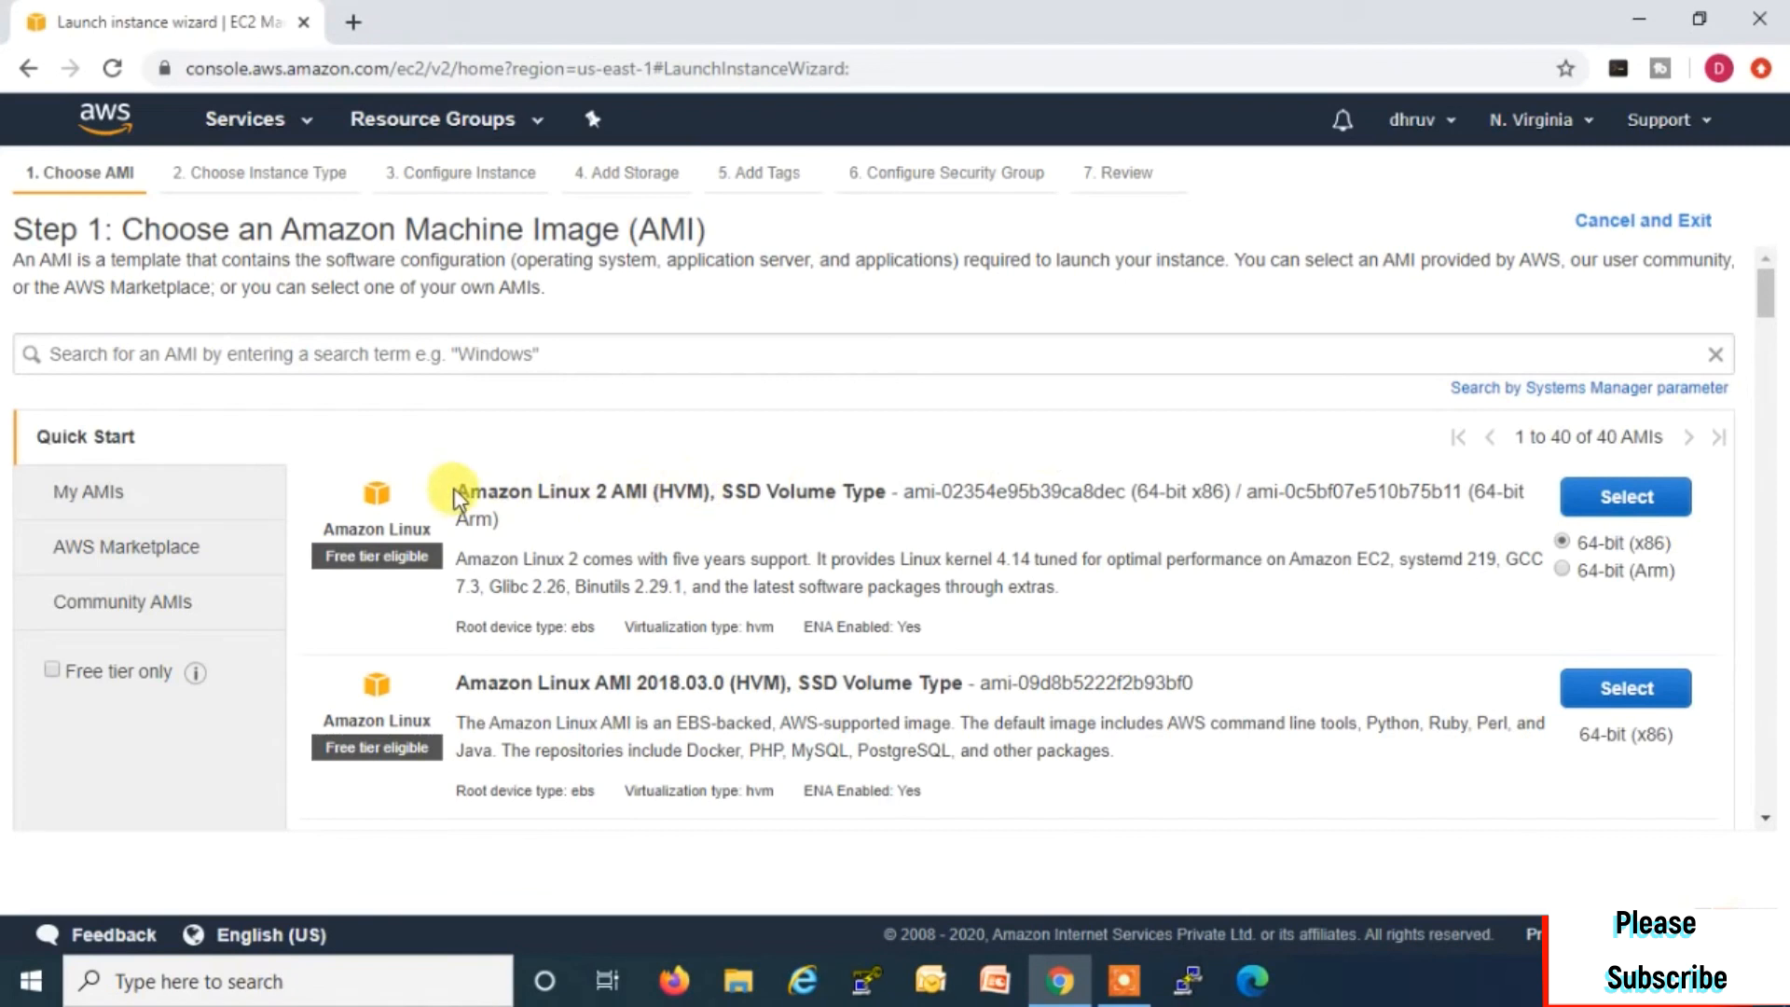
drag(533, 492, 688, 492)
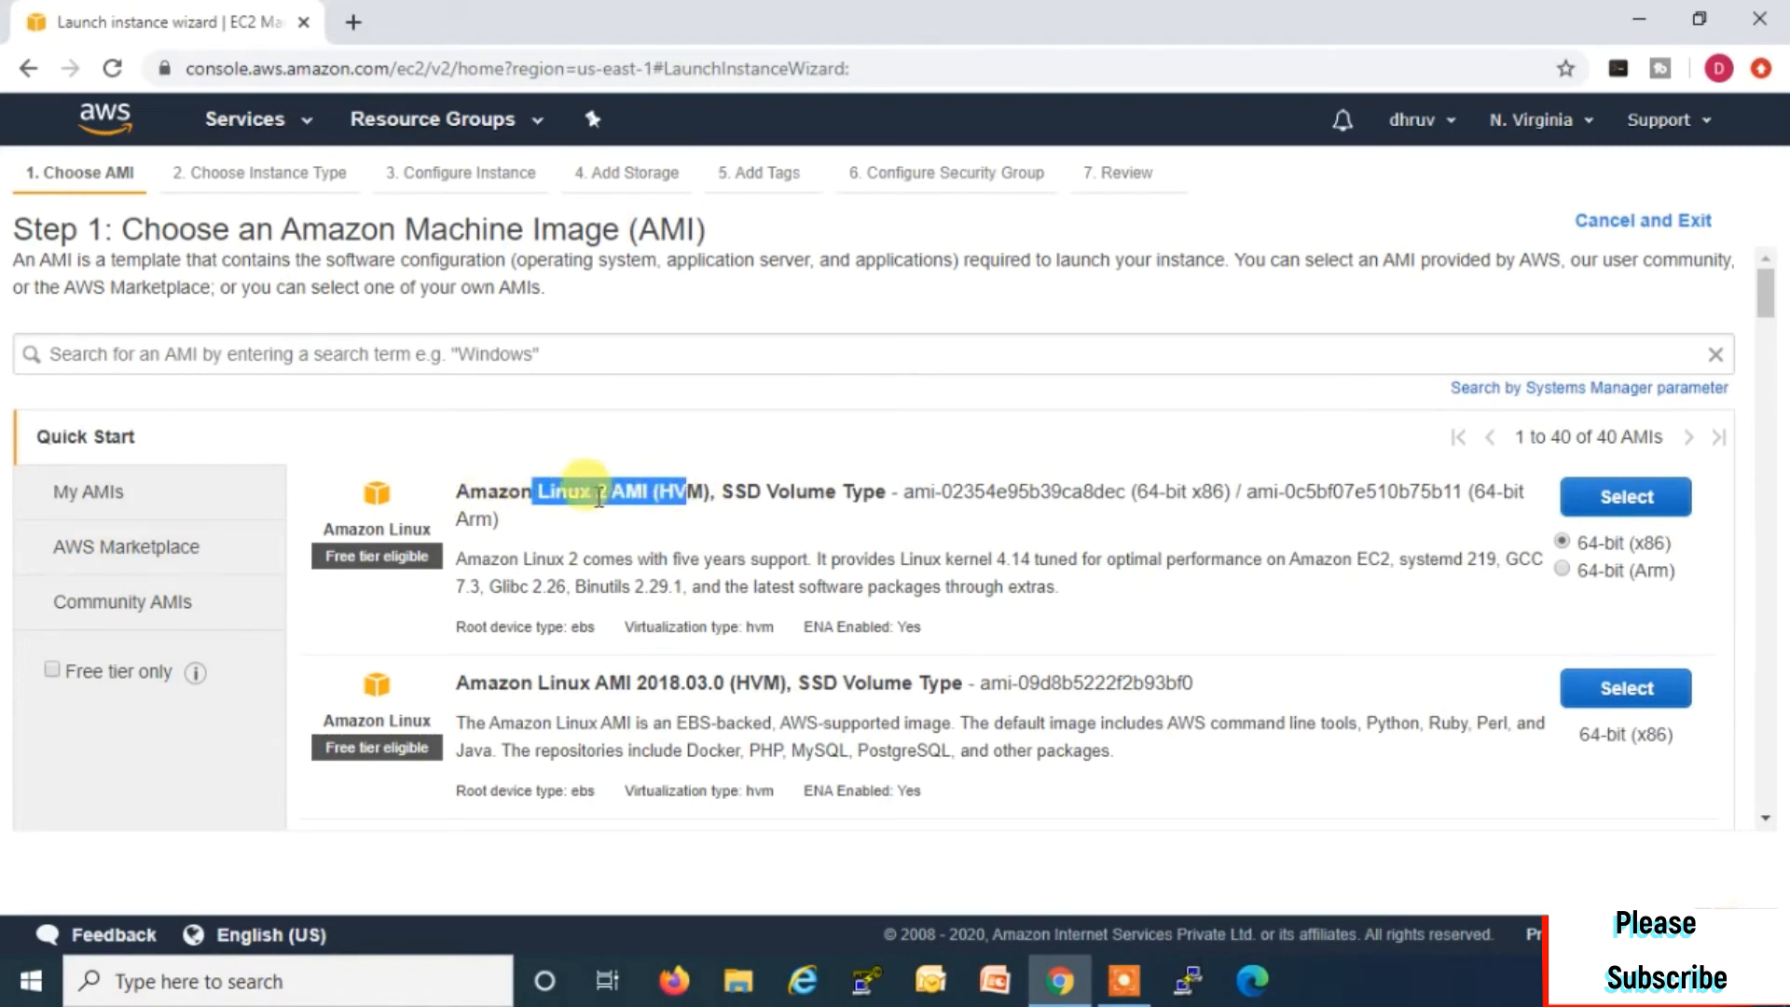
click(1601, 497)
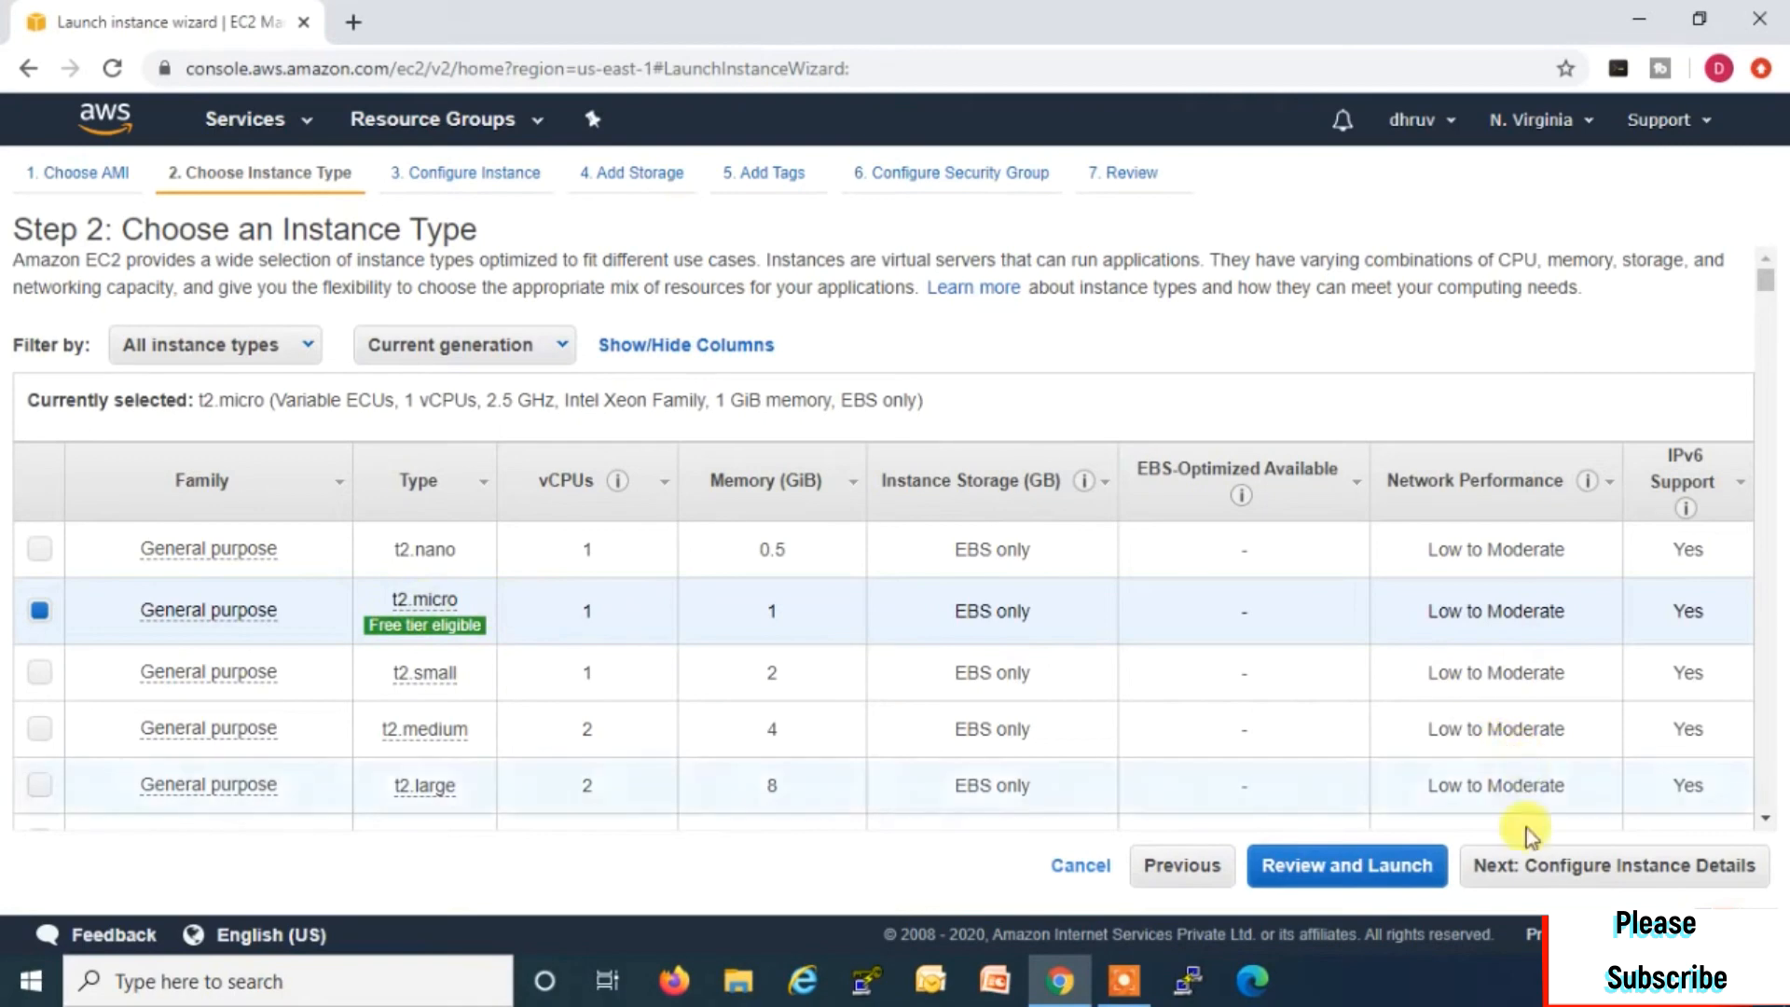
Step: Keep the t2.micro type, set the number of instances to 2, and continue with default storage and no tags to the security group configuration
click(1484, 864)
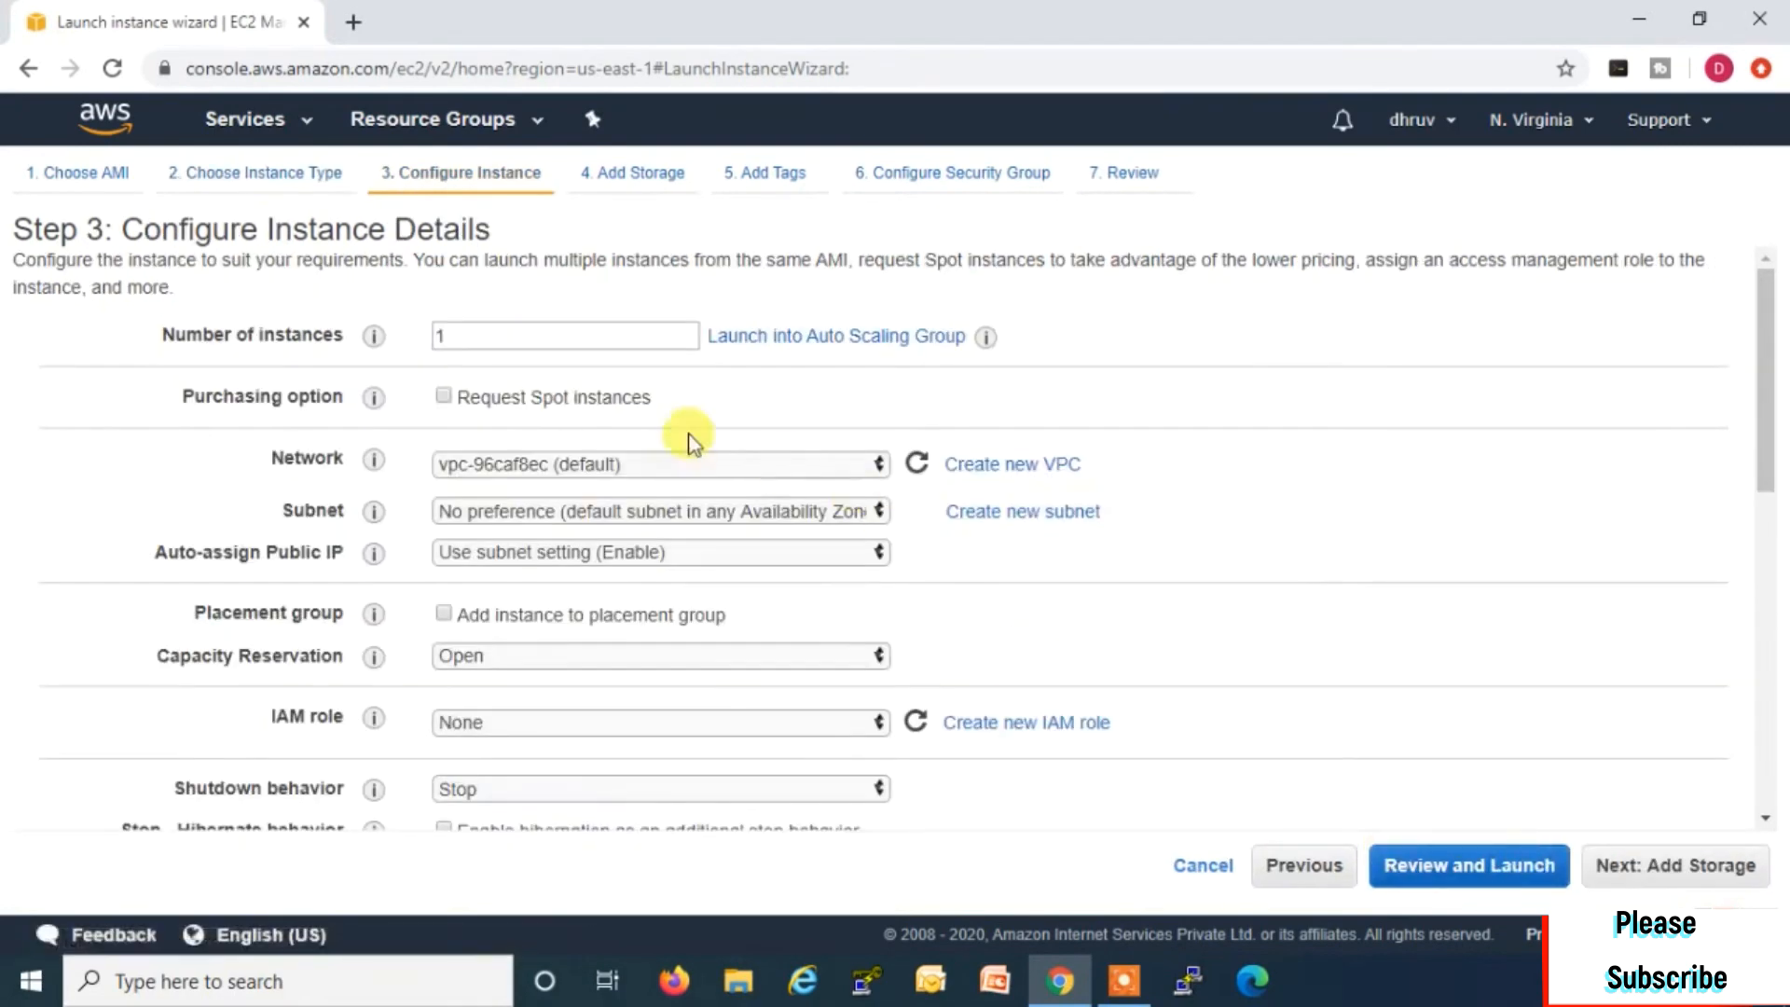
double_click(456, 338)
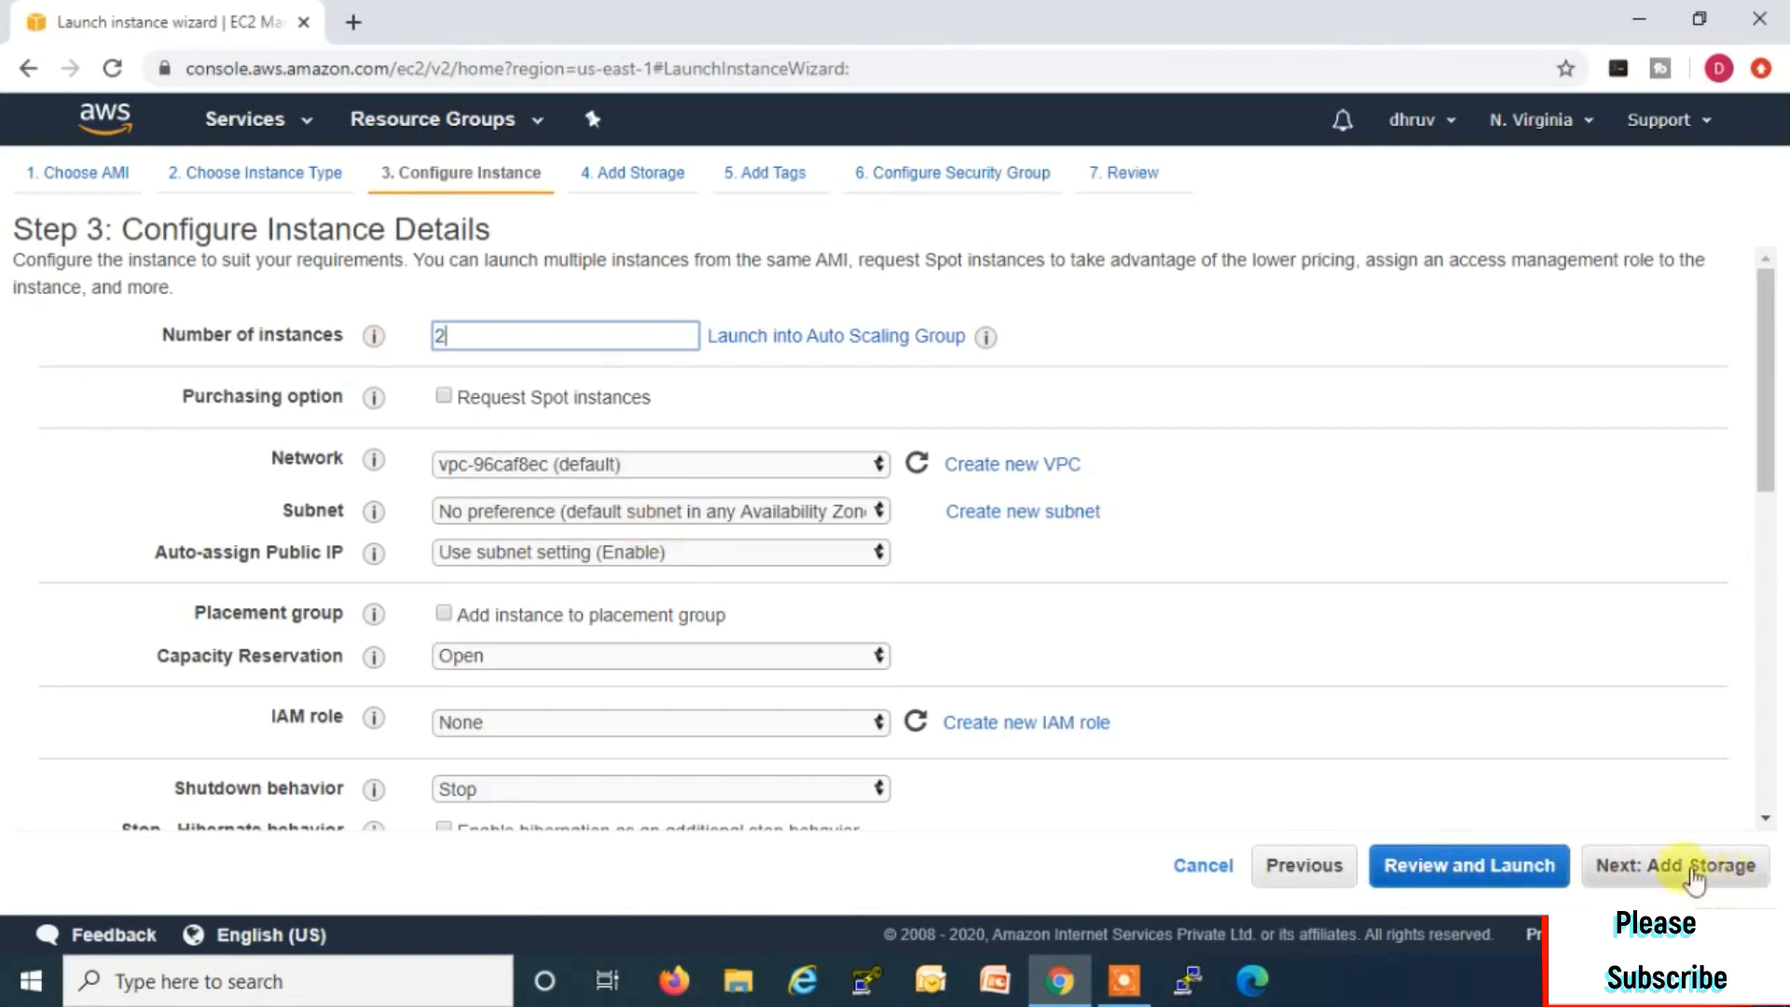
click(1666, 874)
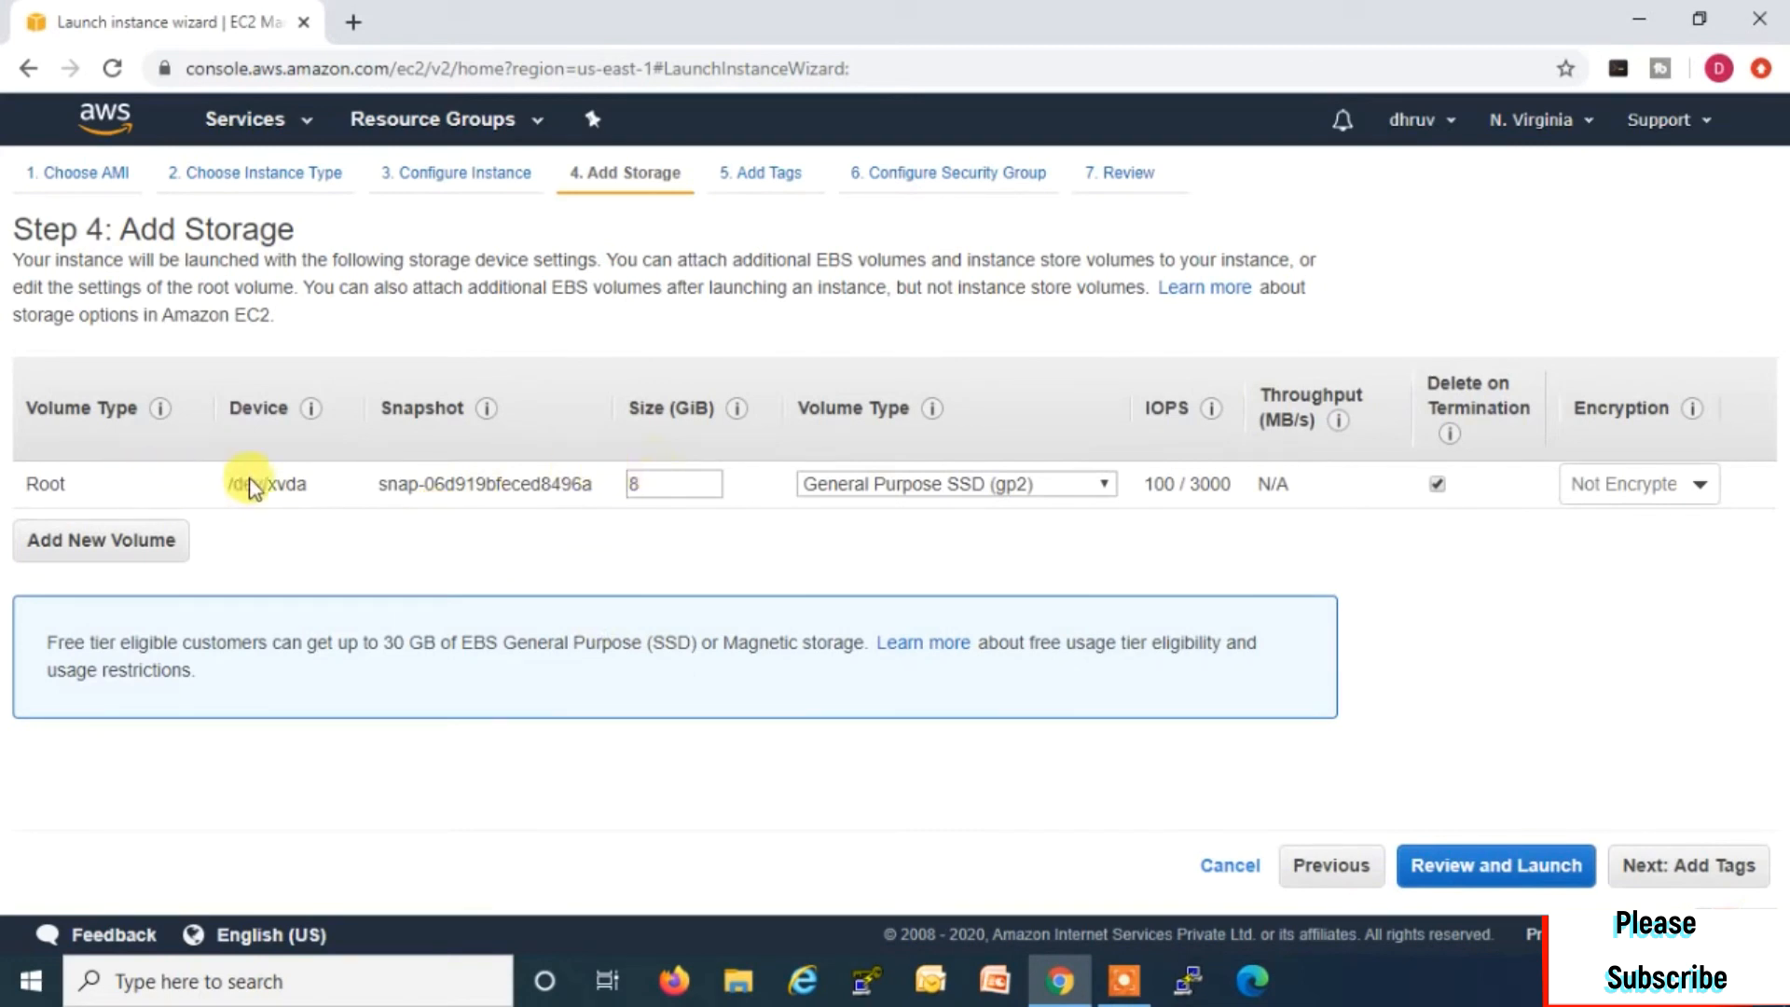
click(1684, 865)
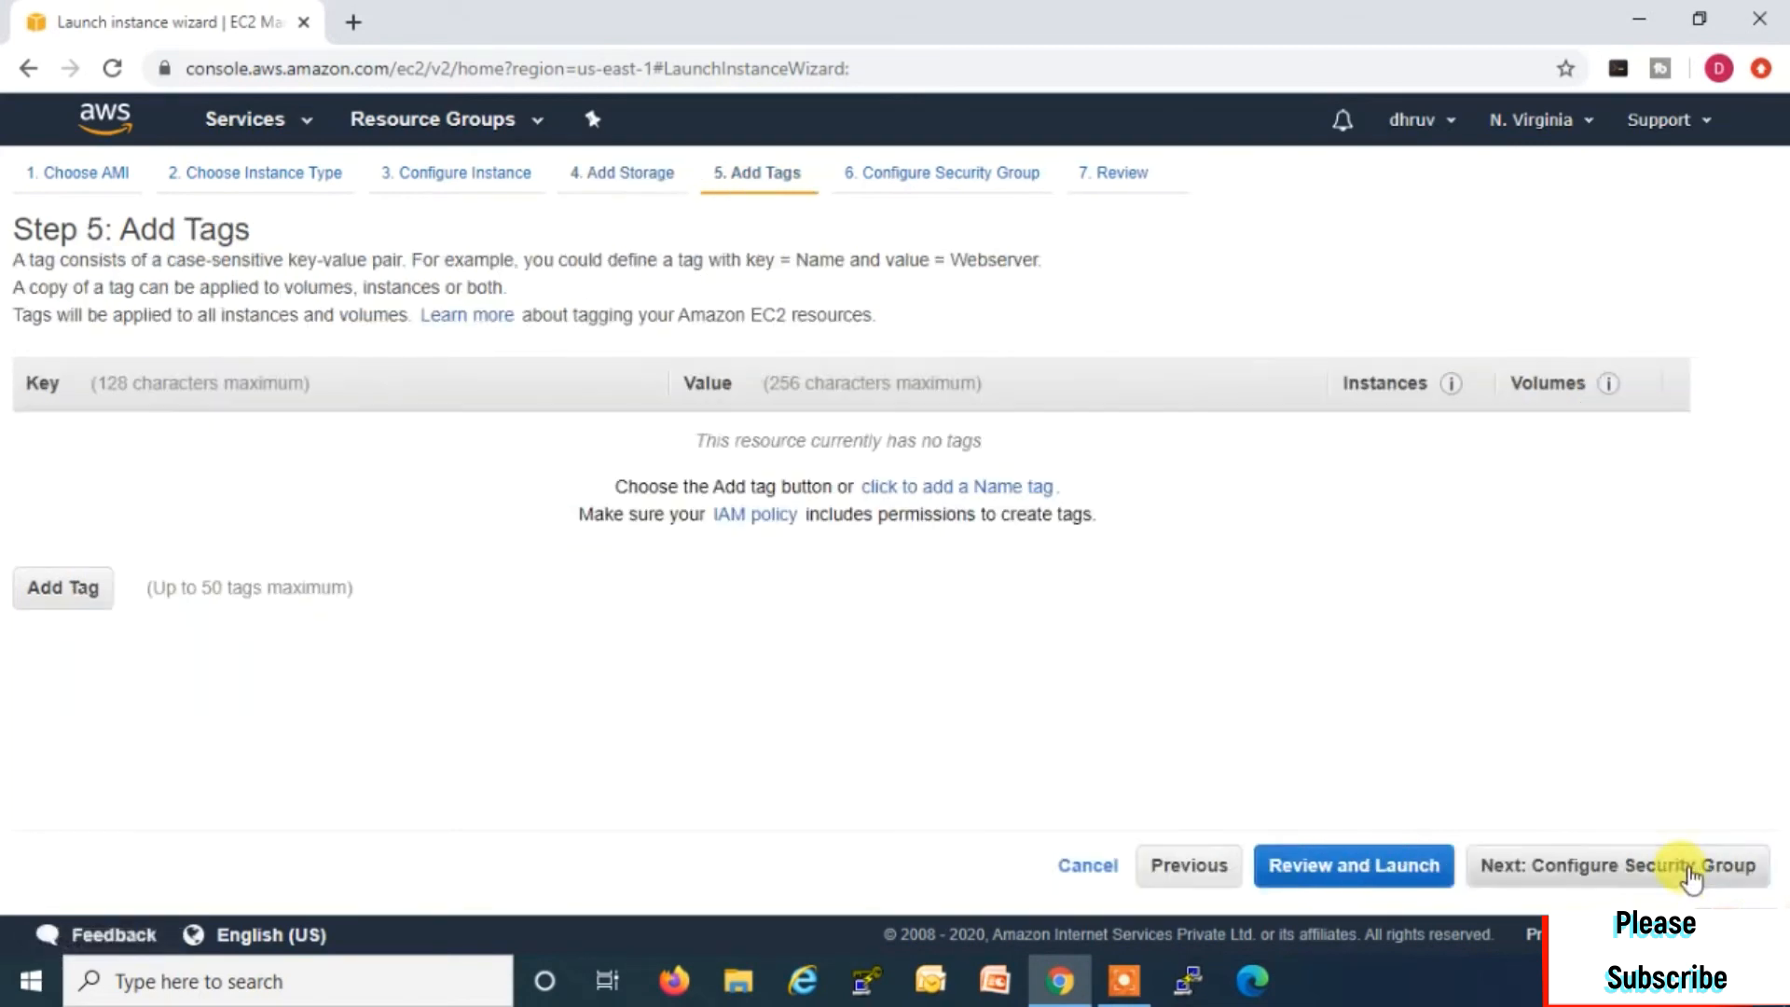
click(1632, 865)
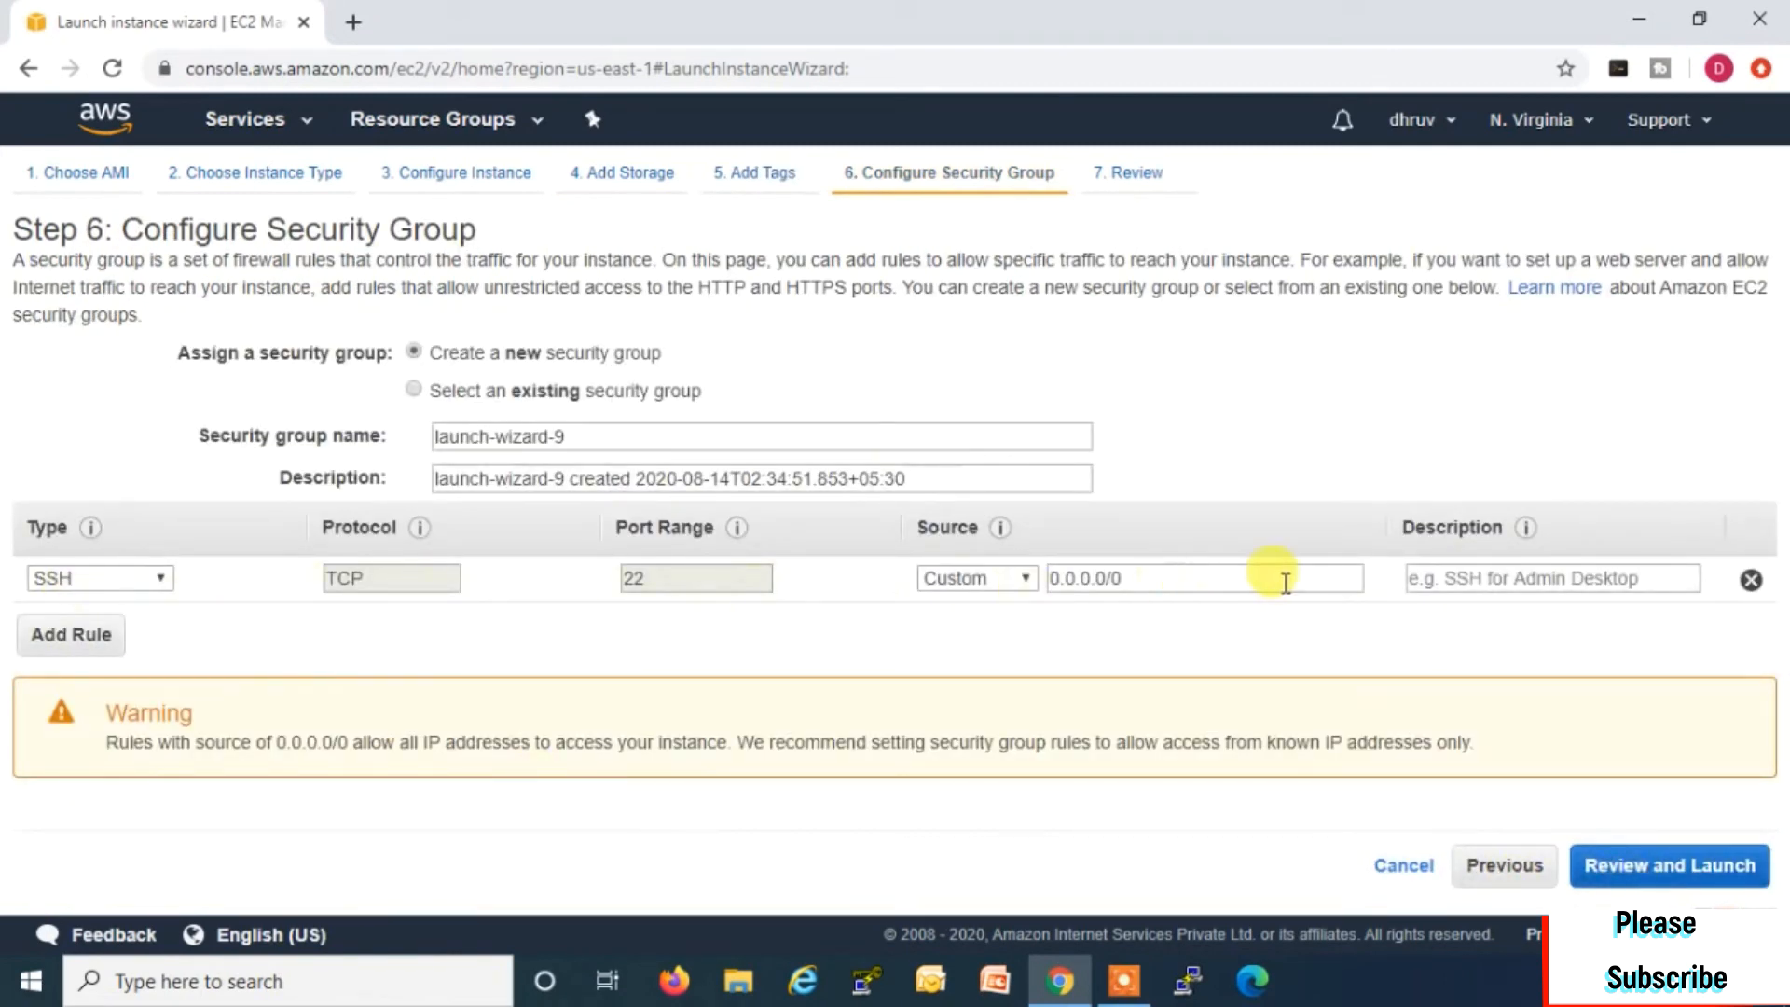
Step: Add a Custom TCP rule to the new security group for port 988 with source 0.0.0.0/0
click(93, 634)
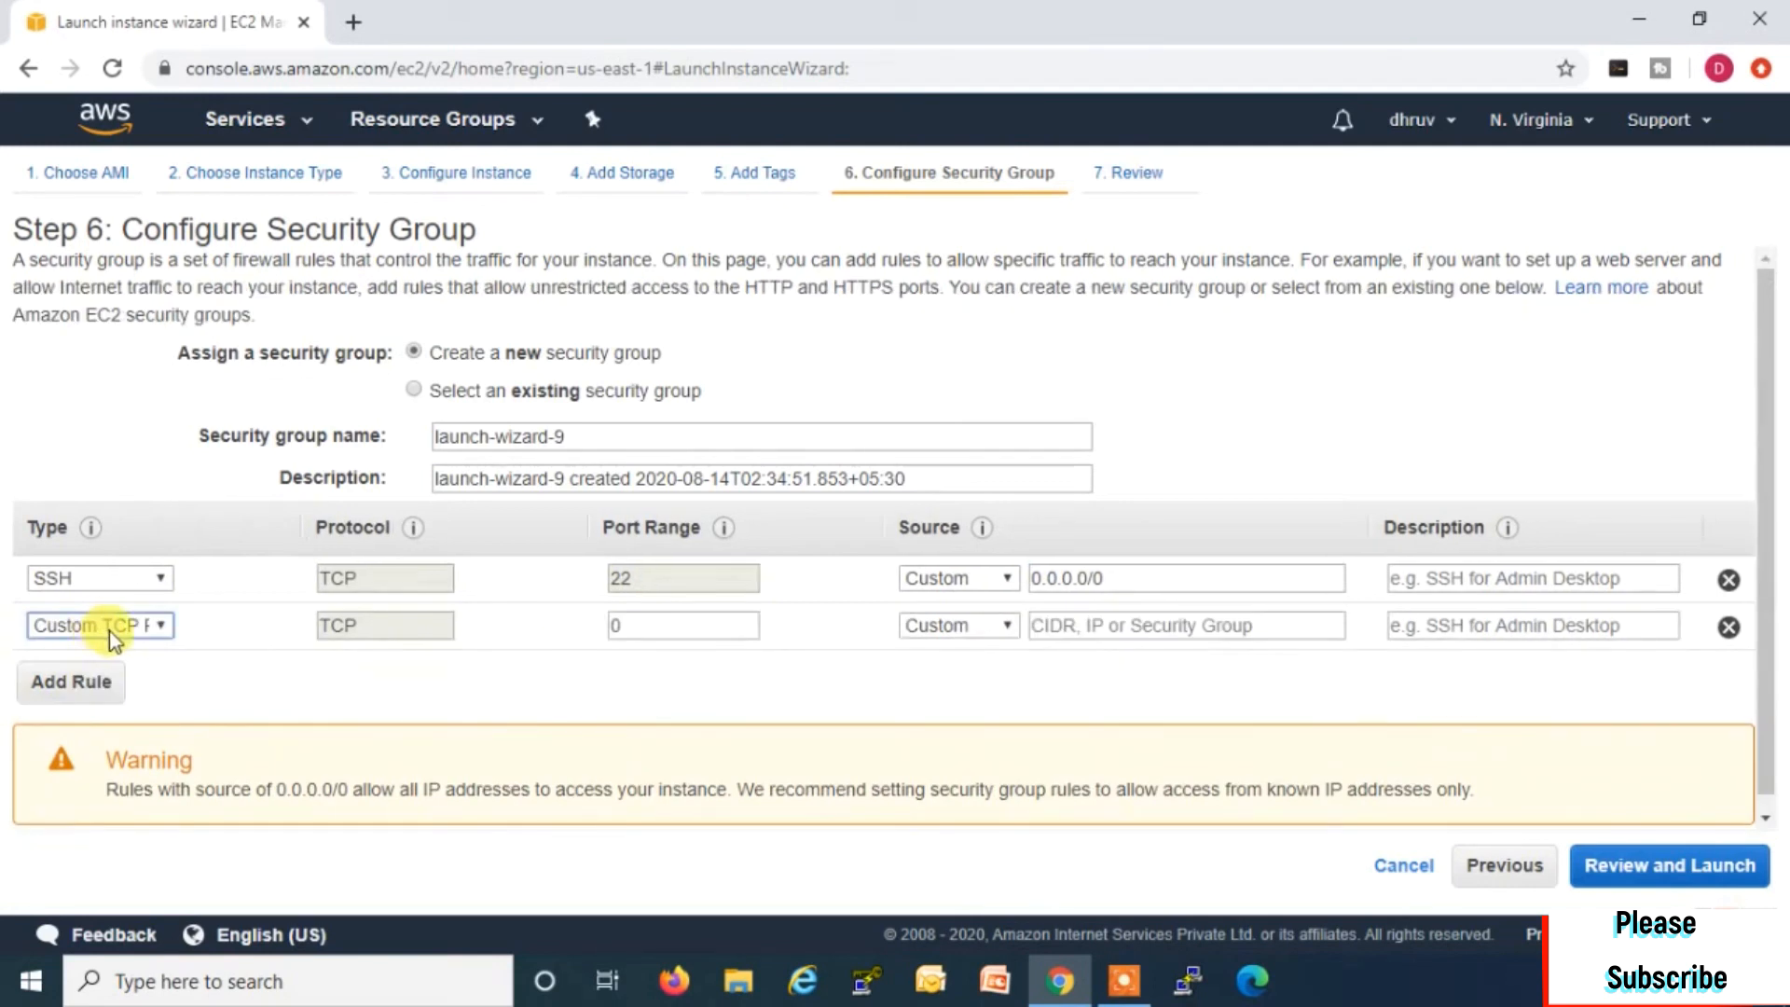
click(109, 625)
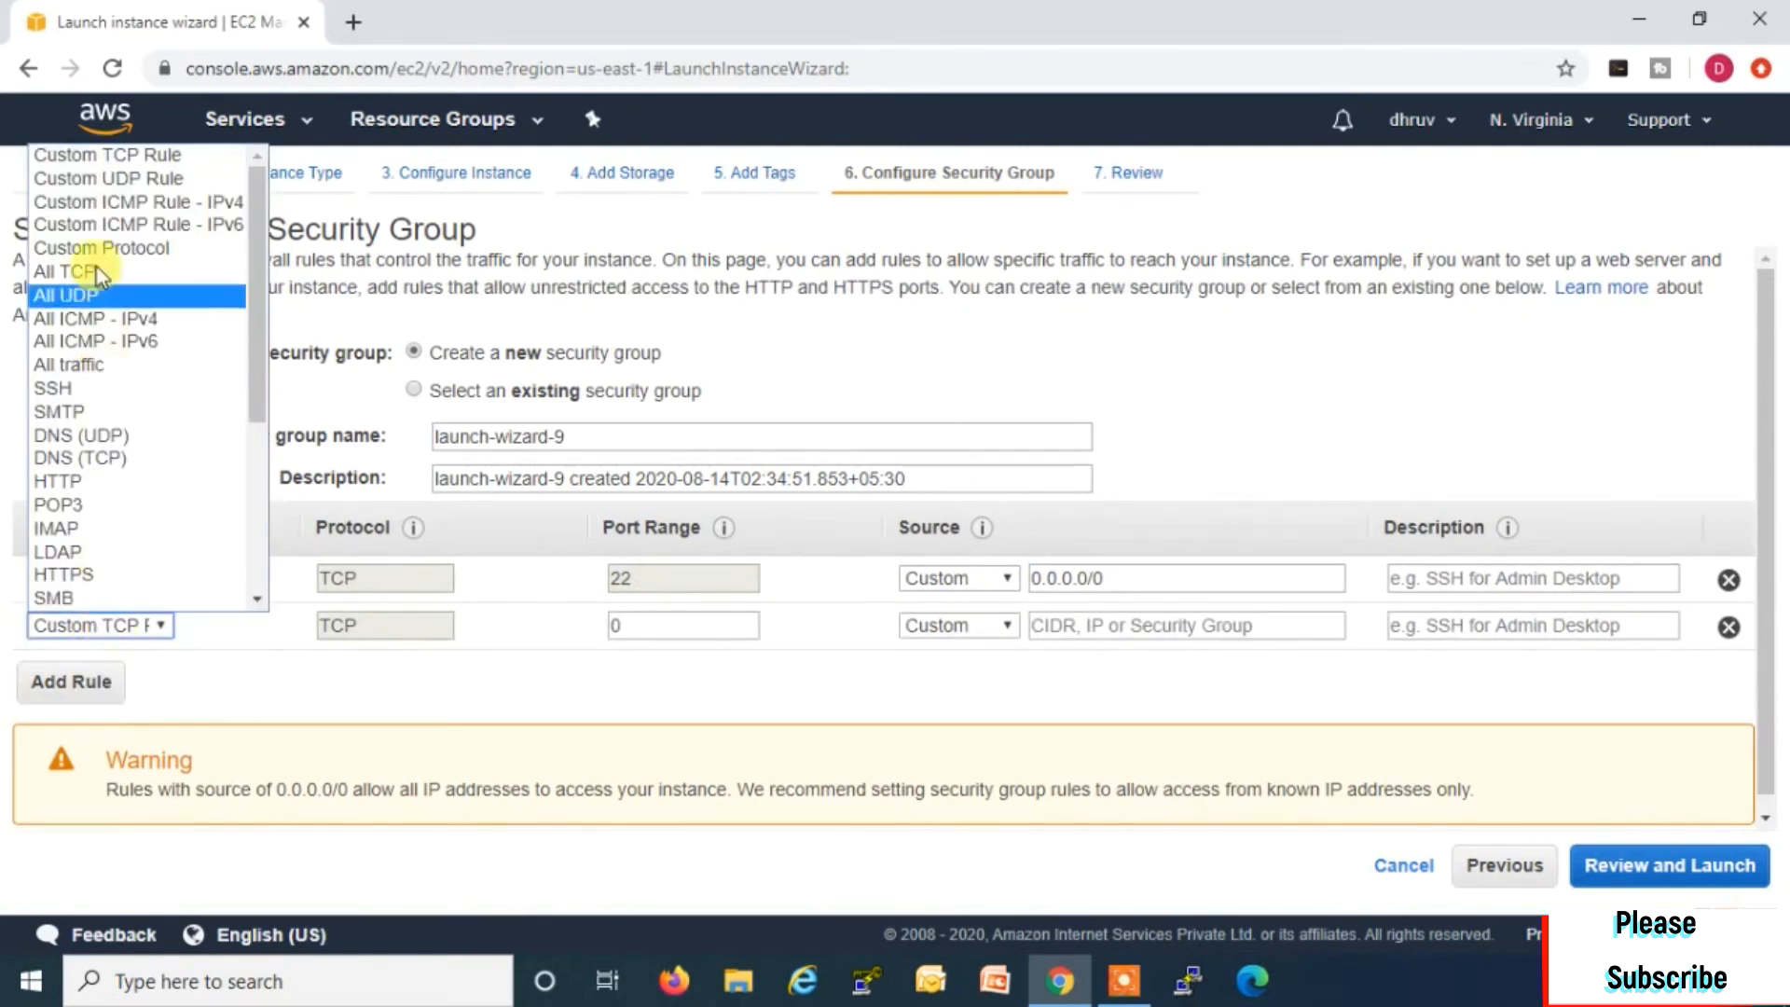
click(97, 157)
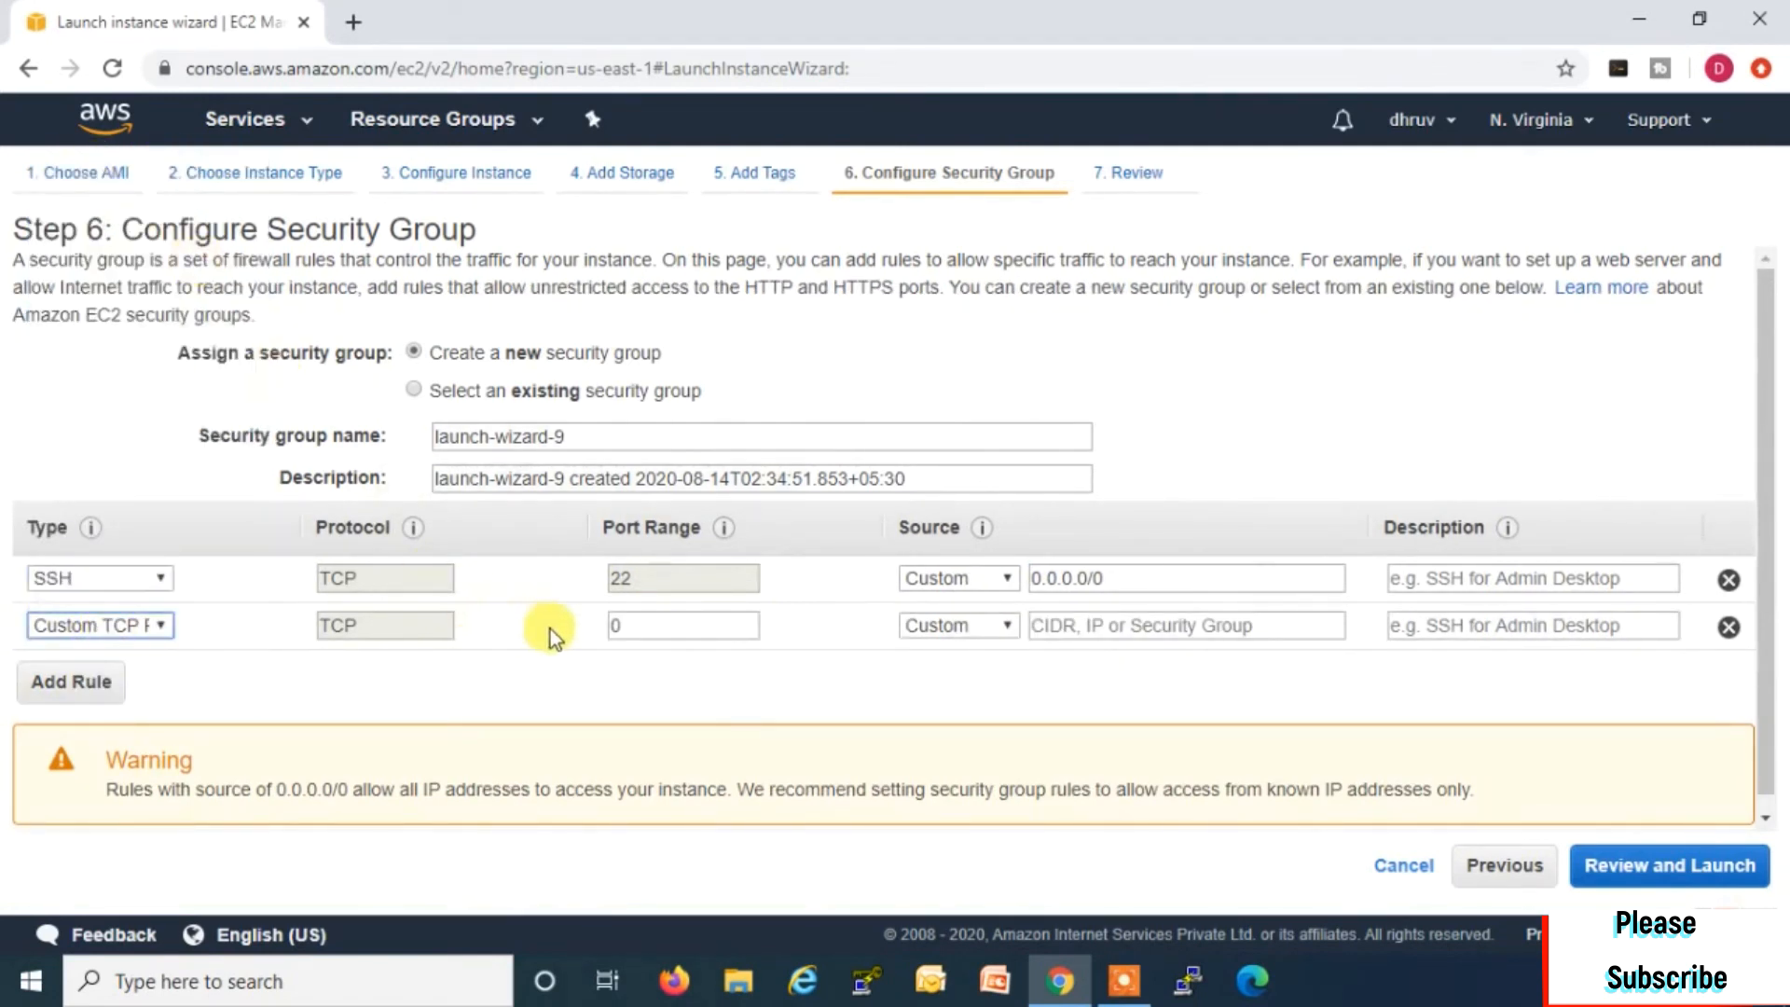
double_click(619, 625)
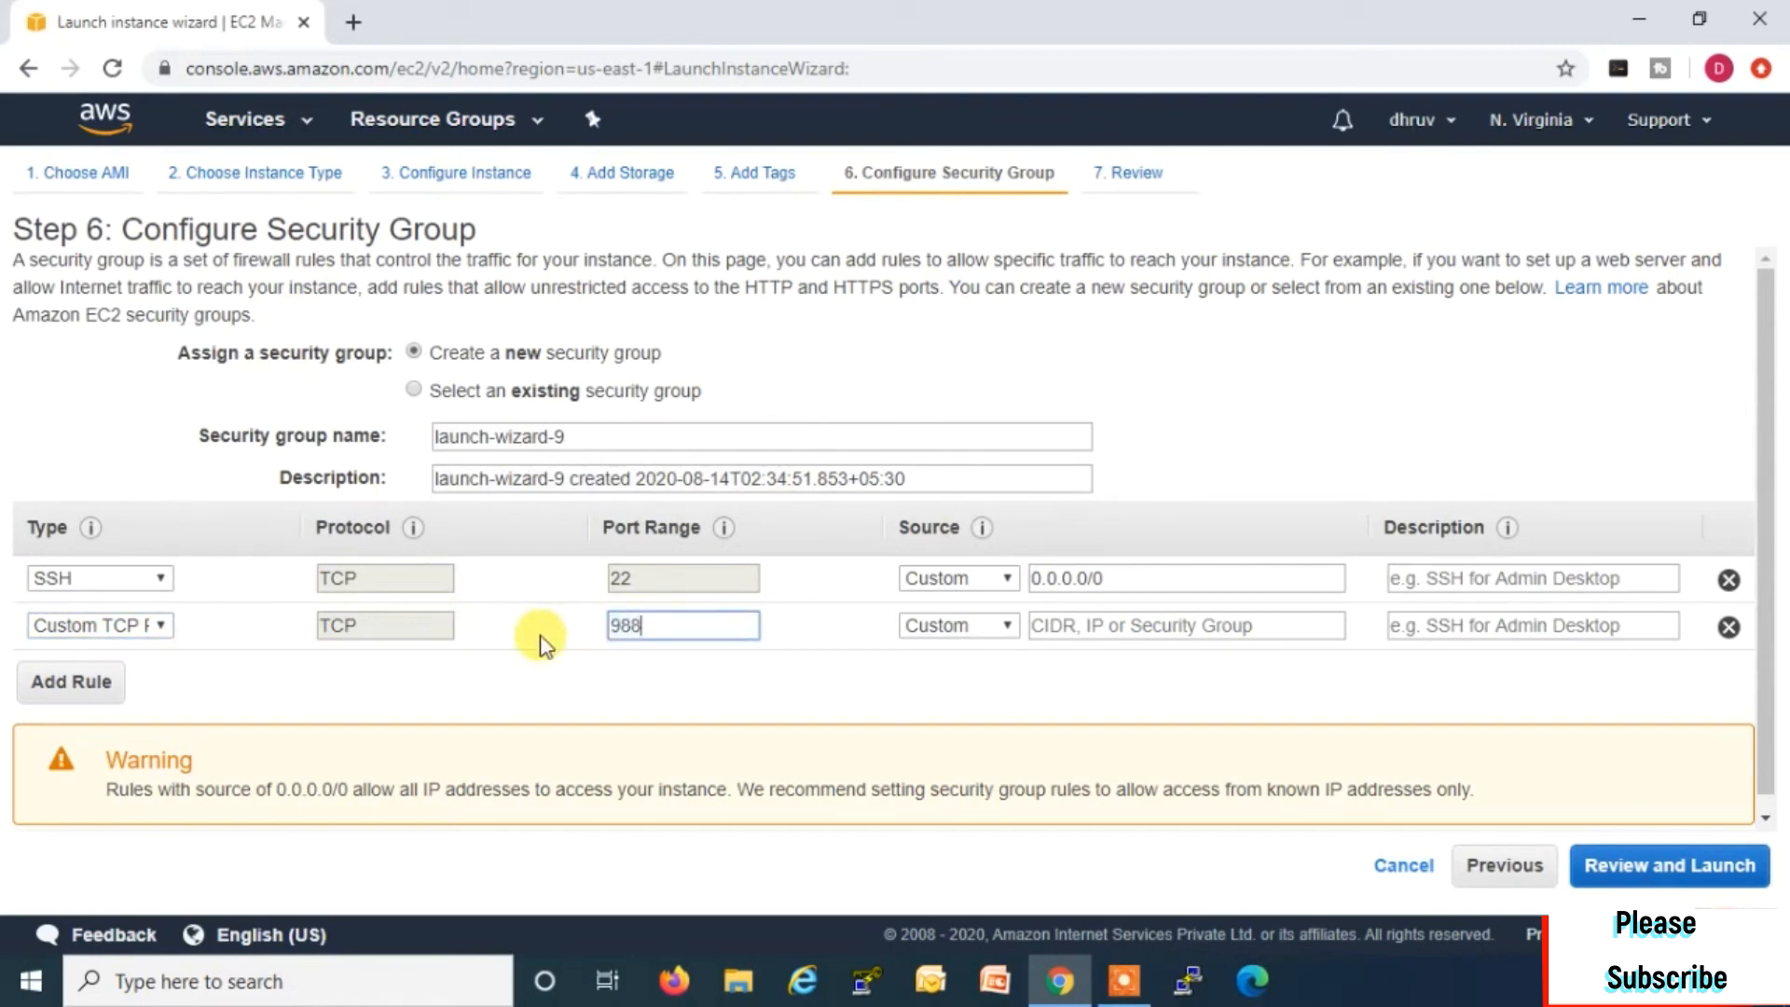
click(1051, 629)
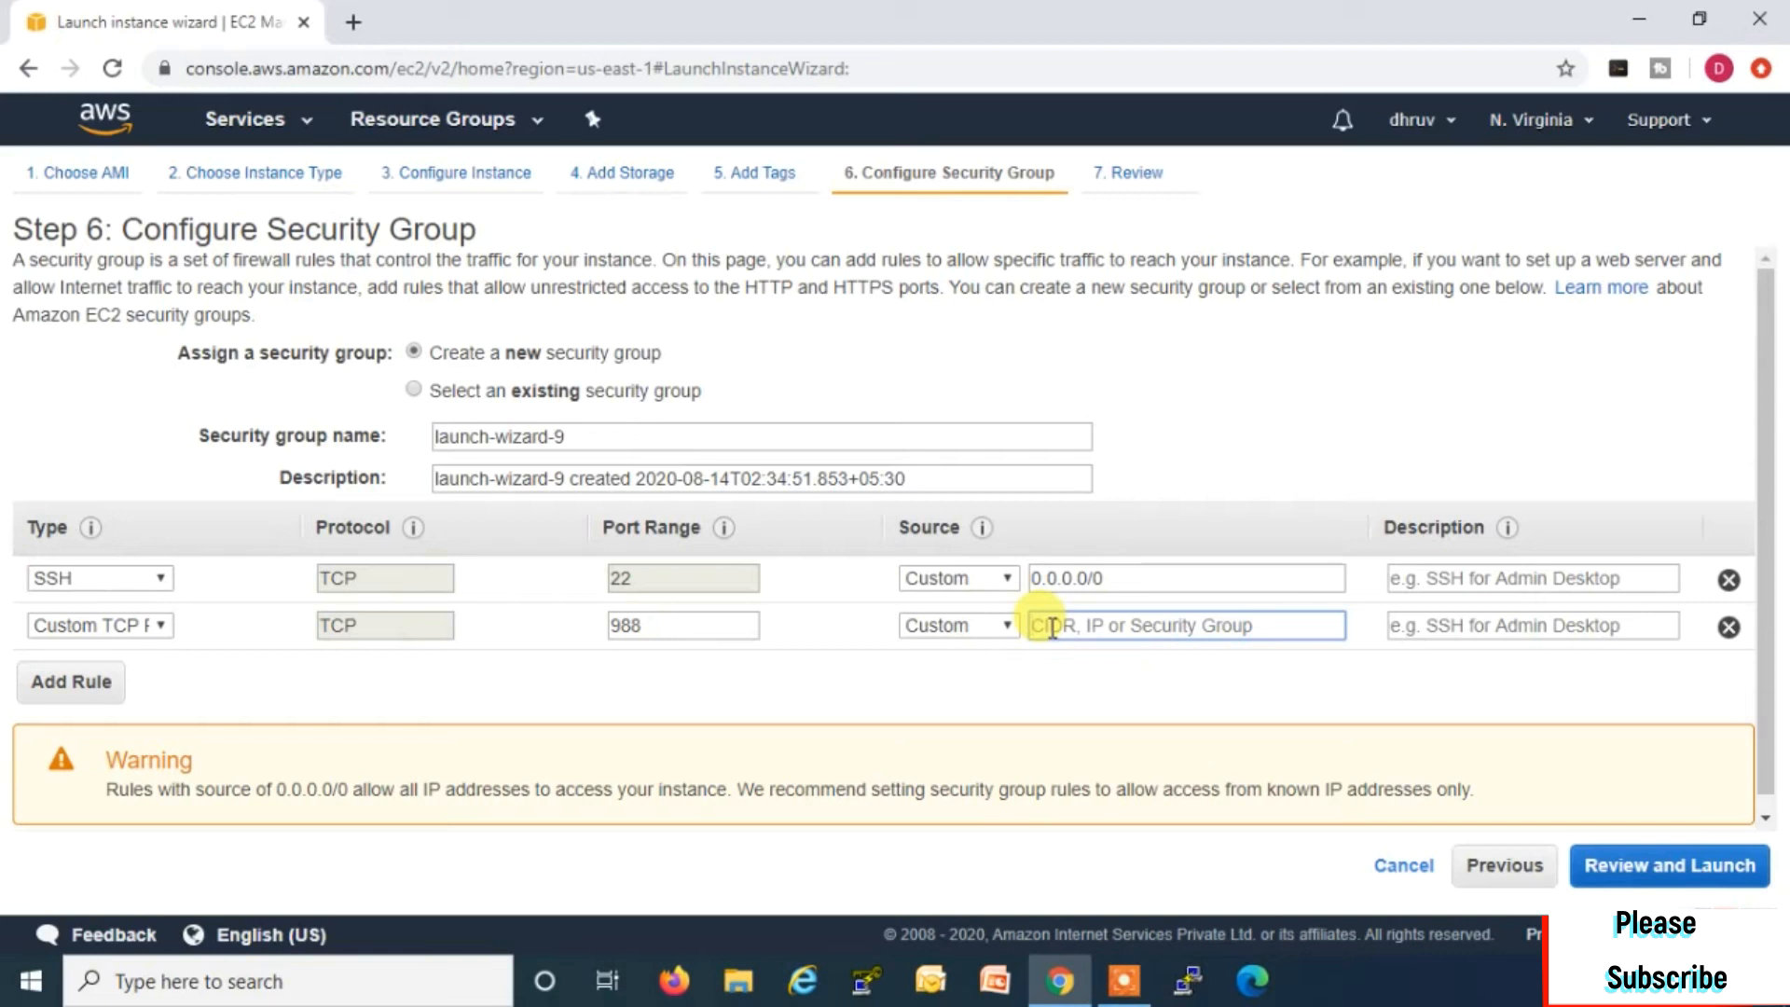
text(0.0.0.0)
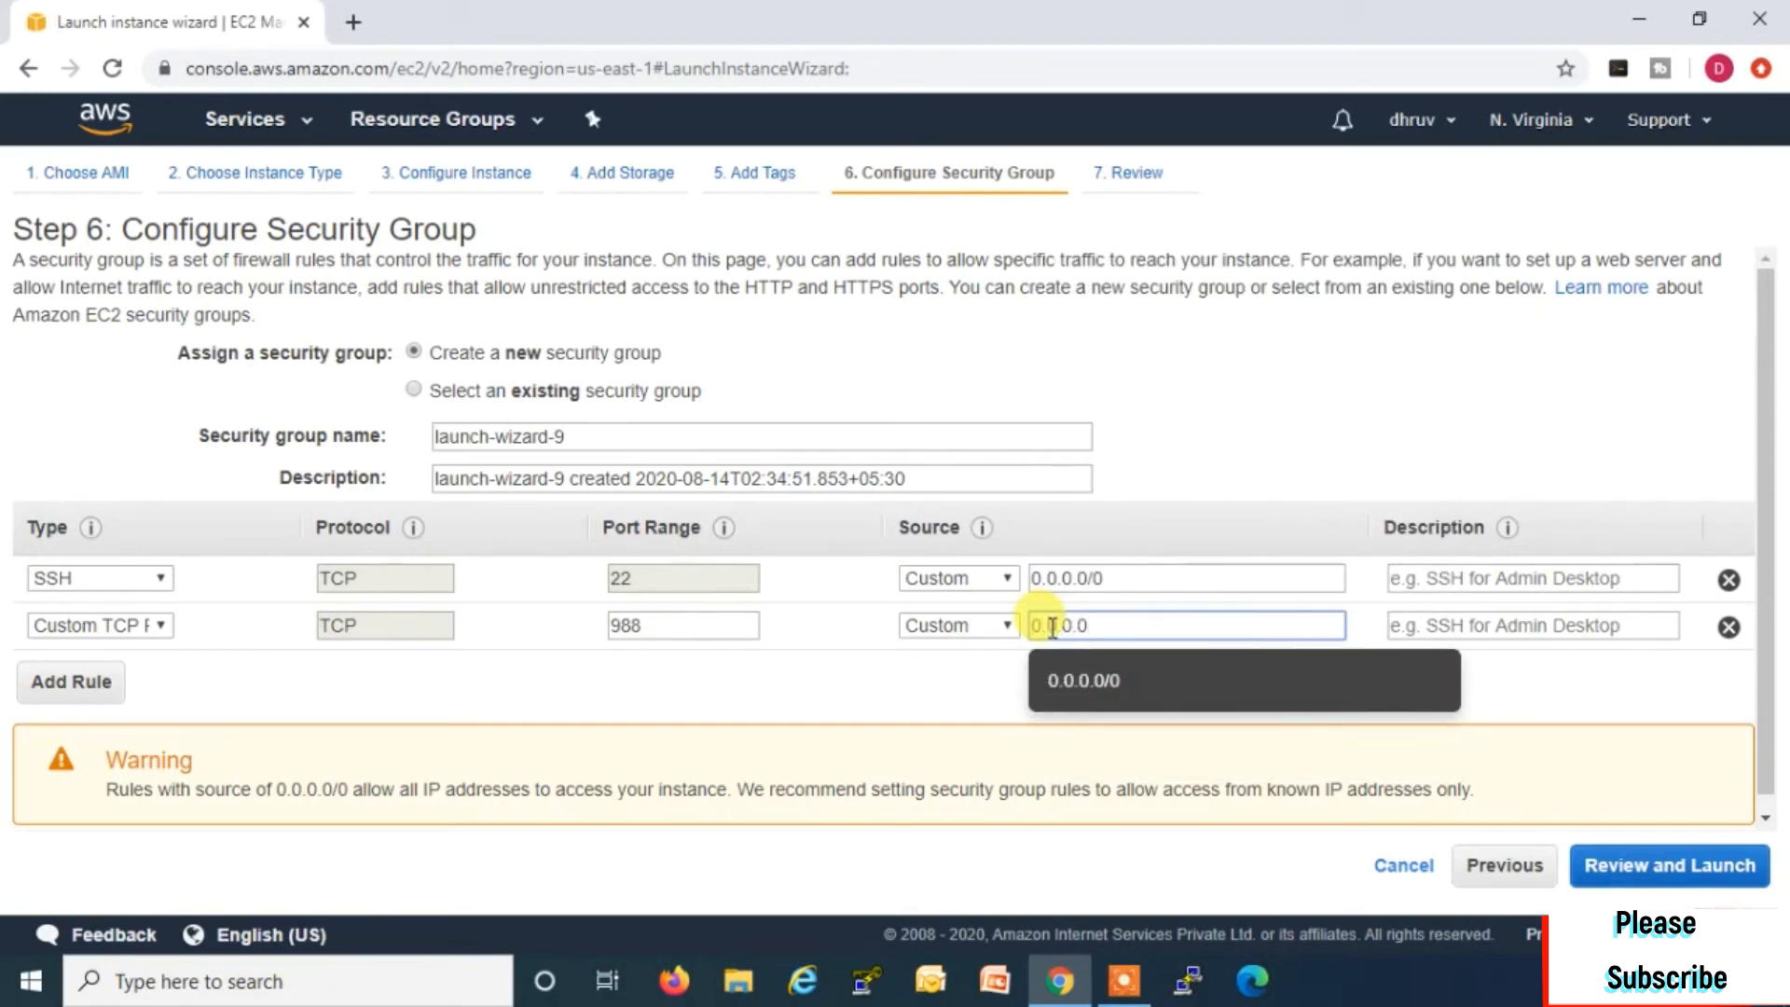
click(1063, 675)
Step: Add a Custom UDP rule to the security group for port 988 with source 0.0.0.0/0
click(33, 694)
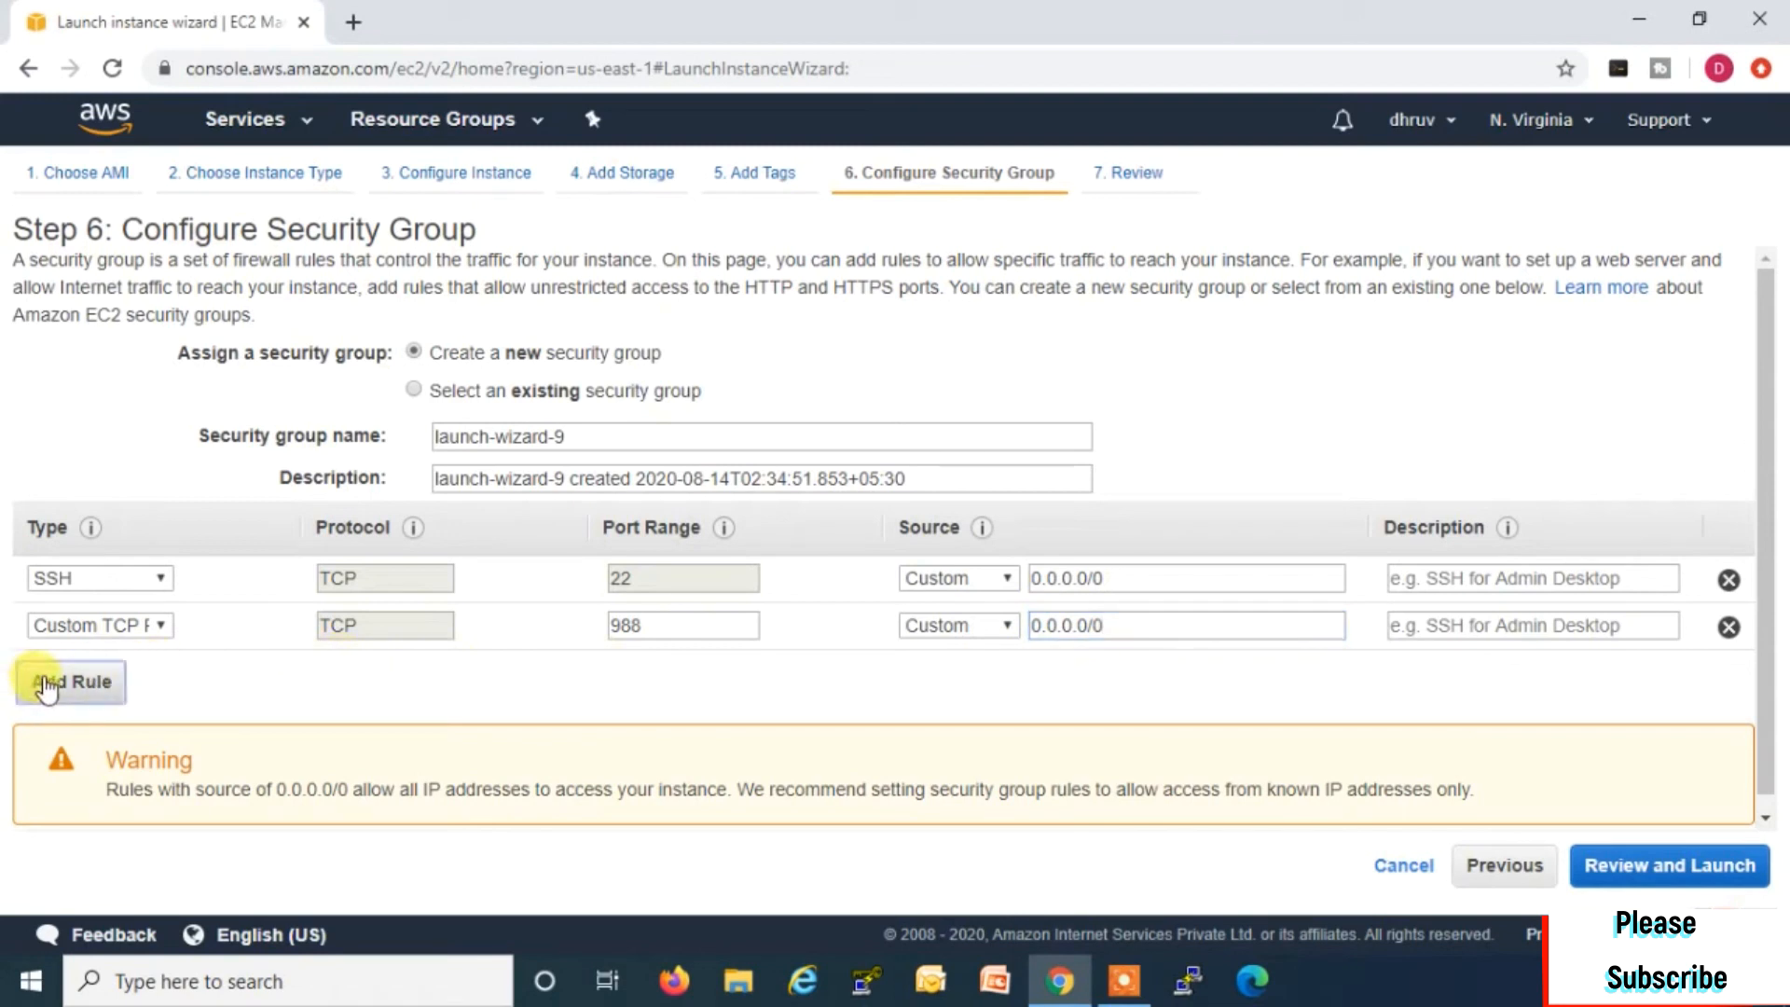
click(171, 675)
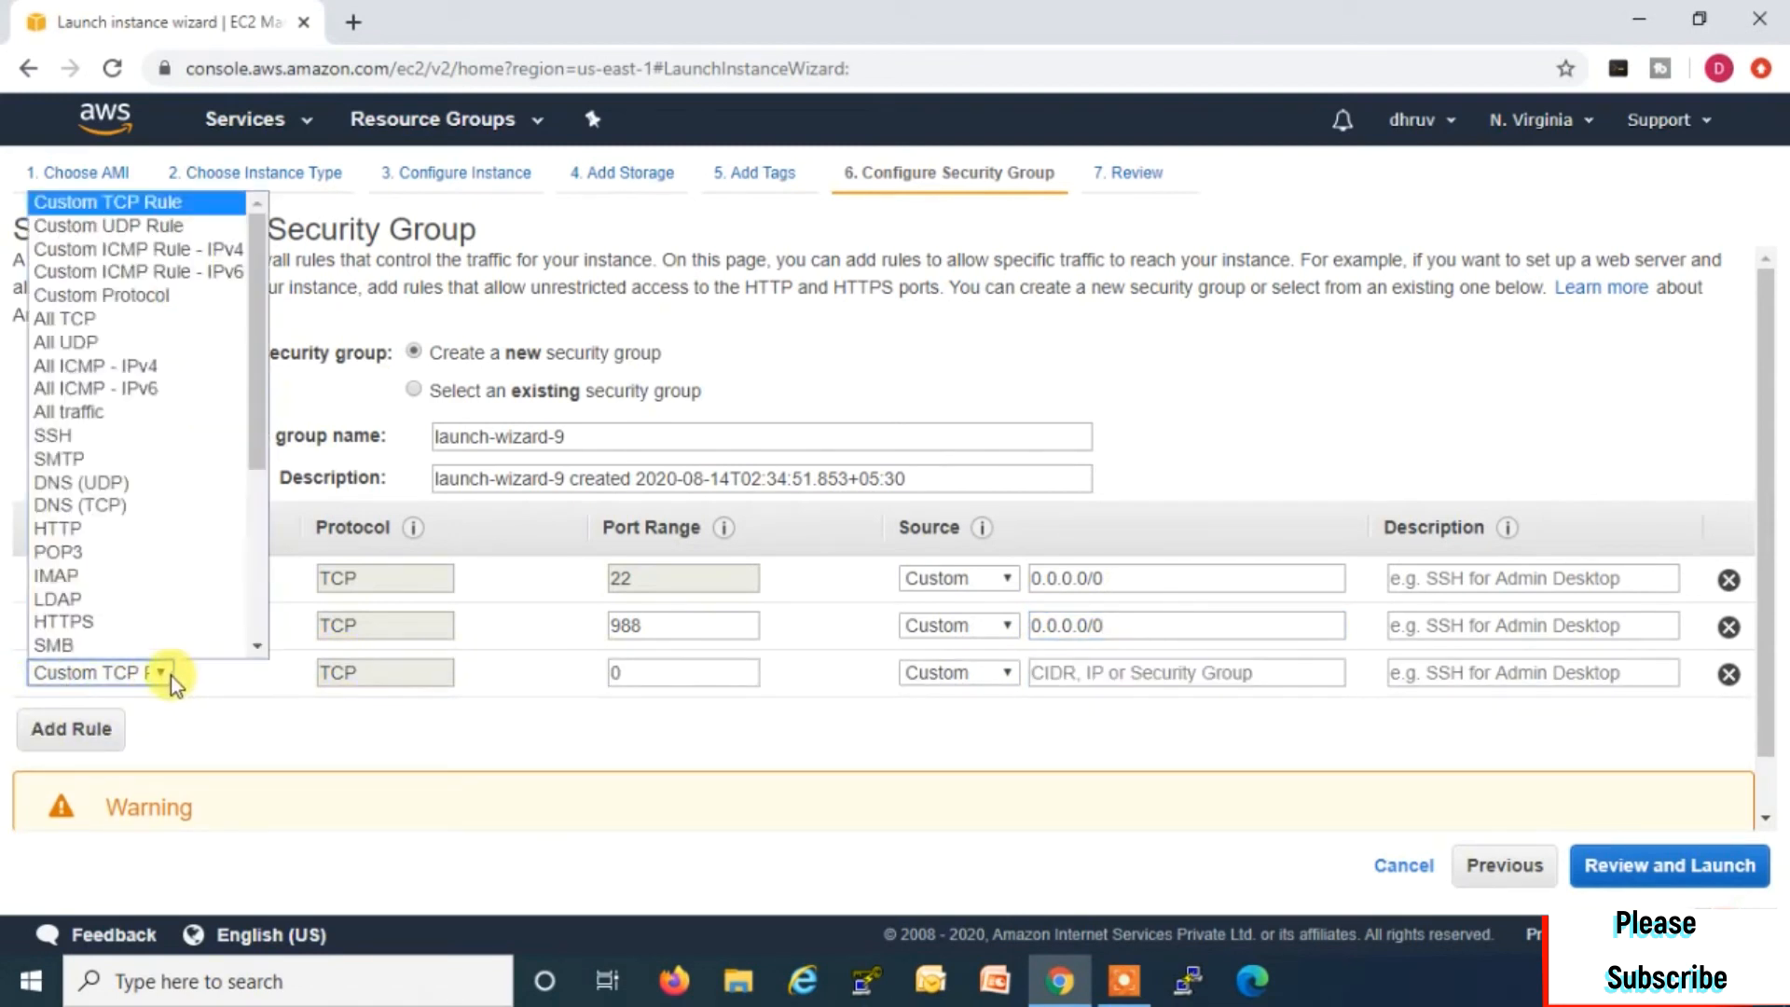
scroll(160, 373, down, 1)
scroll(256, 305, up, 1)
click(158, 223)
click(650, 672)
text(9)
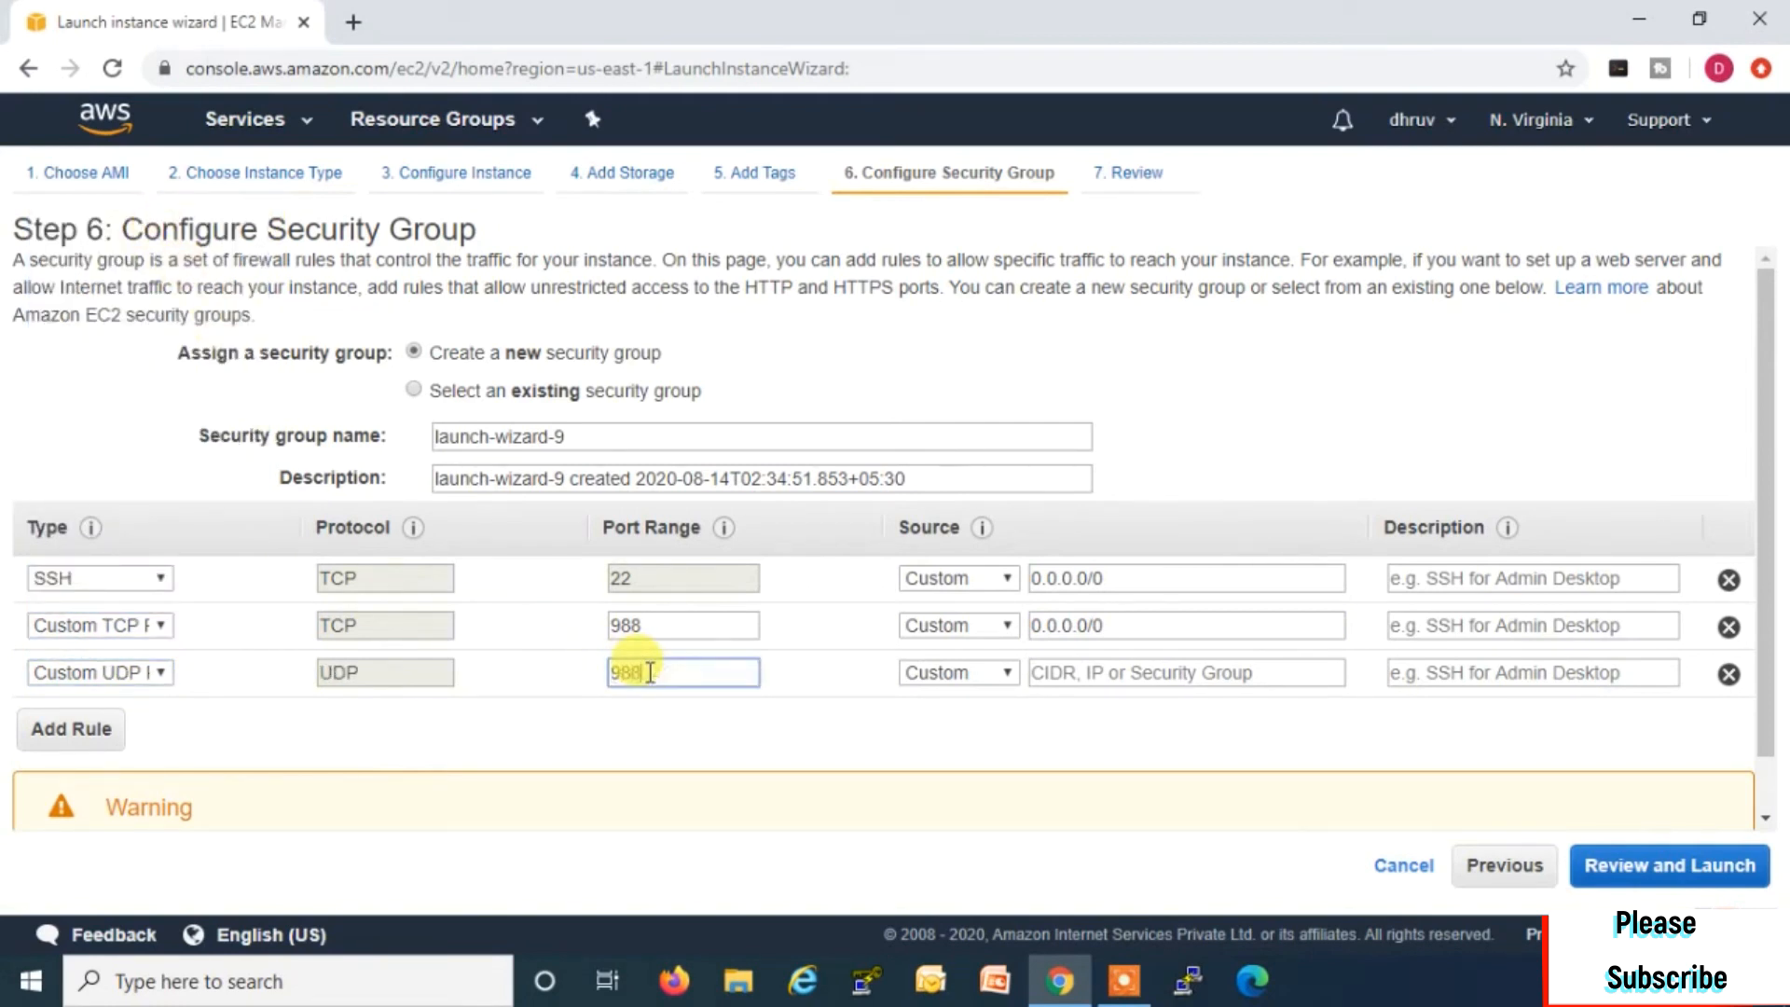
text(88)
click(1064, 674)
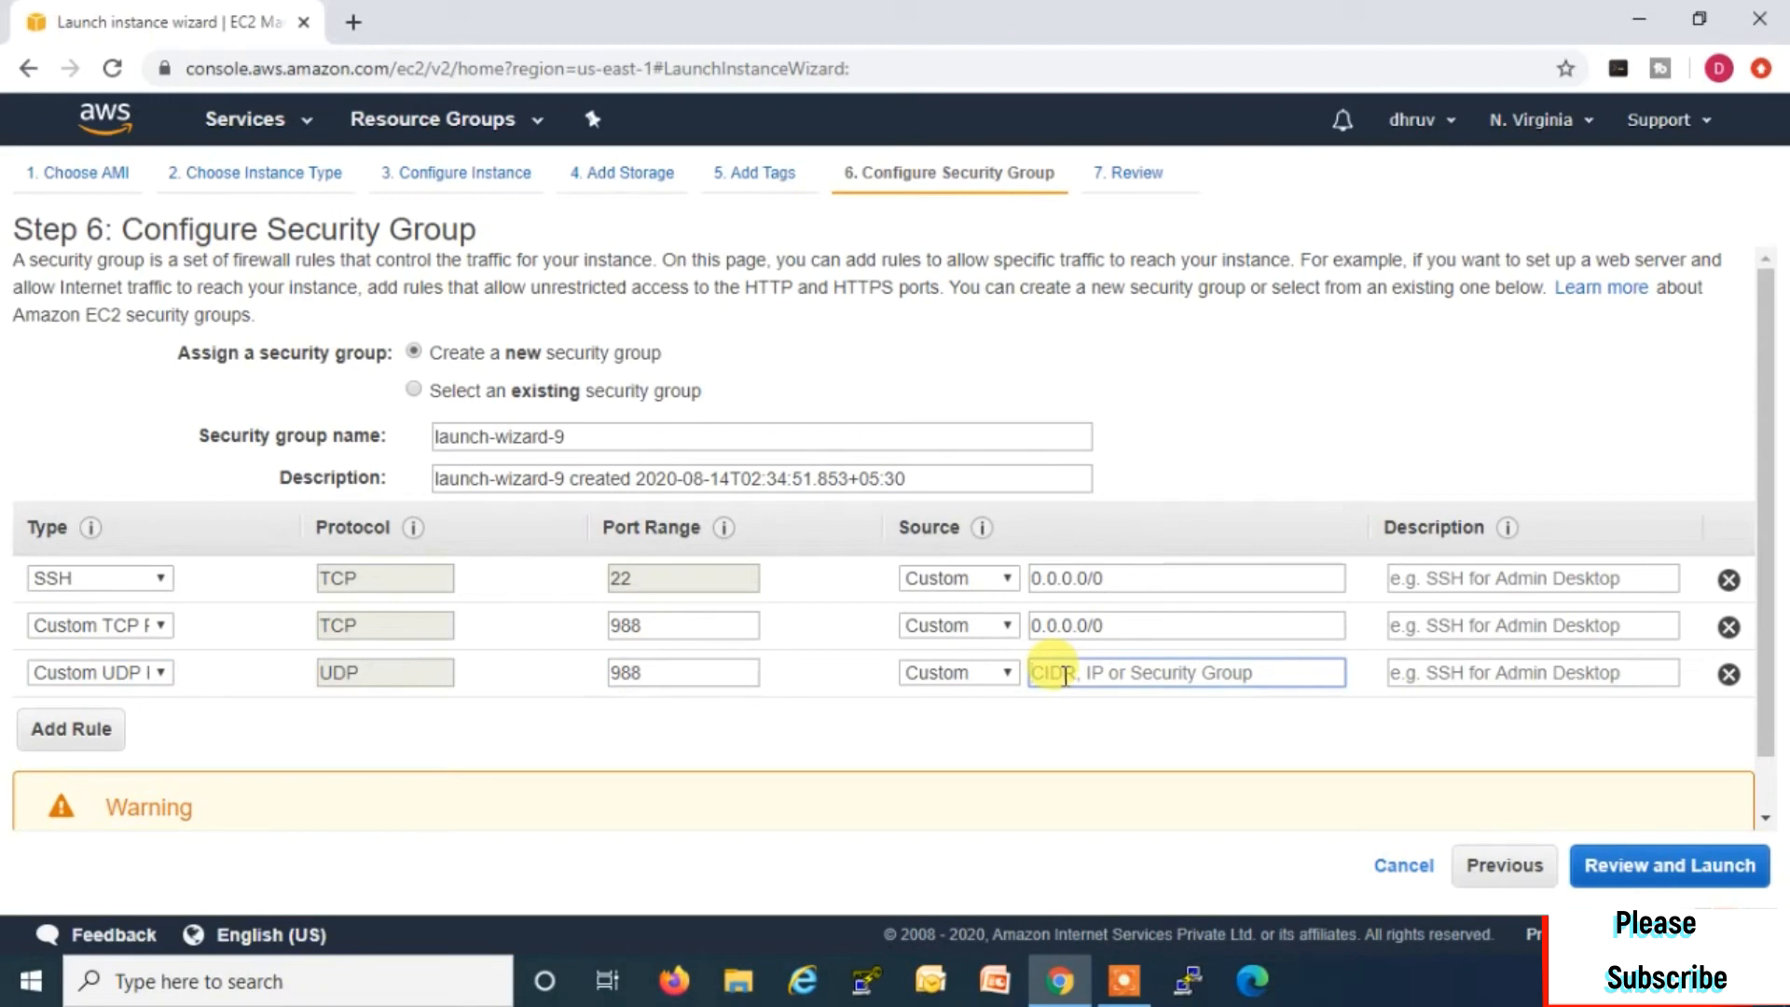
text(0.0)
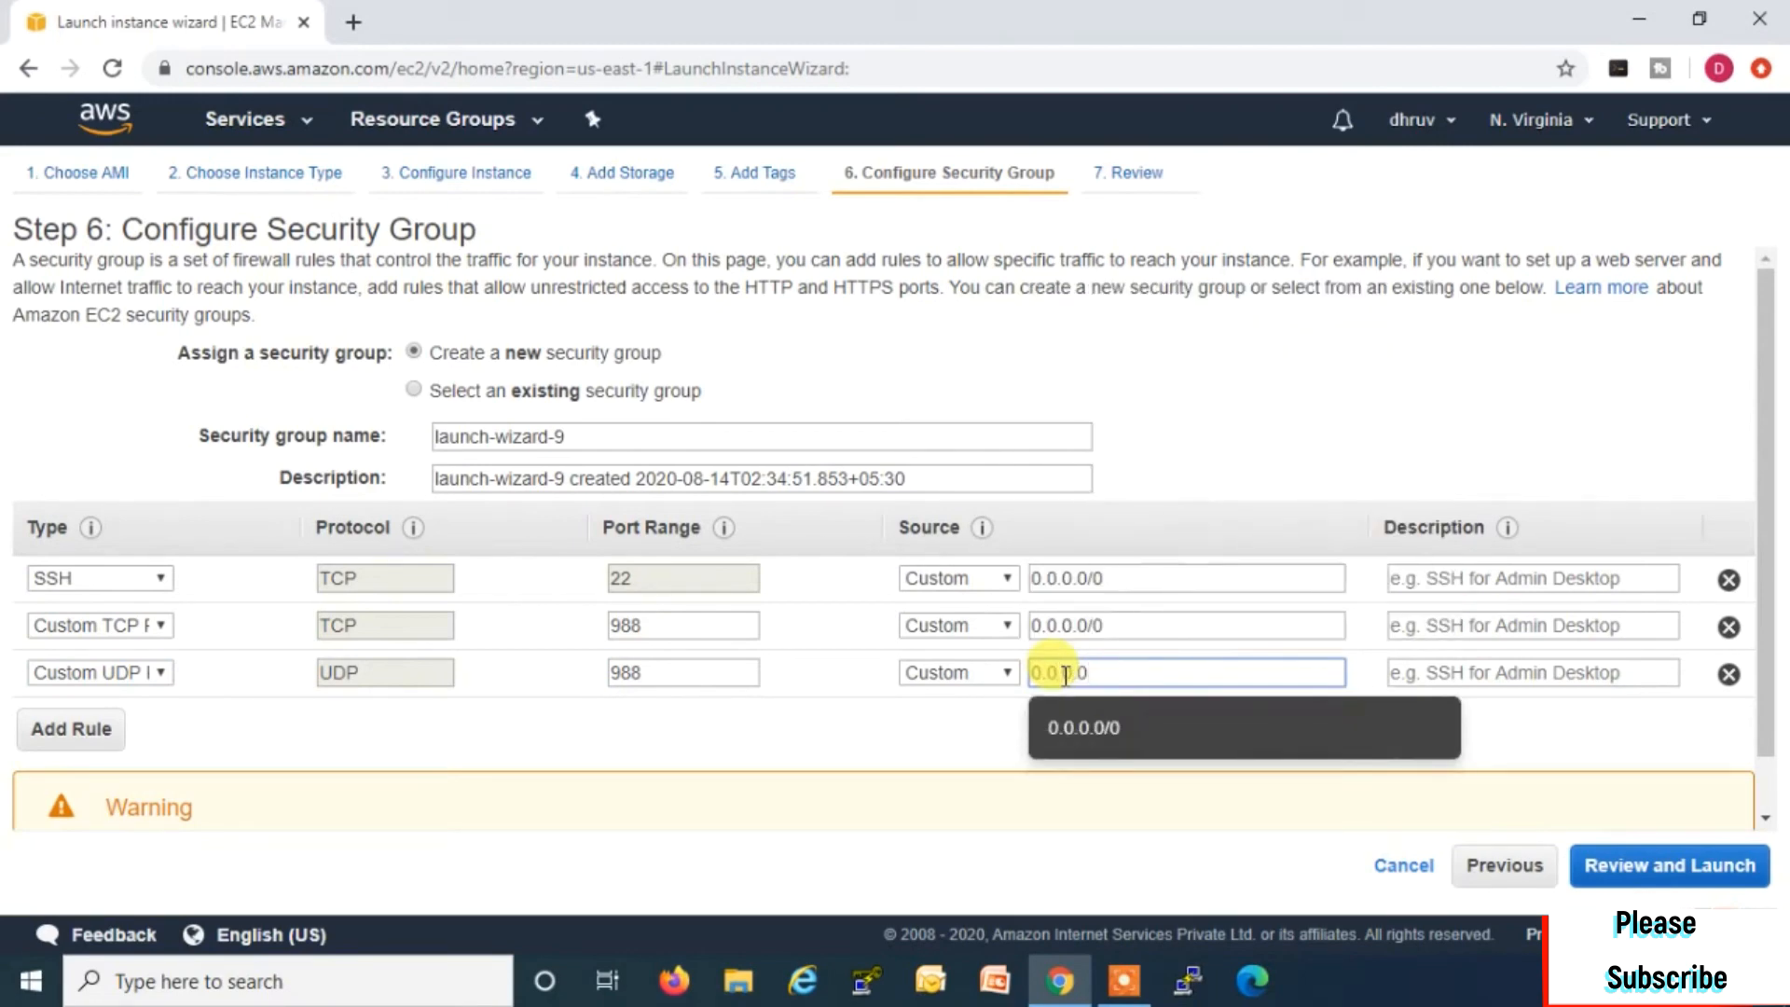
text(.0.0)
click(1081, 728)
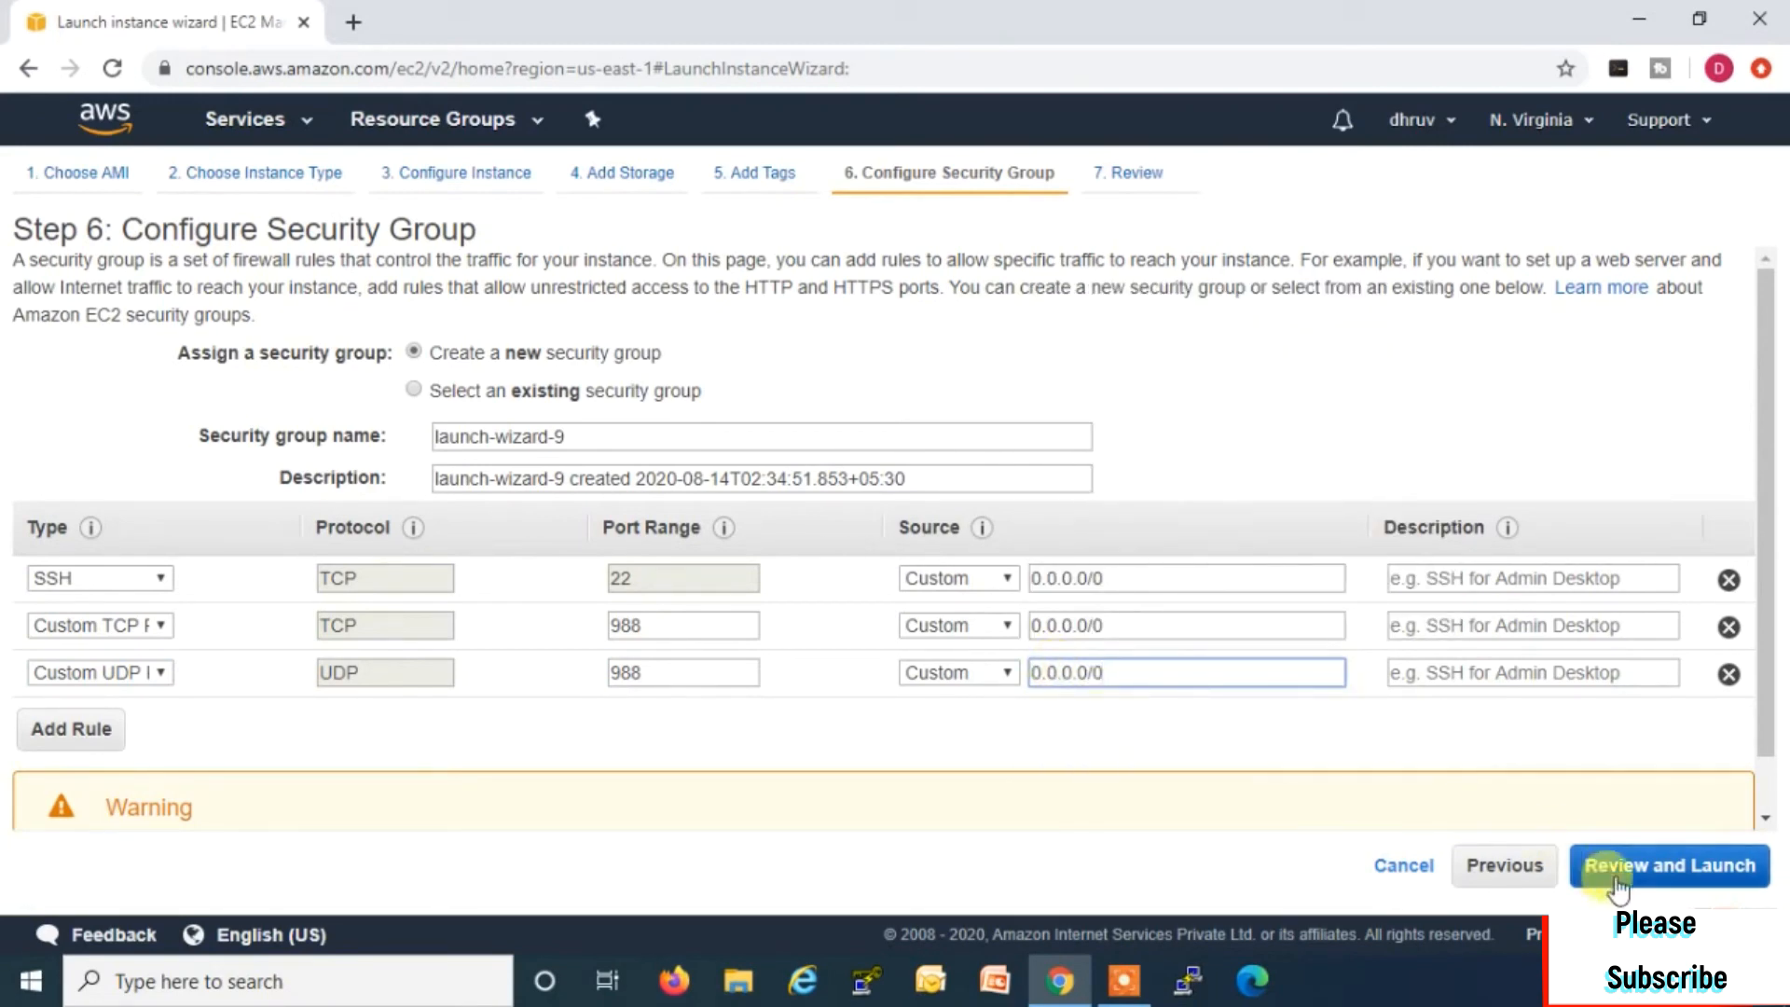
Step: Create and download a new key pair named Linux-FSx, and launch the instances with it
click(1648, 867)
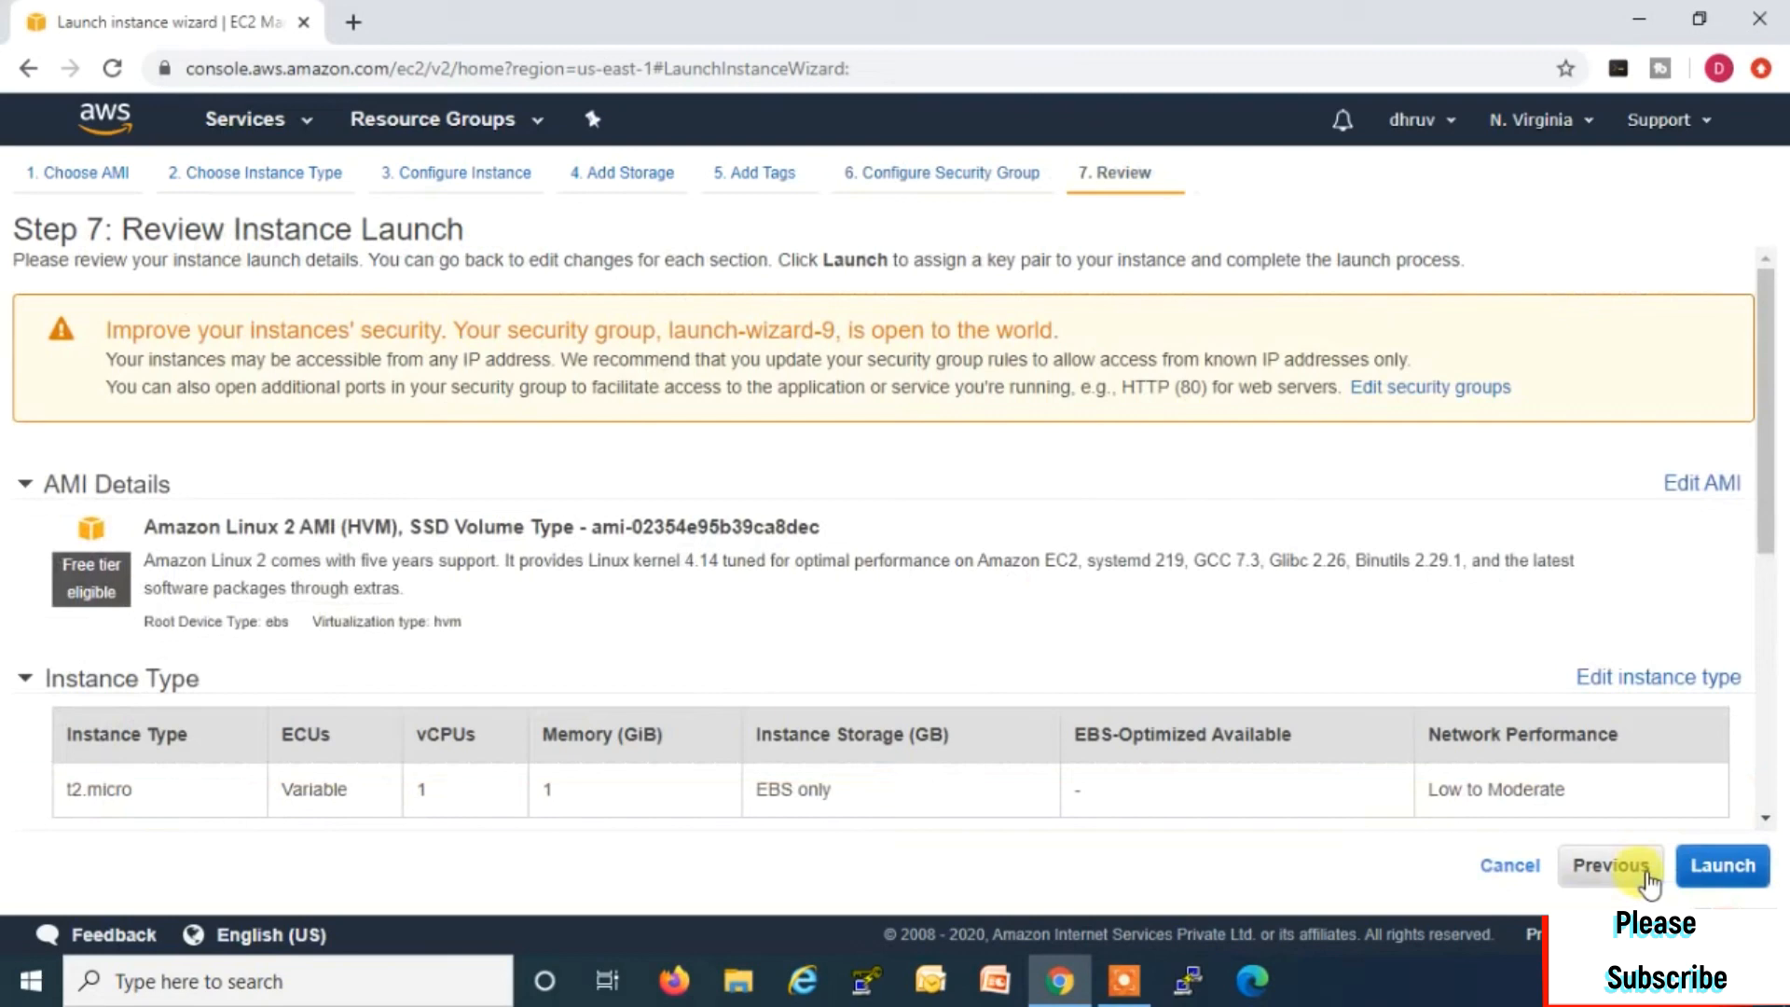
click(1712, 866)
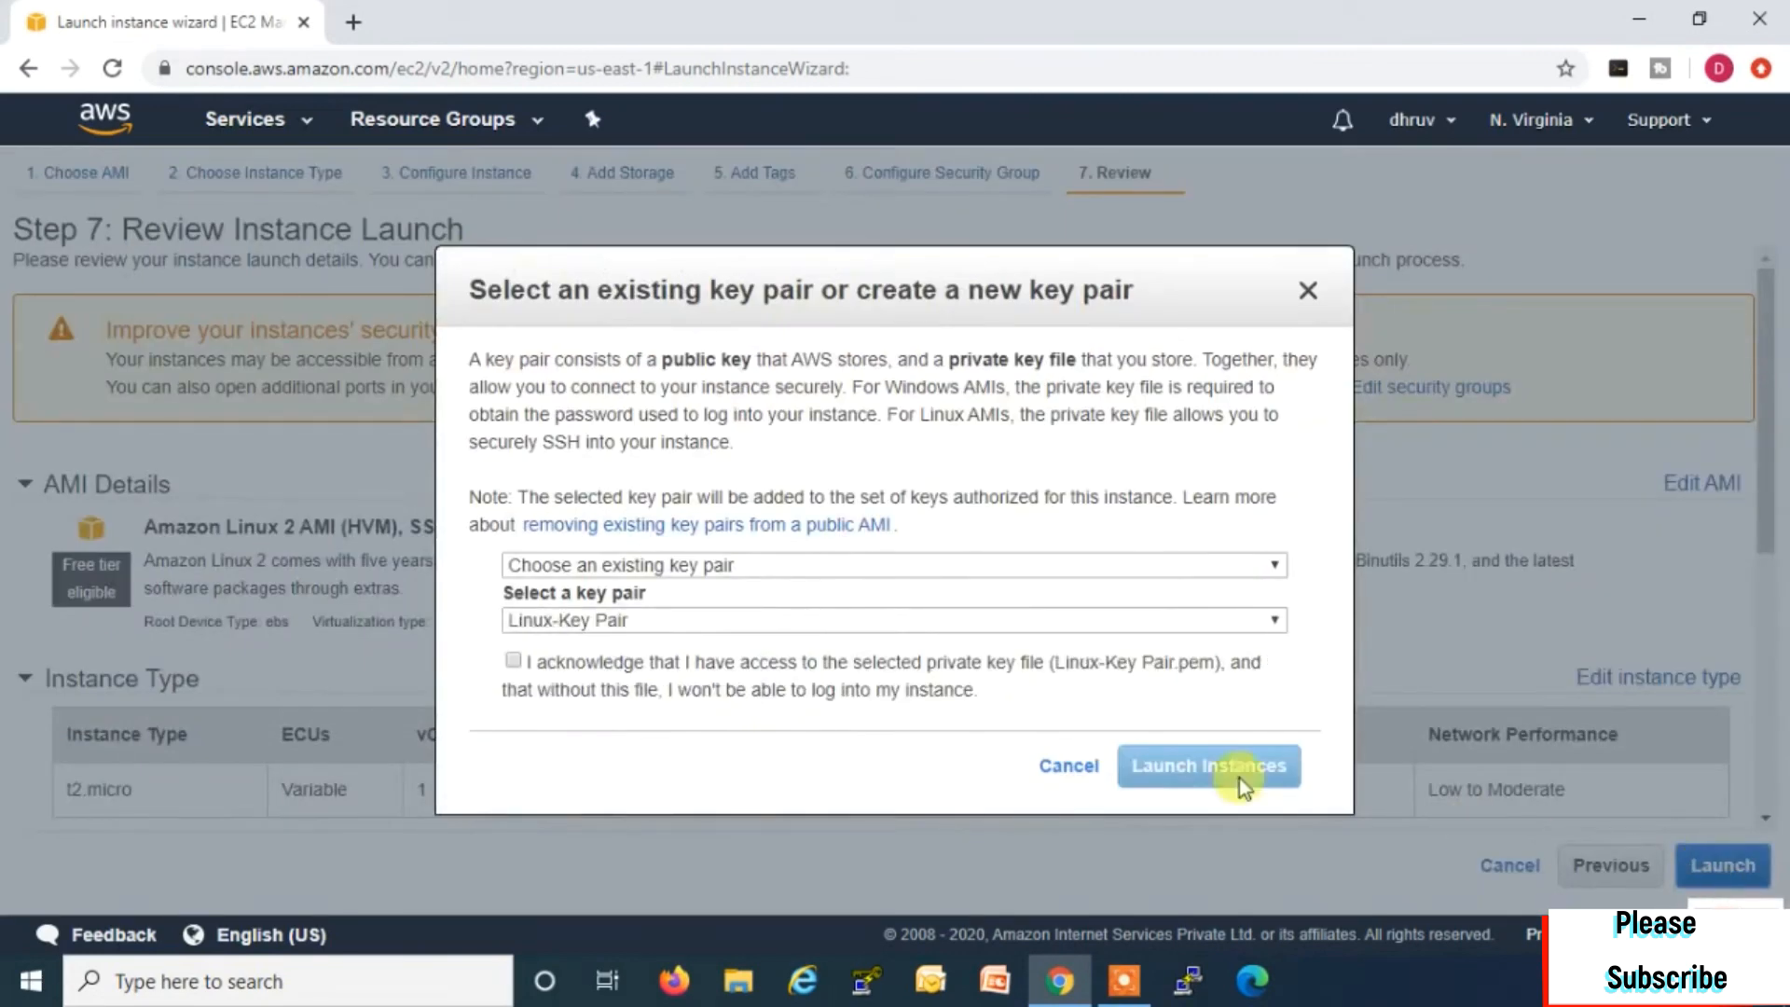
click(701, 567)
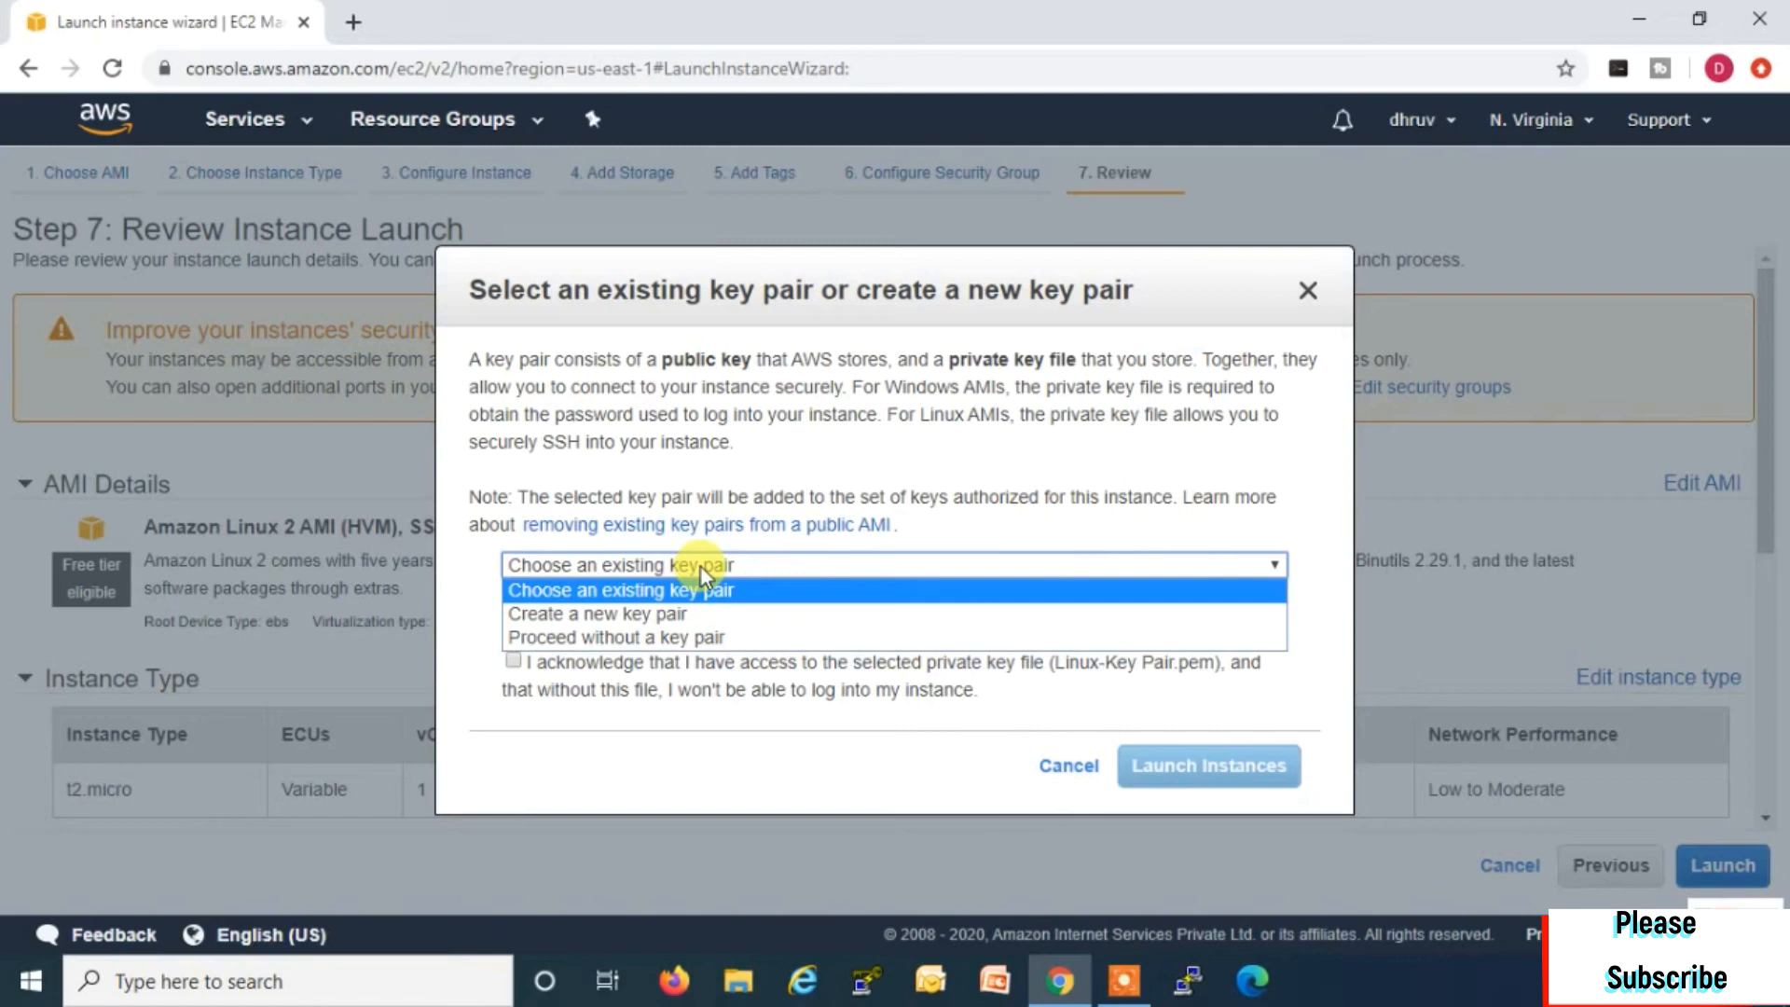
click(552, 613)
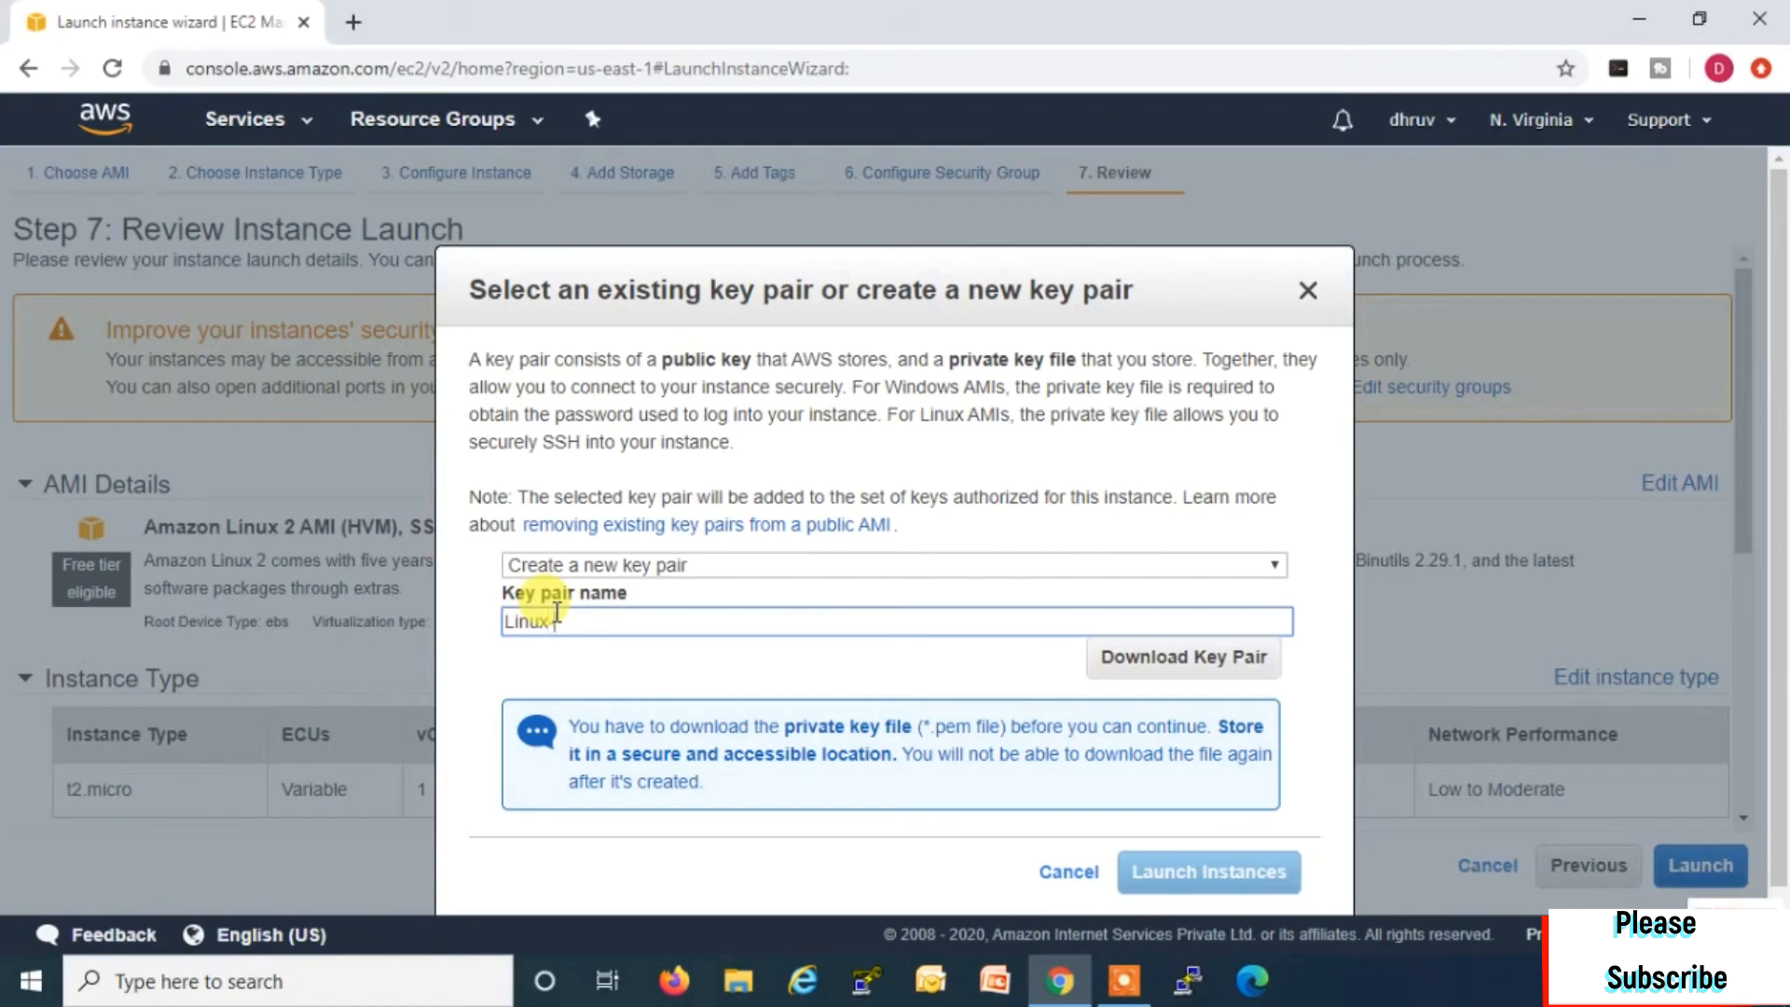
text(Linux-FSx)
click(1210, 668)
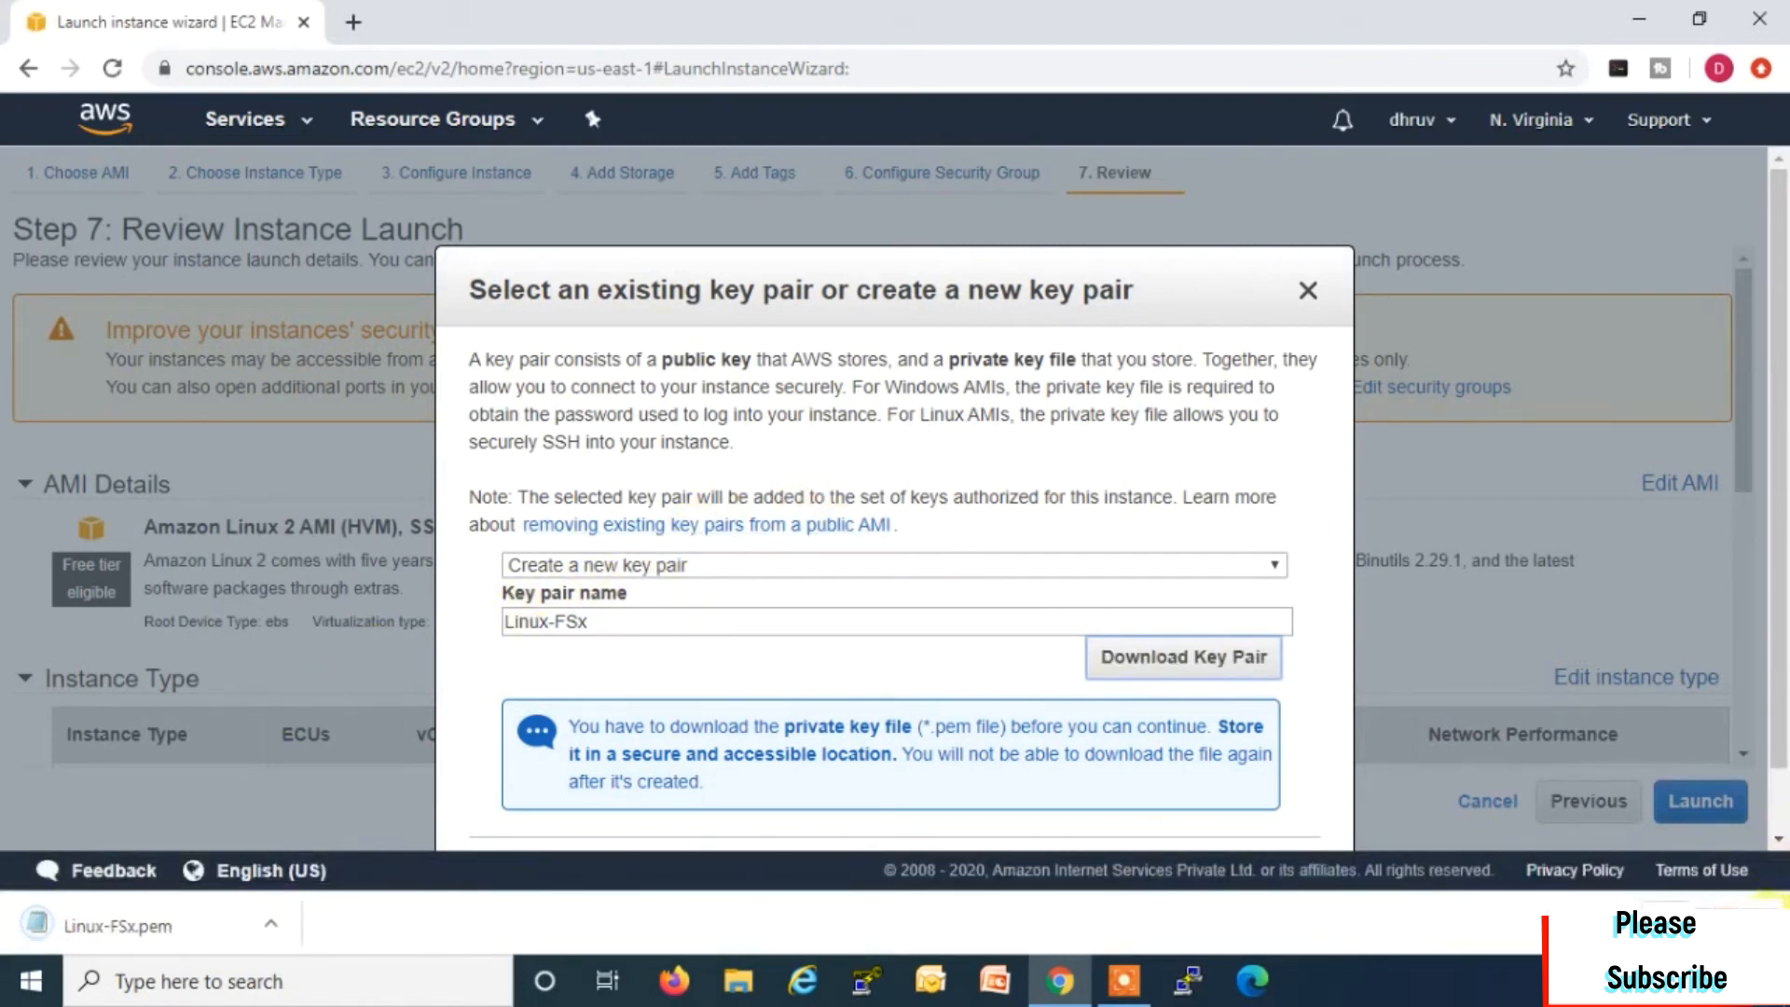
click(1203, 872)
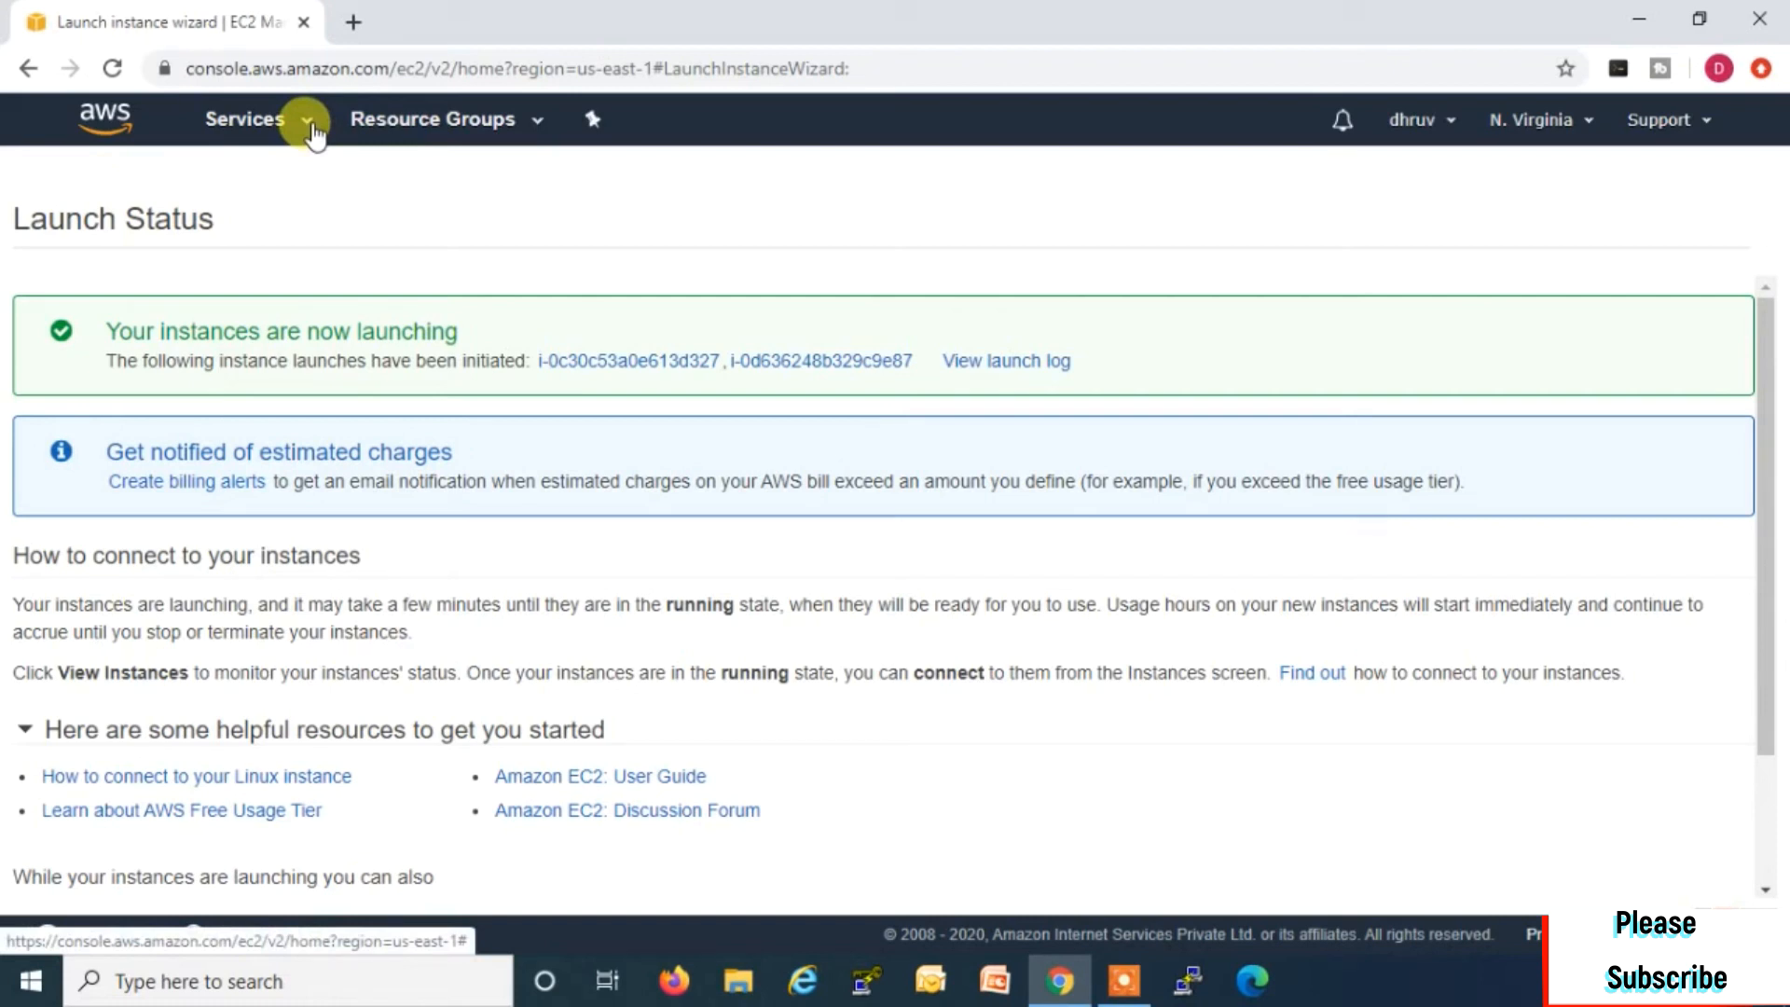
Step: Find the FSx service among the AWS services and start creating a new file system there
click(308, 126)
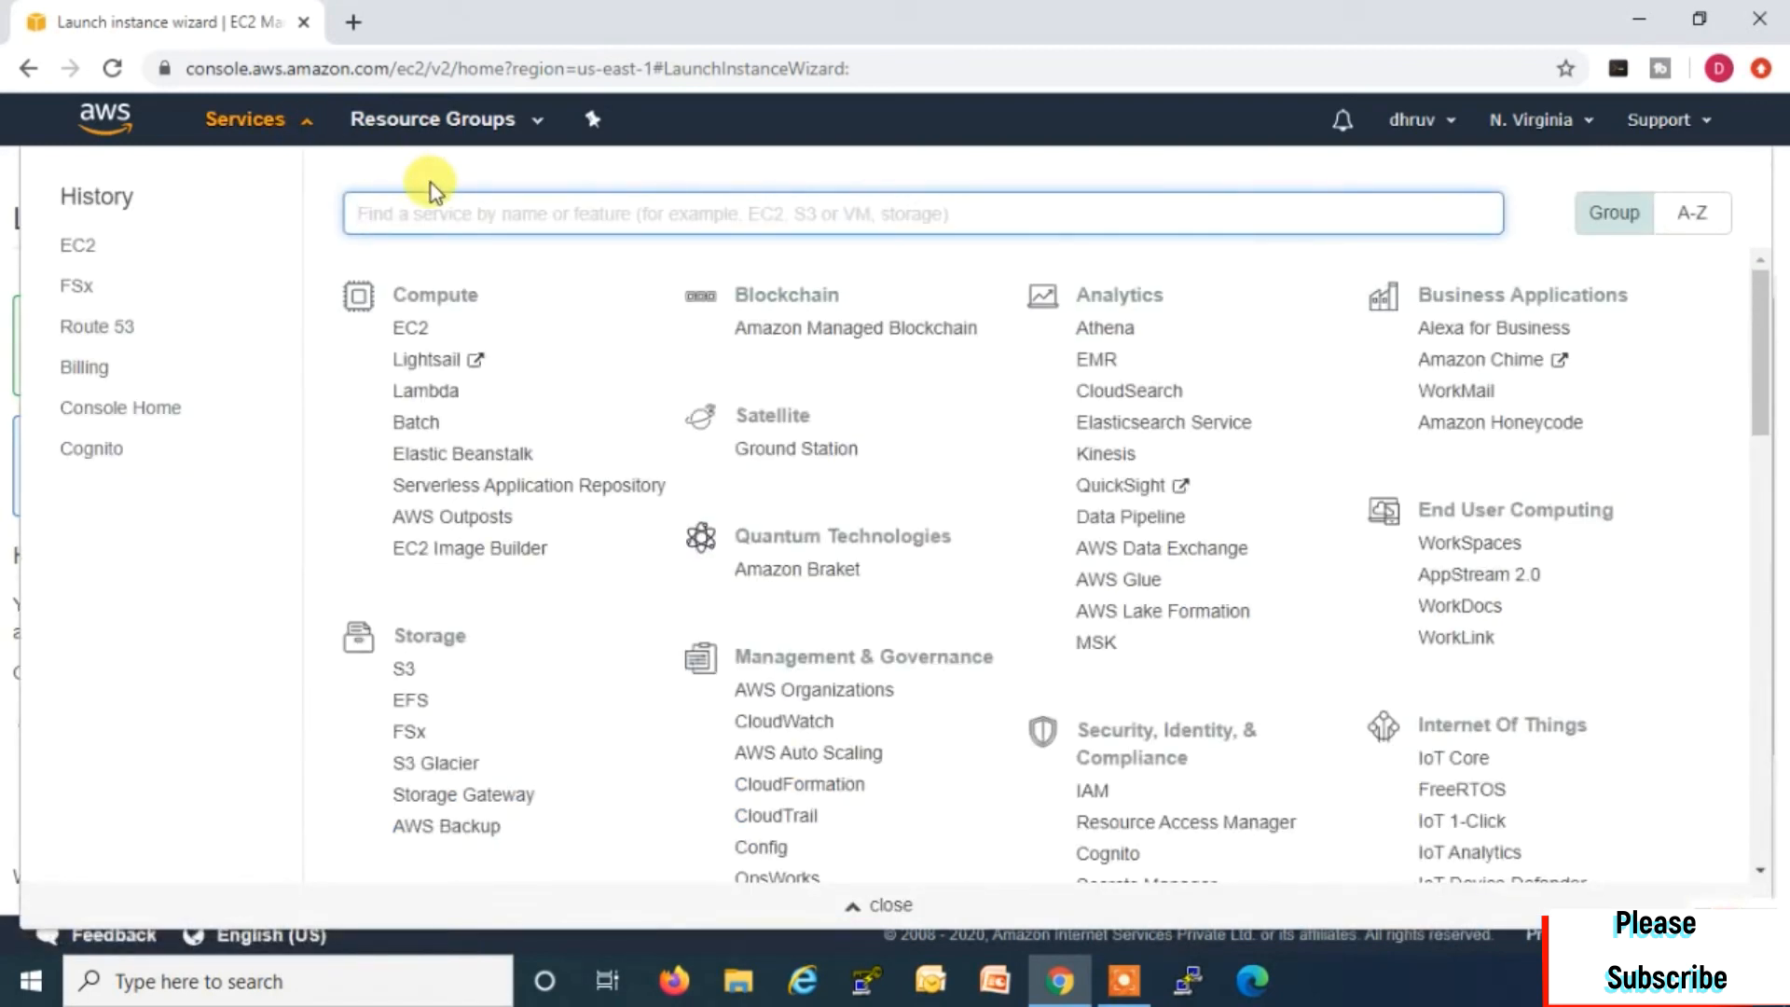
text(fsx)
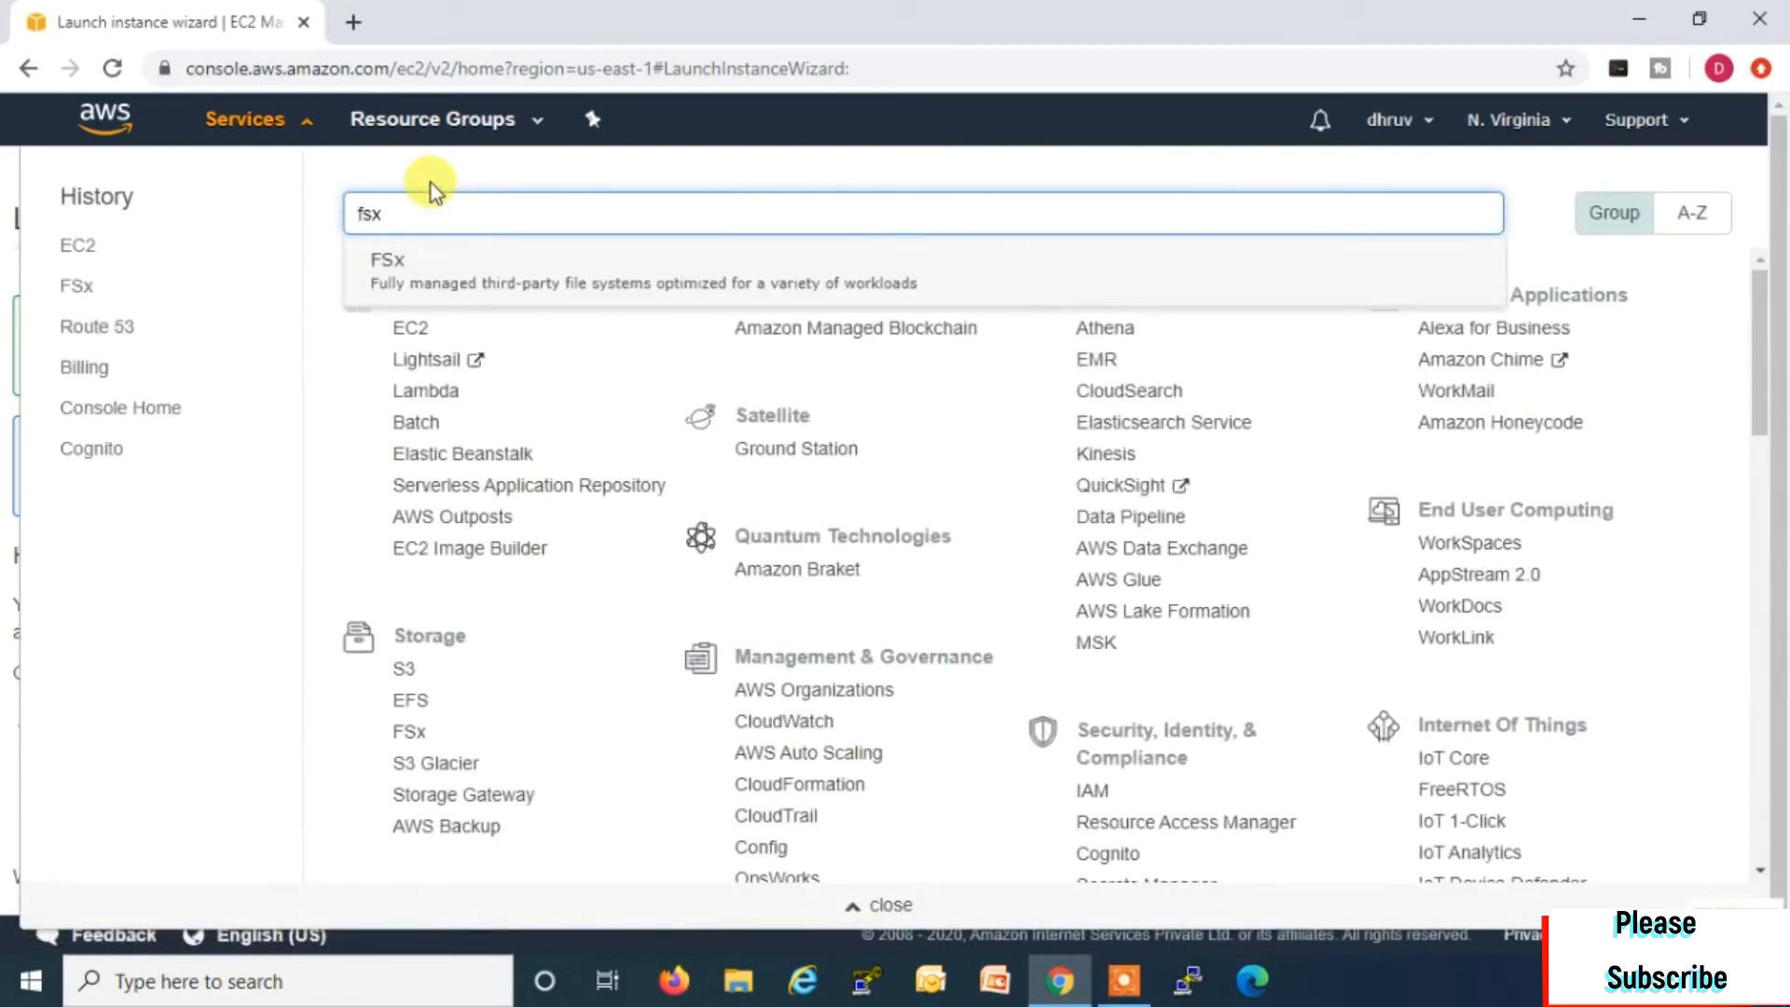
click(384, 266)
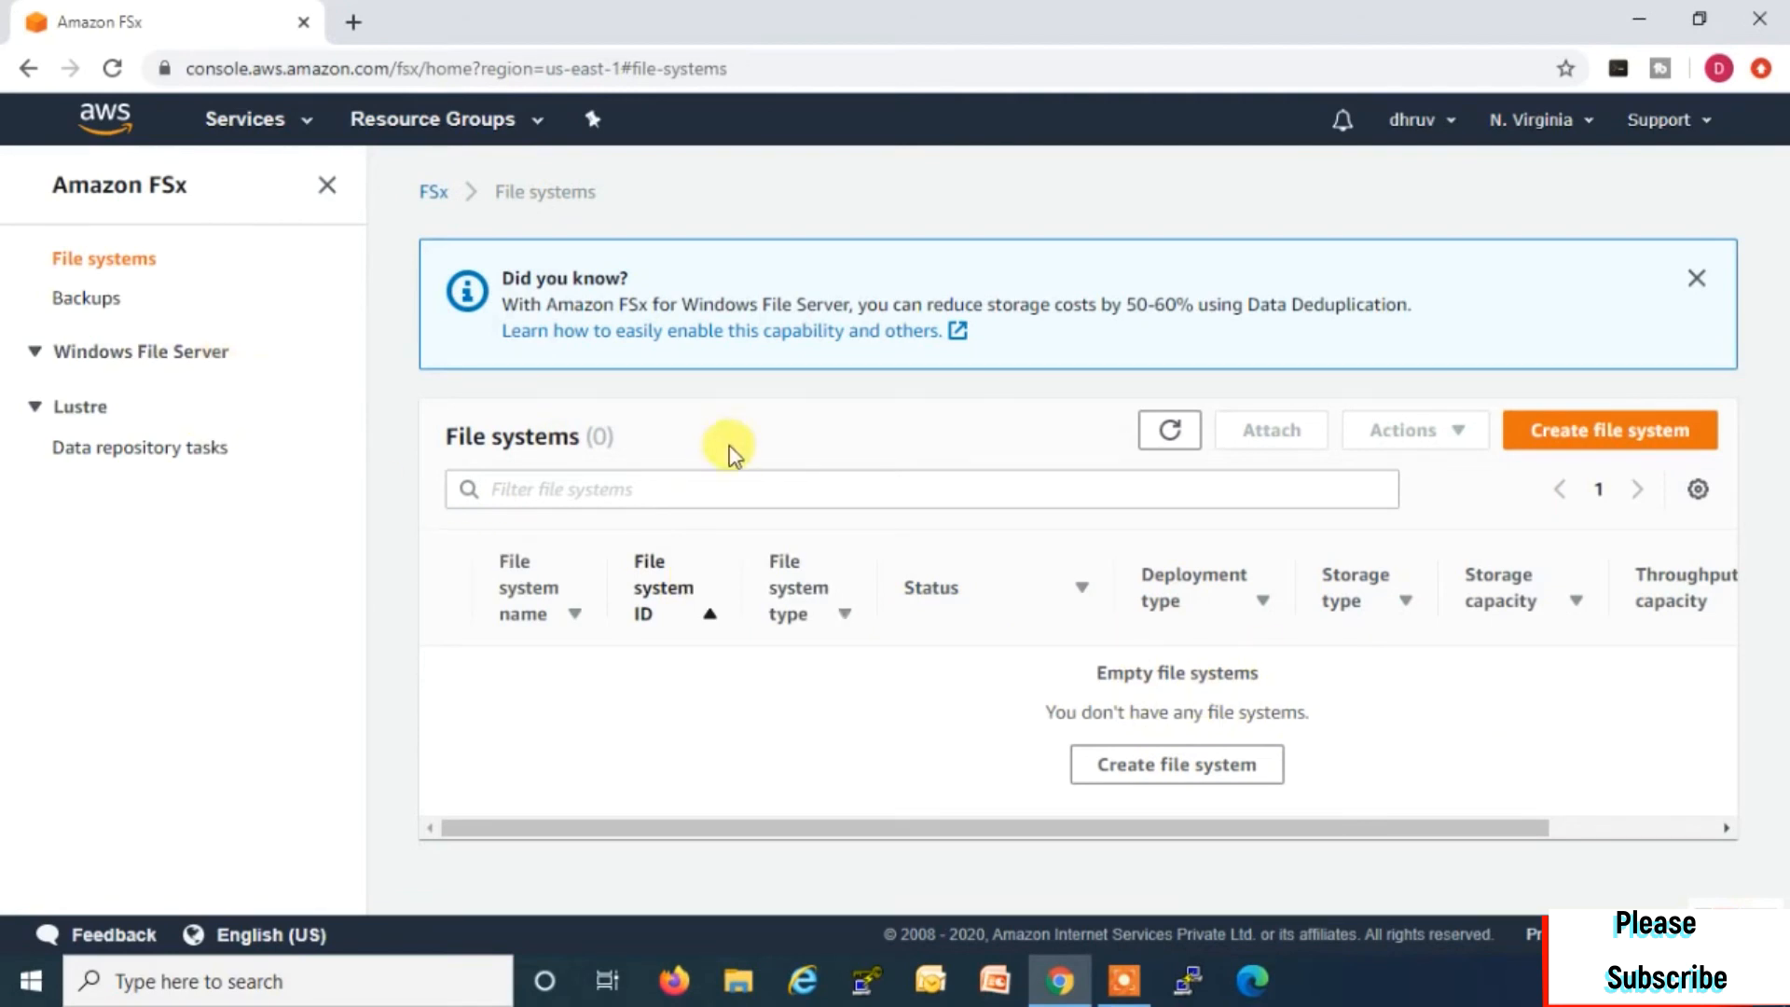
click(1618, 438)
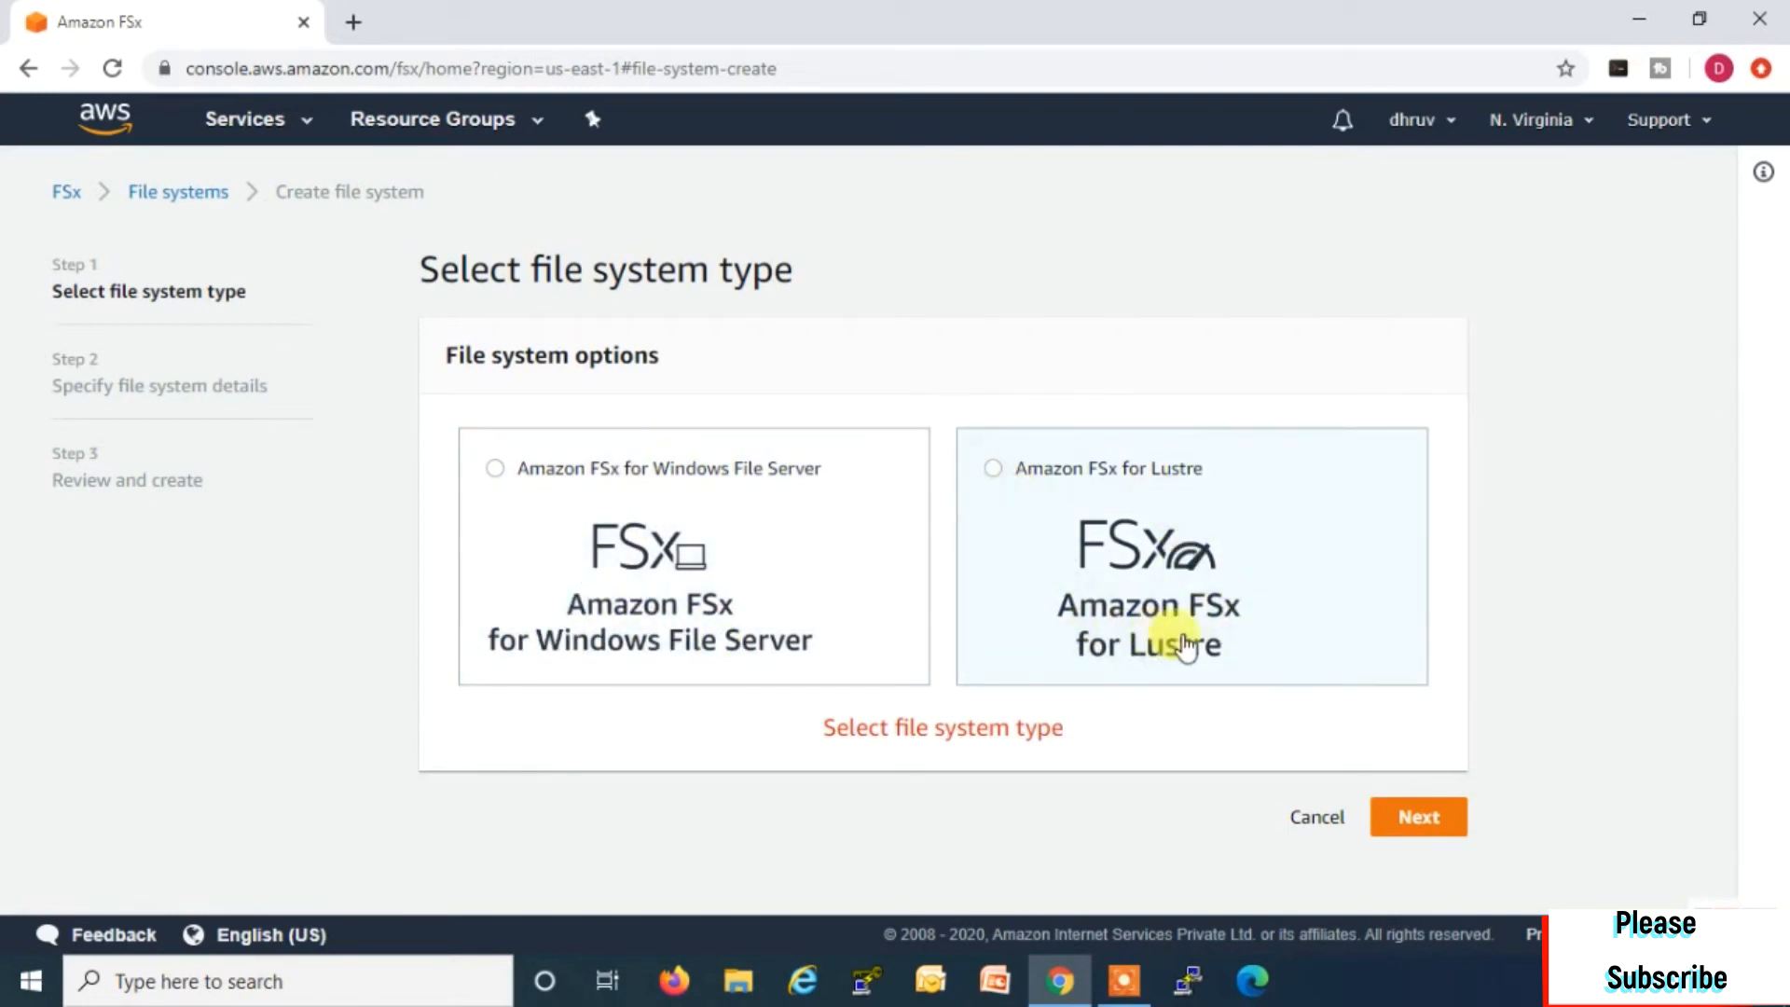
Step: Choose Amazon FSx for Lustre as the file system type and proceed to the file system details
click(994, 469)
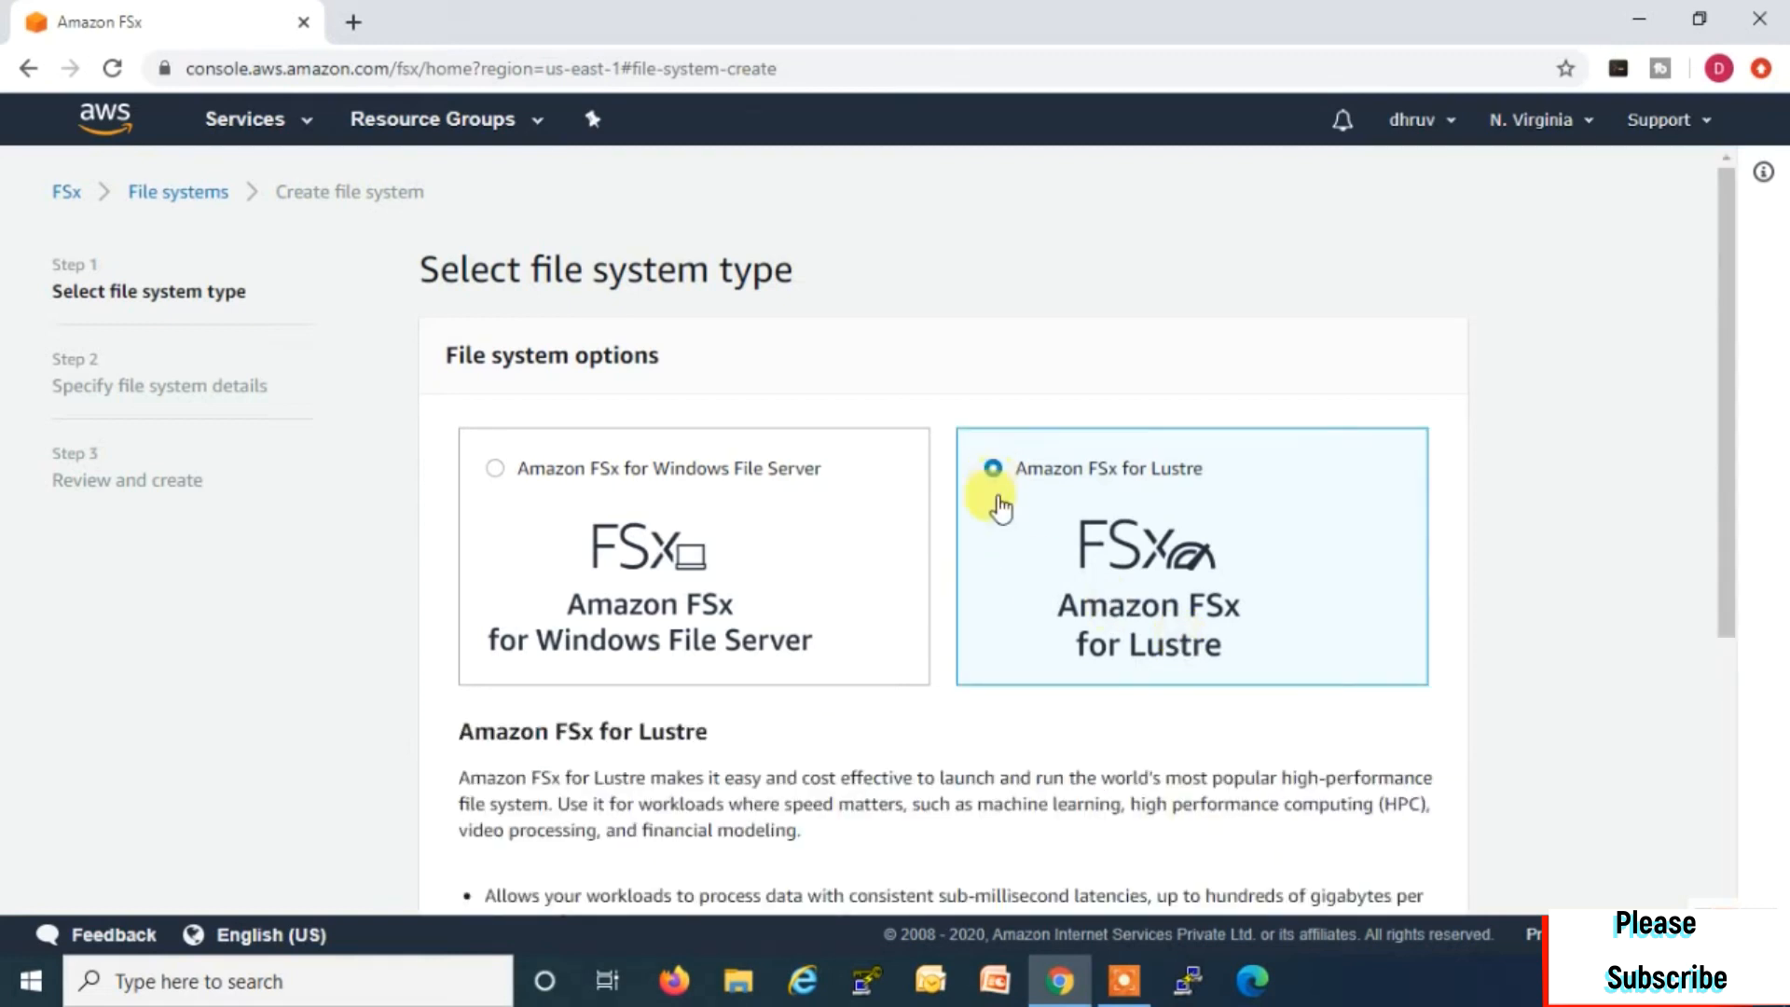
scroll(1139, 575, down, 3)
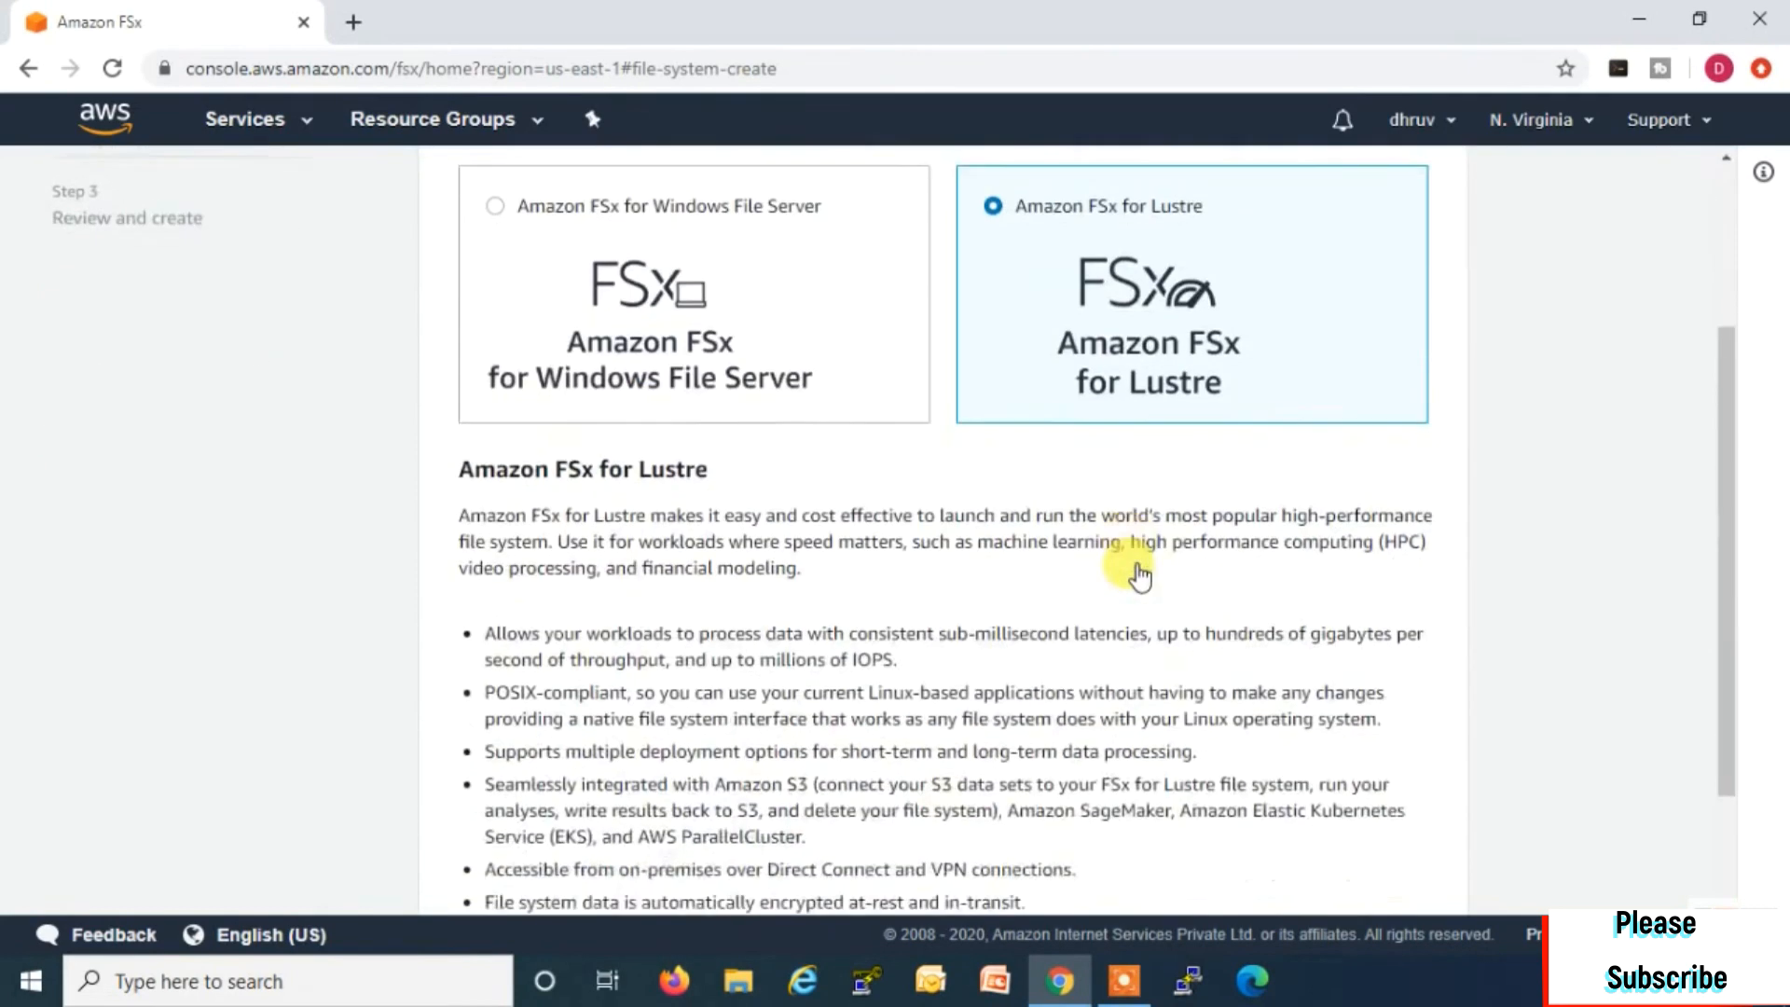
scroll(627, 452, down, 2)
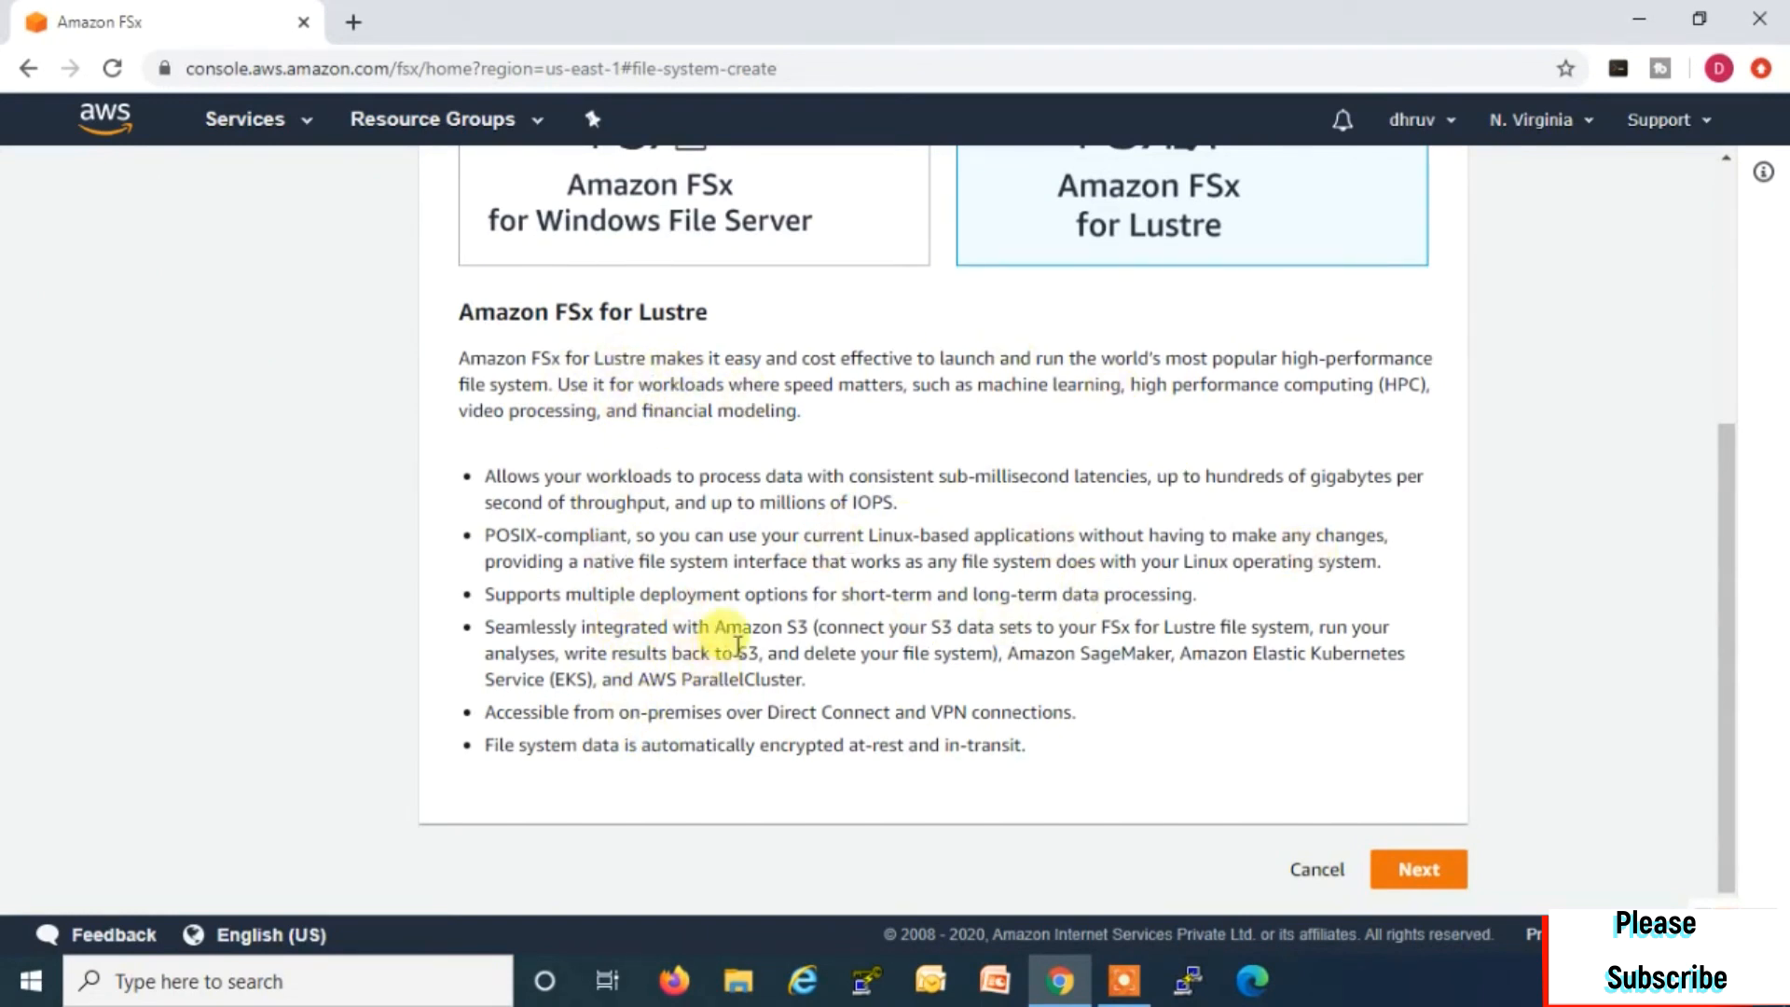
click(1419, 872)
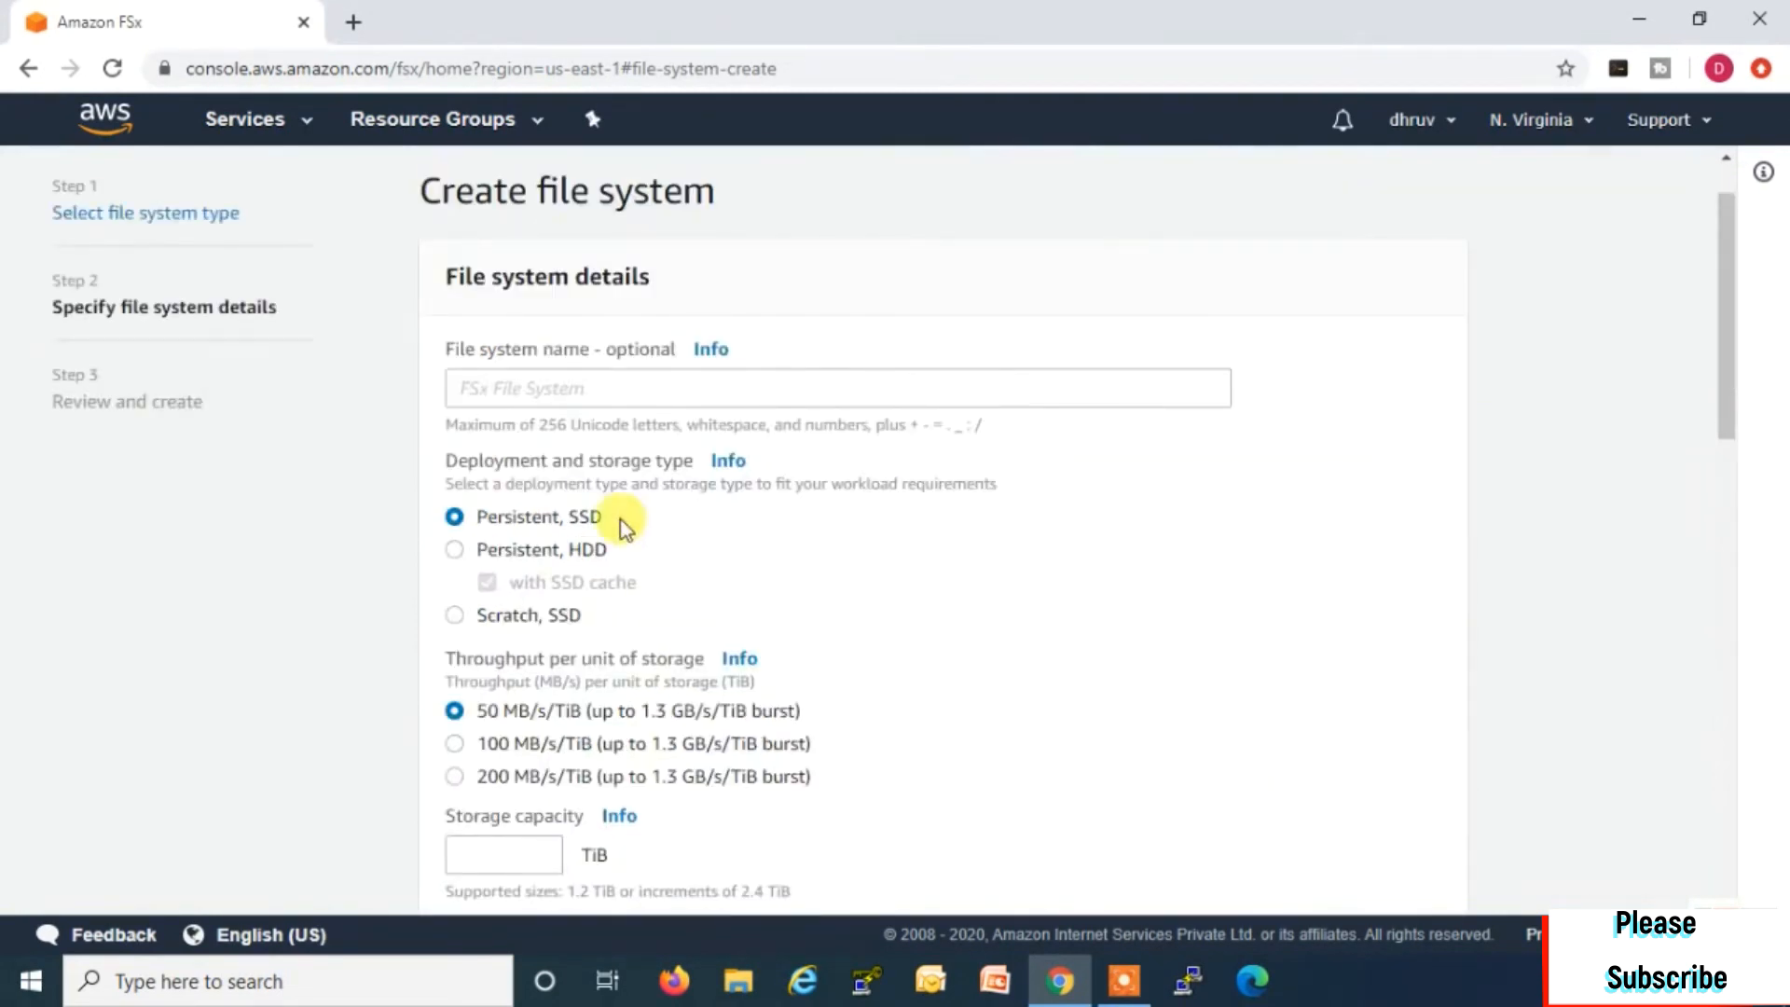
Step: Name the file system Testing and set its storage capacity to 1.2 TiB
click(491, 391)
text(Testing)
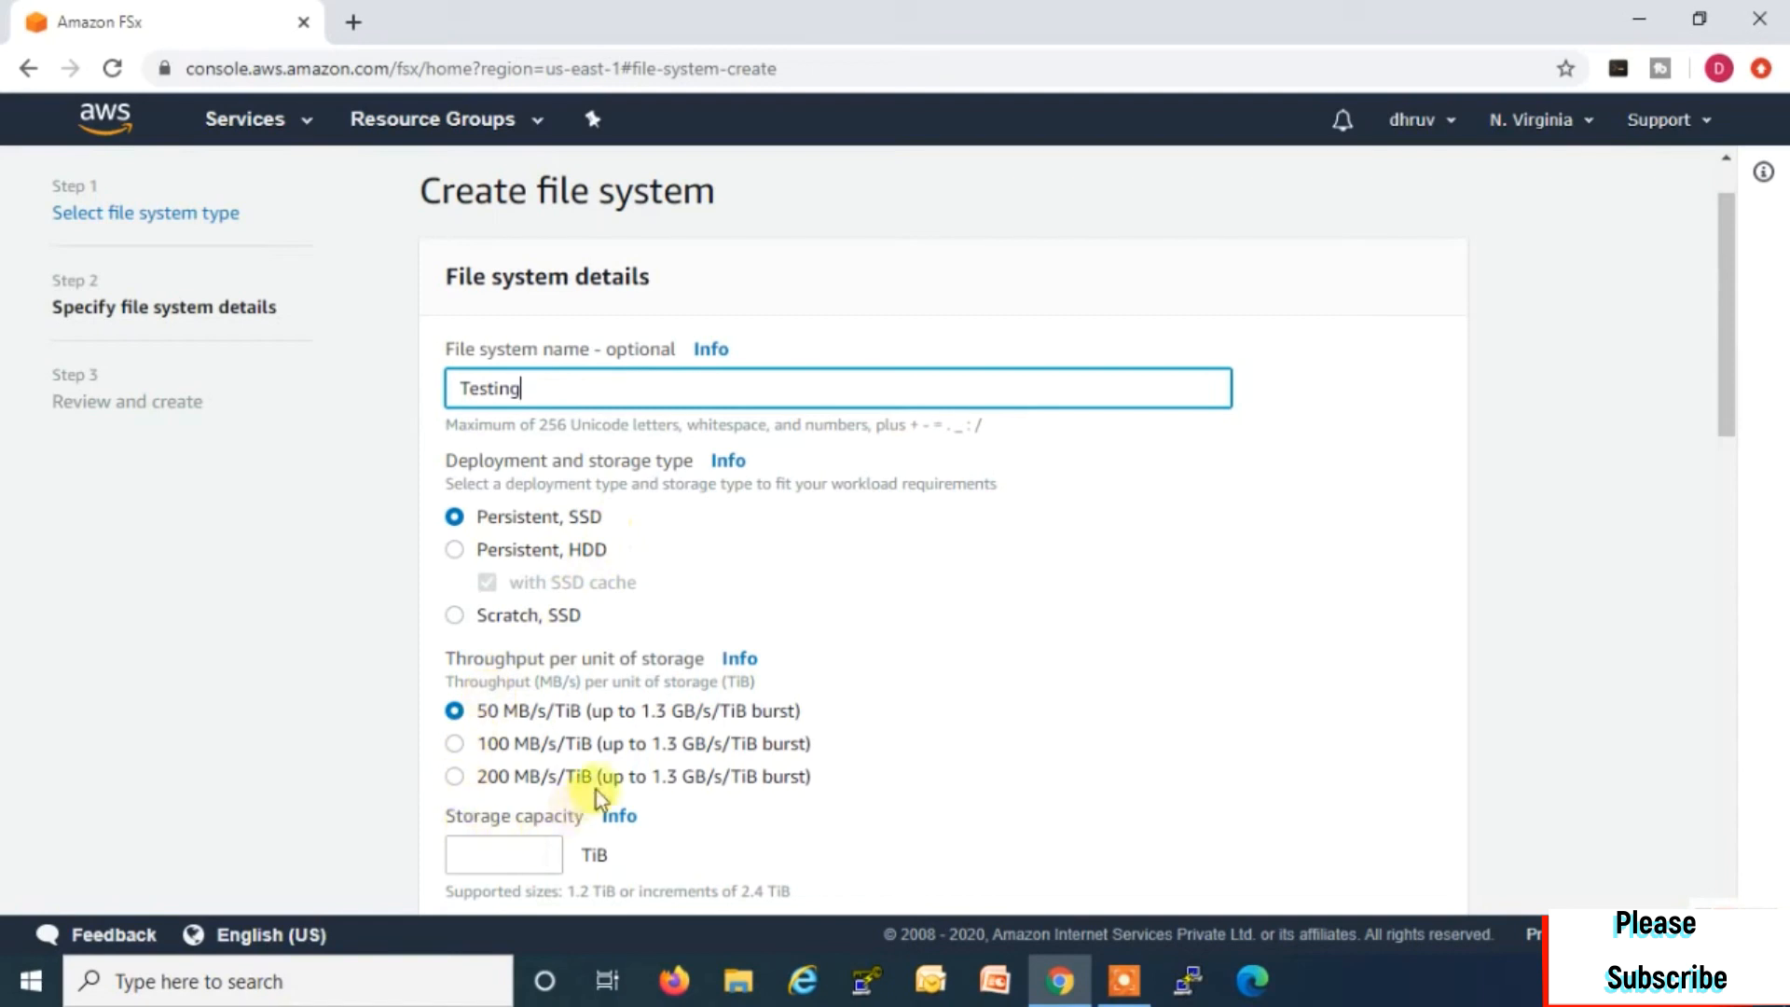
scroll(596, 788, down, 3)
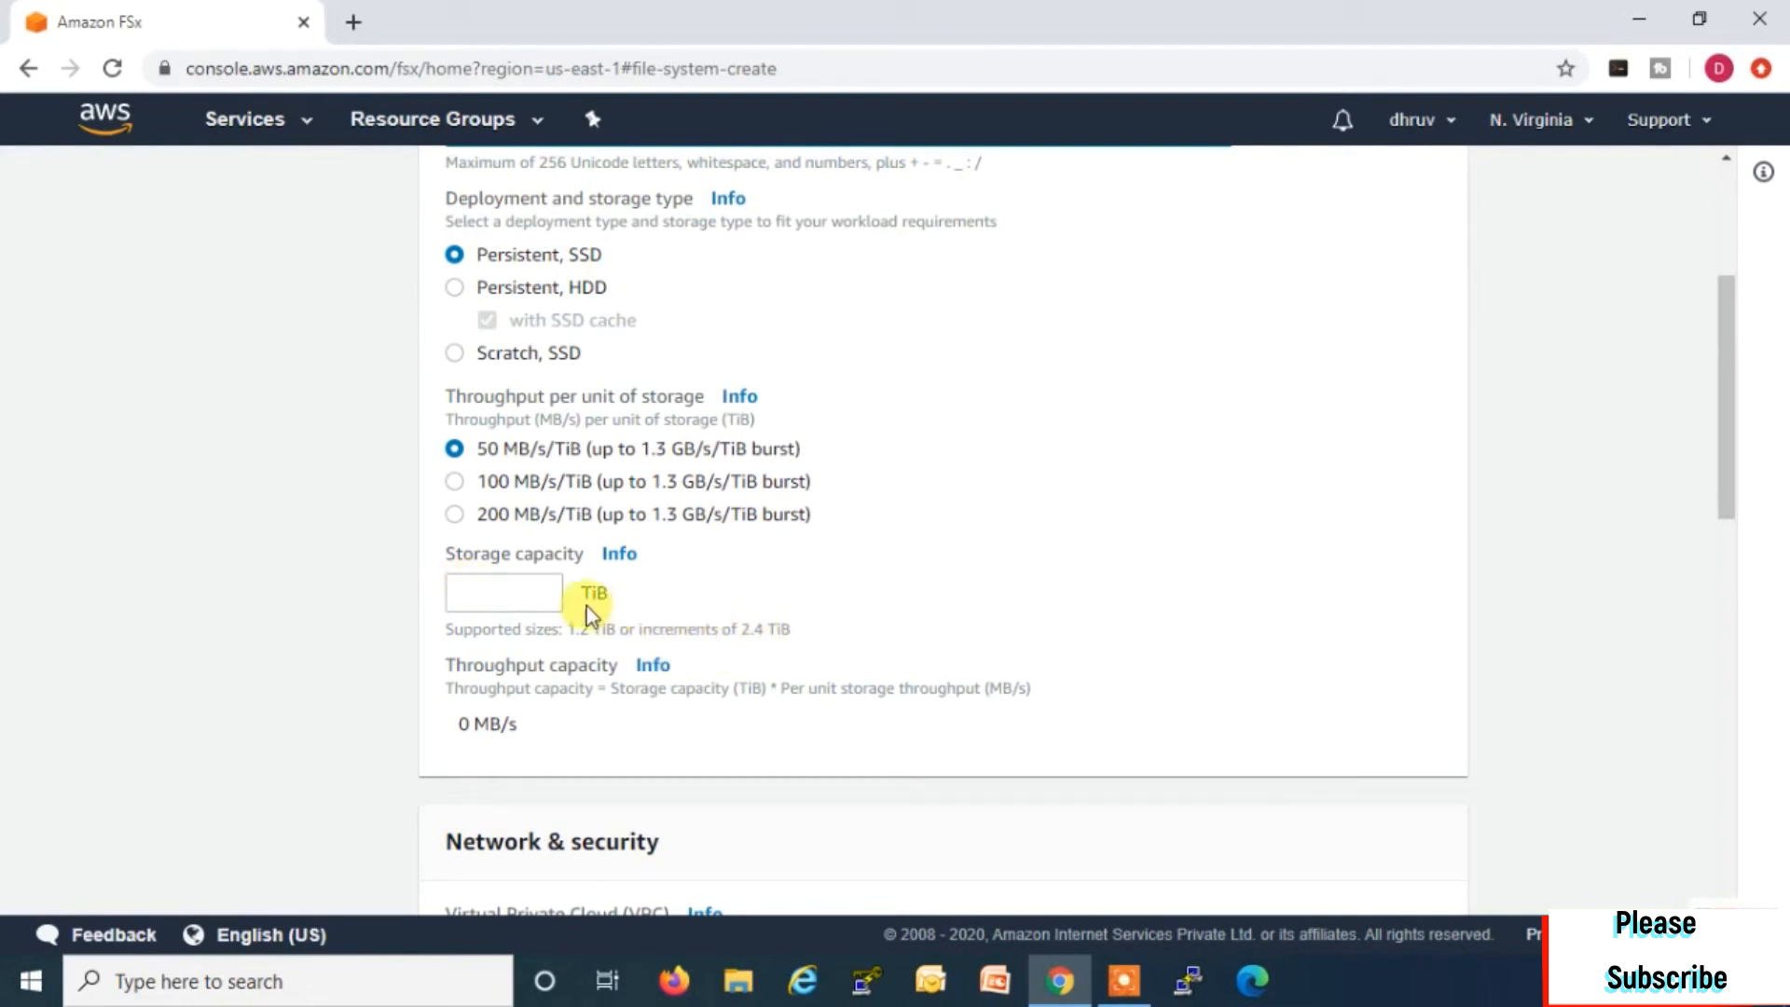
click(492, 593)
text(1.2)
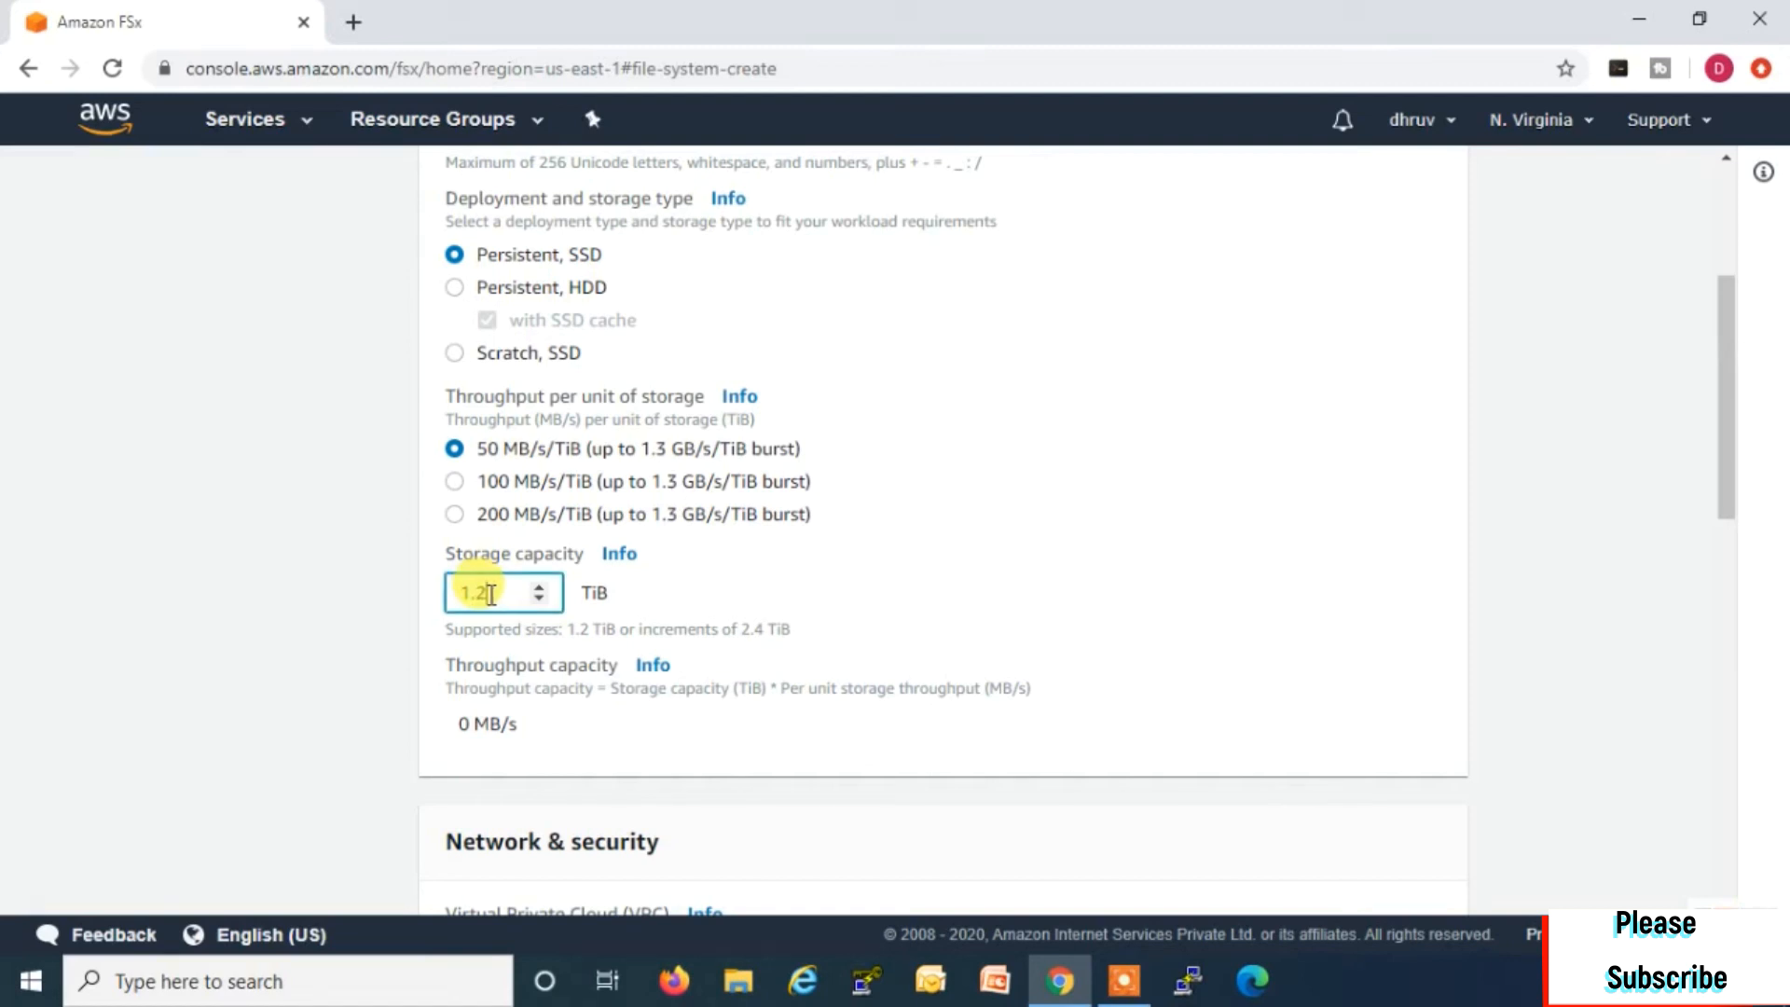
key(BackSpace)
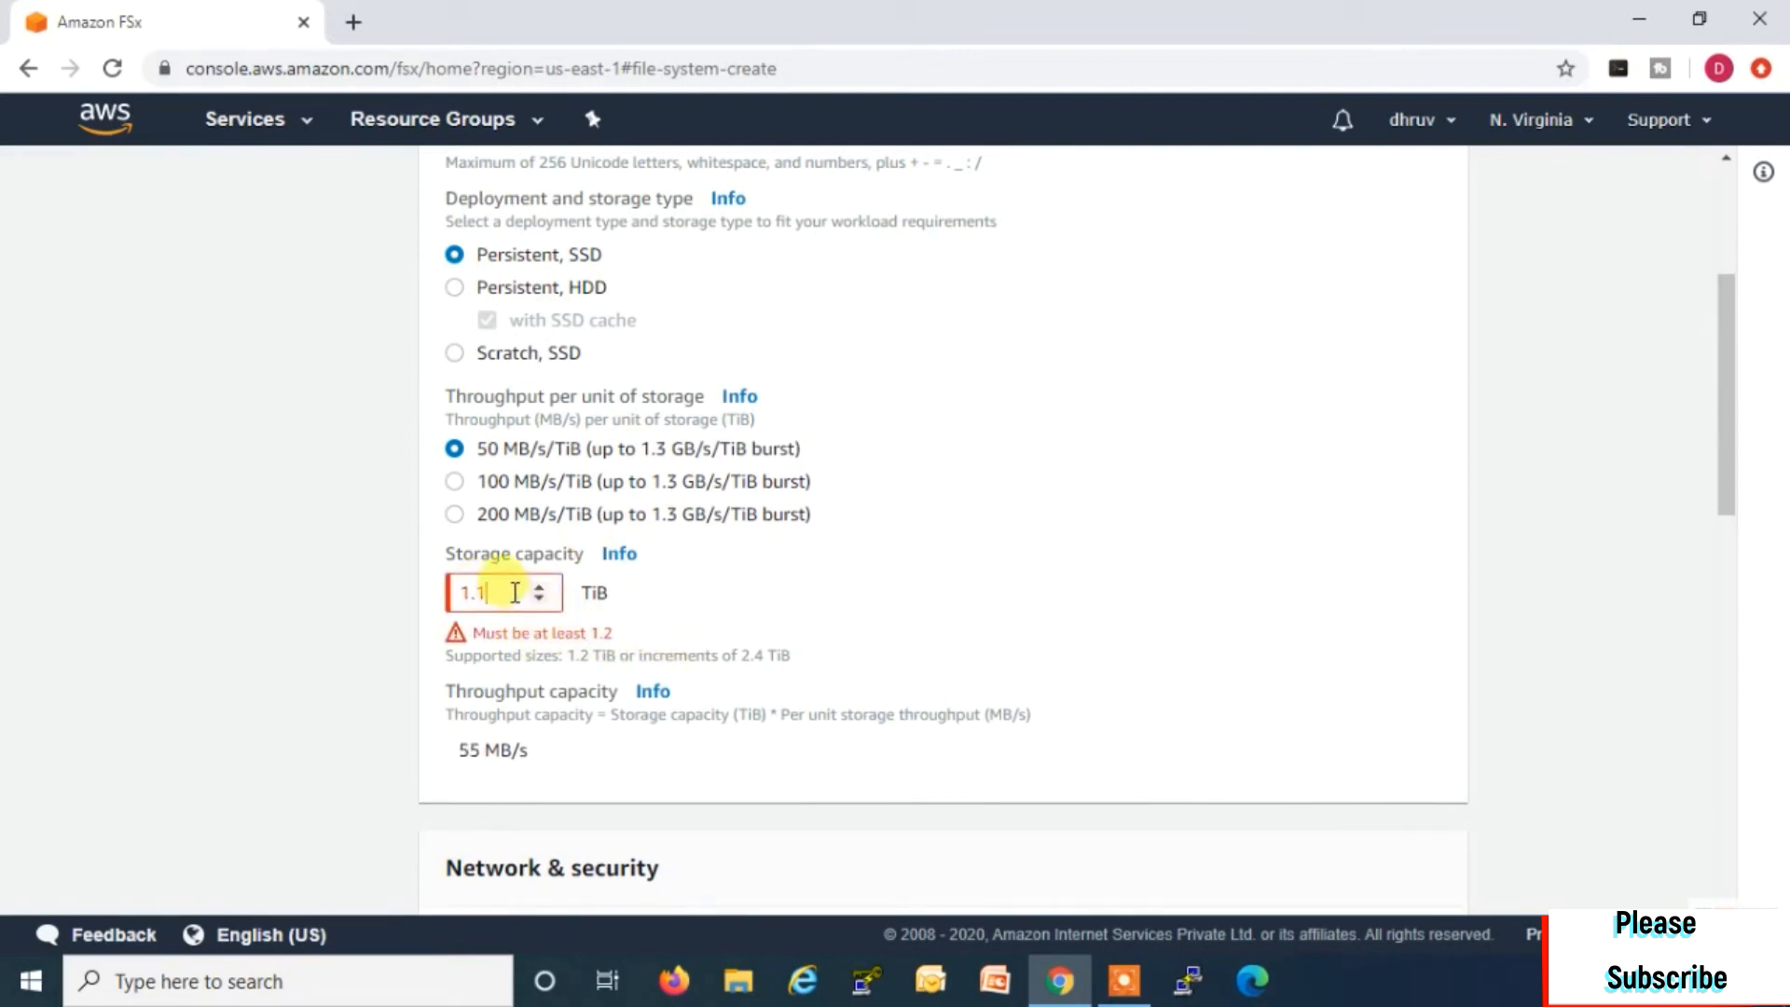
text(2)
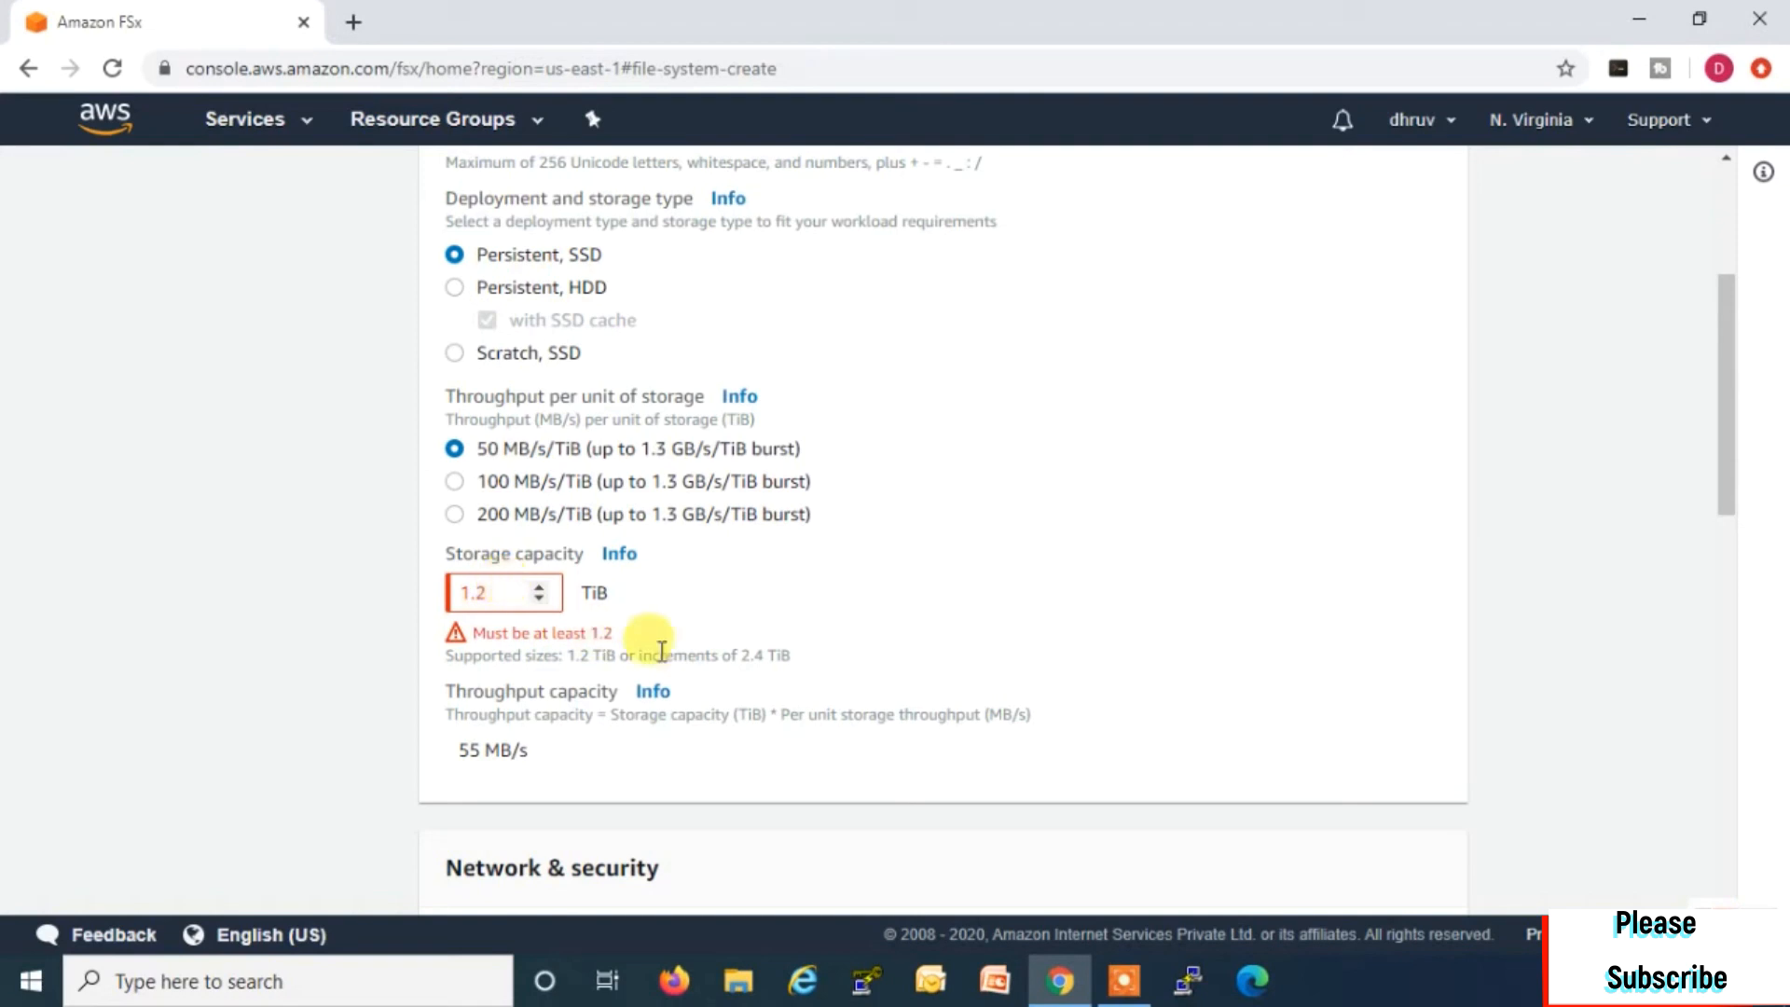
click(690, 628)
scroll(610, 623, down, 5)
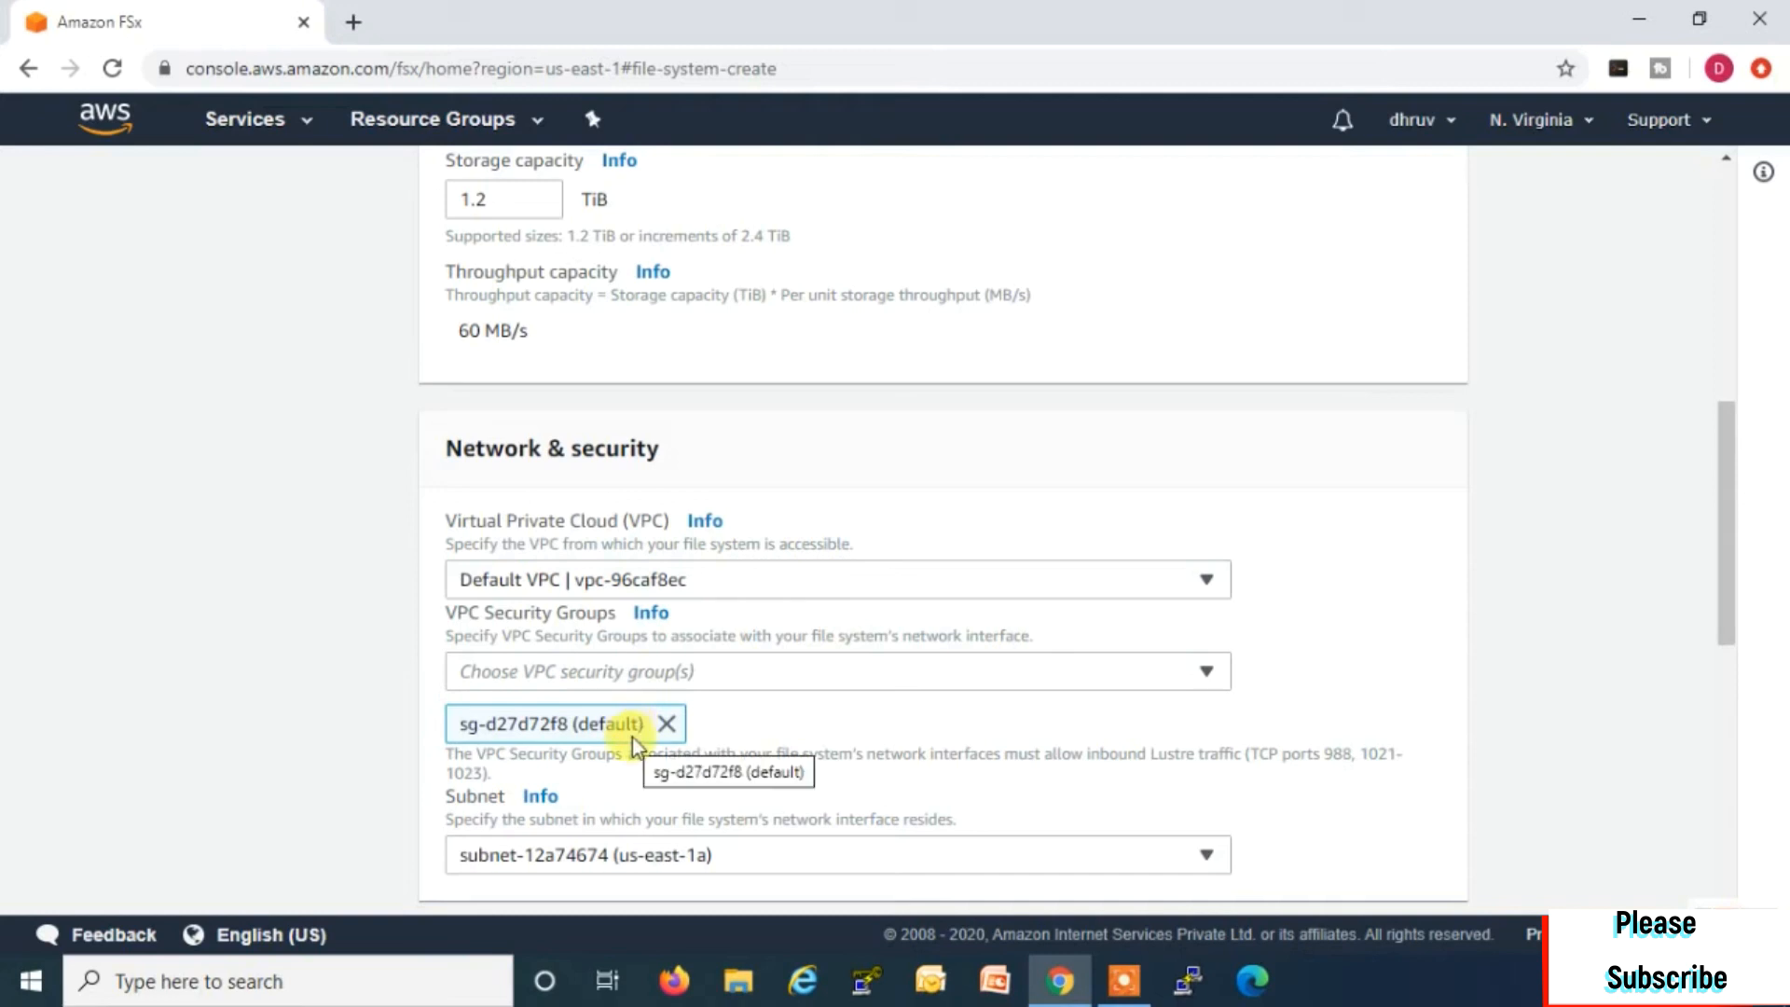
Step: Go to the EC2 service and open its list of security groups
scroll(641, 736, up, 8)
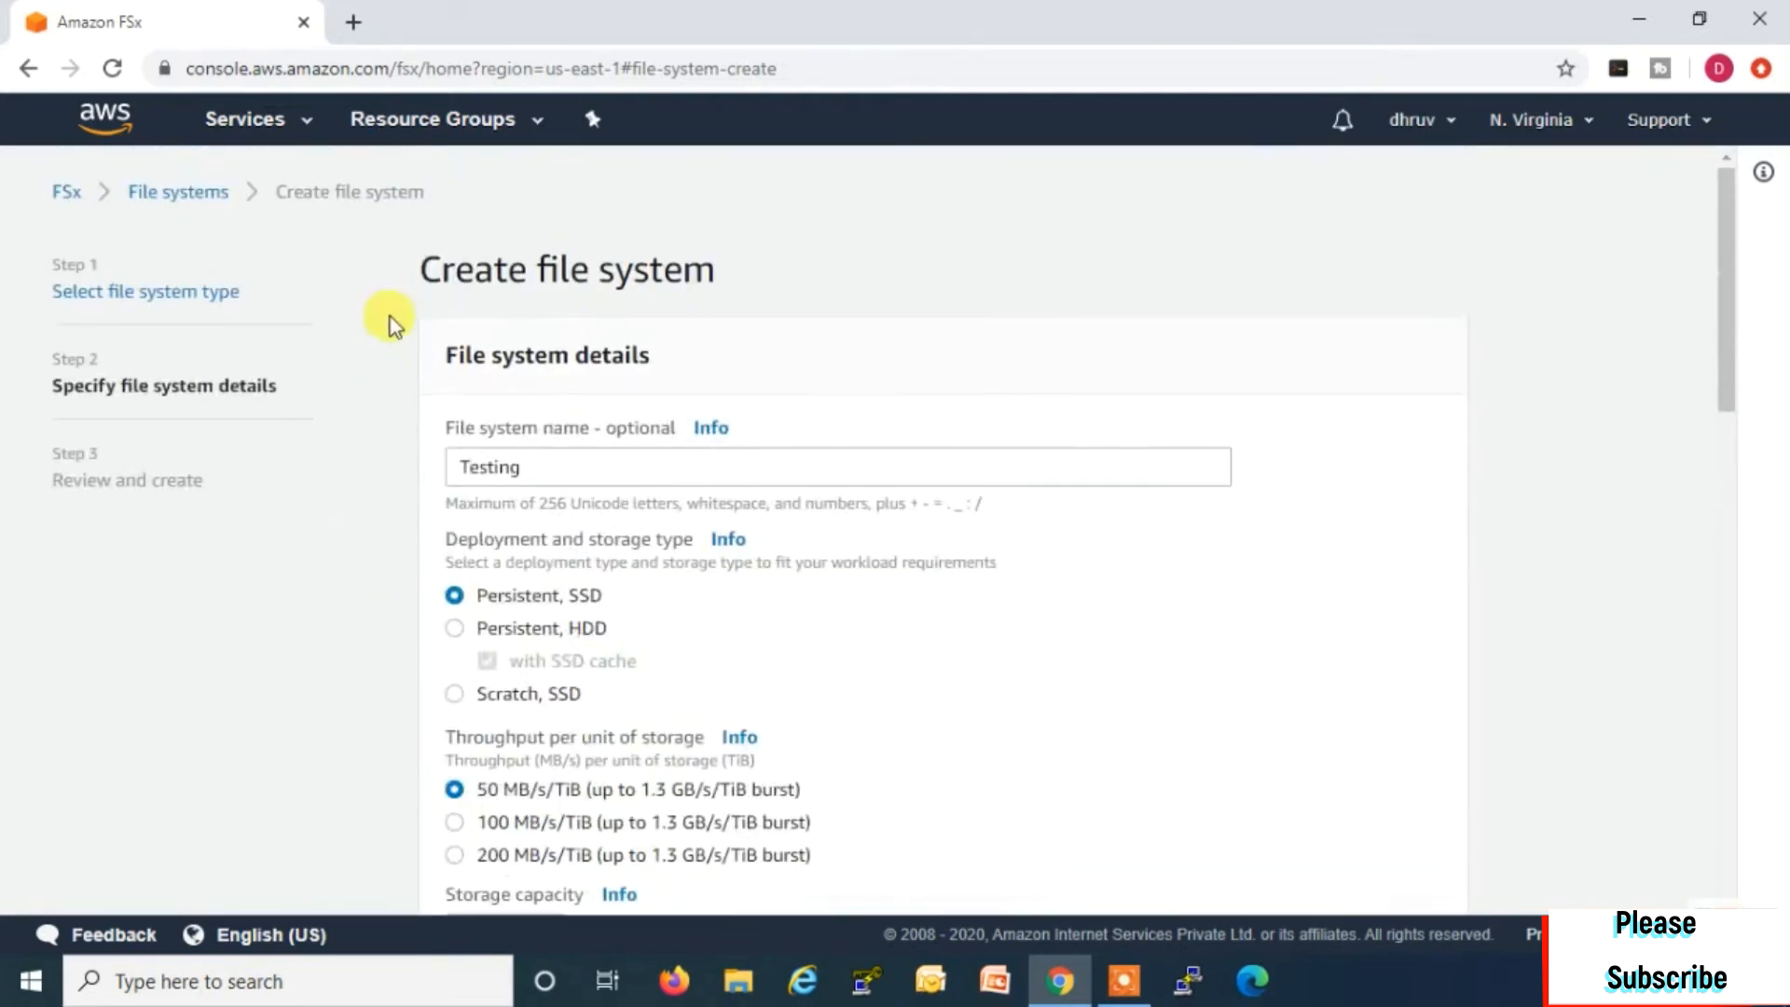
click(300, 123)
click(78, 287)
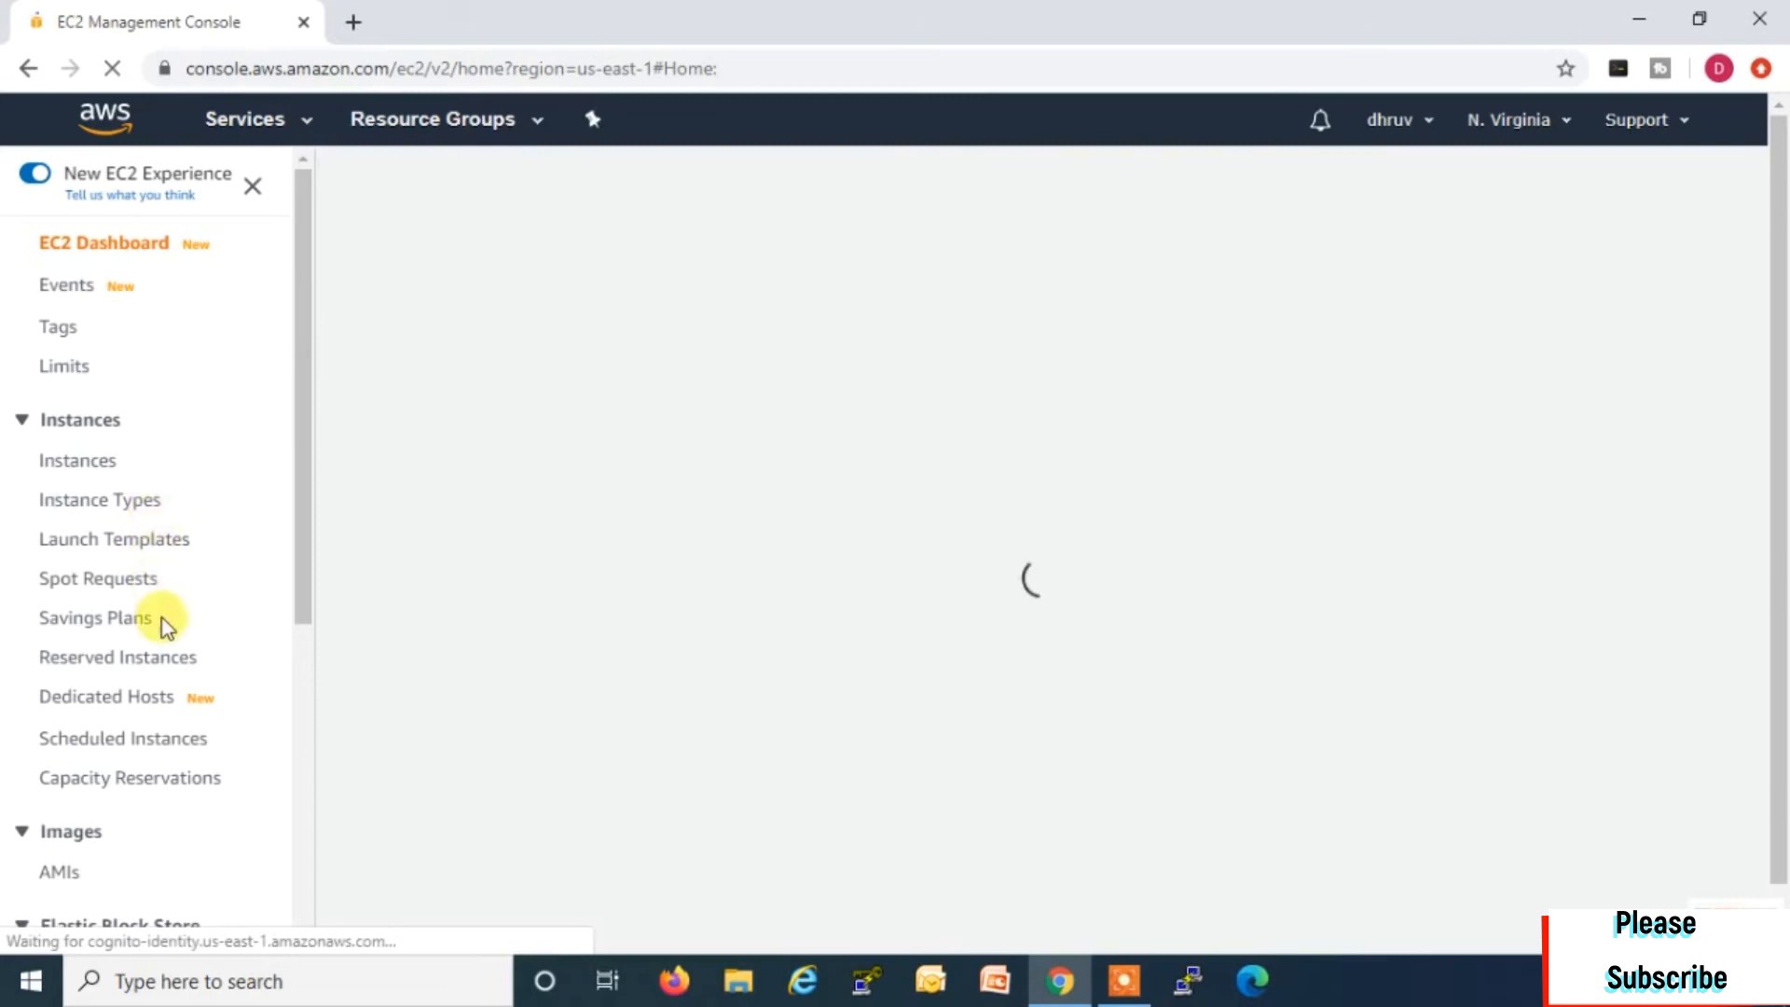
scroll(148, 685, down, 7)
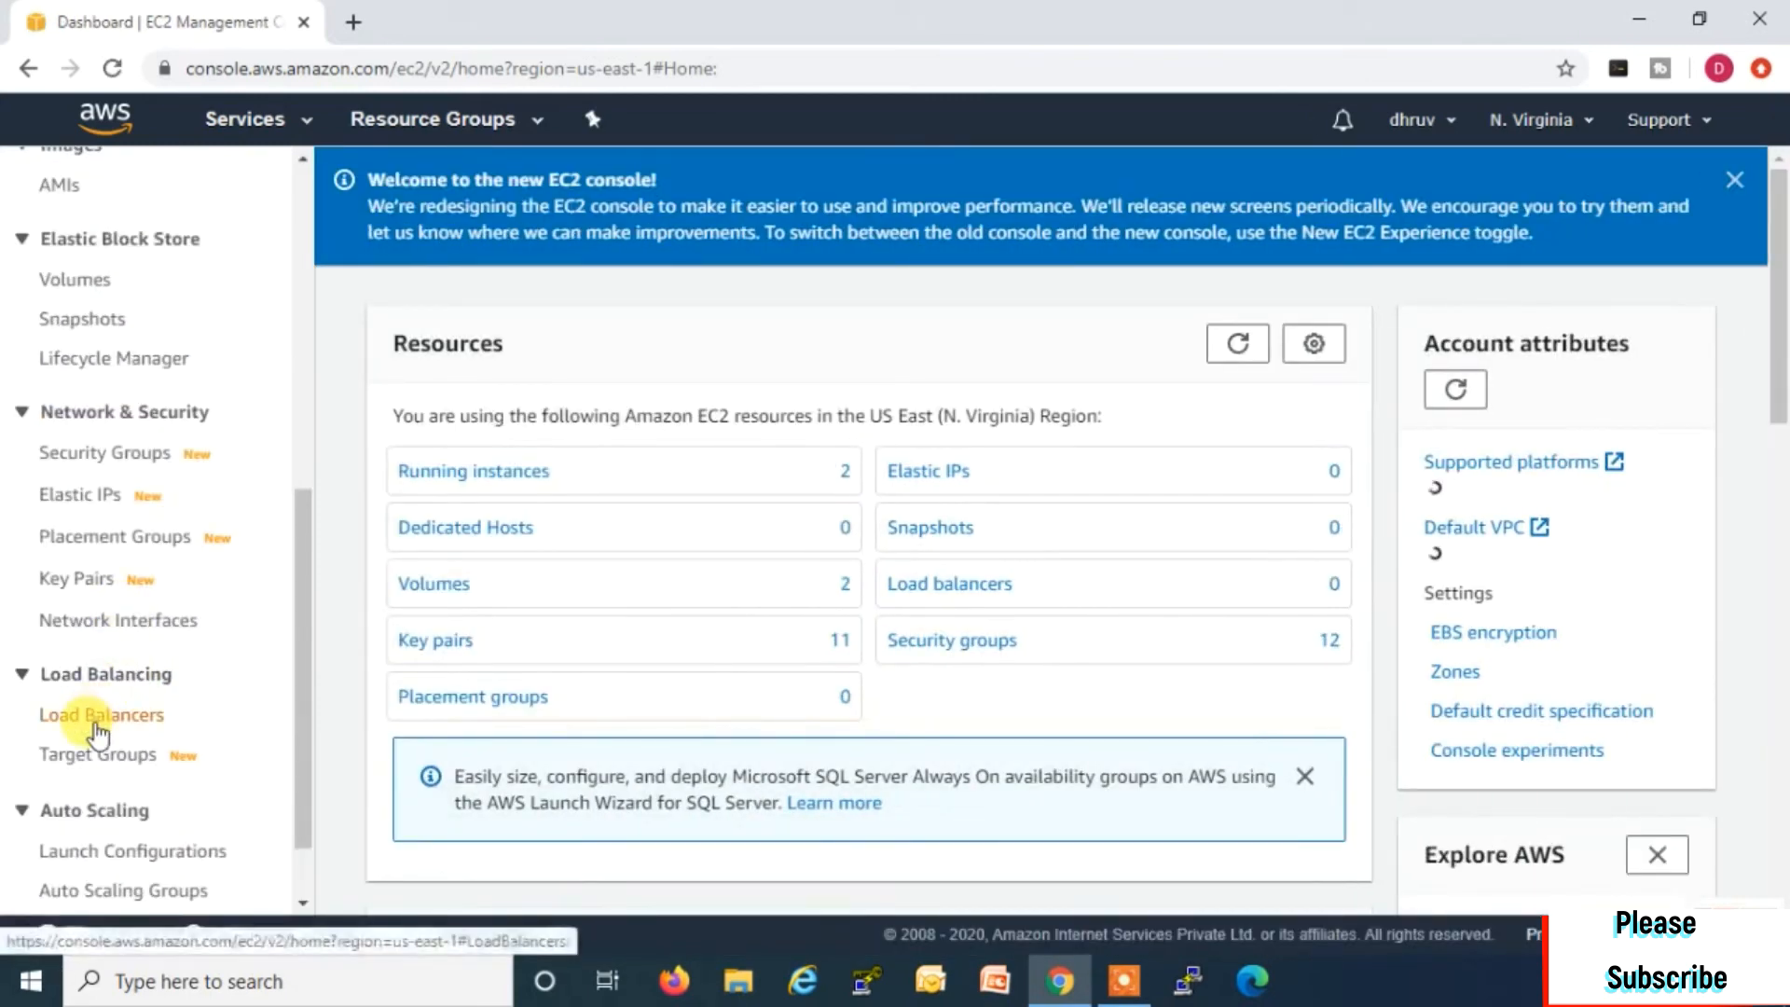
click(140, 454)
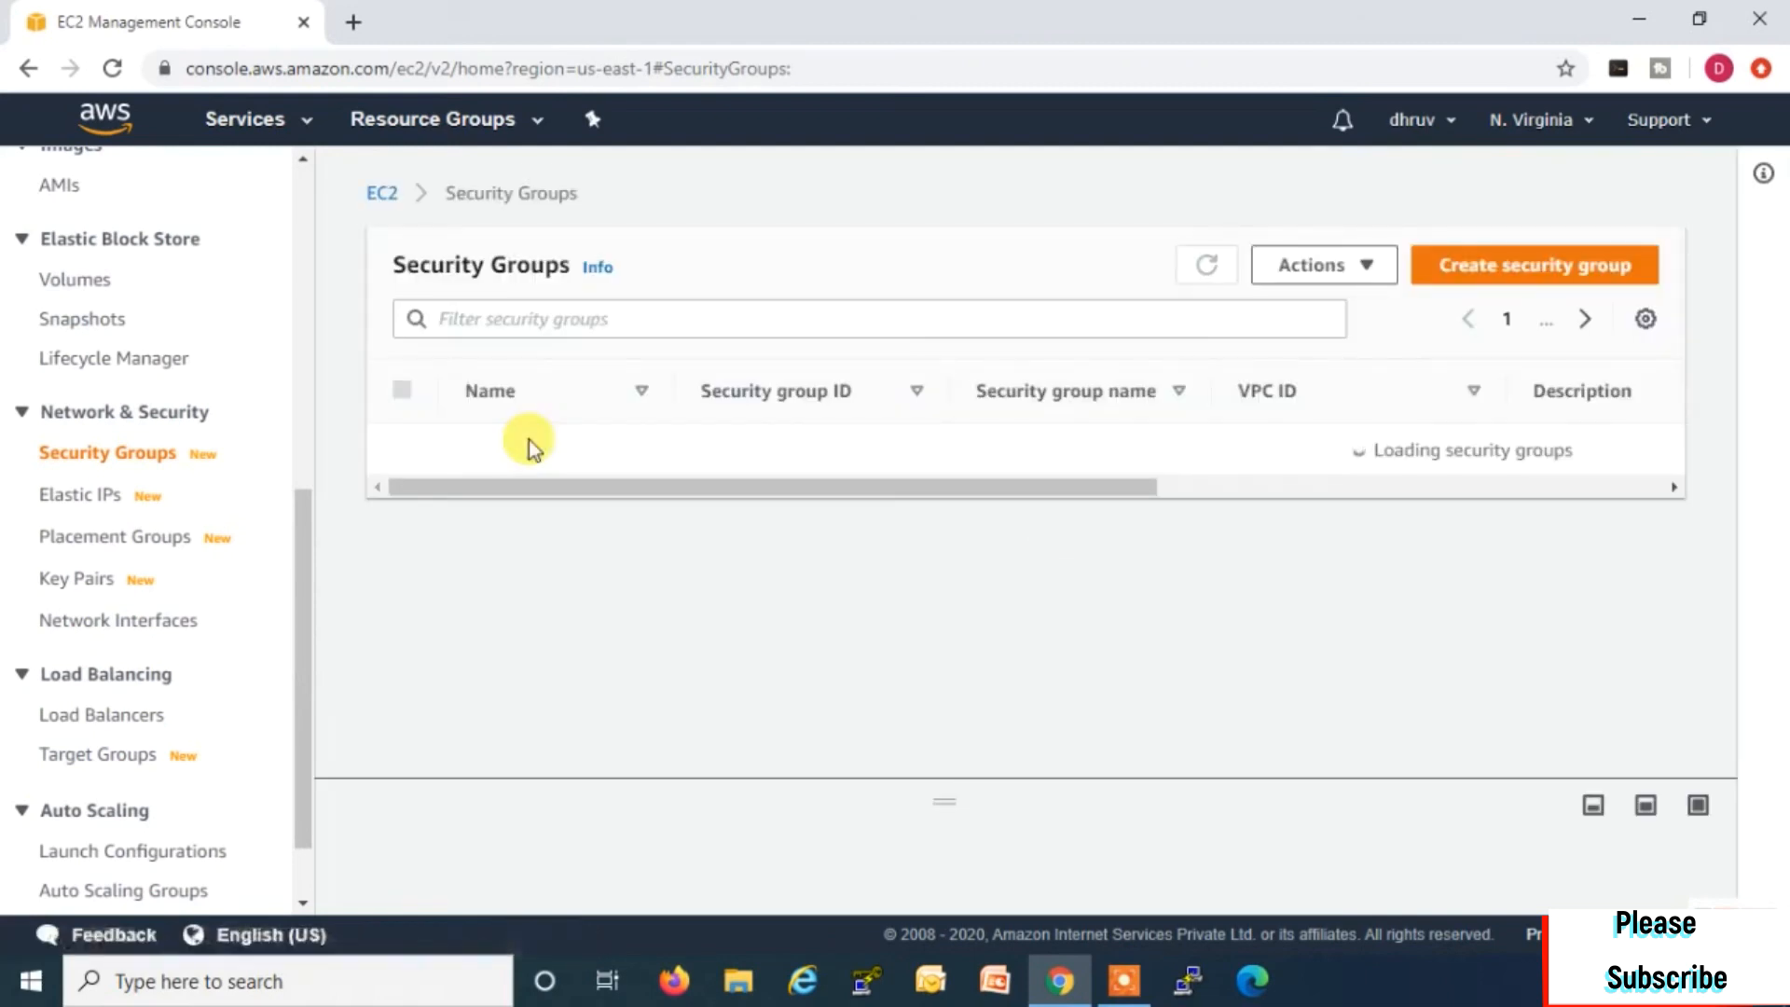
Step: Start a new security group named FSx with the description "For FSx for Luster"
click(1547, 271)
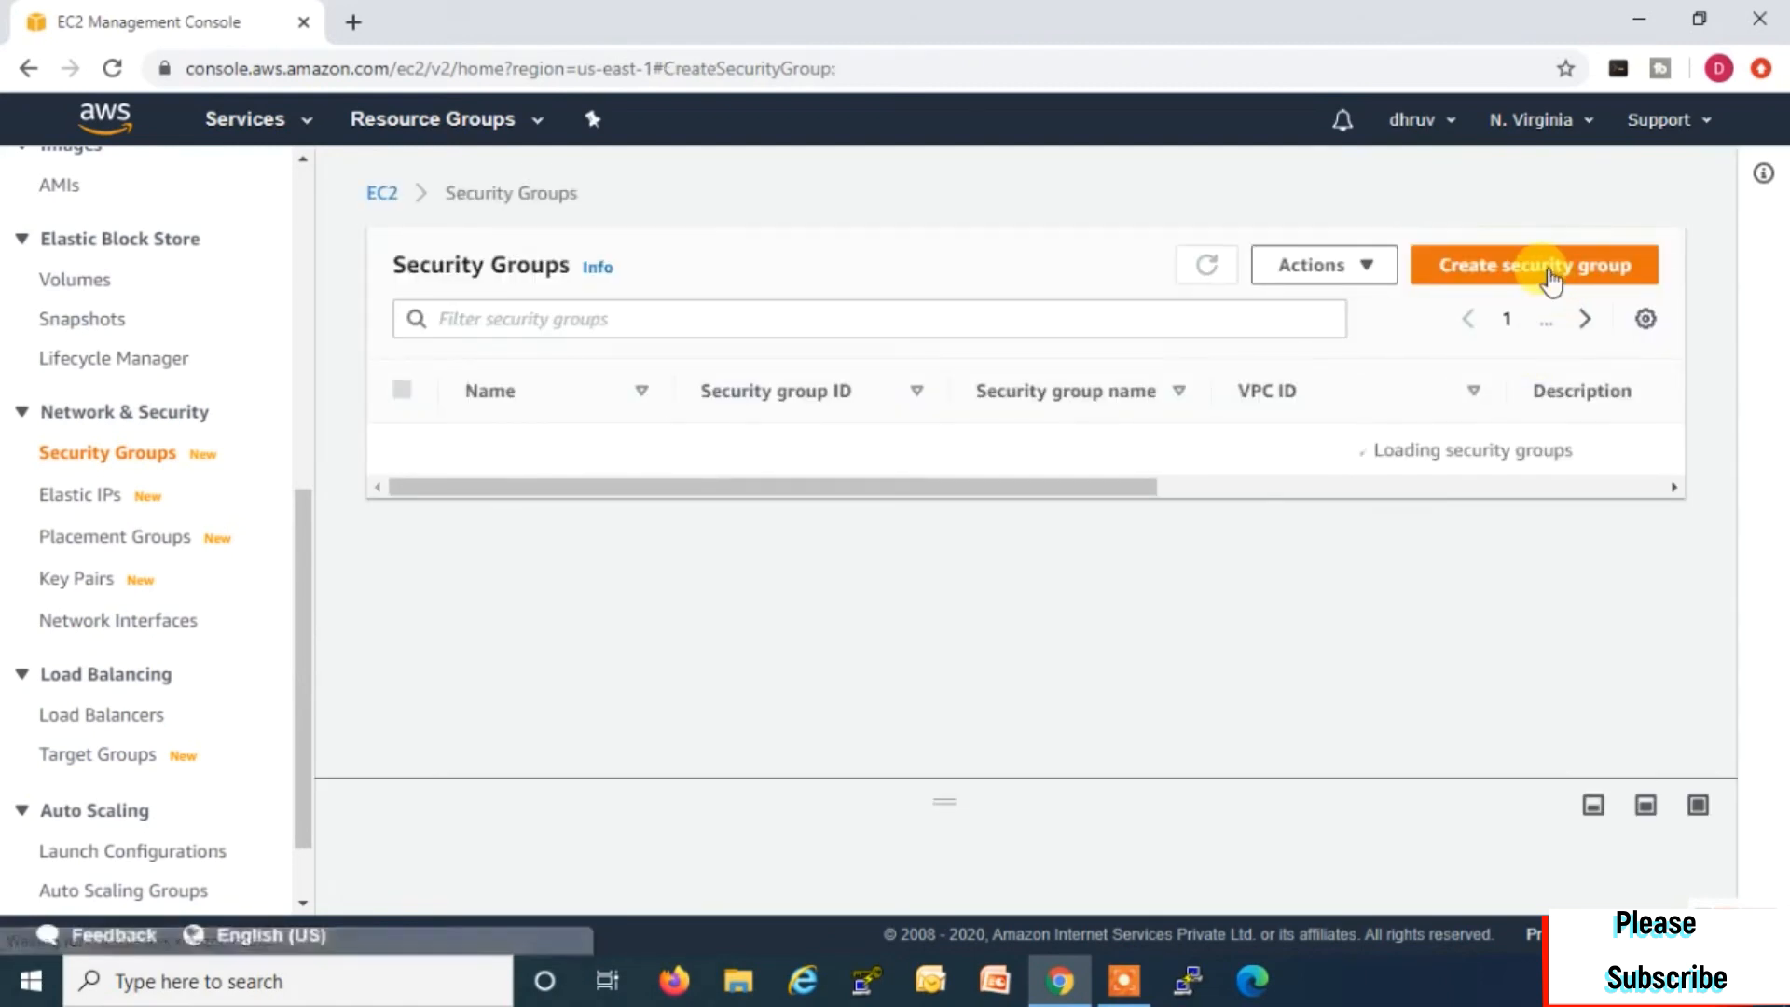
click(271, 495)
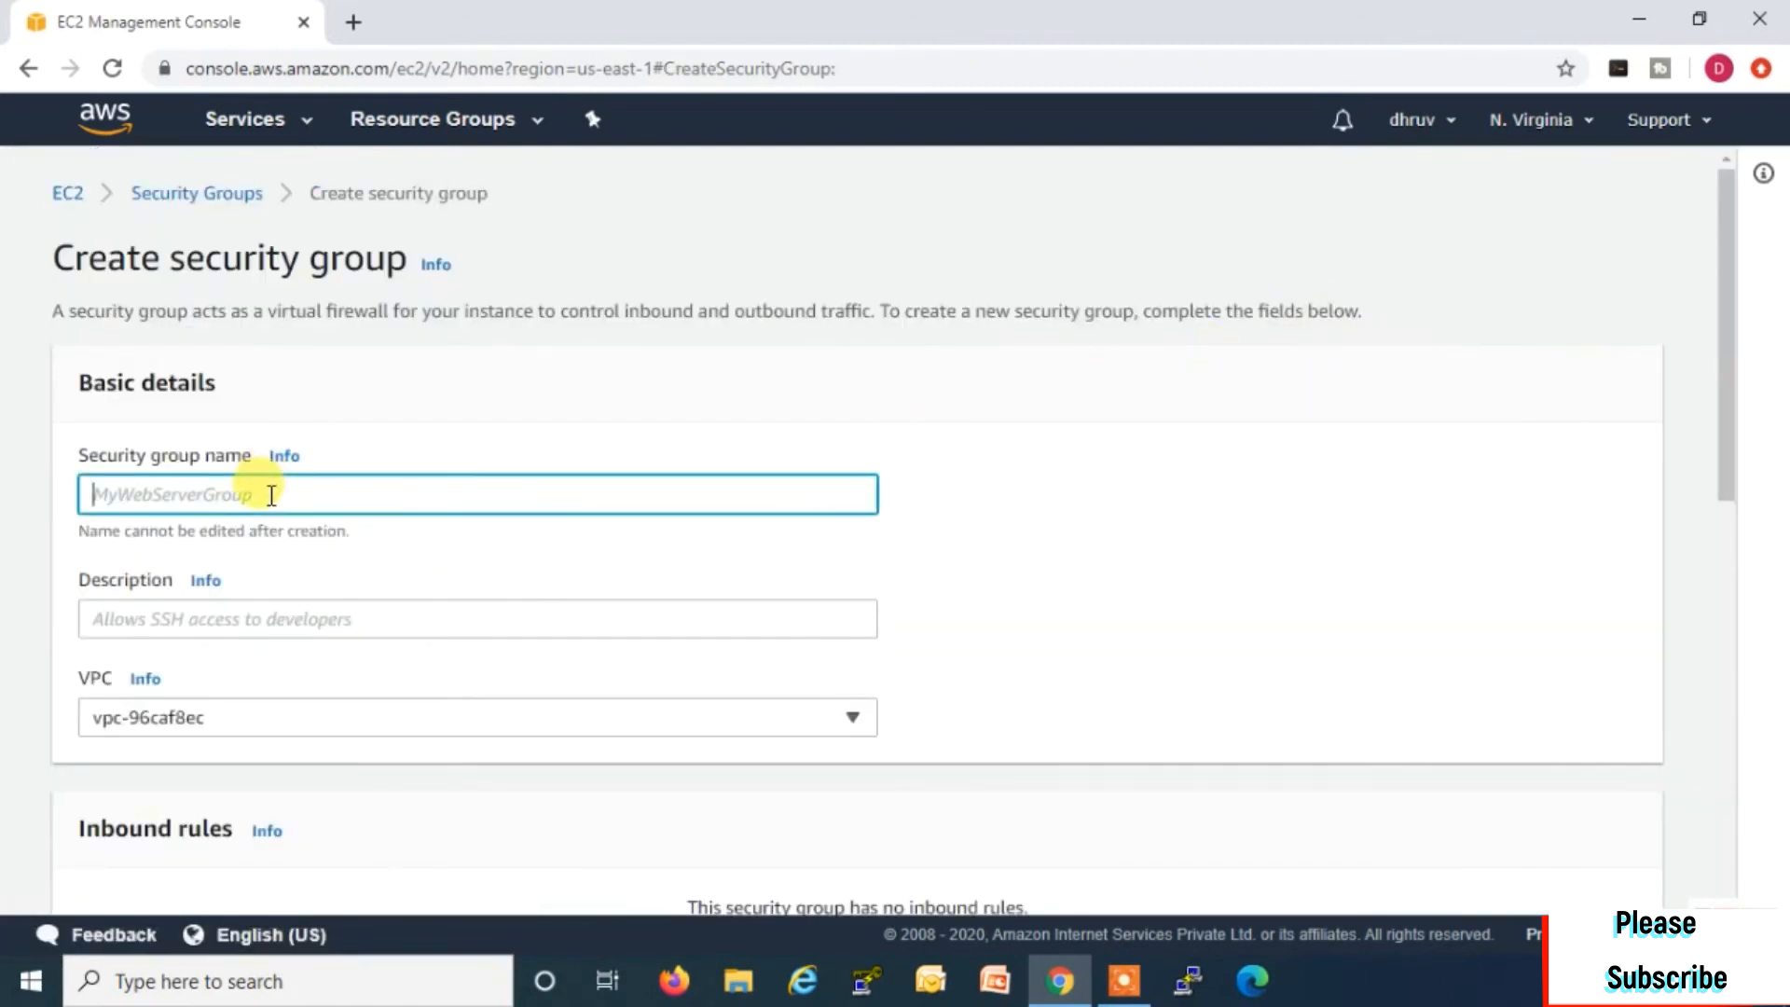
text(FSx)
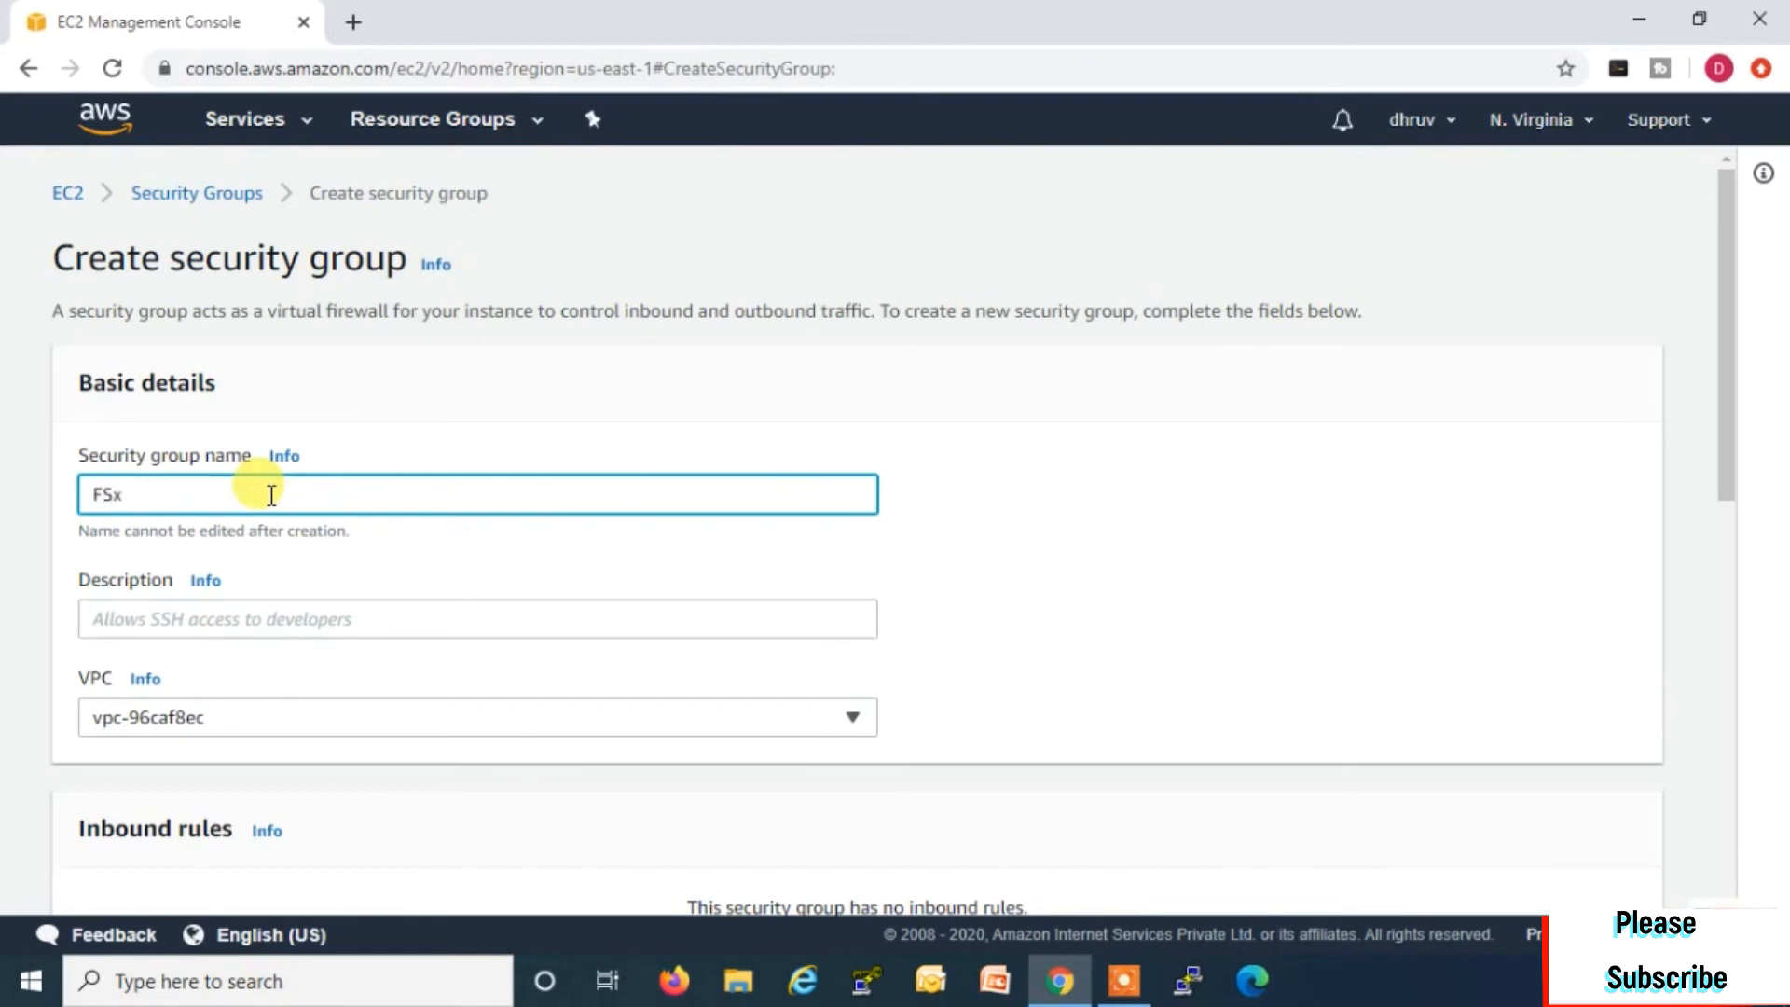
click(165, 625)
text(For FSx )
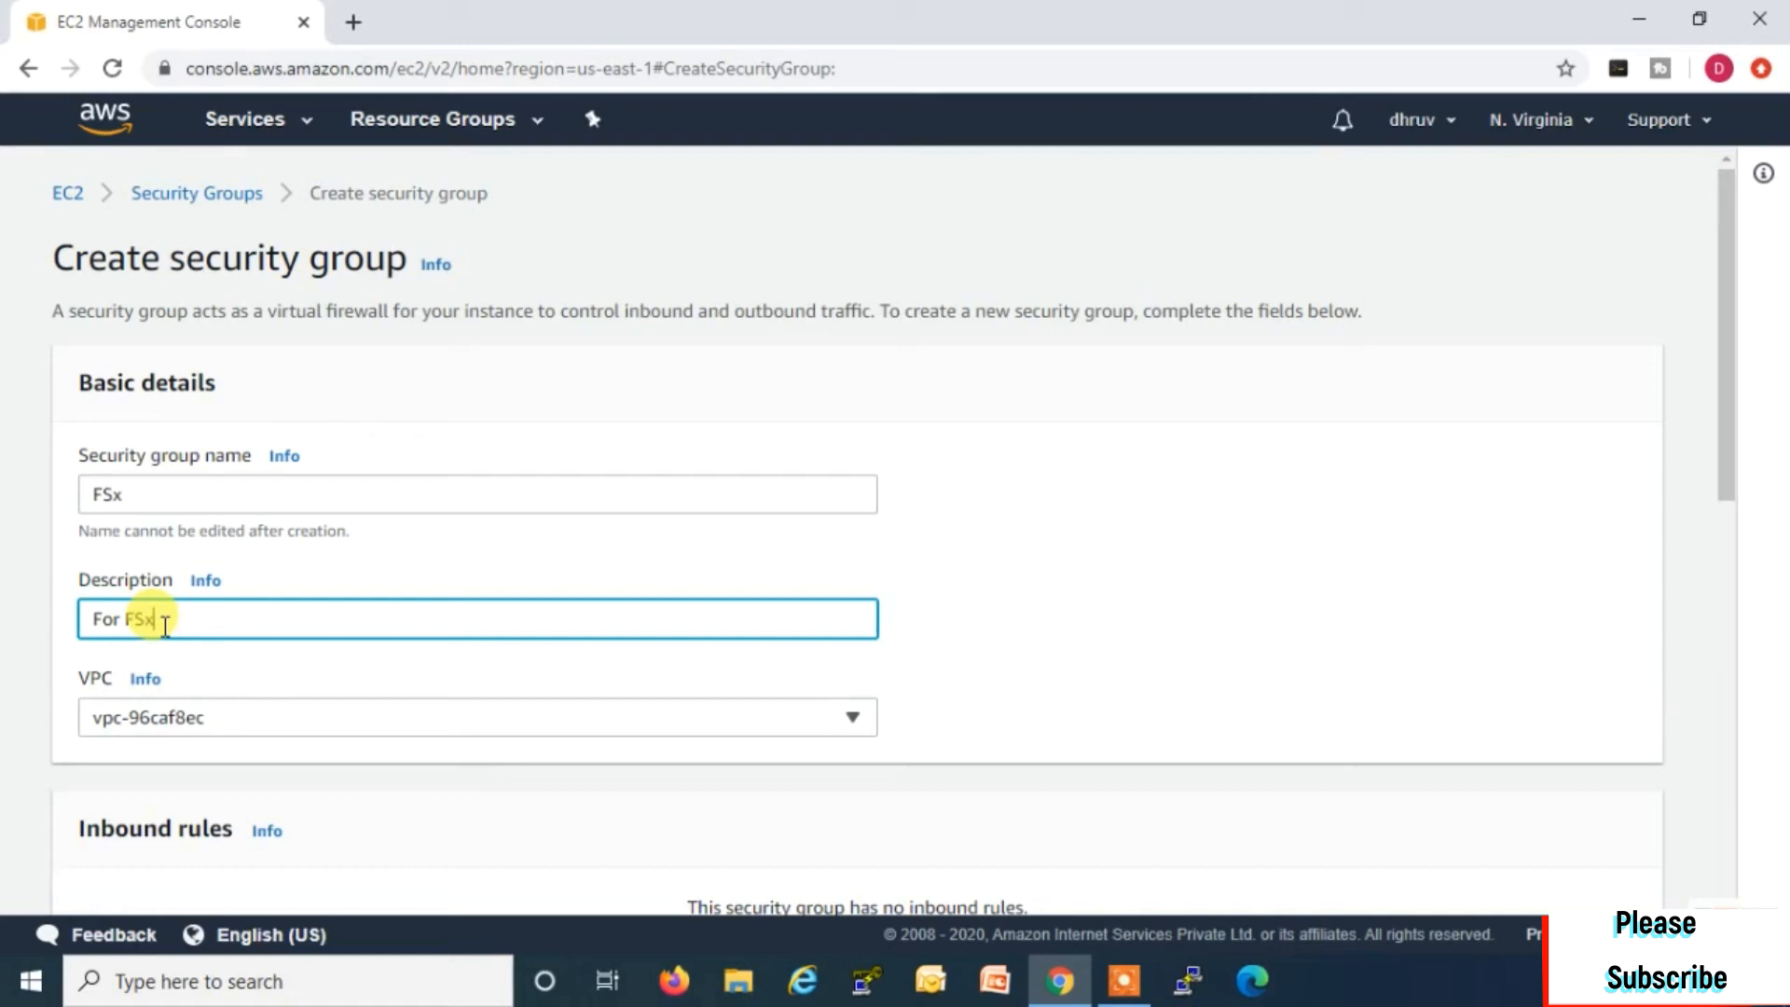
text(for Luster)
Step: Add an inbound Custom TCP rule for port 988 with source 0.0.0.0/0
scroll(172, 634, down, 3)
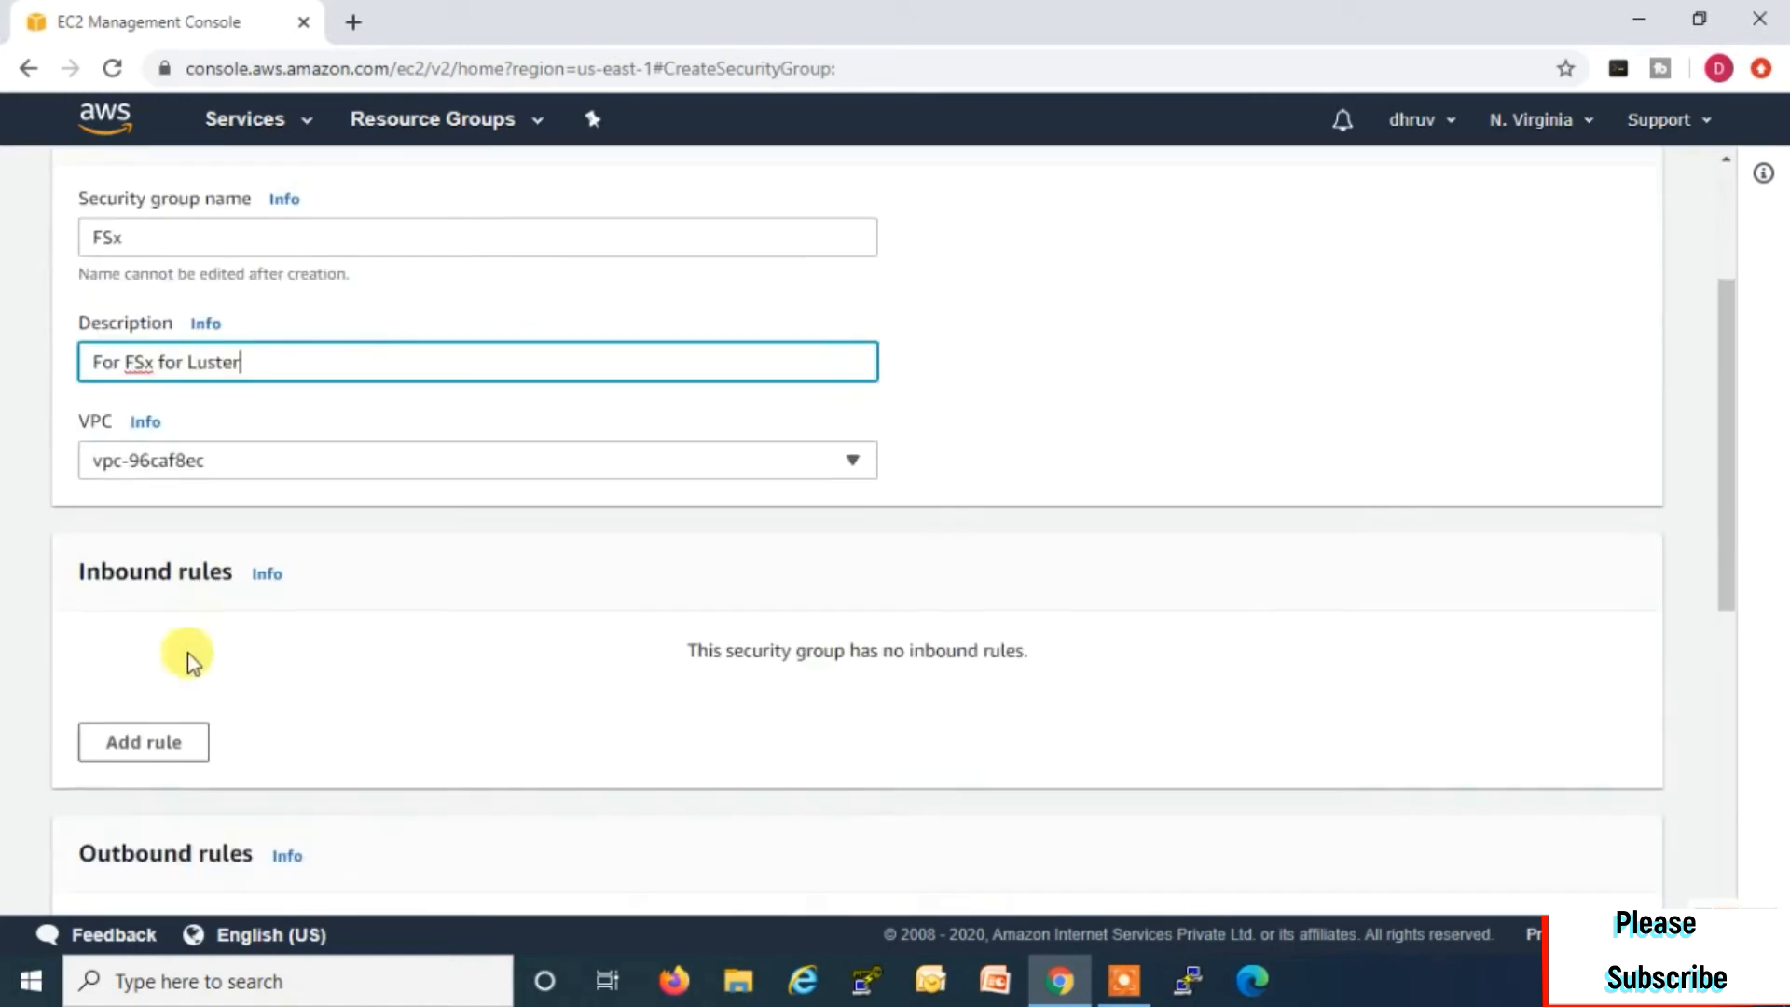
scroll(288, 551, down, 3)
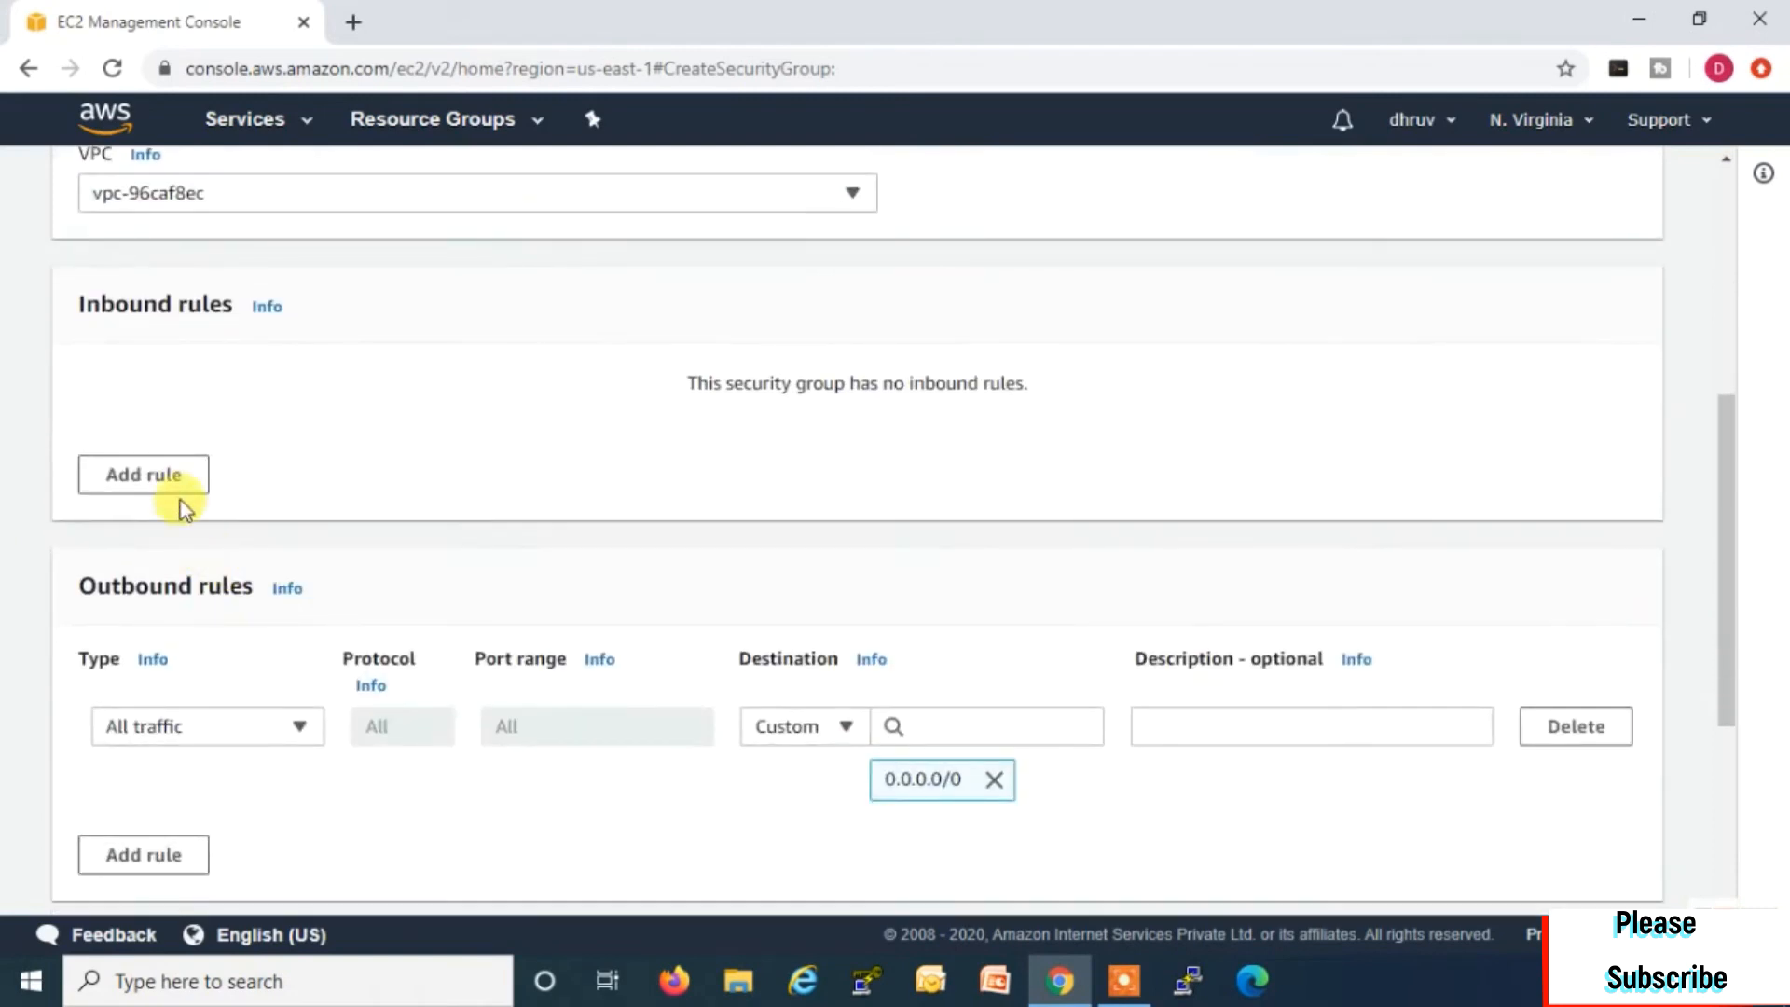
click(152, 474)
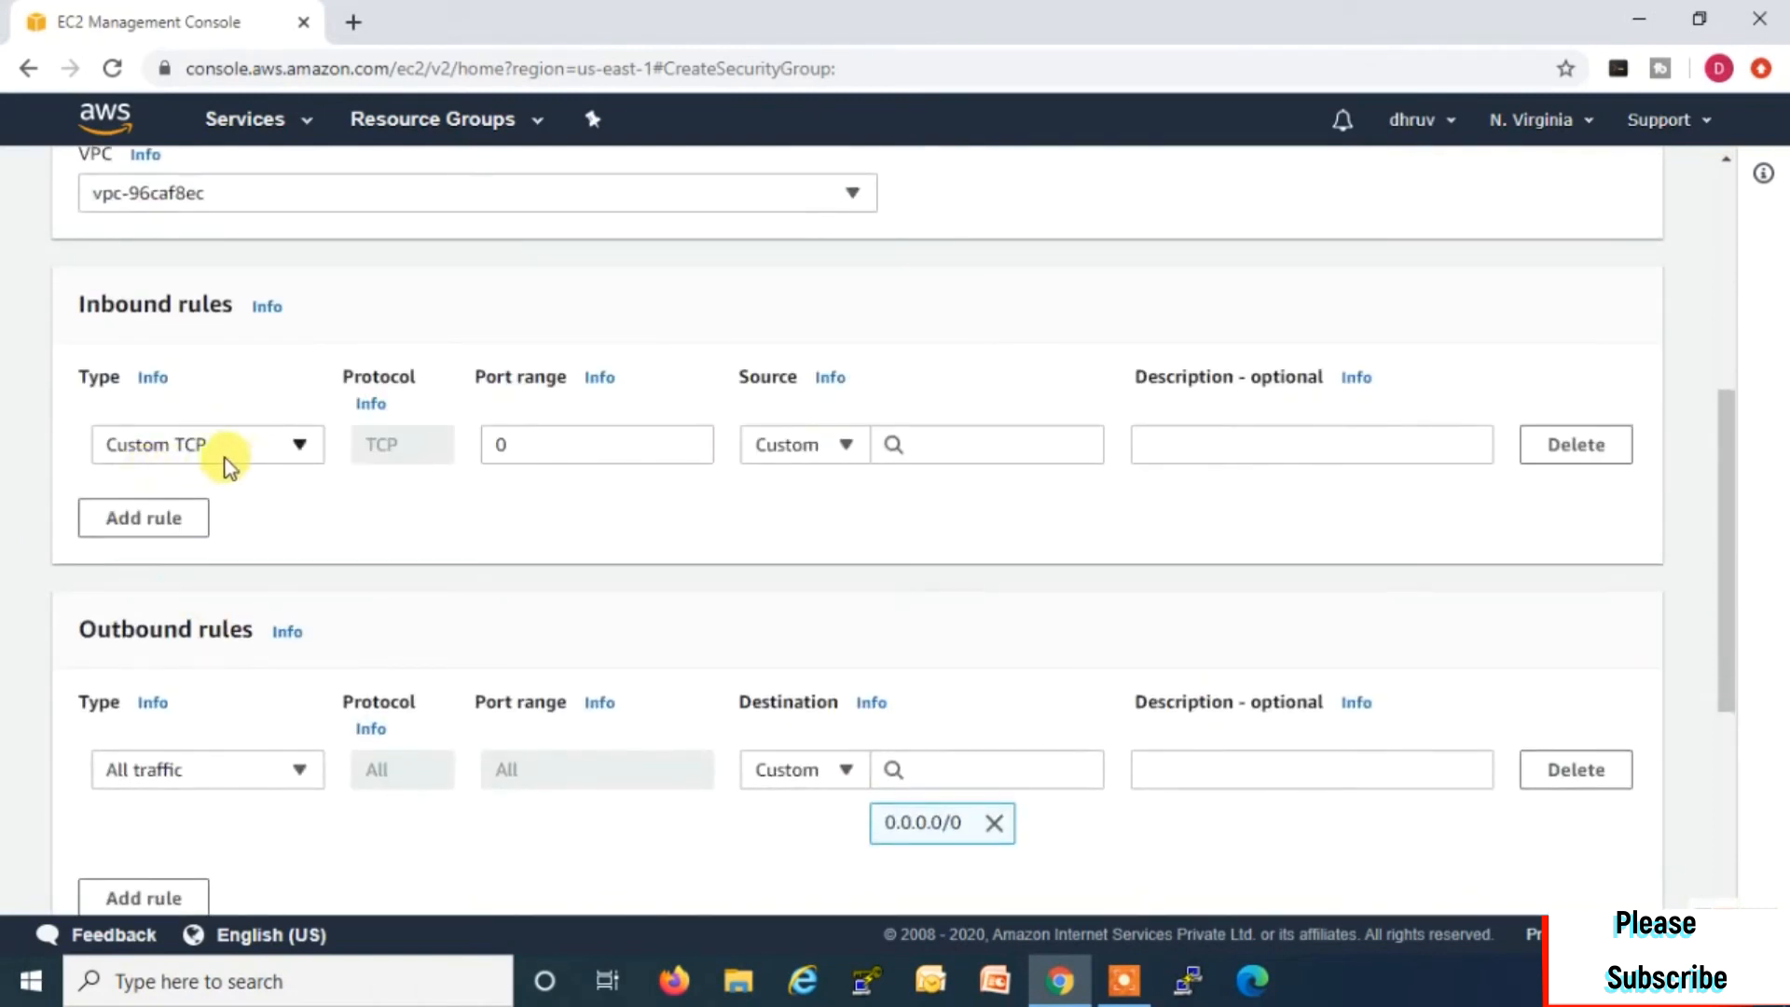
double_click(493, 435)
text(988)
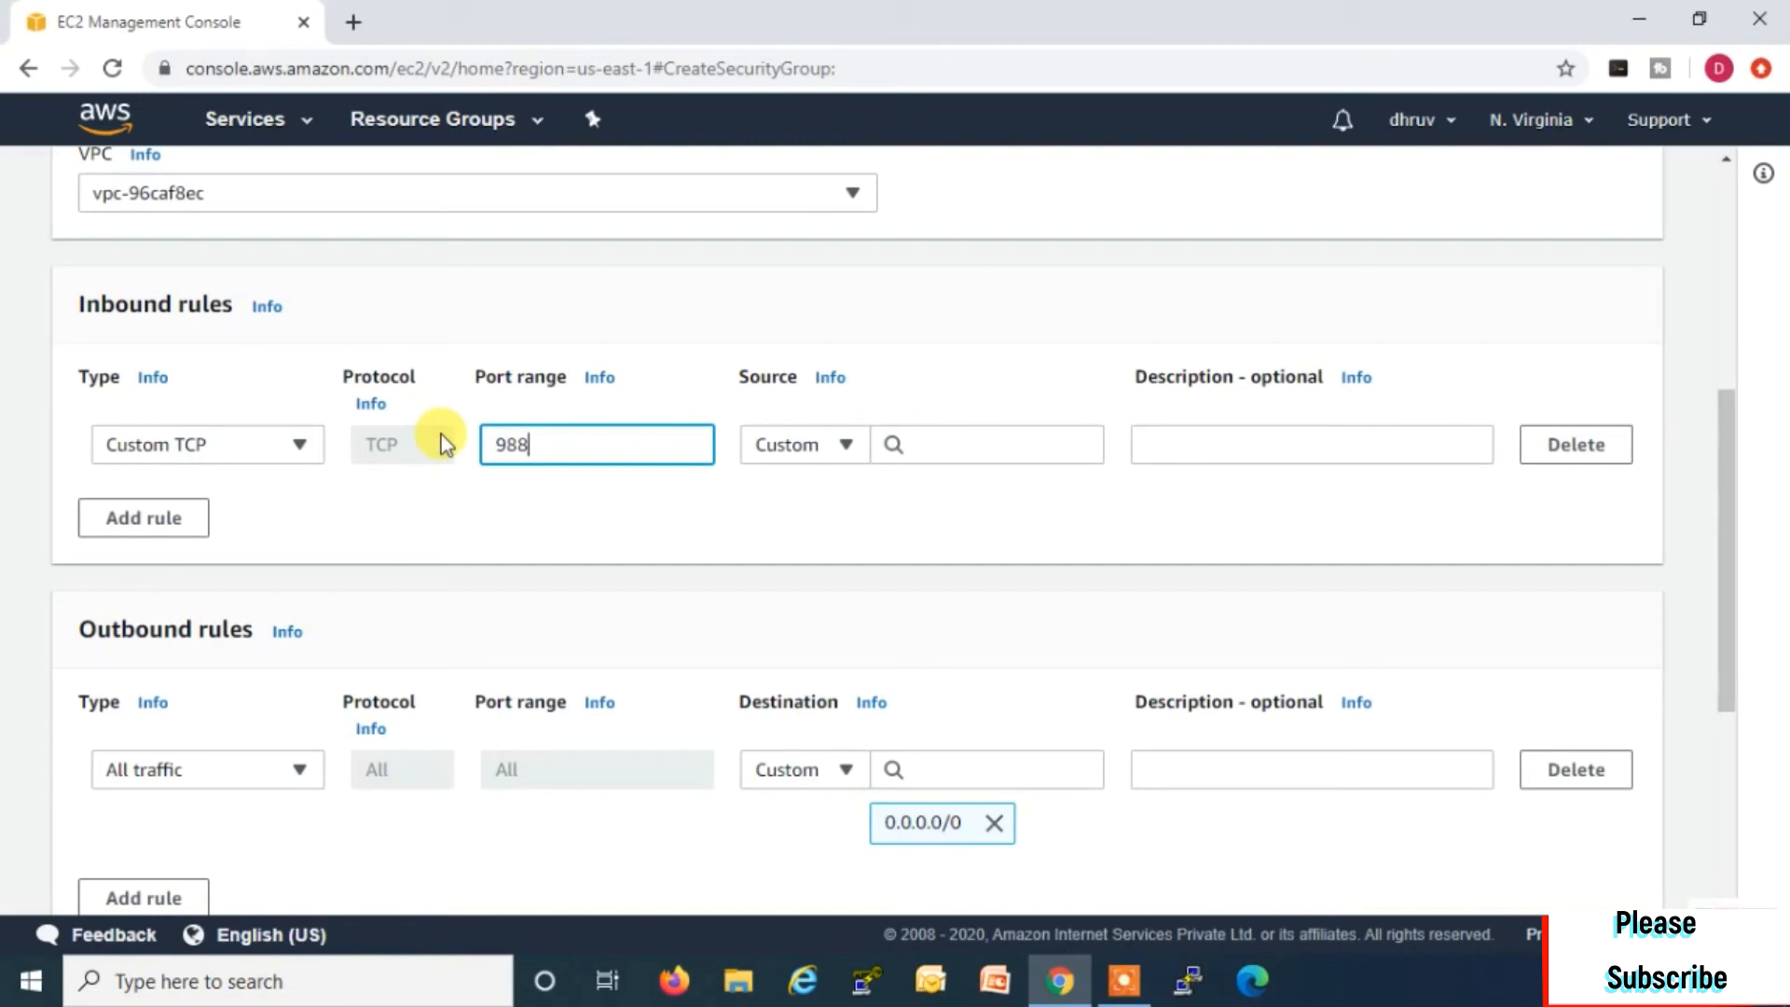
click(970, 436)
click(975, 541)
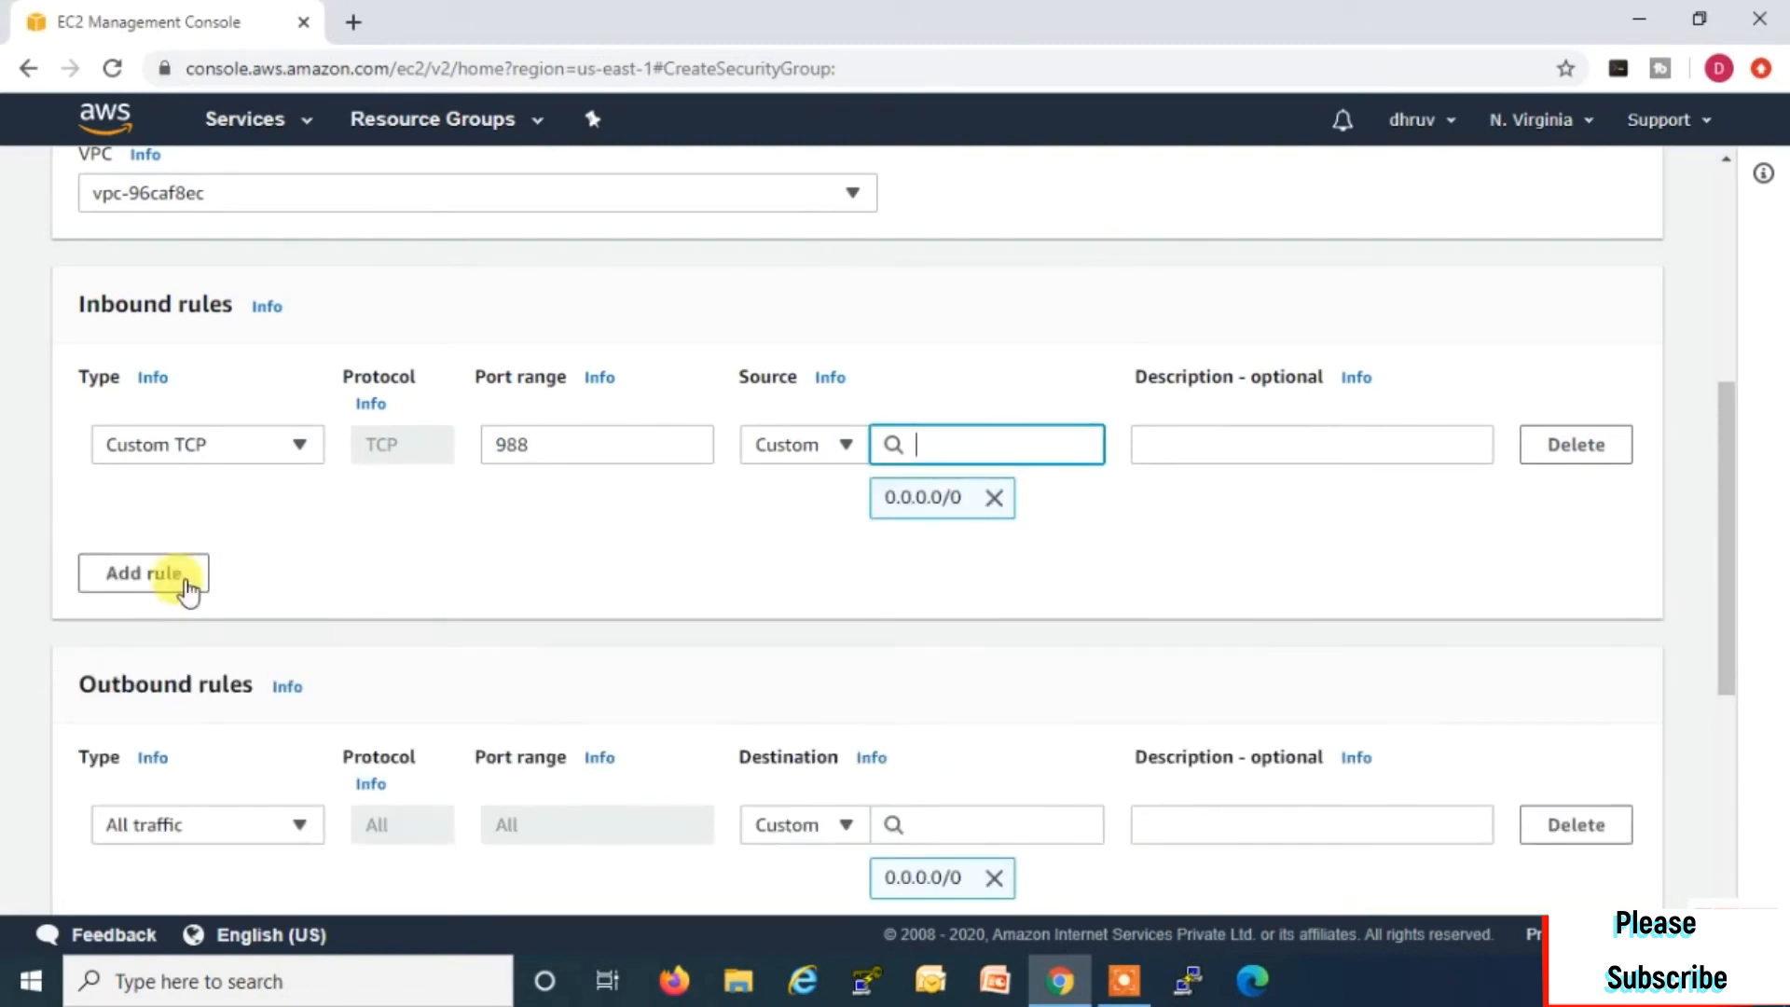
Step: Add an inbound Custom UDP rule for port 988 with source 0.0.0.0/0
click(127, 576)
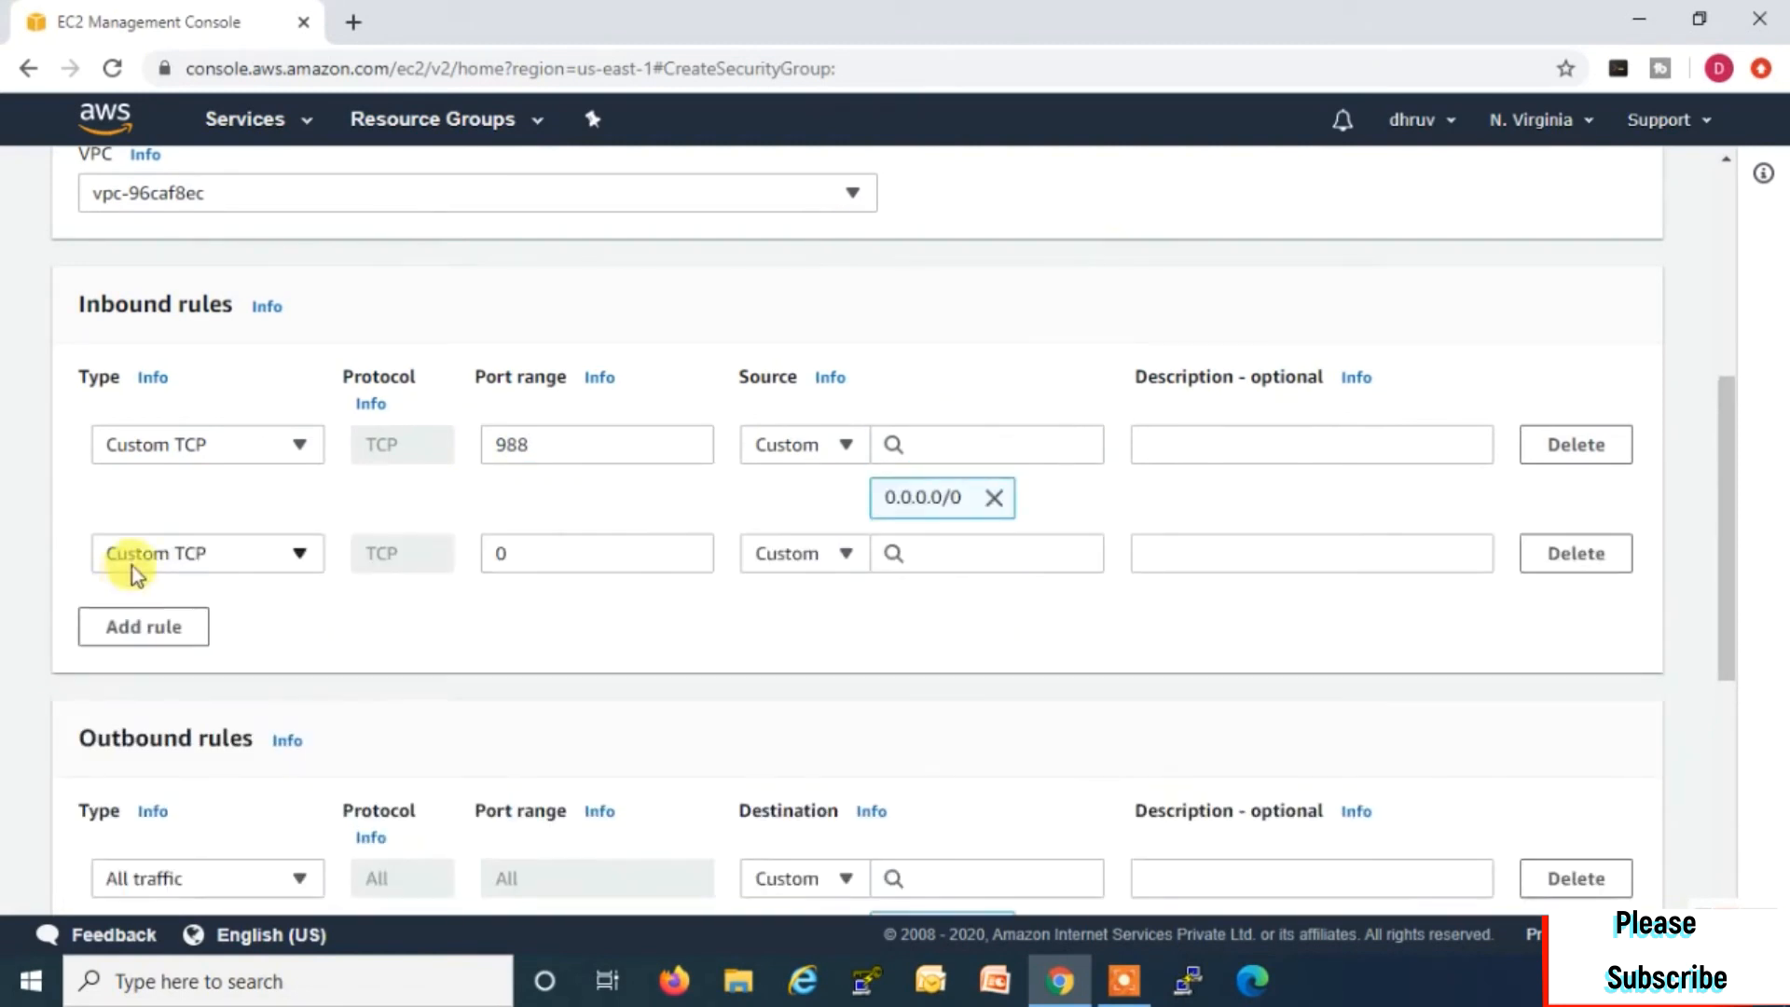
click(291, 556)
click(234, 314)
double_click(512, 552)
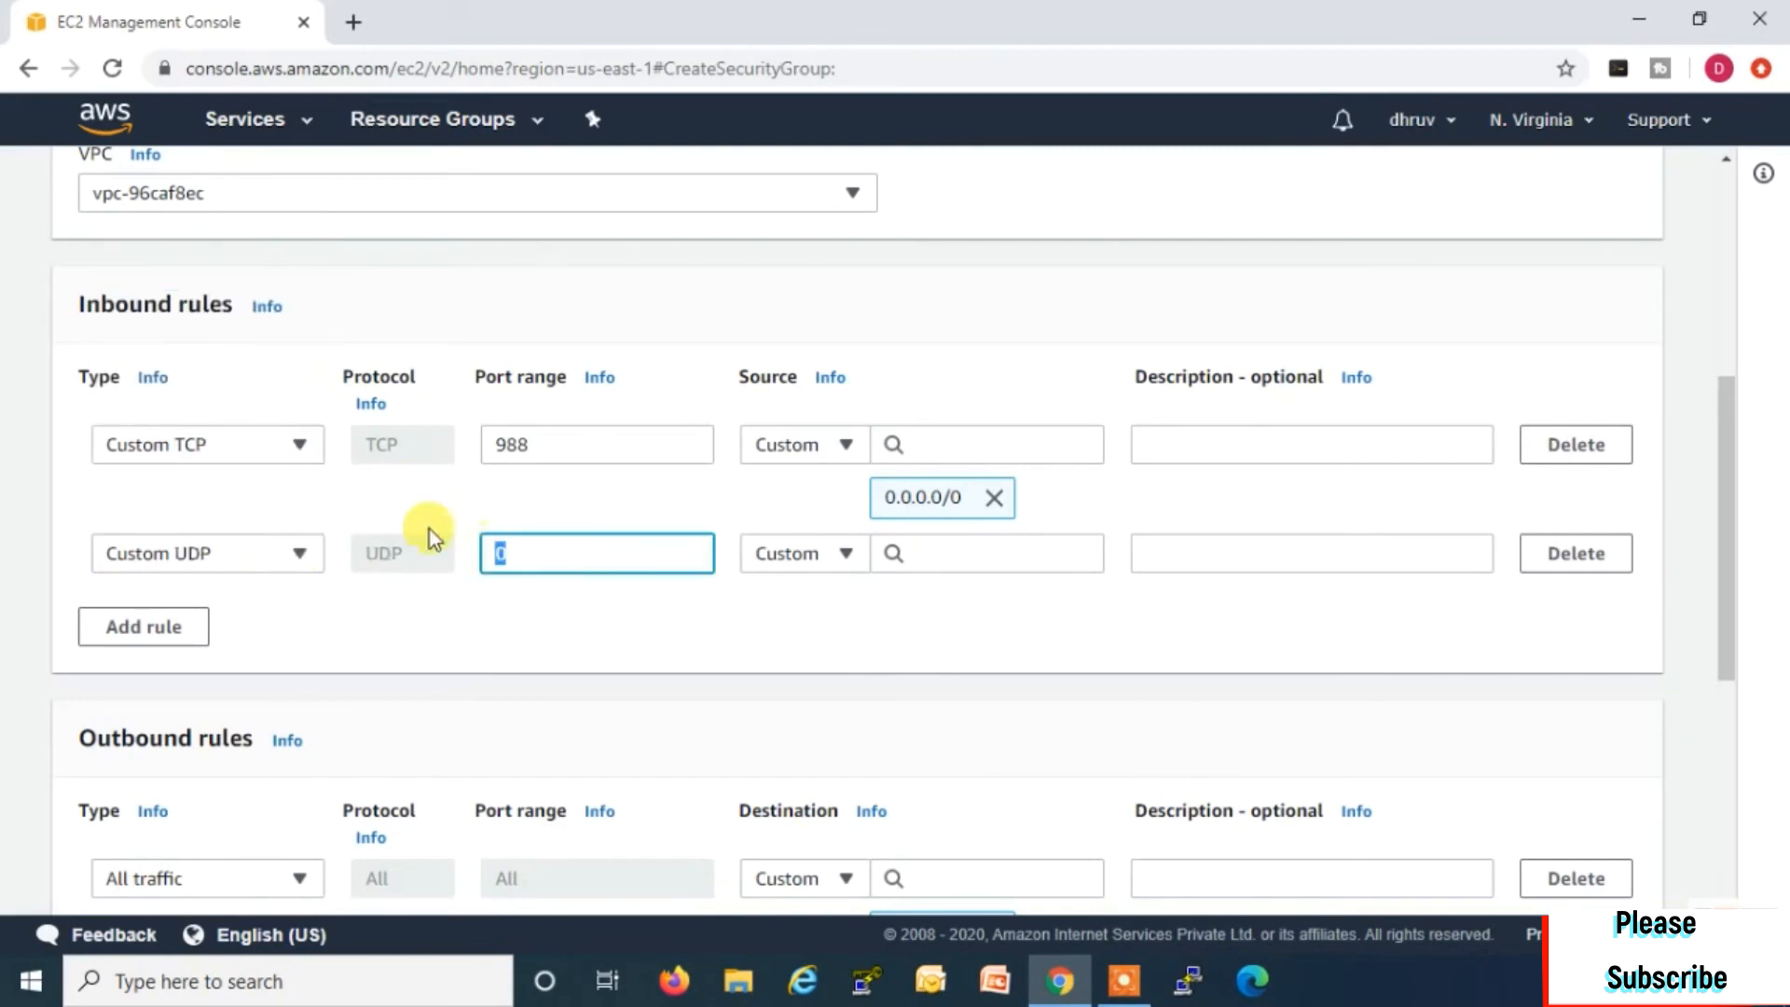
text(988)
click(939, 552)
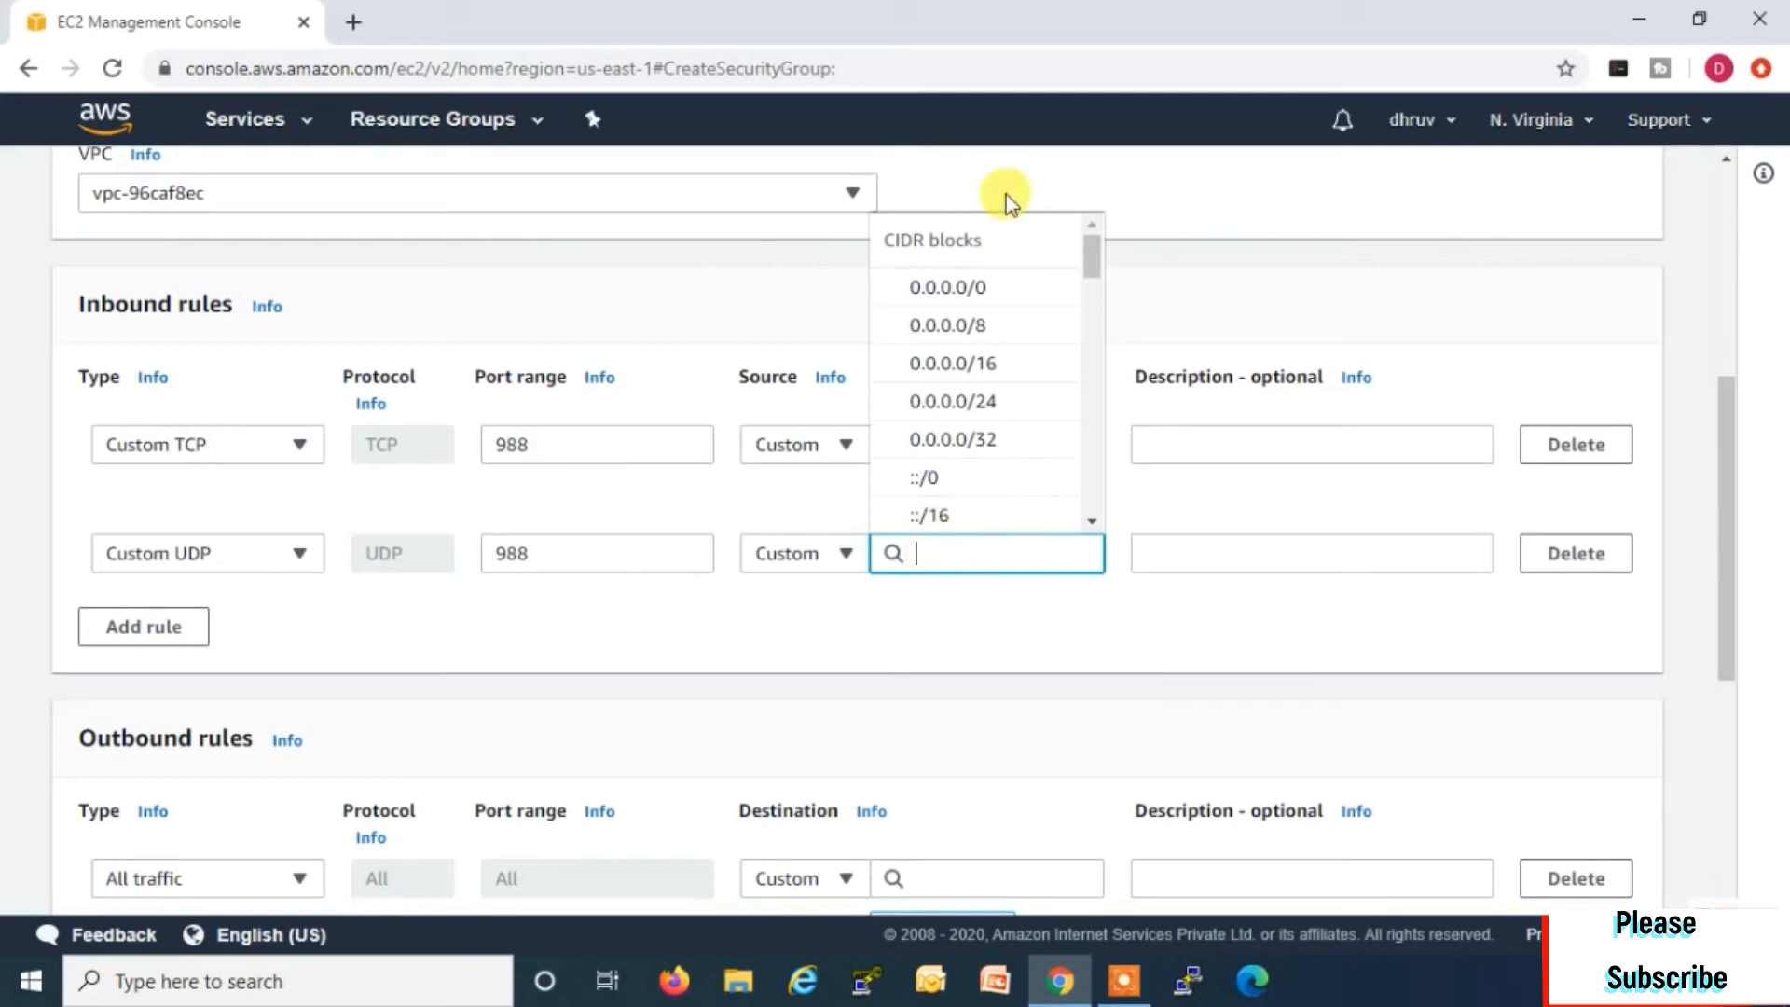
click(990, 285)
Step: Add an inbound SSH rule with source 0.0.0.0/0
click(154, 683)
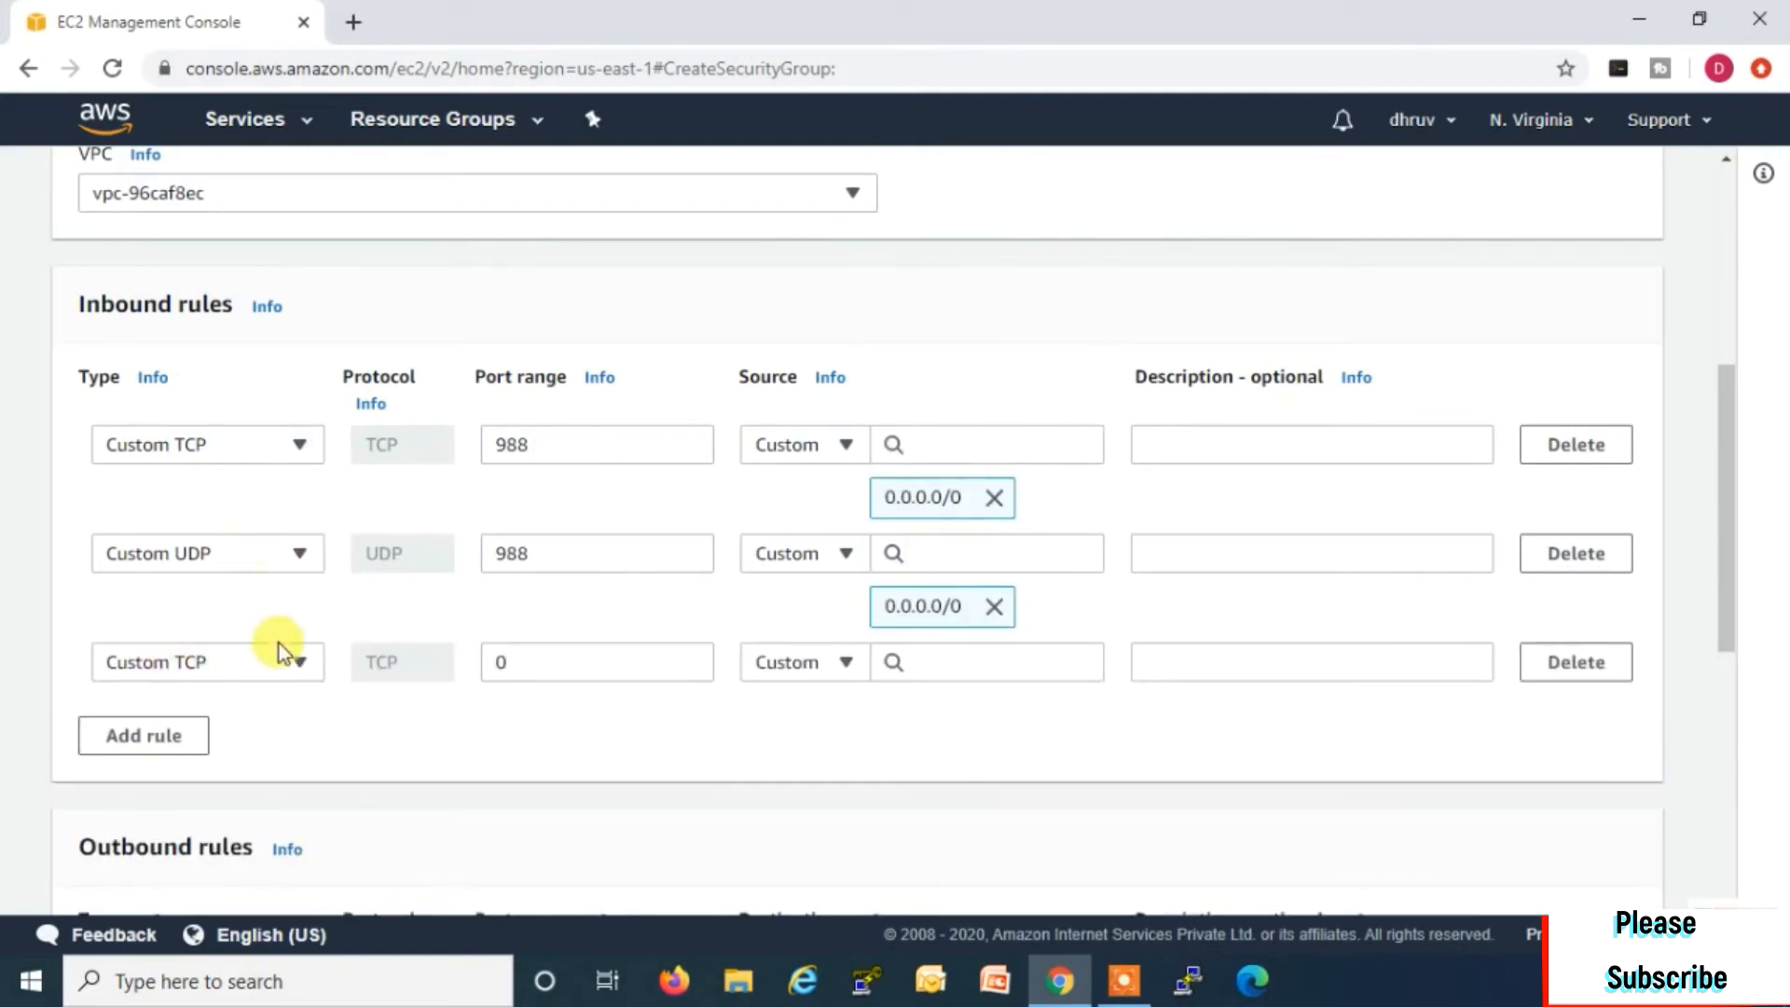
click(296, 669)
drag(309, 349, 317, 421)
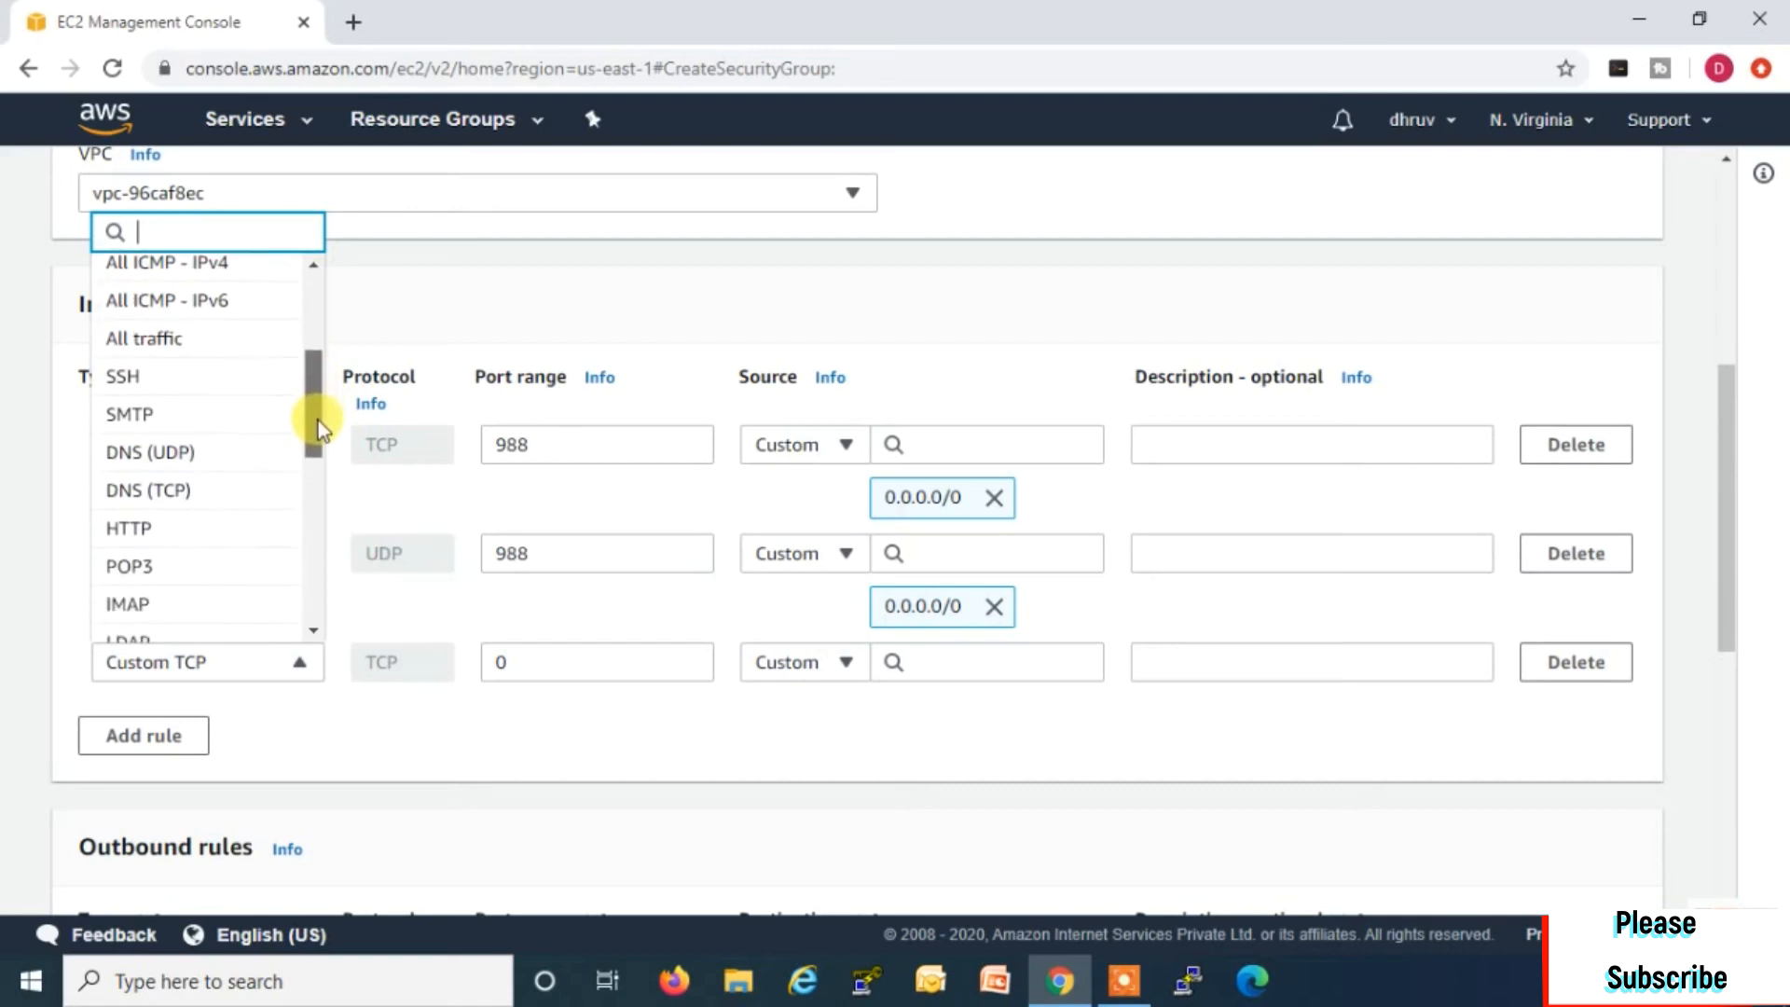
click(220, 388)
click(925, 662)
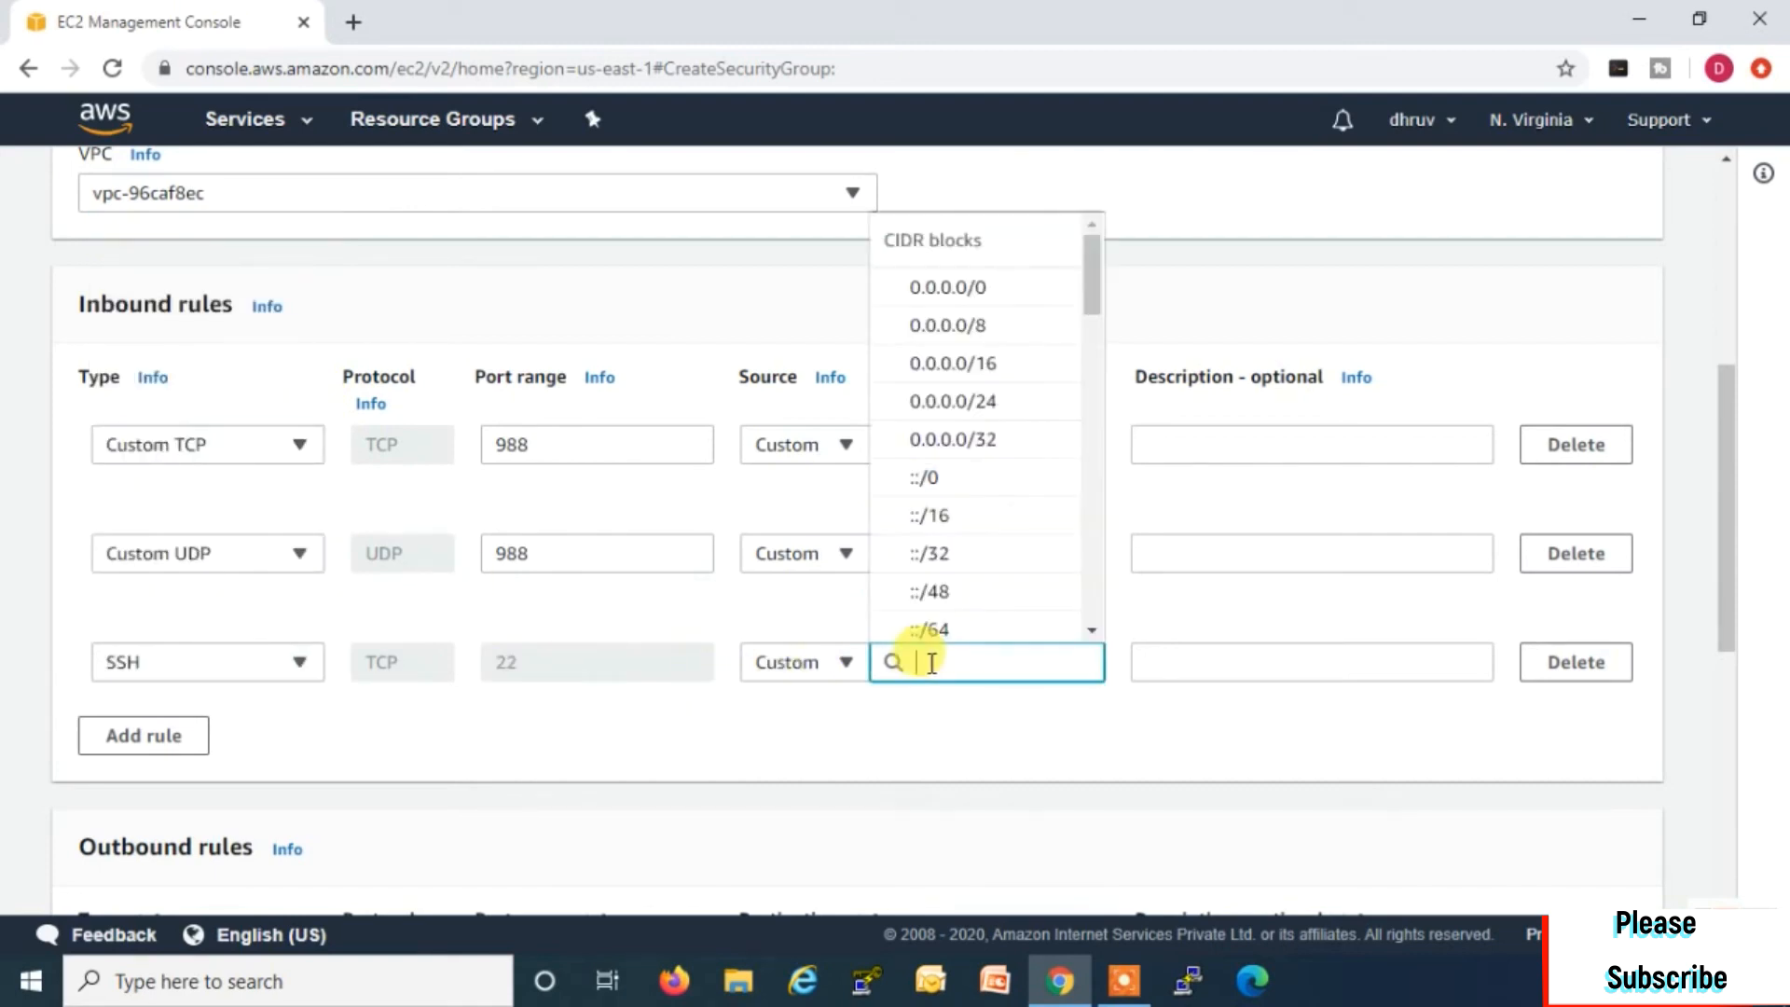
click(944, 296)
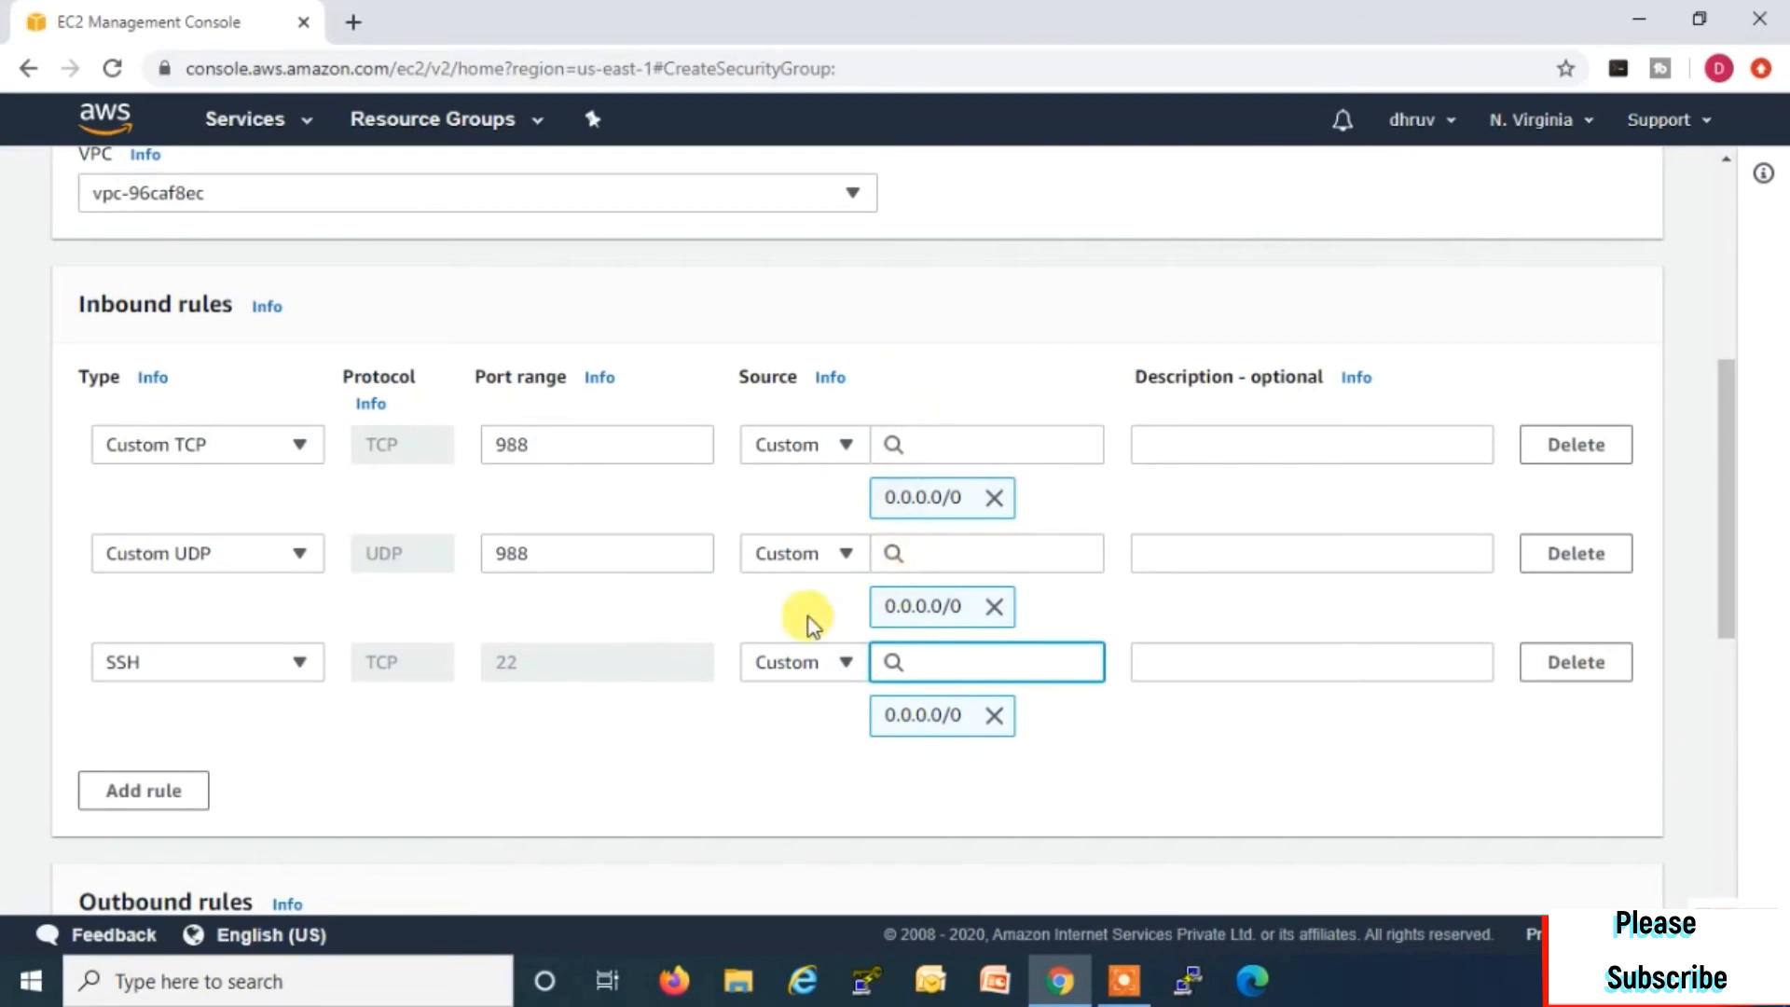
Step: Review the security group's basic details and rules, and create the group
scroll(550, 652, up, 1)
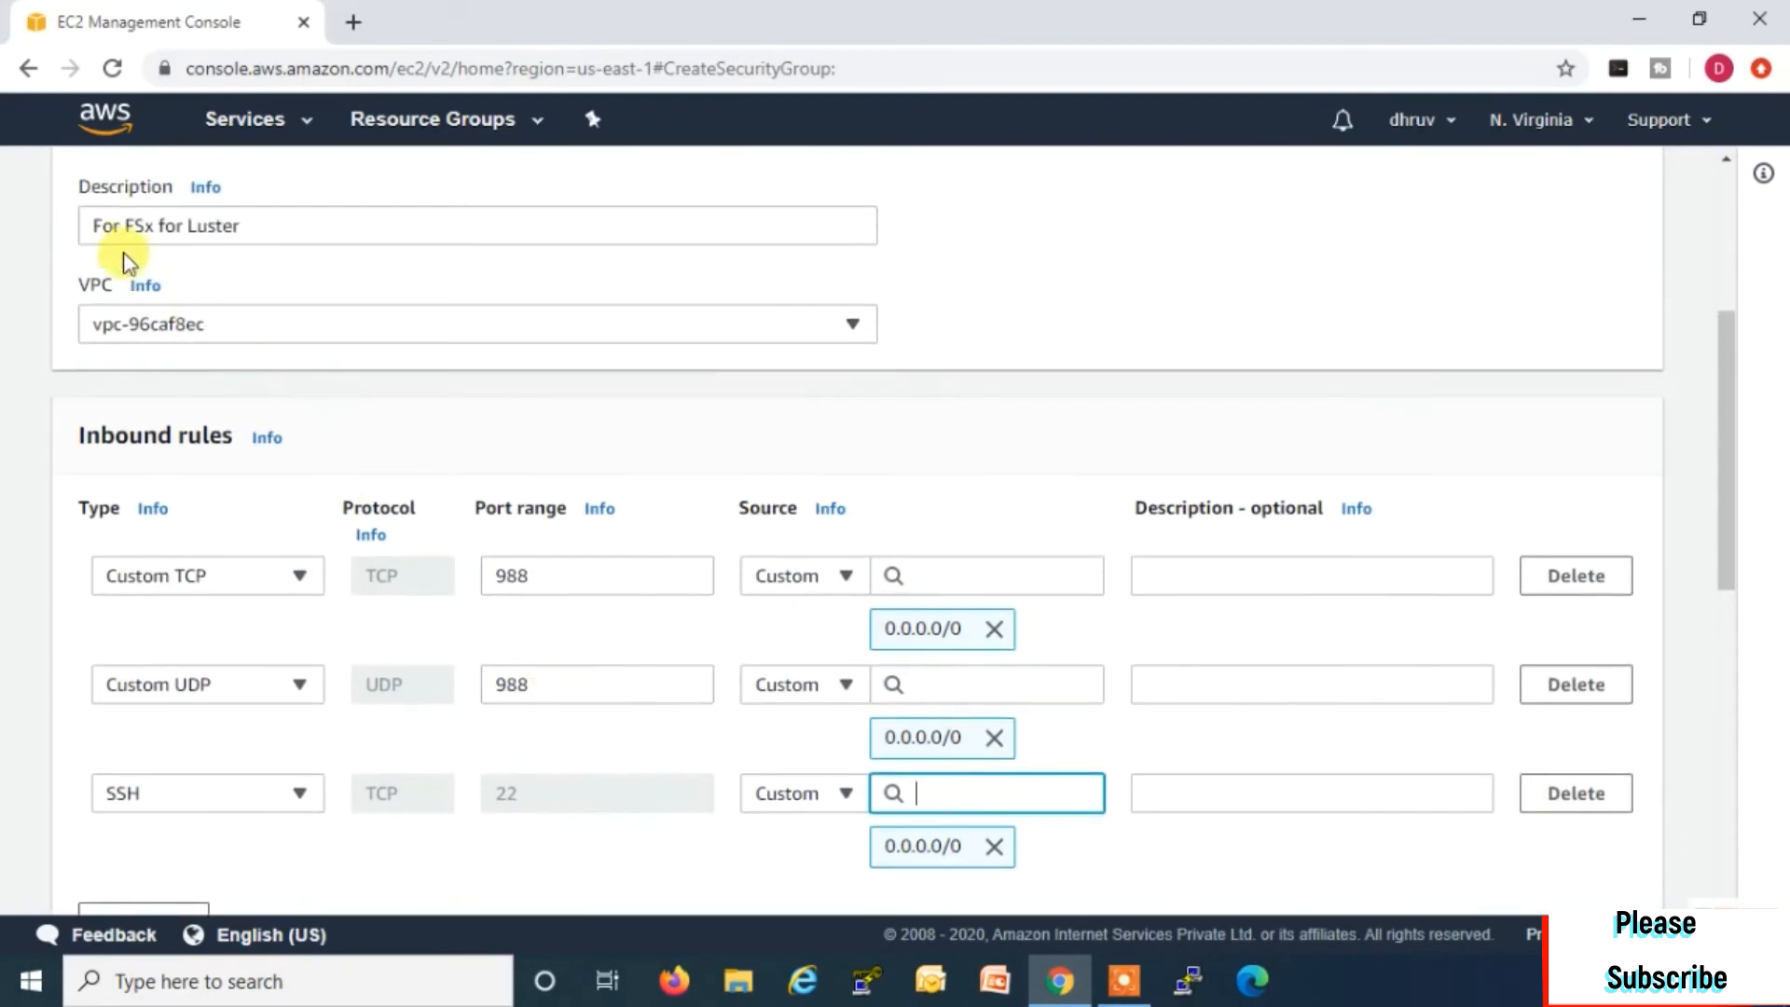
scroll(251, 369, up, 2)
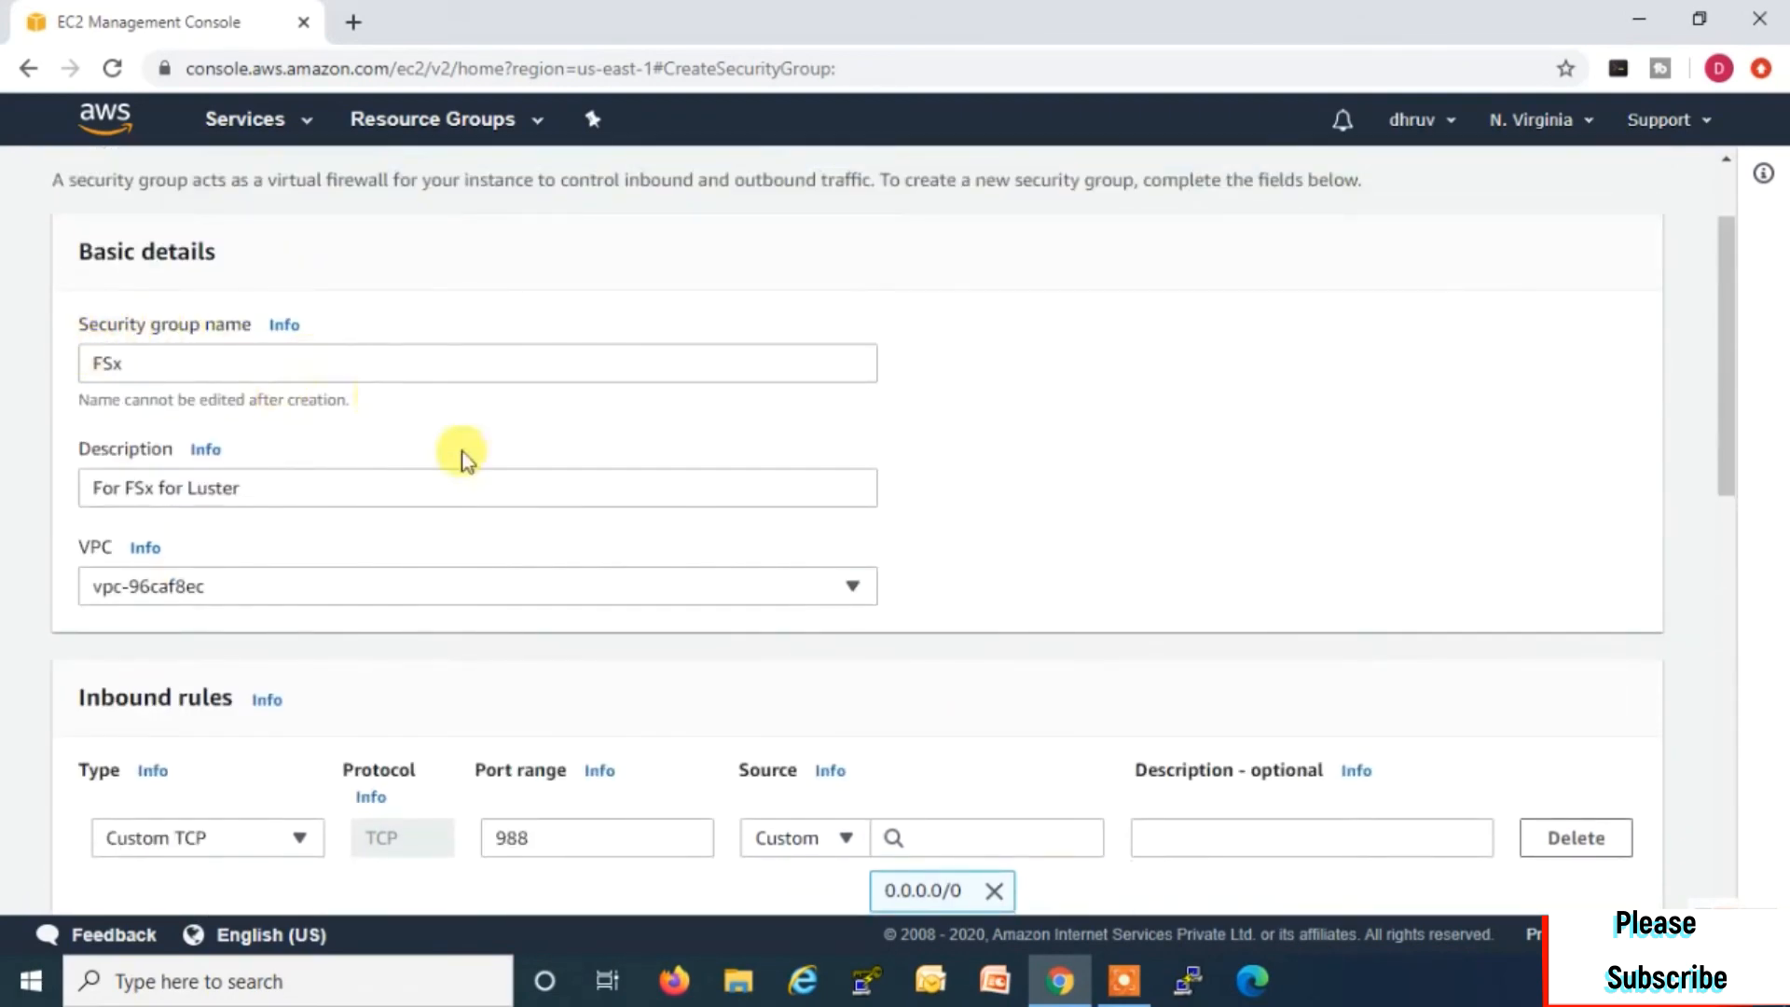
scroll(722, 643, down, 8)
scroll(725, 656, down, 3)
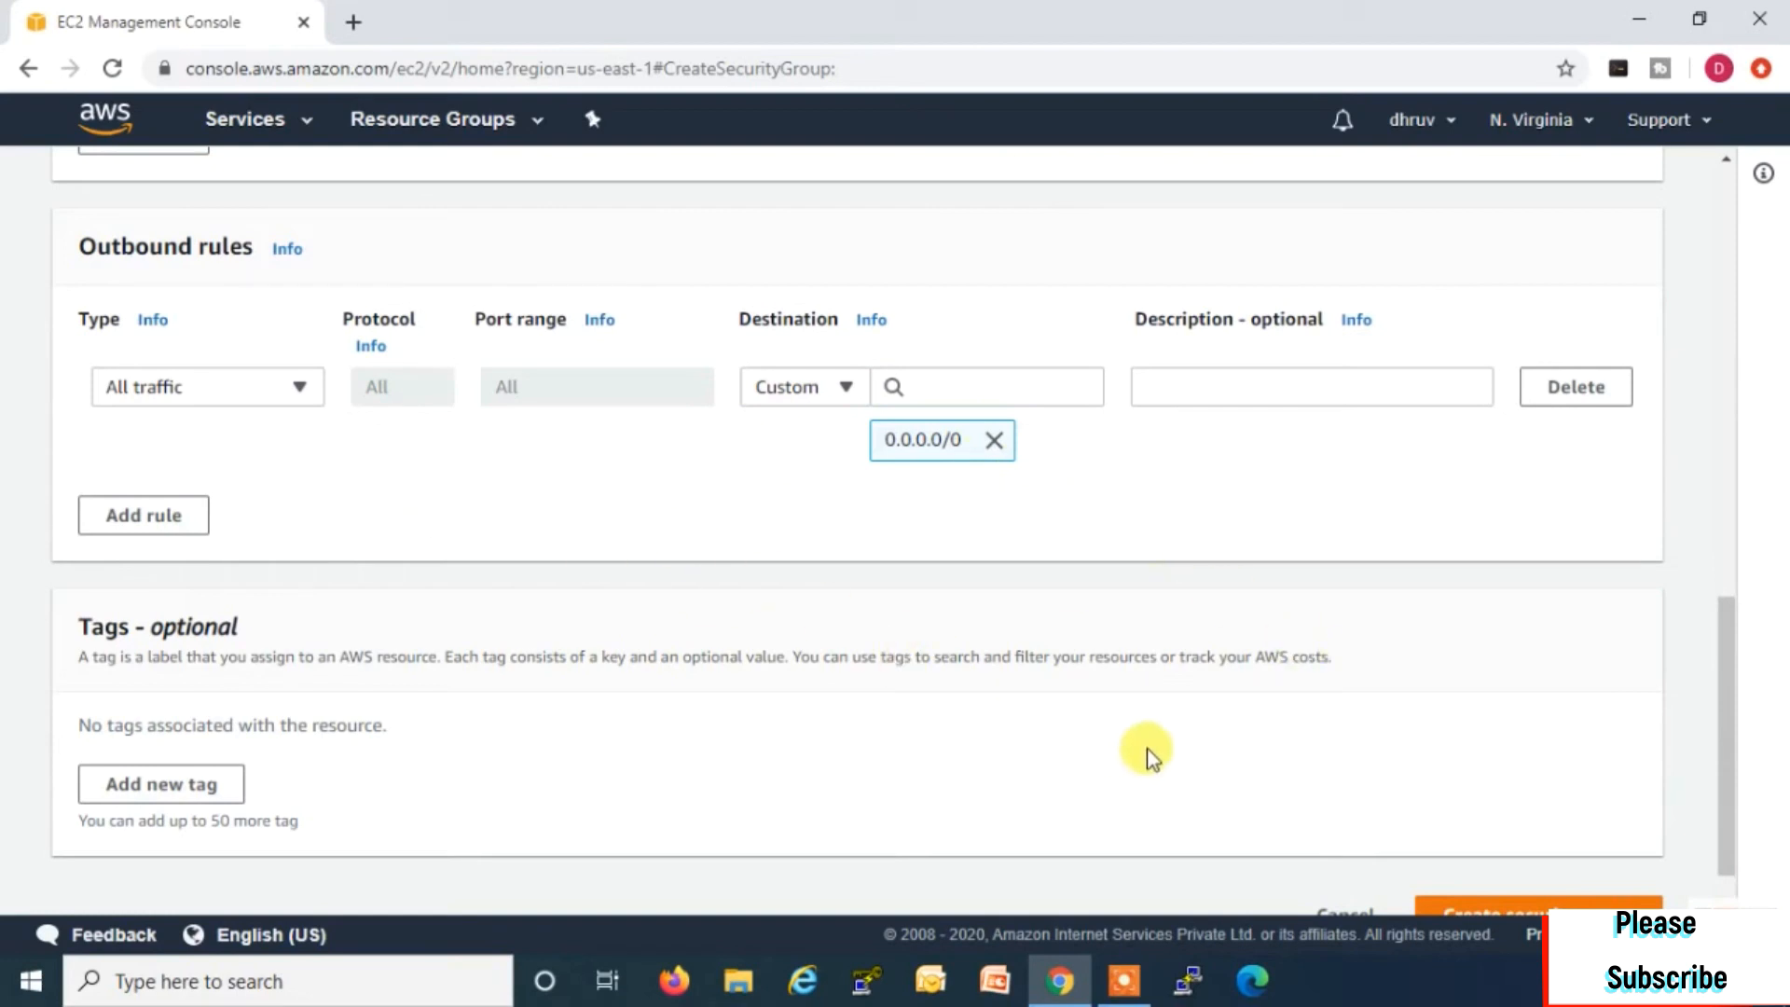
scroll(1148, 755, down, 1)
click(1533, 869)
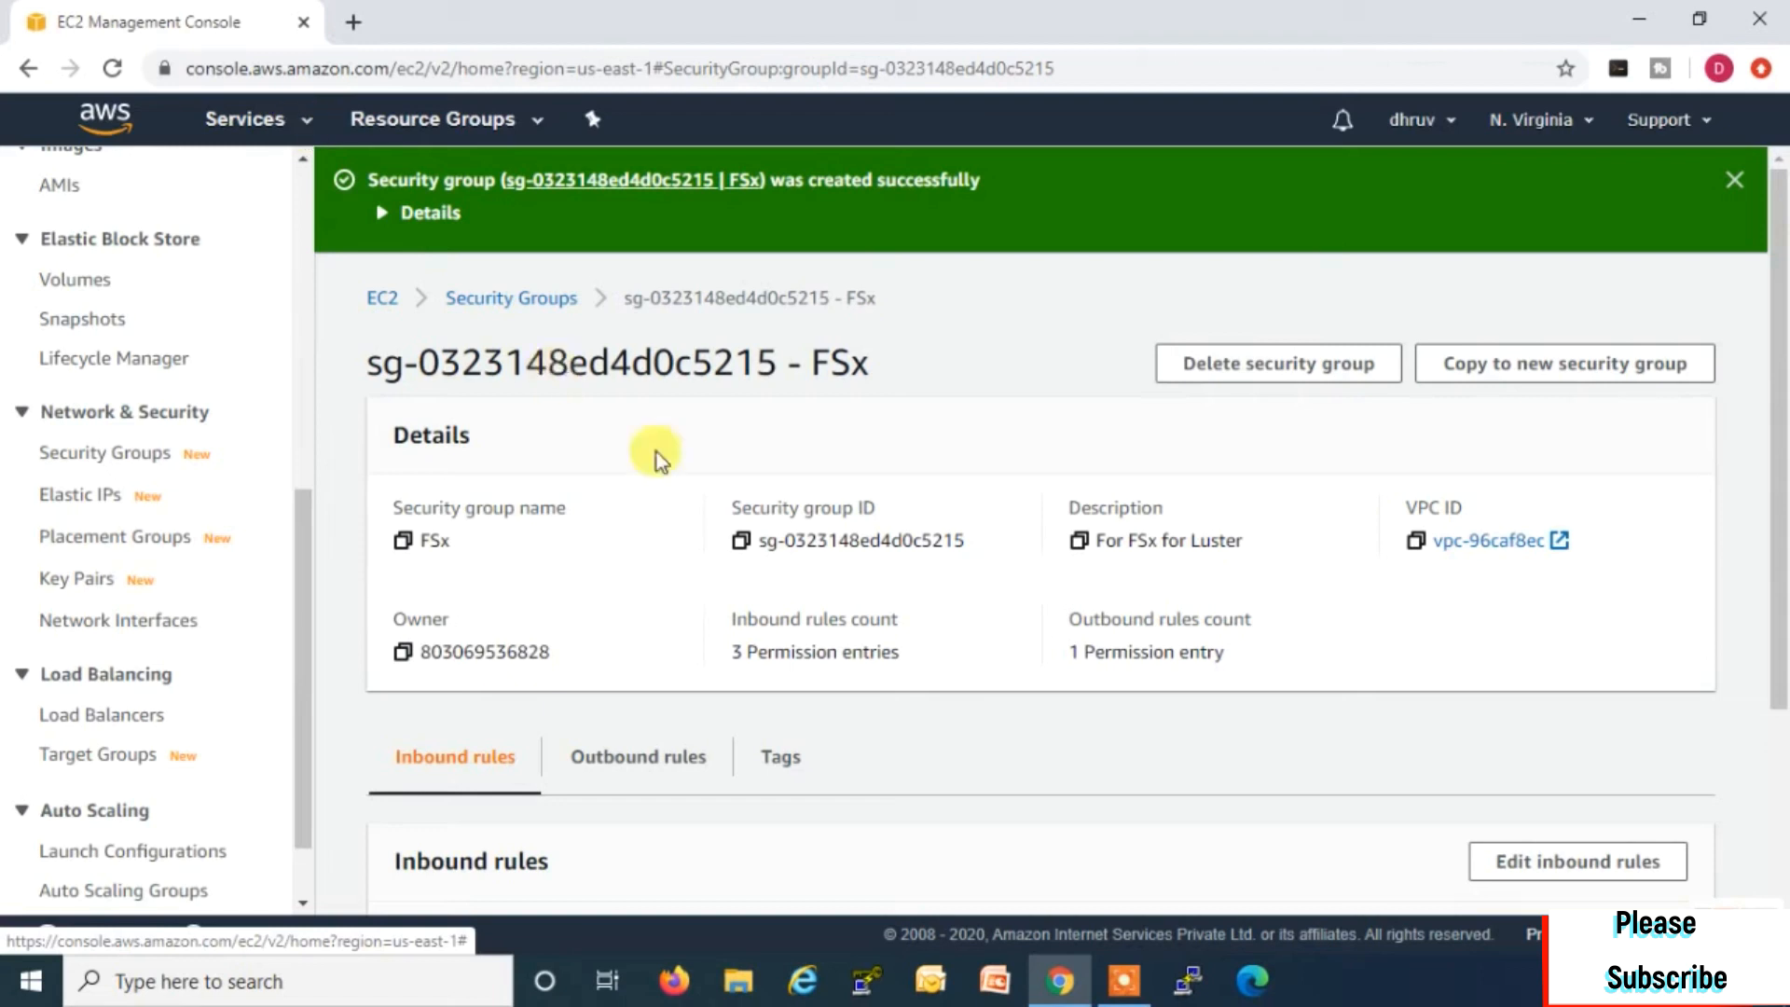
drag(804, 361, 890, 360)
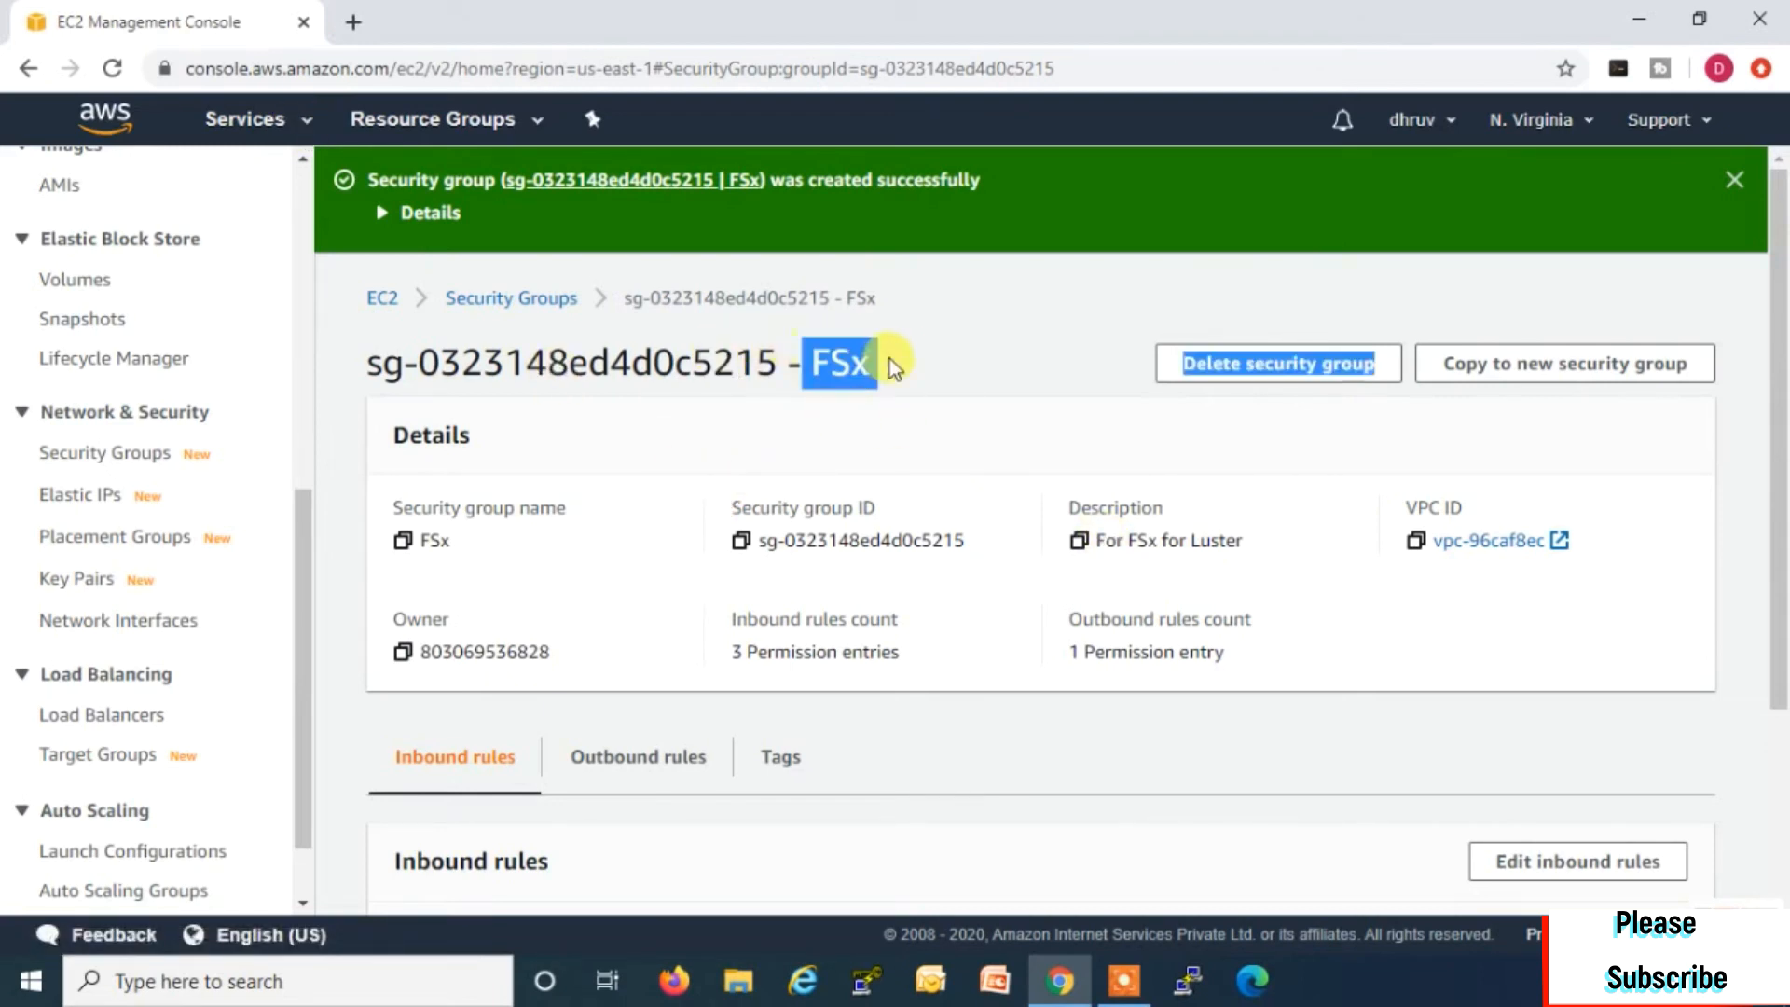
Step: Return to the FSx service, start a new file system of type Amazon FSx for Lustre and proceed to its details
click(308, 129)
click(76, 289)
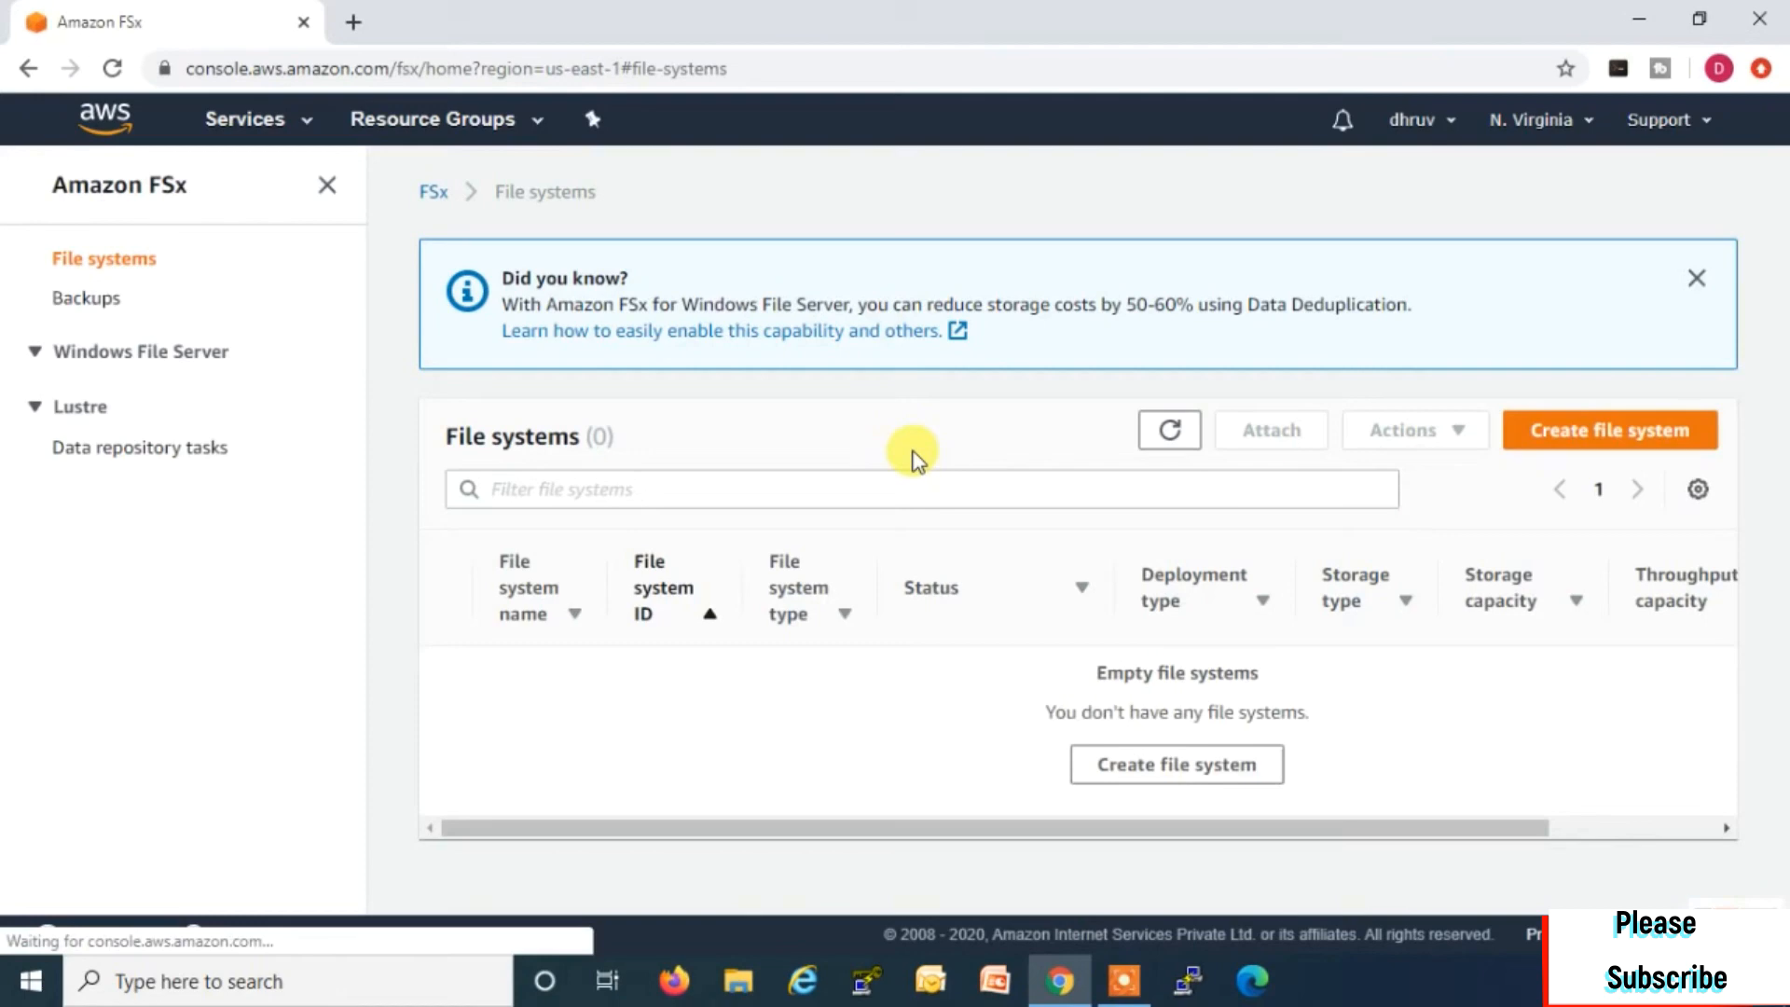
click(1598, 429)
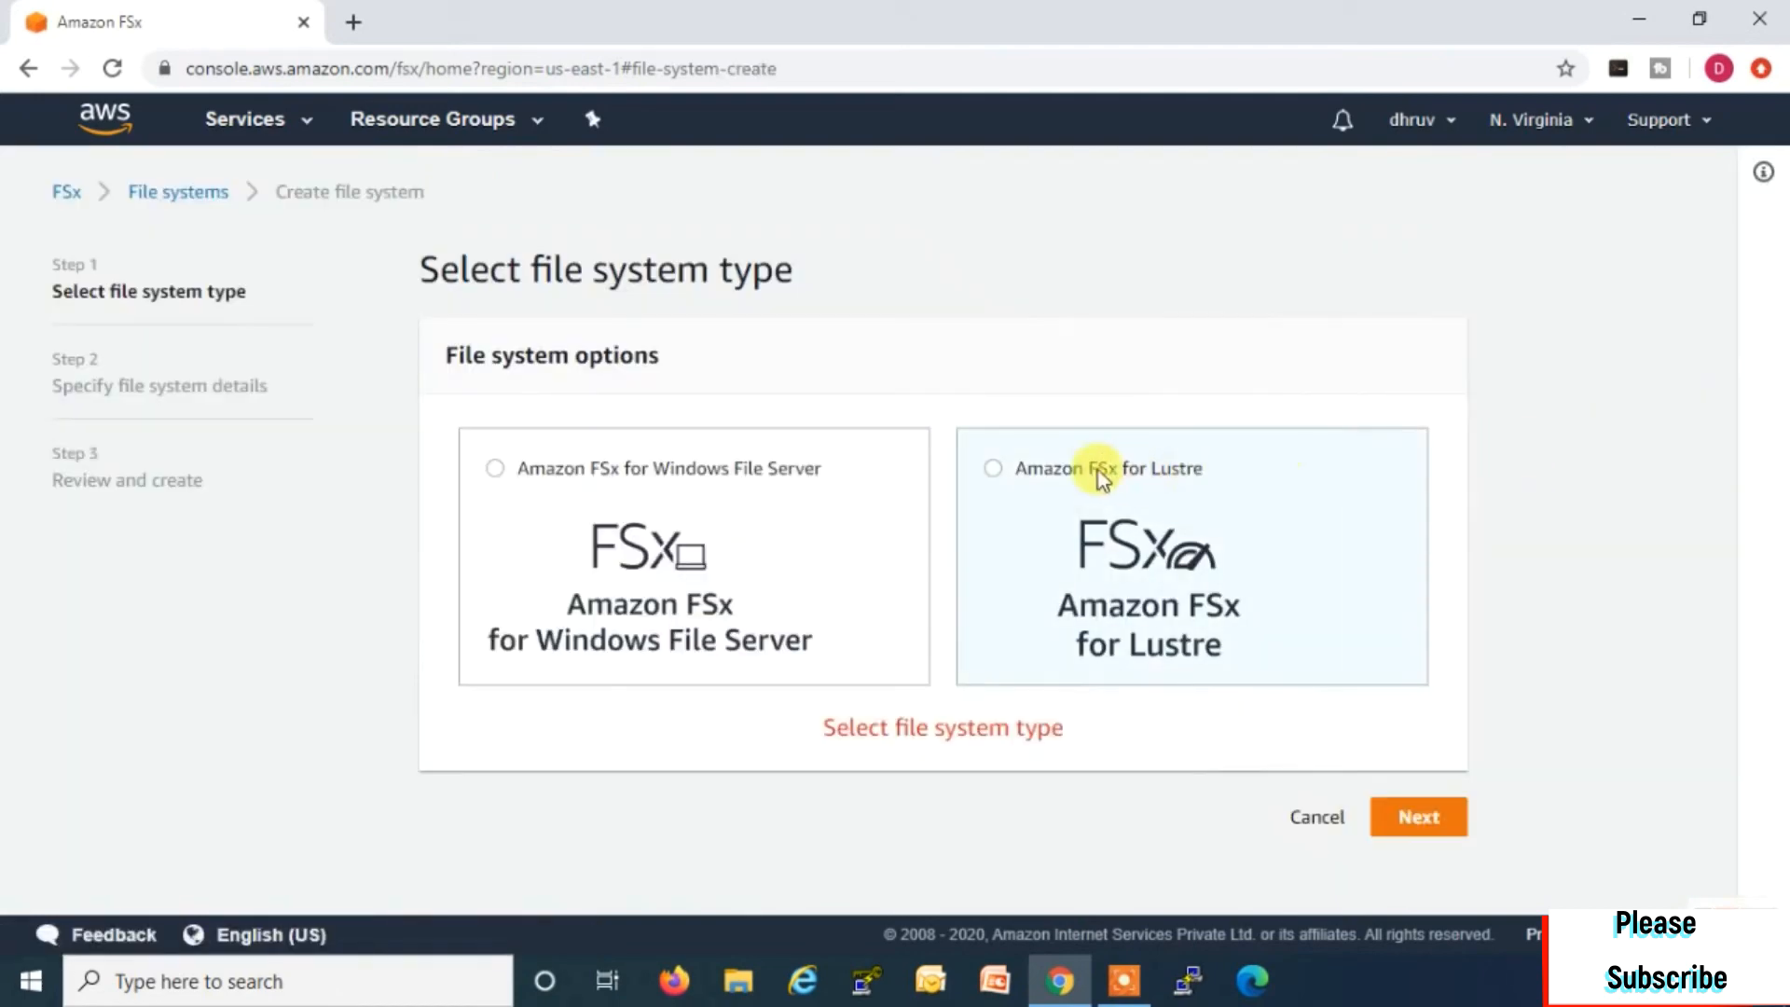
click(989, 470)
scroll(1315, 508, down, 5)
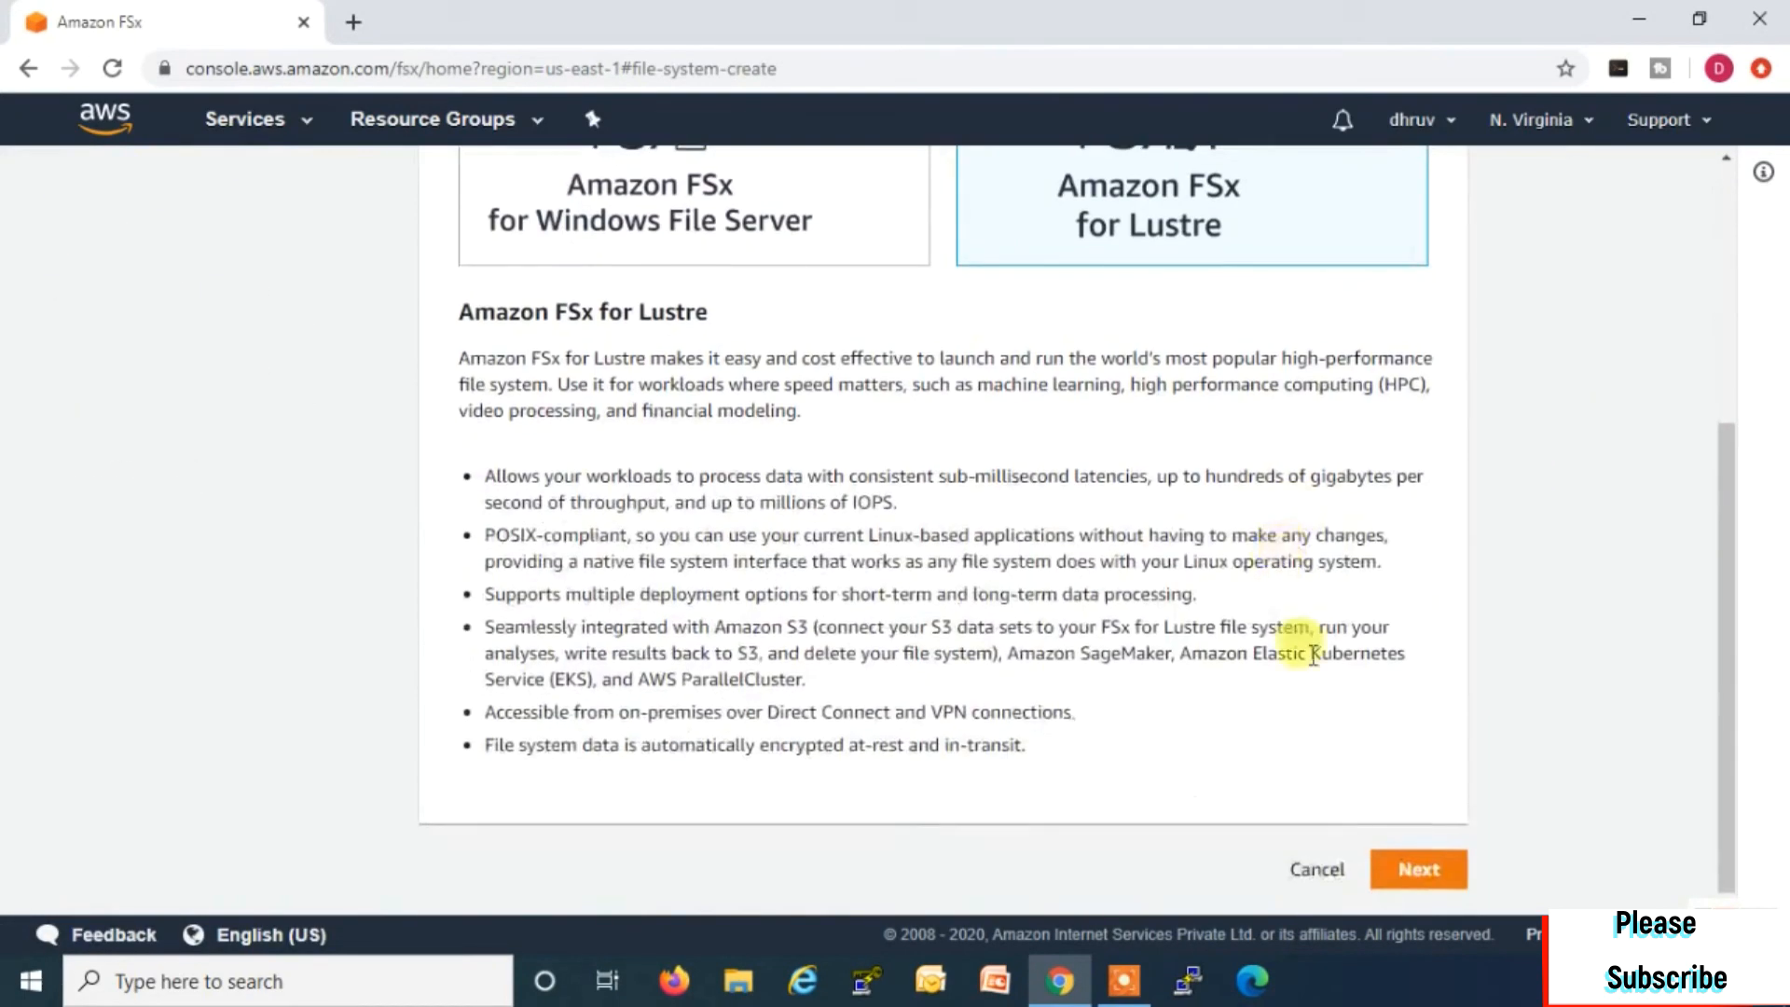
click(1431, 872)
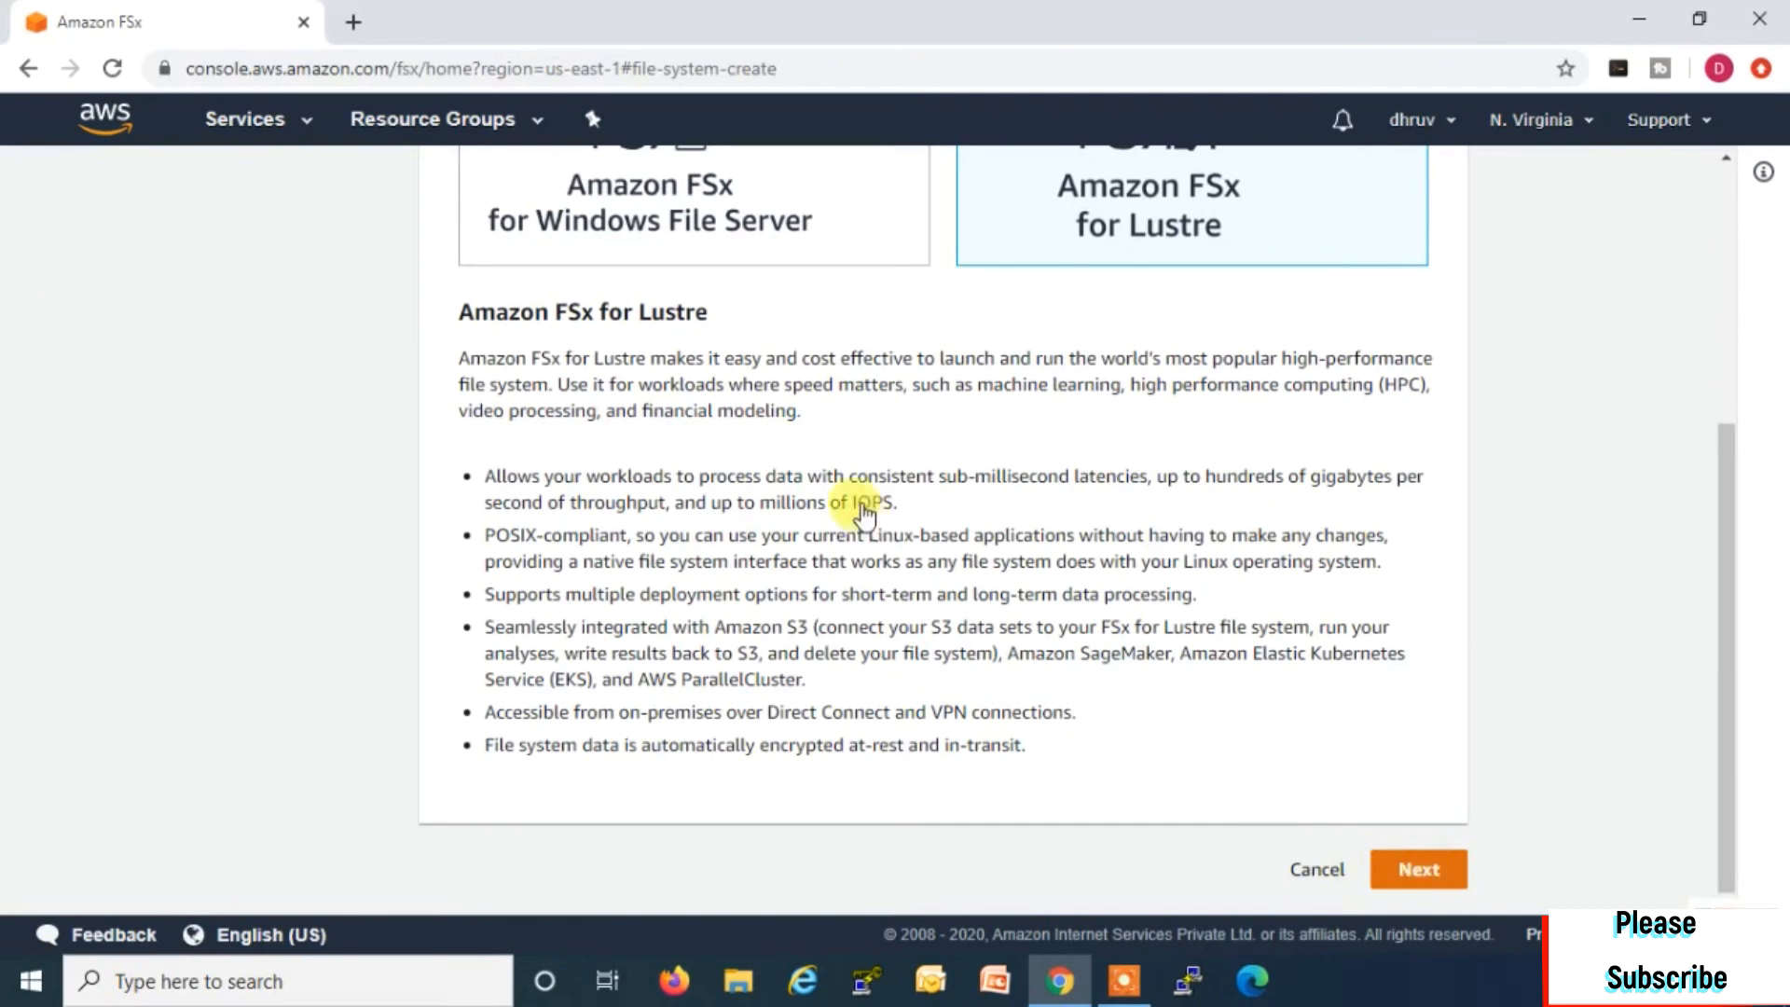
Step: Name the file system Testing and set its storage capacity to 1.2 TiB
click(592, 388)
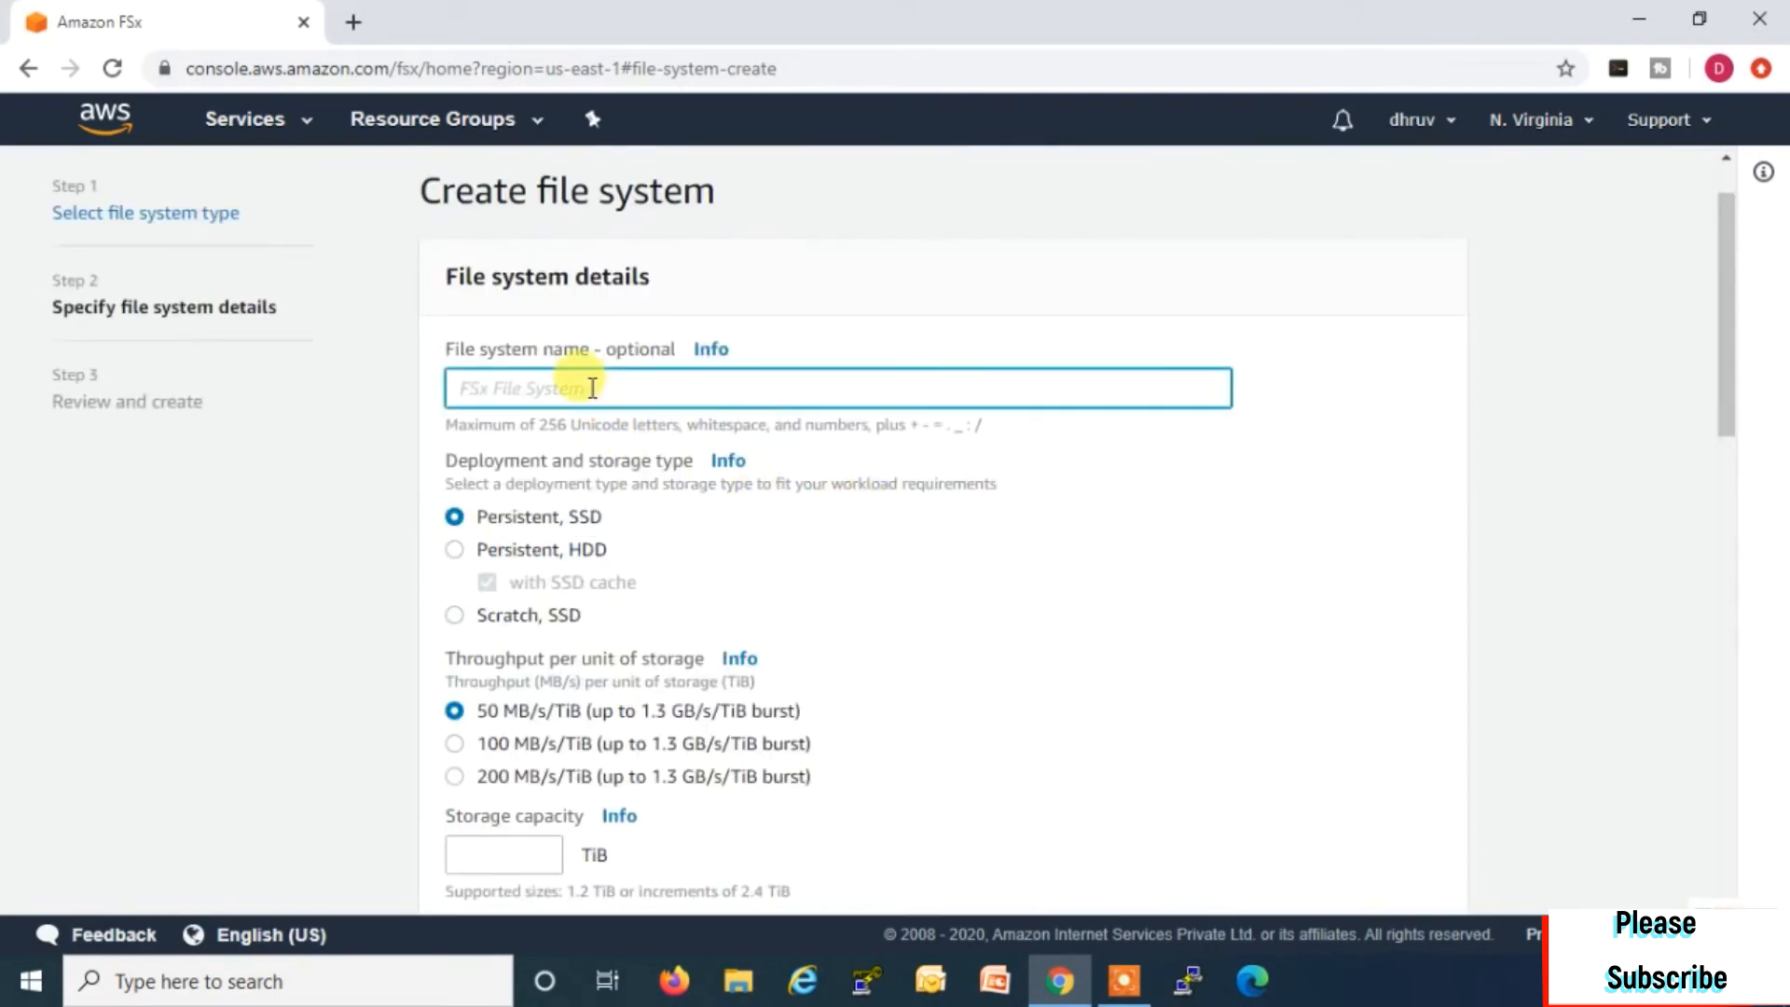
text(Testing)
scroll(592, 388, down, 3)
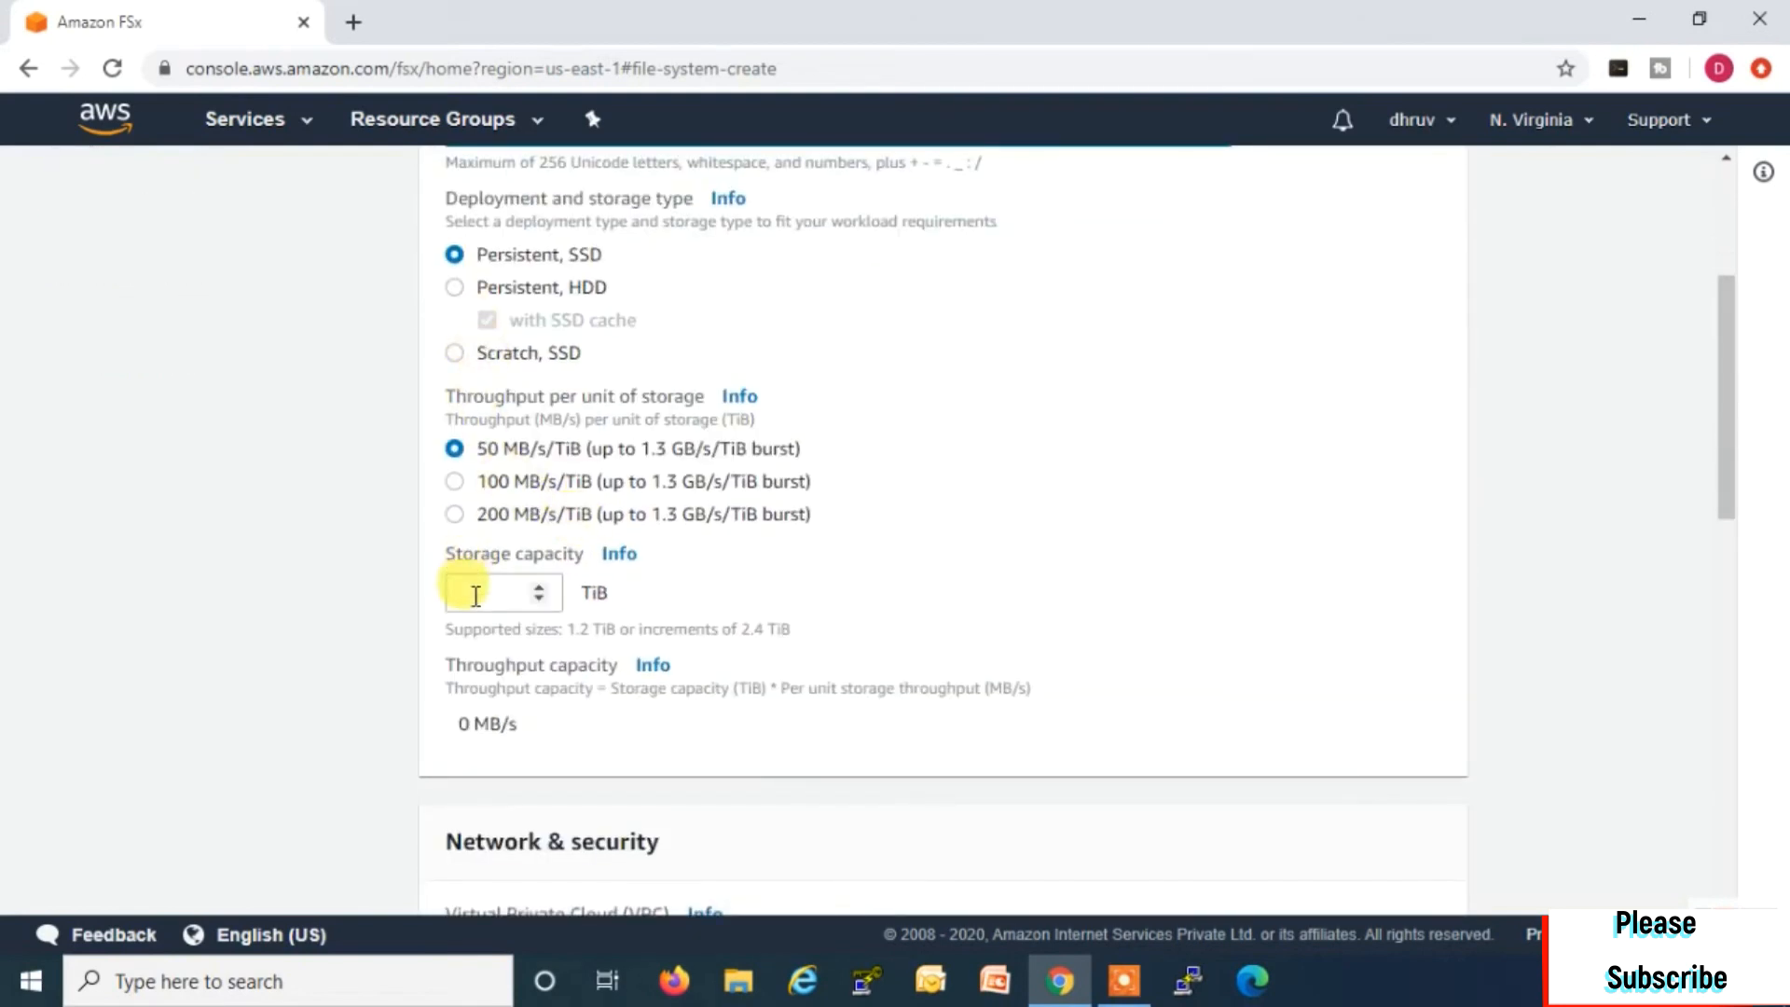
click(476, 596)
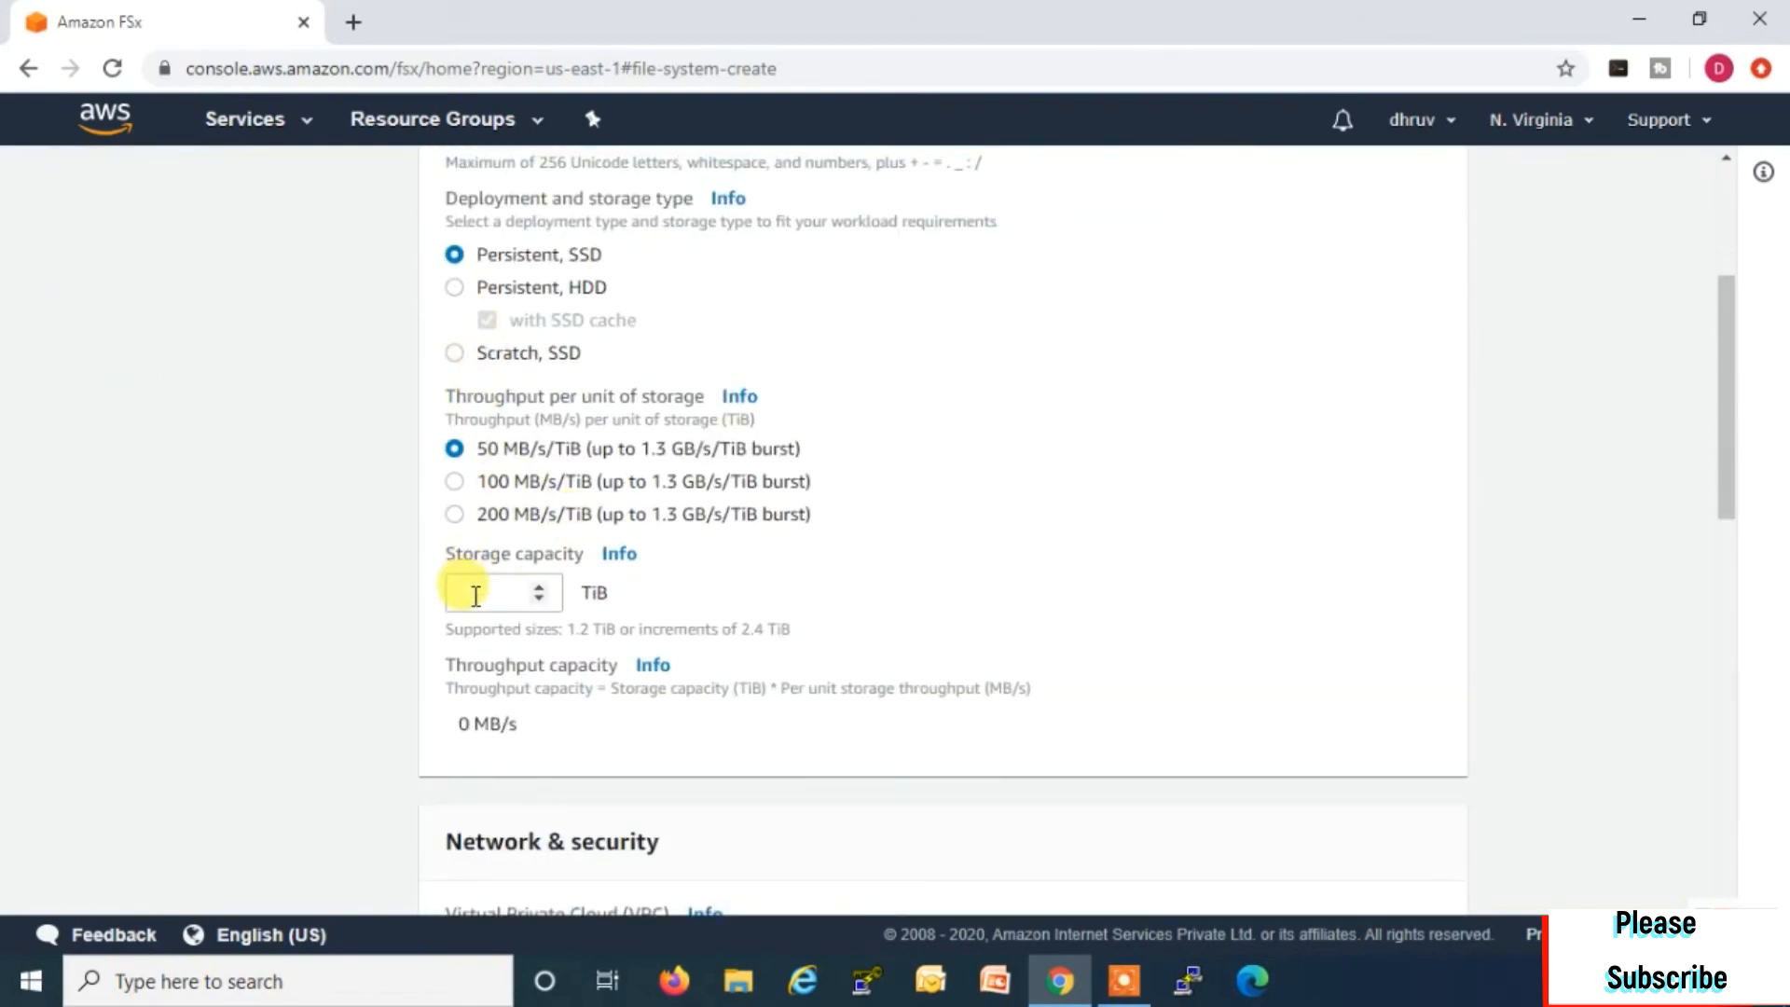
click(482, 593)
text(1.2)
Step: Replace the default VPC security group with the FSx security group in the network and security settings
scroll(528, 690, down, 4)
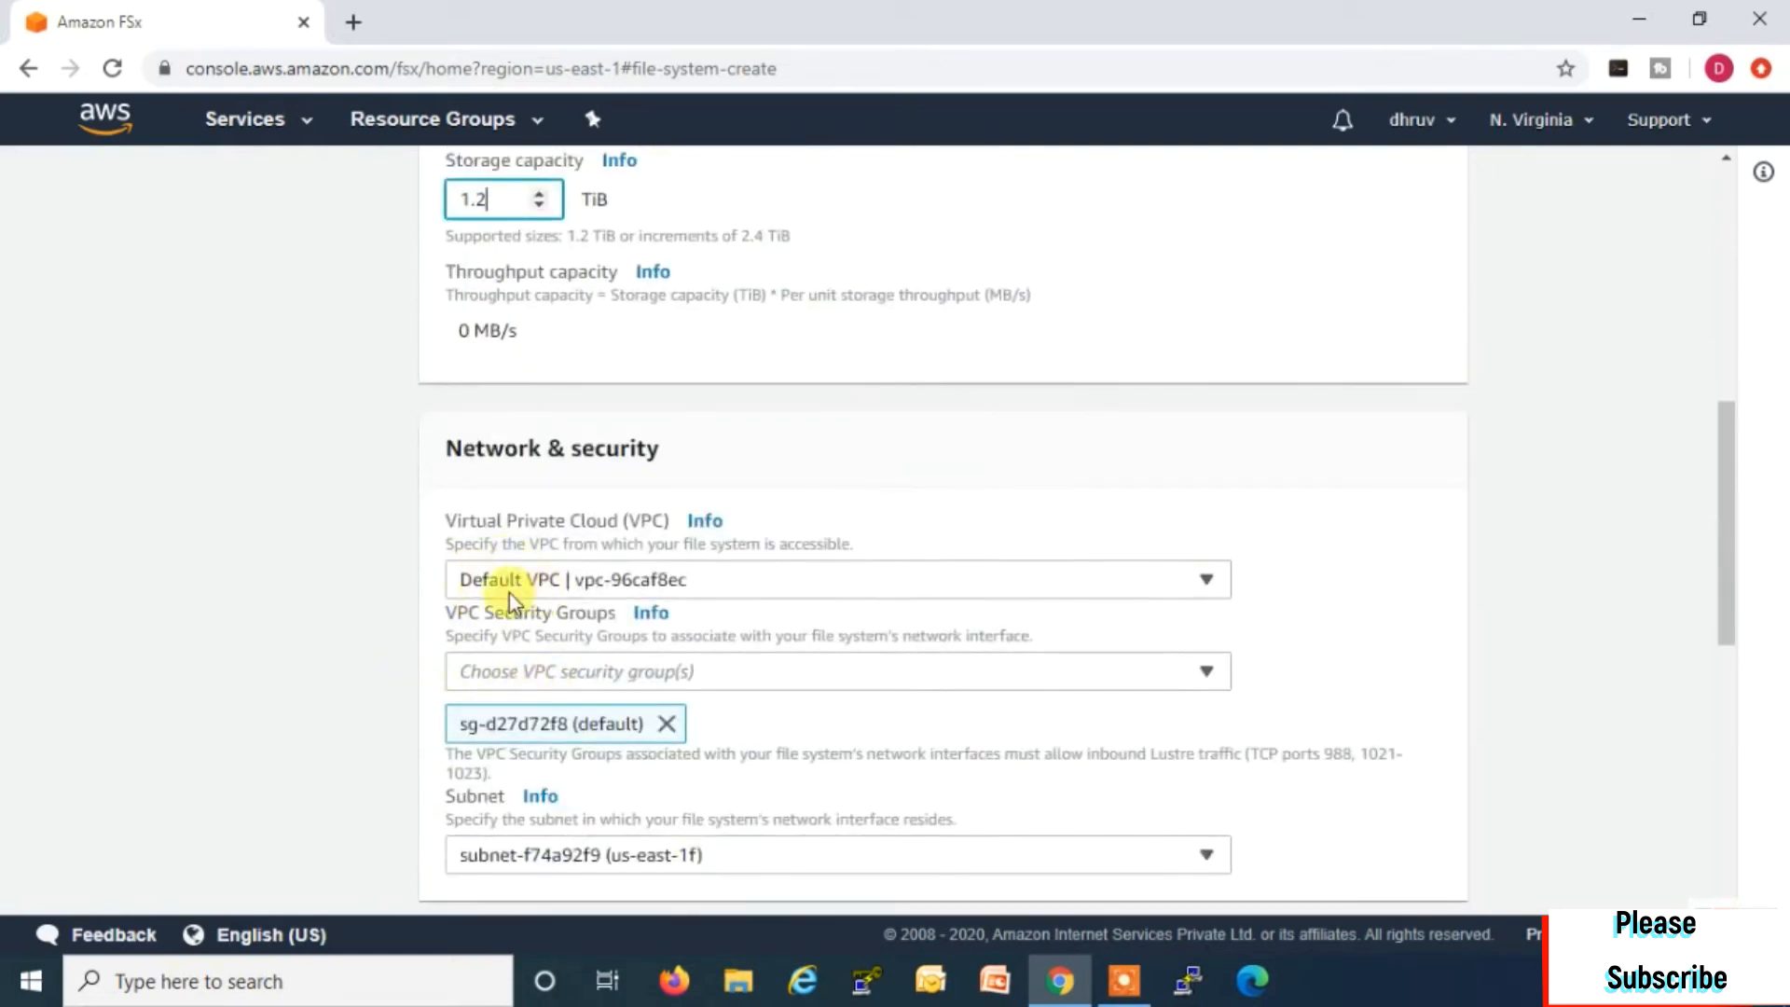
click(668, 727)
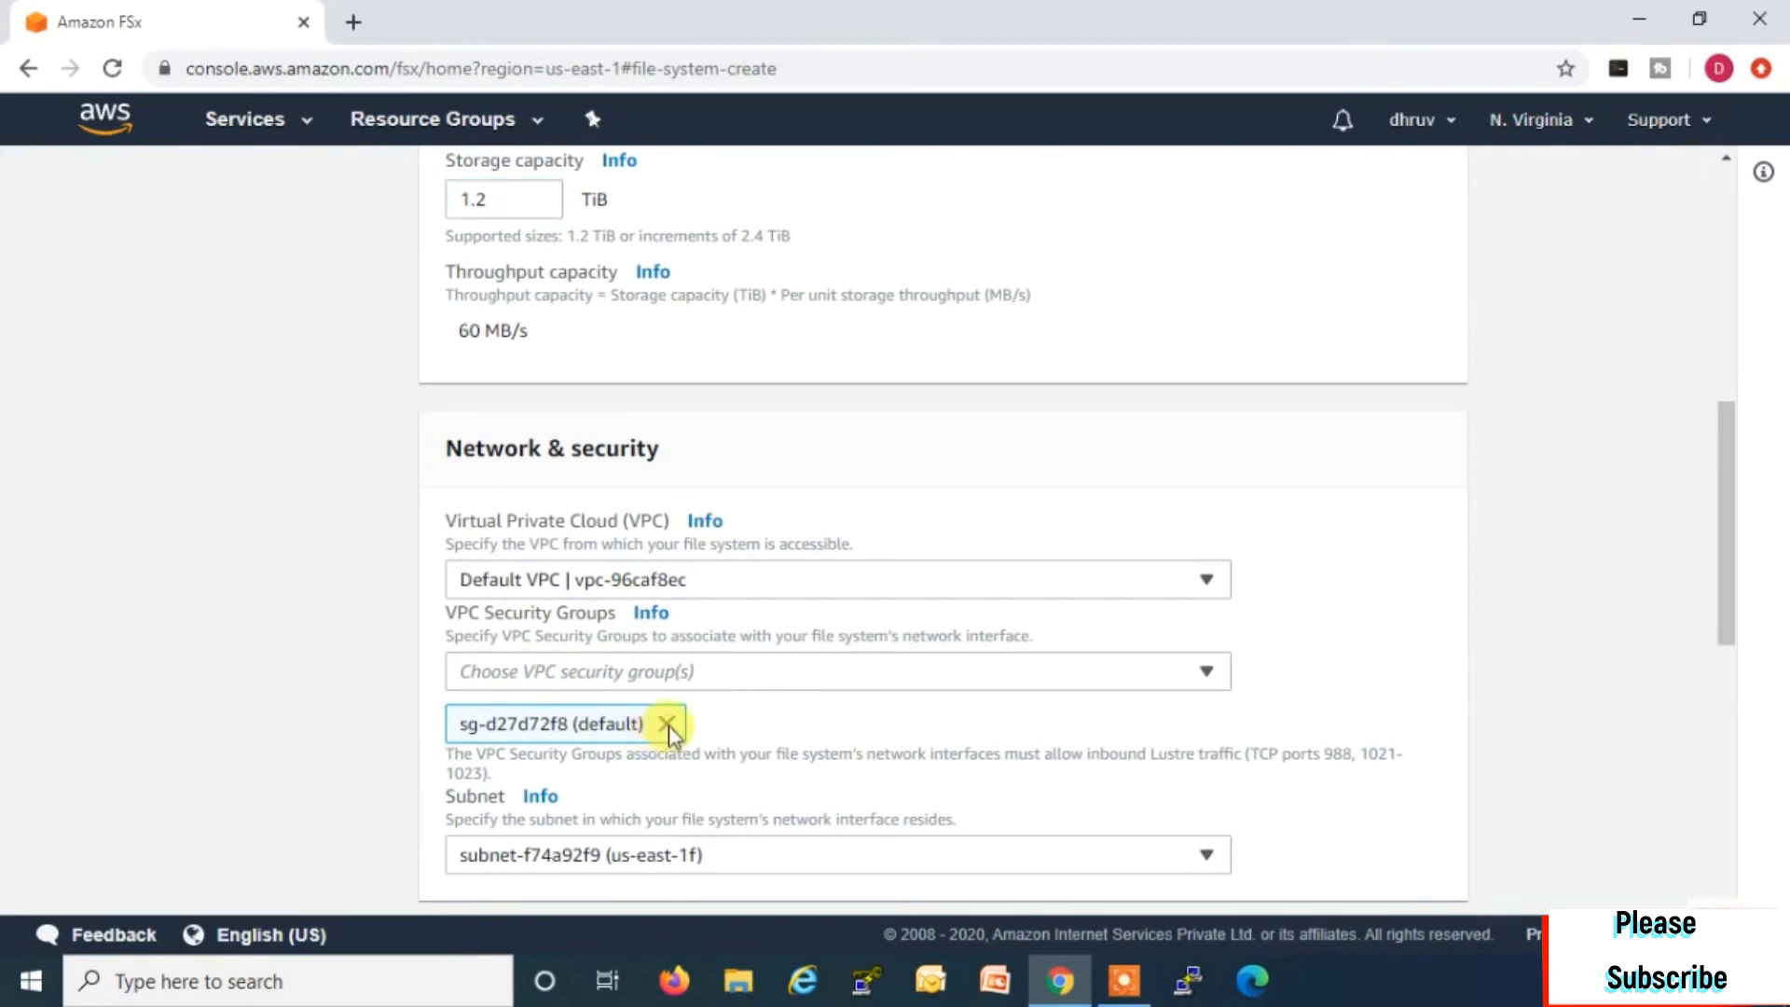
click(668, 724)
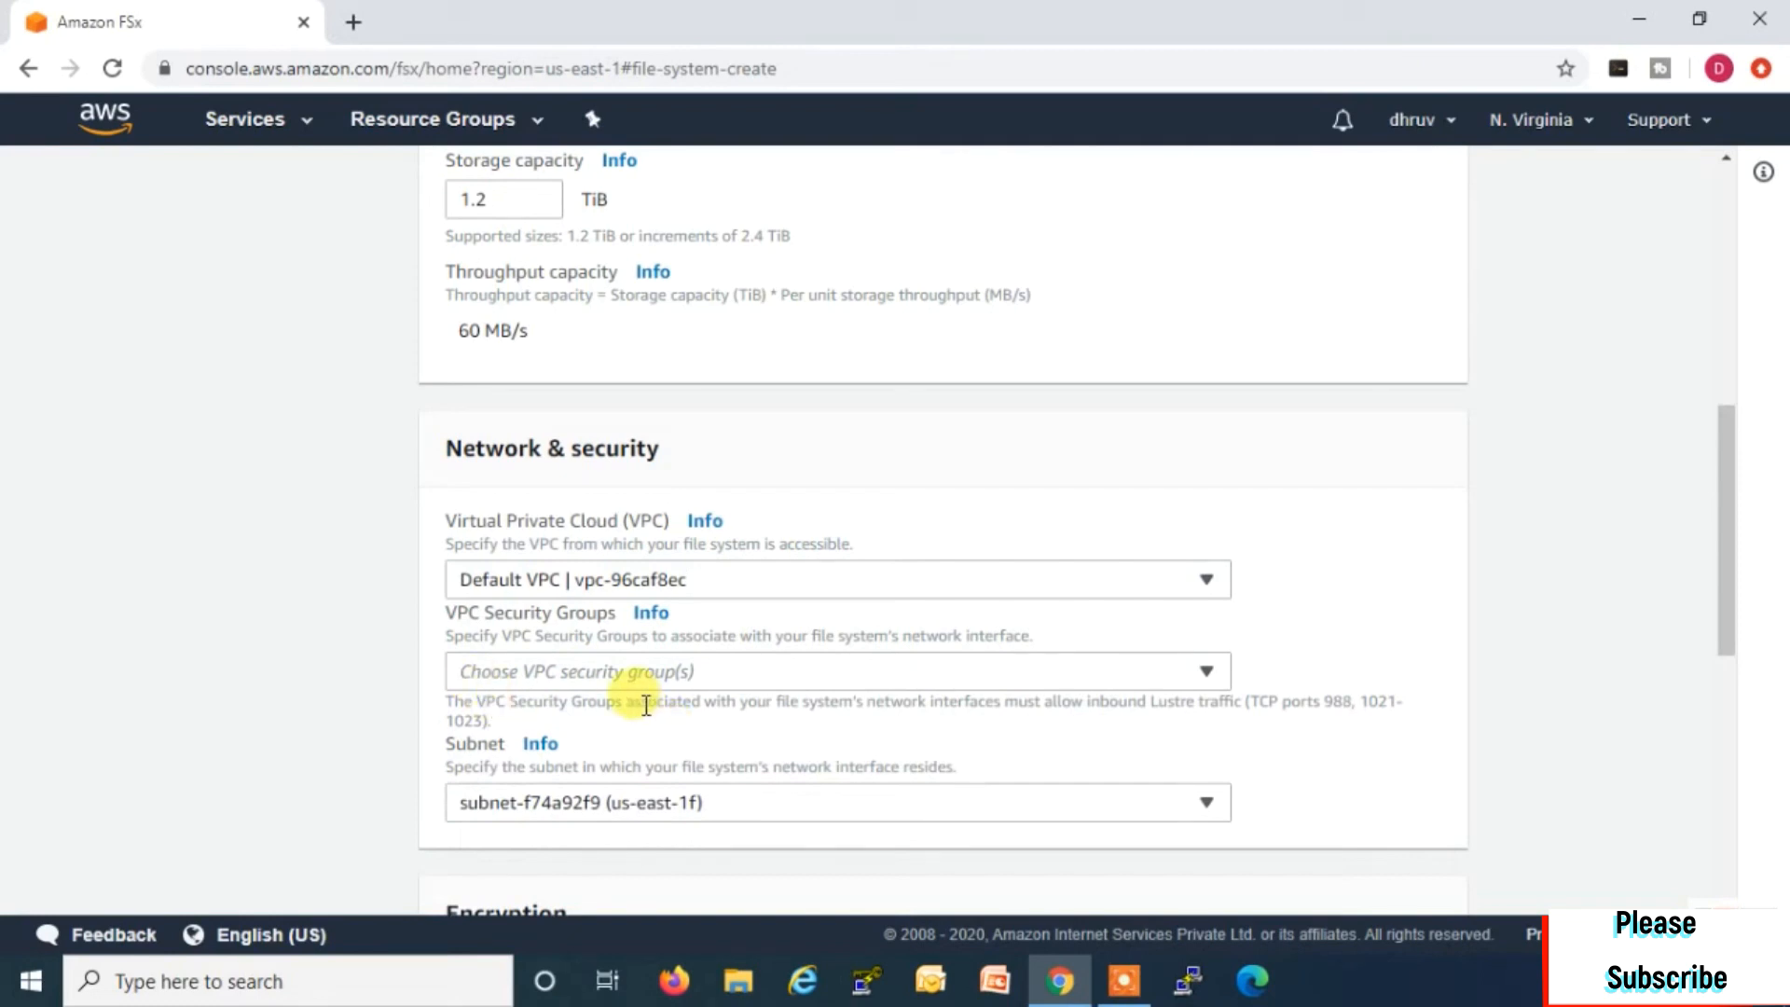
click(692, 668)
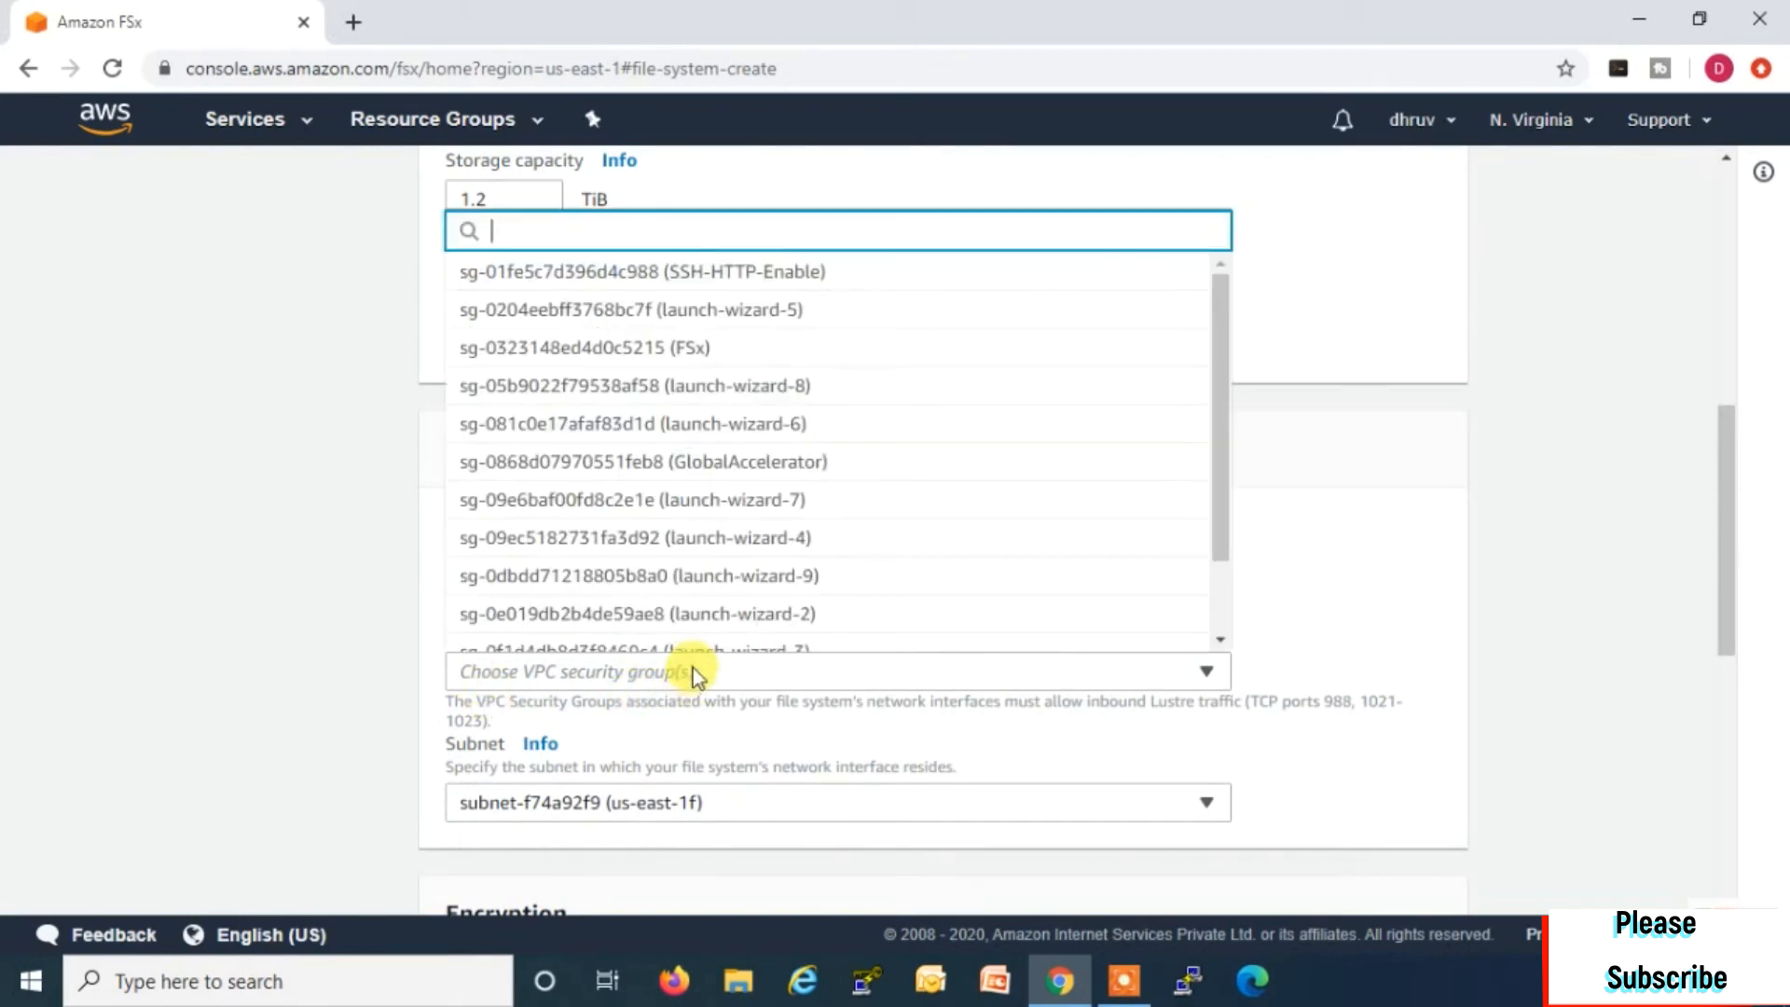
click(713, 352)
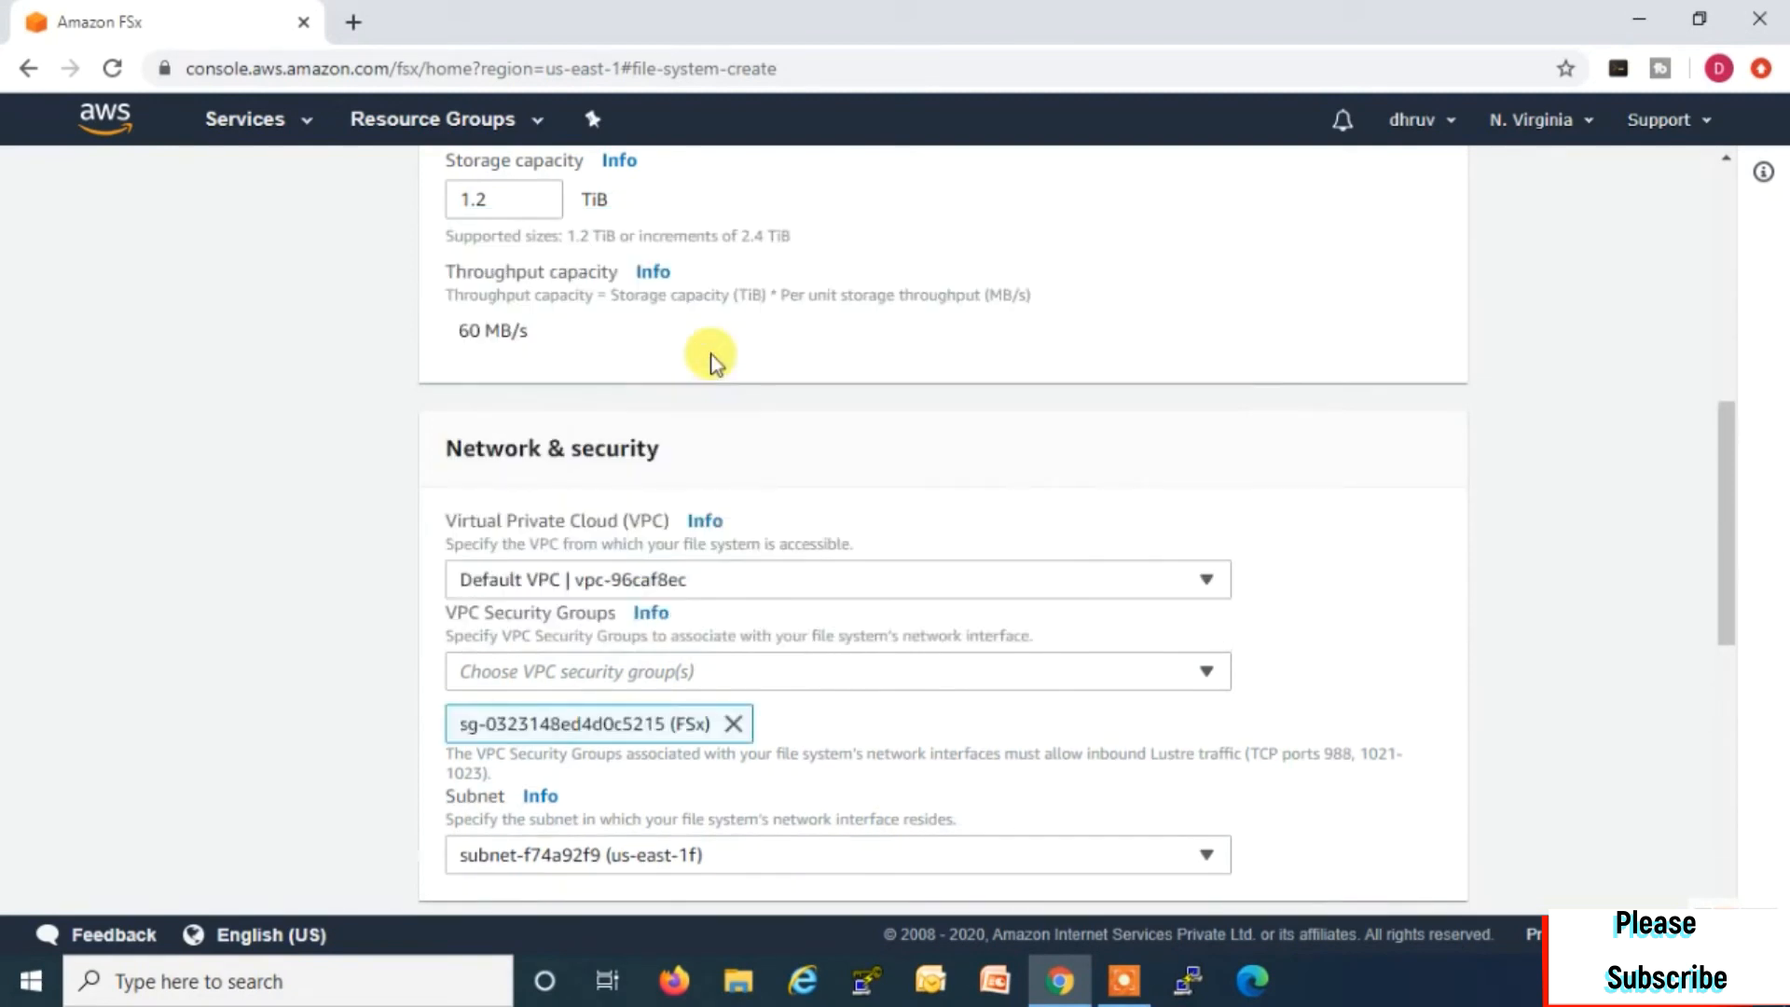
Step: Check the encryption settings, keep the default aws/fsx key, and proceed to the review of the file system
scroll(820, 634, down, 3)
scroll(802, 643, down, 1)
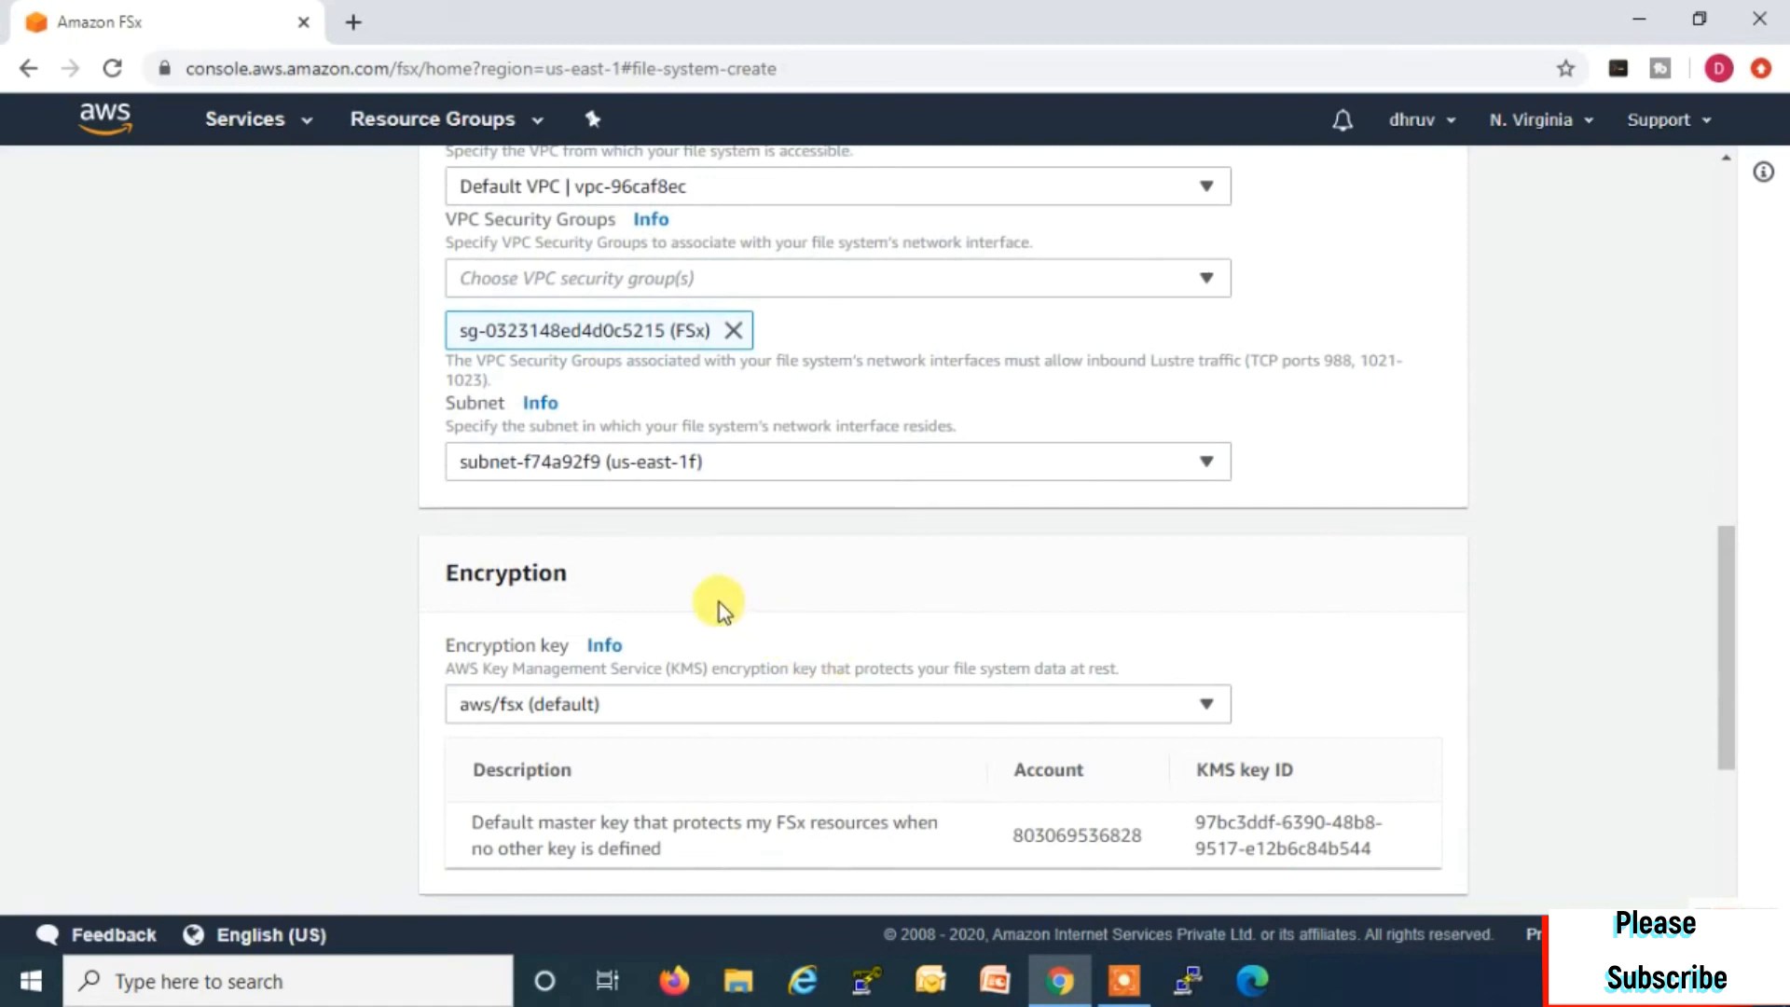
scroll(719, 602, down, 1)
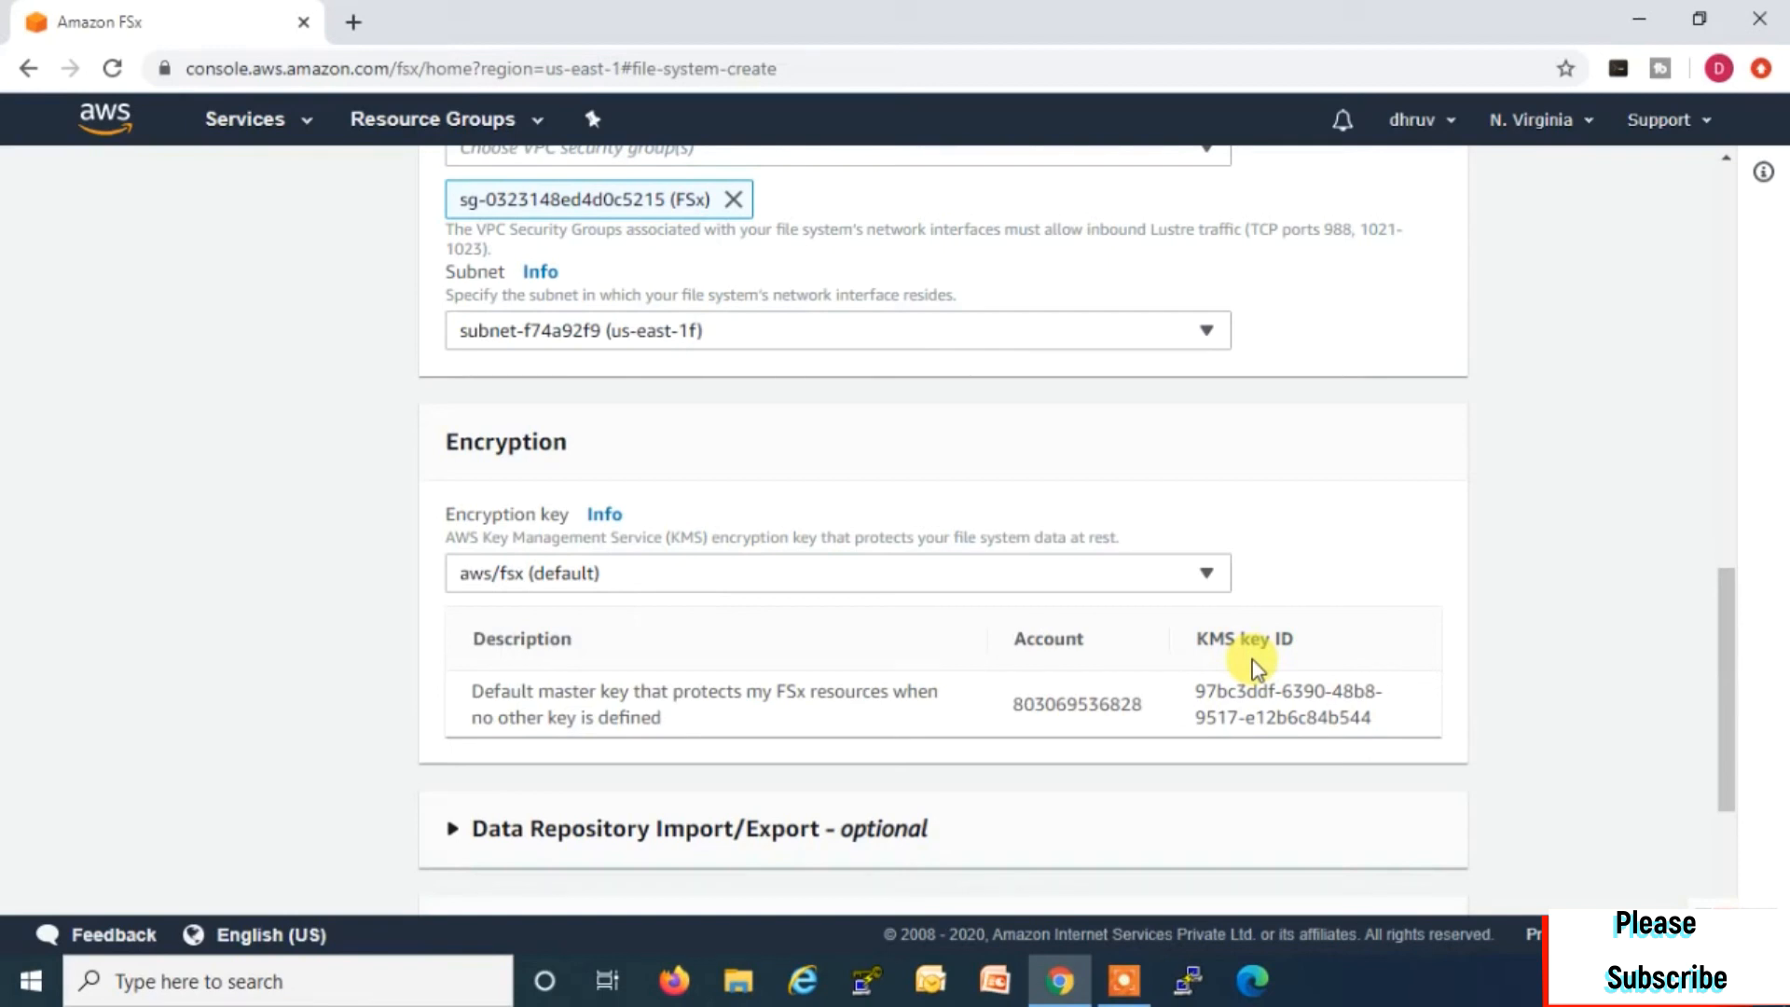
scroll(1203, 541, down, 3)
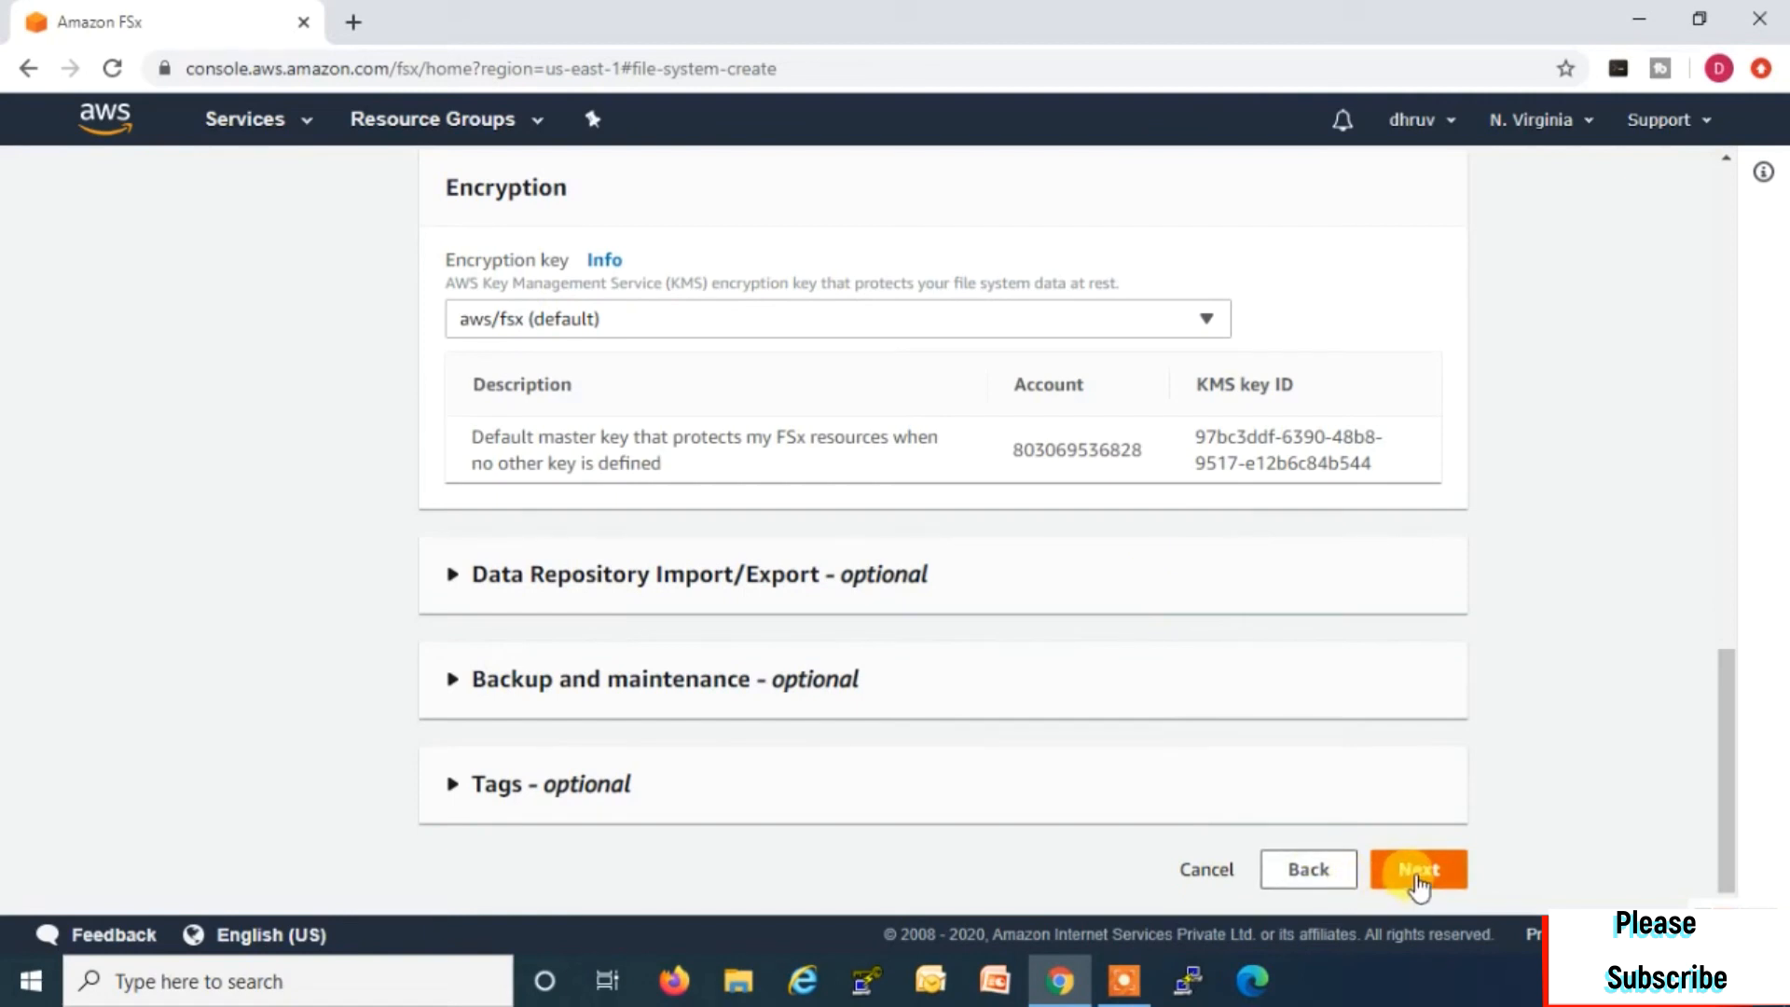
click(1417, 872)
Step: Review the summary of the Lustre file system, create it, and check its status in the file systems list
scroll(1103, 559, down, 5)
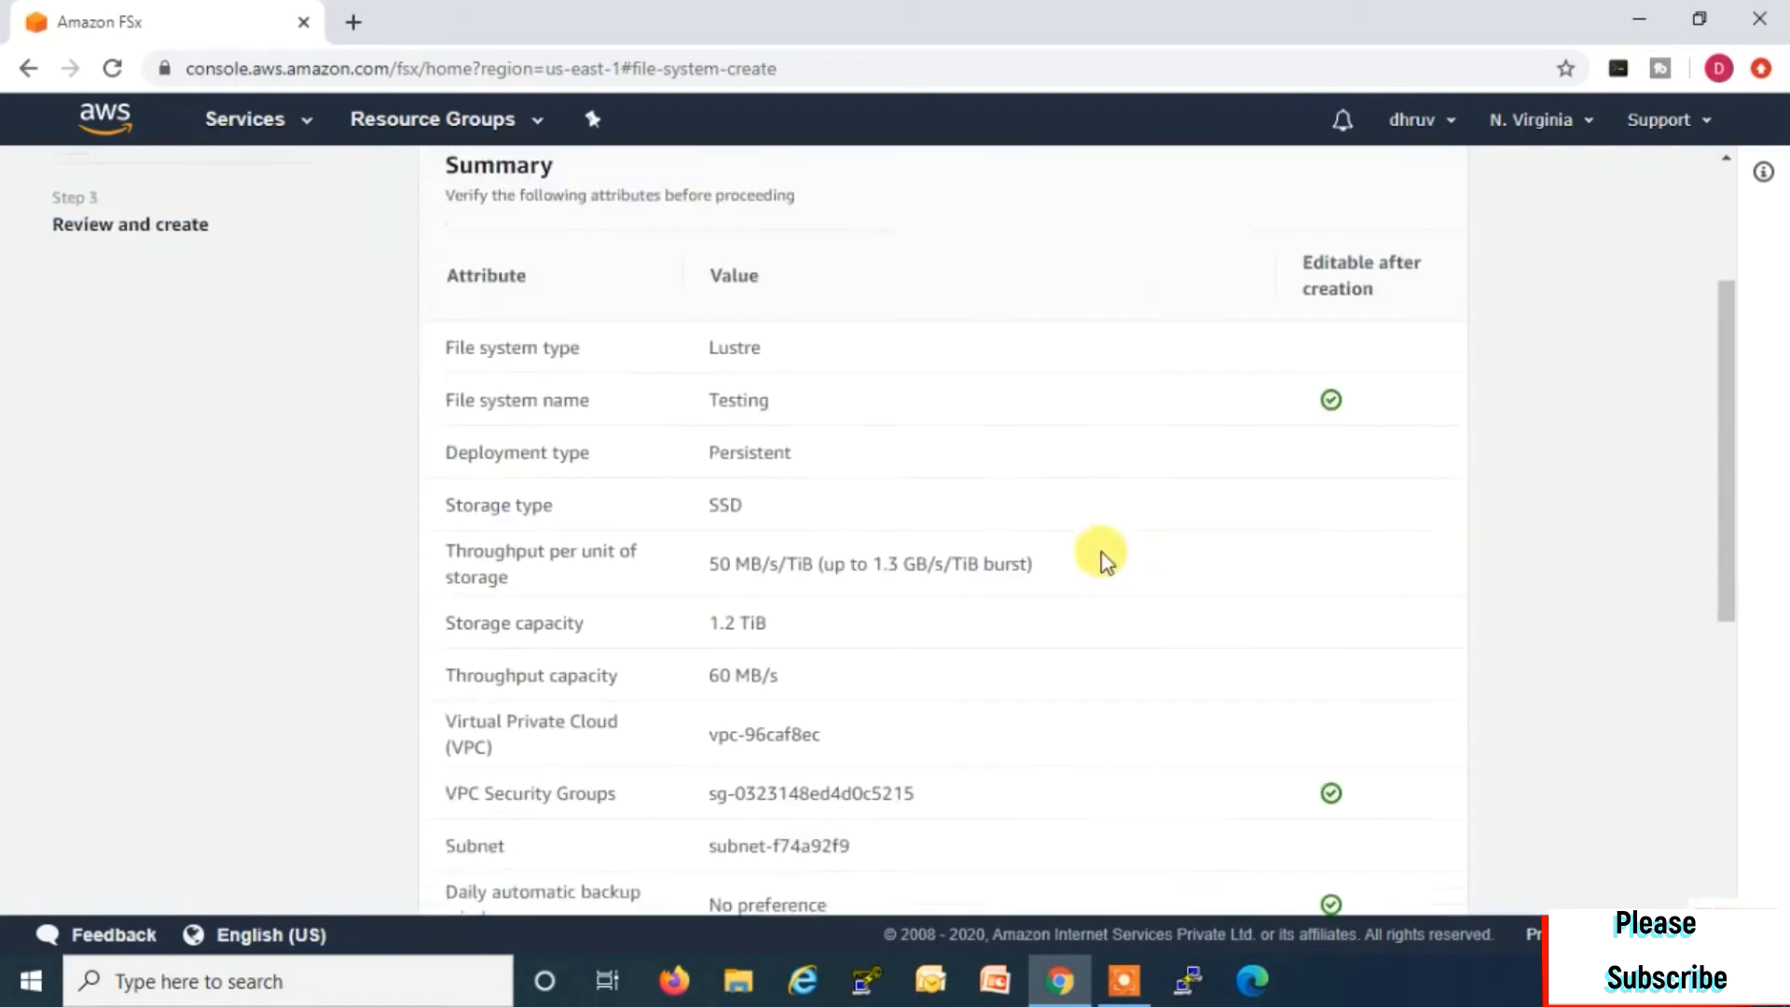
scroll(1103, 634, down, 1)
scroll(1052, 610, up, 5)
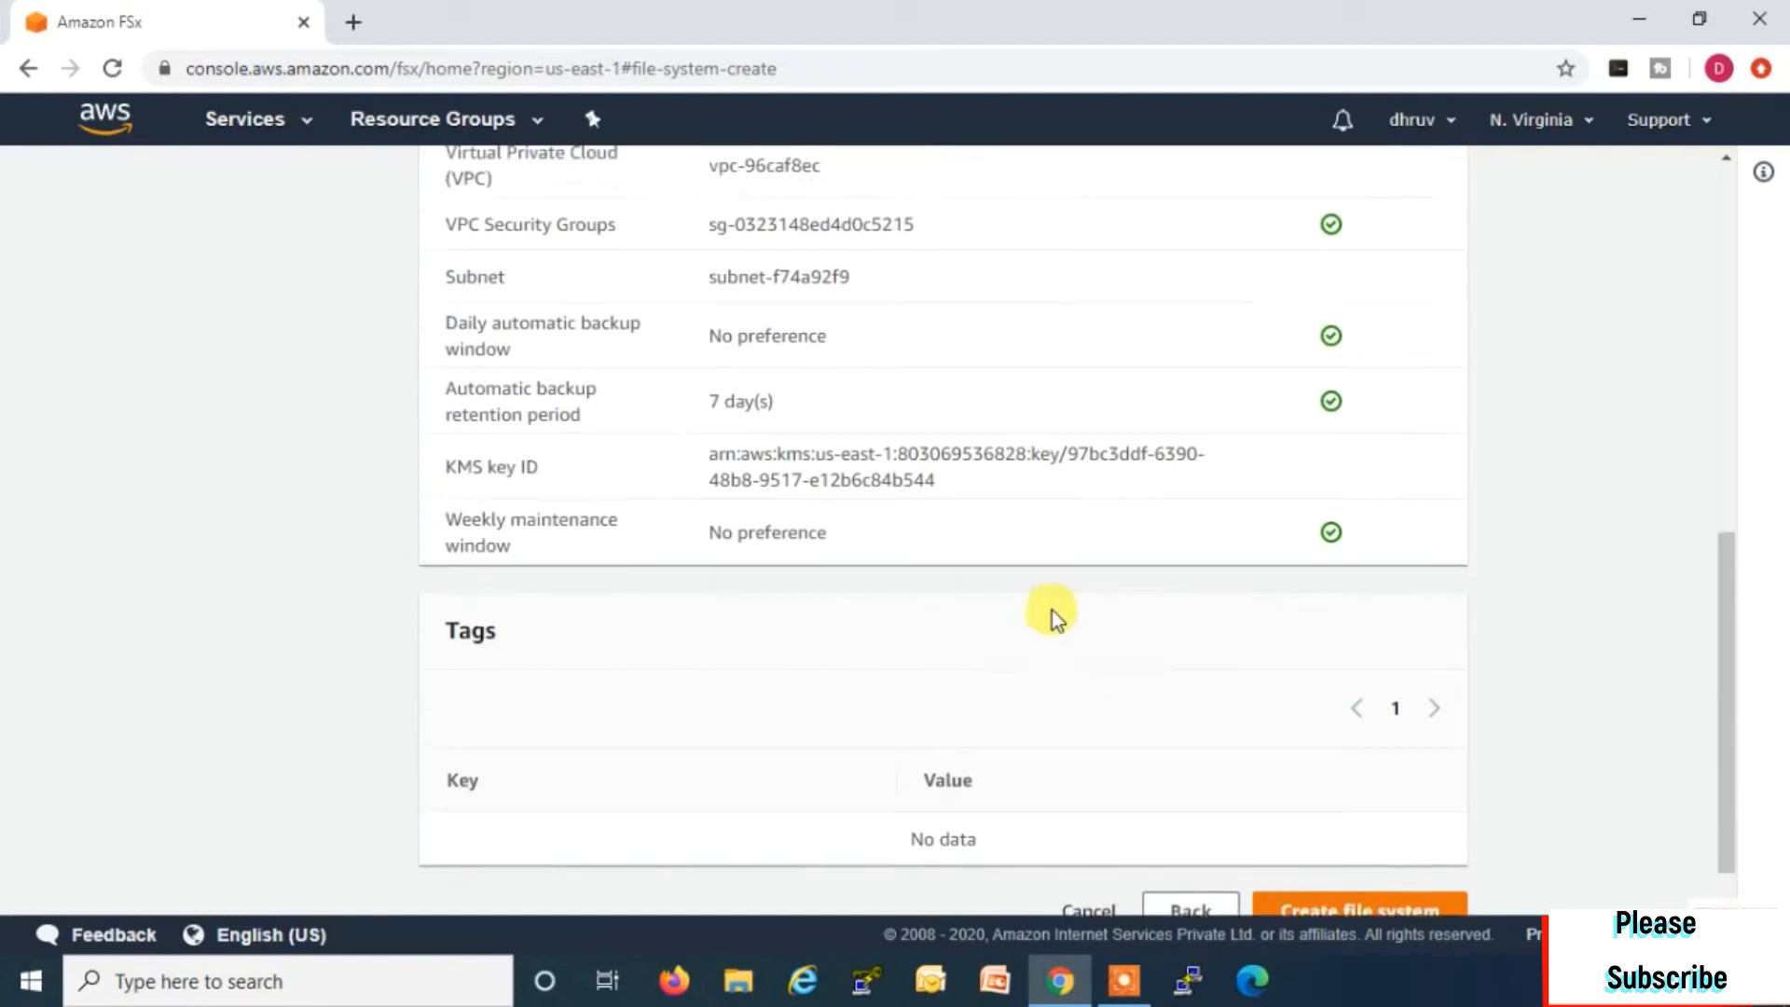
scroll(1050, 606, up, 3)
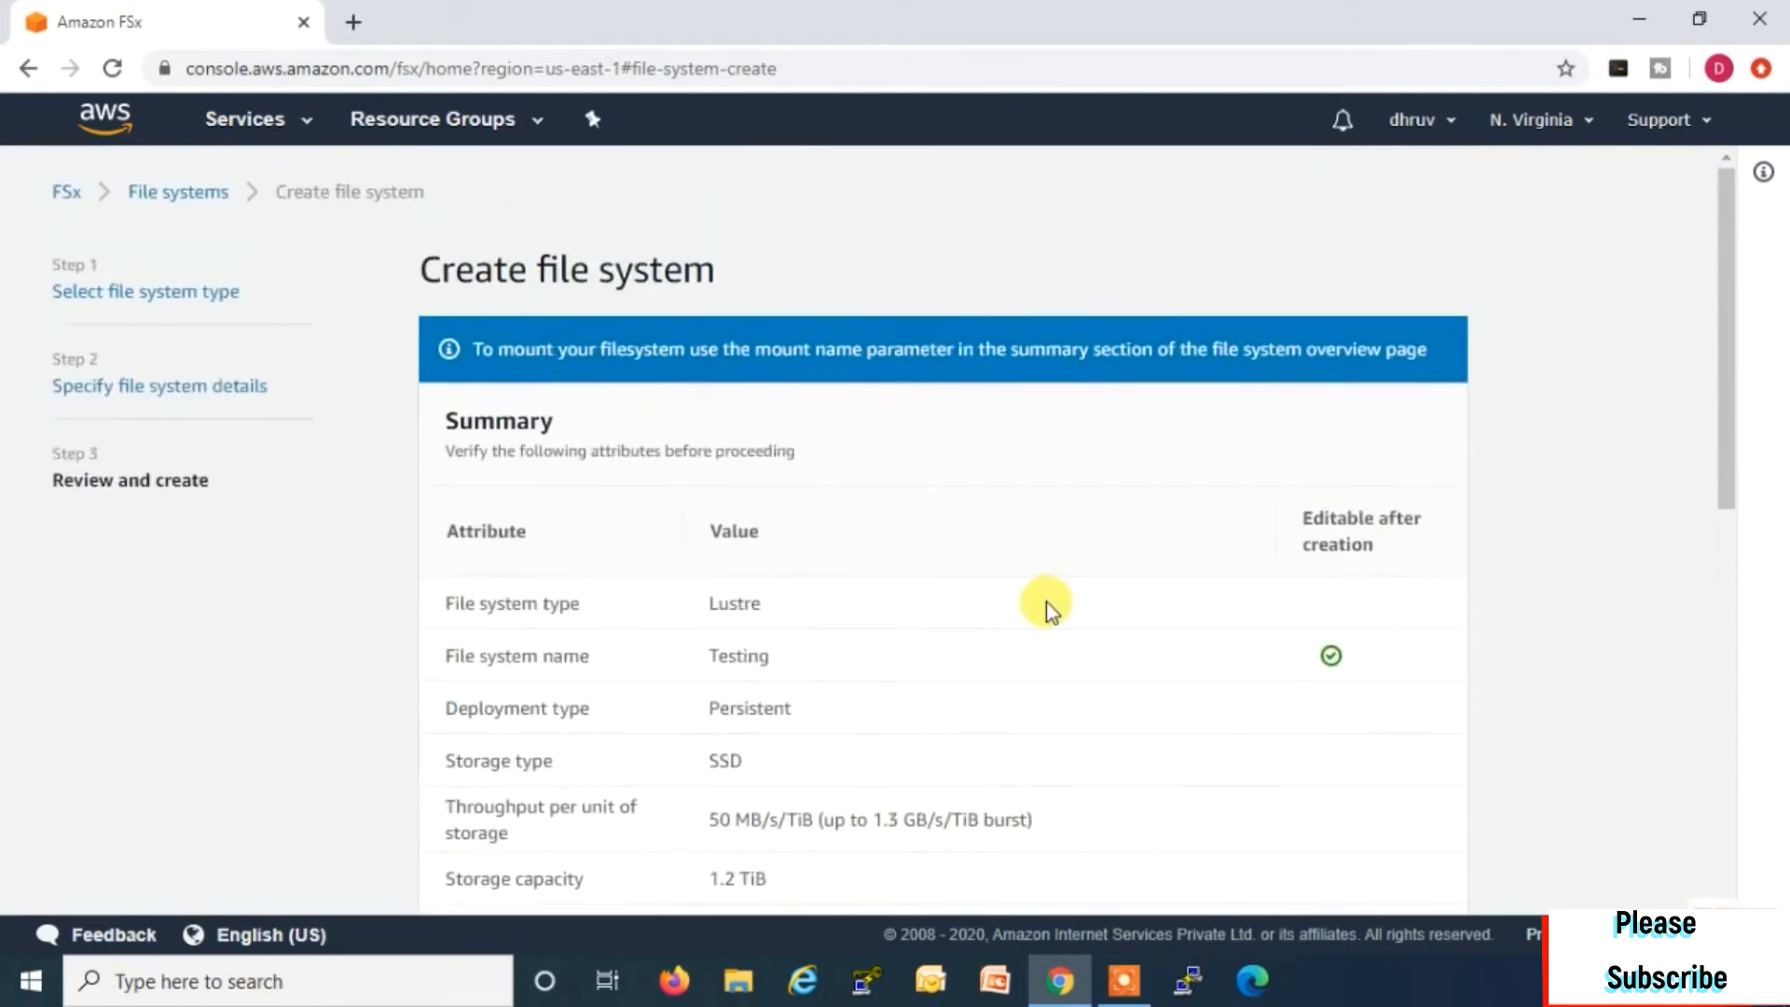
scroll(1046, 601, down, 3)
scroll(999, 671, down, 4)
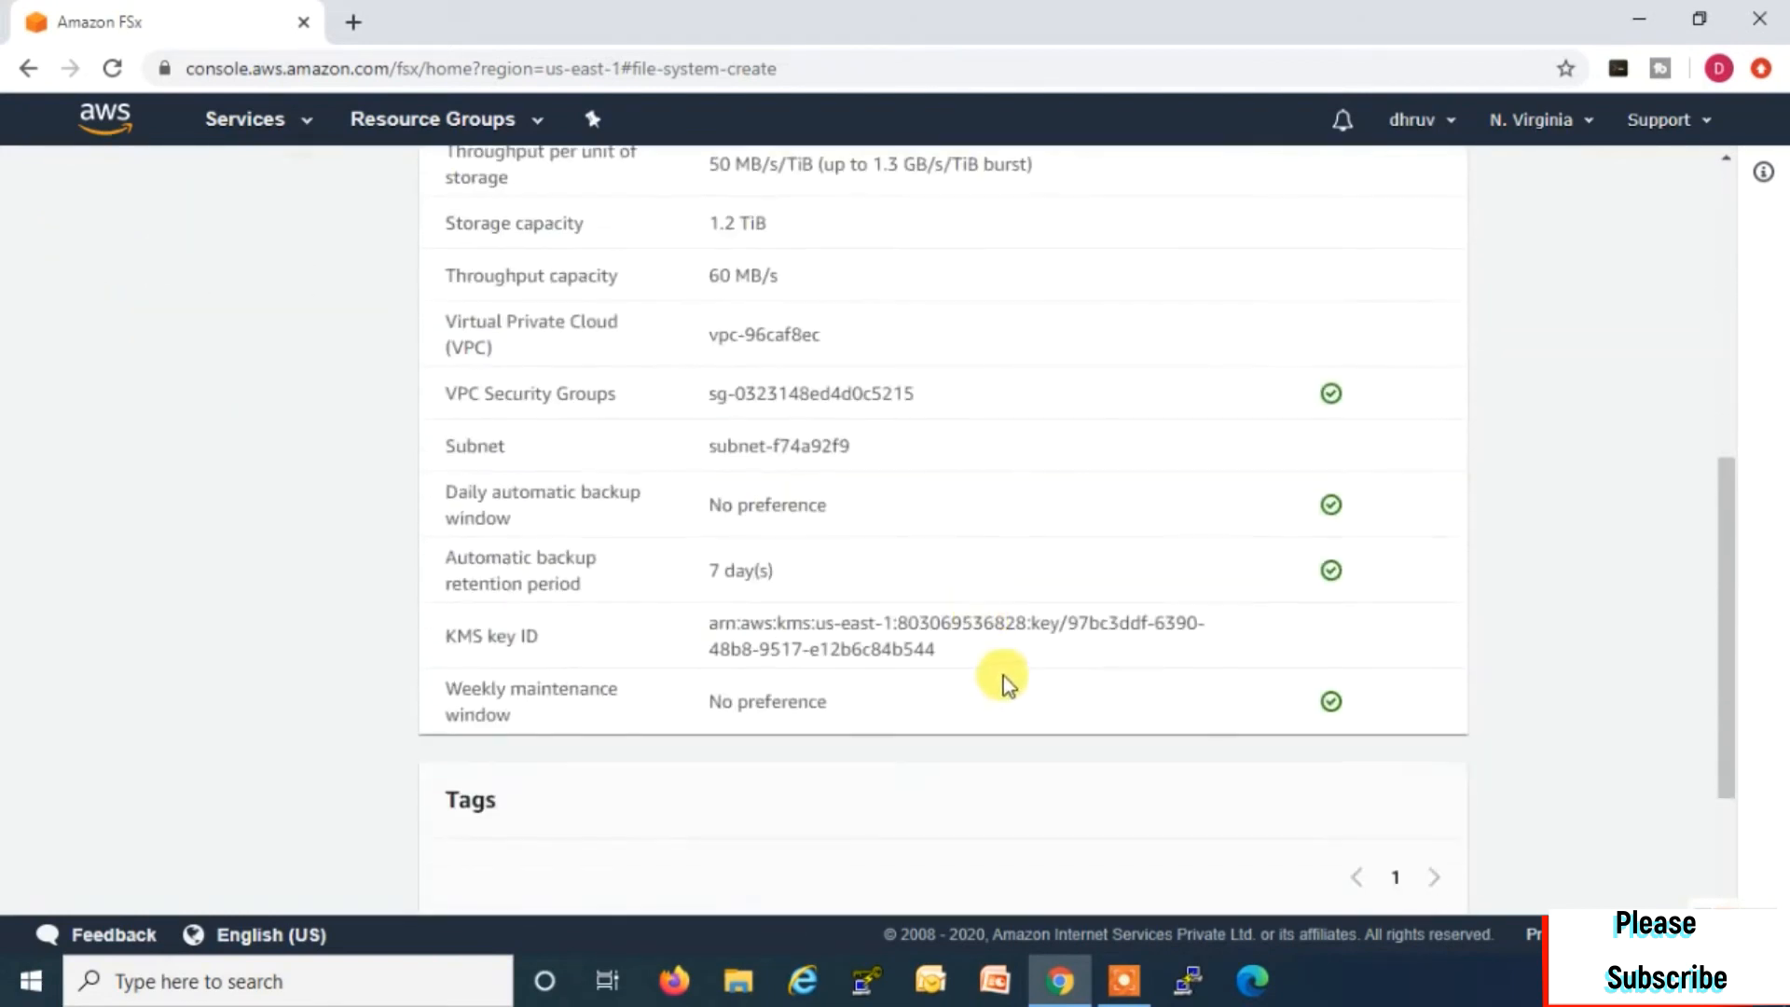
scroll(1008, 679, down, 3)
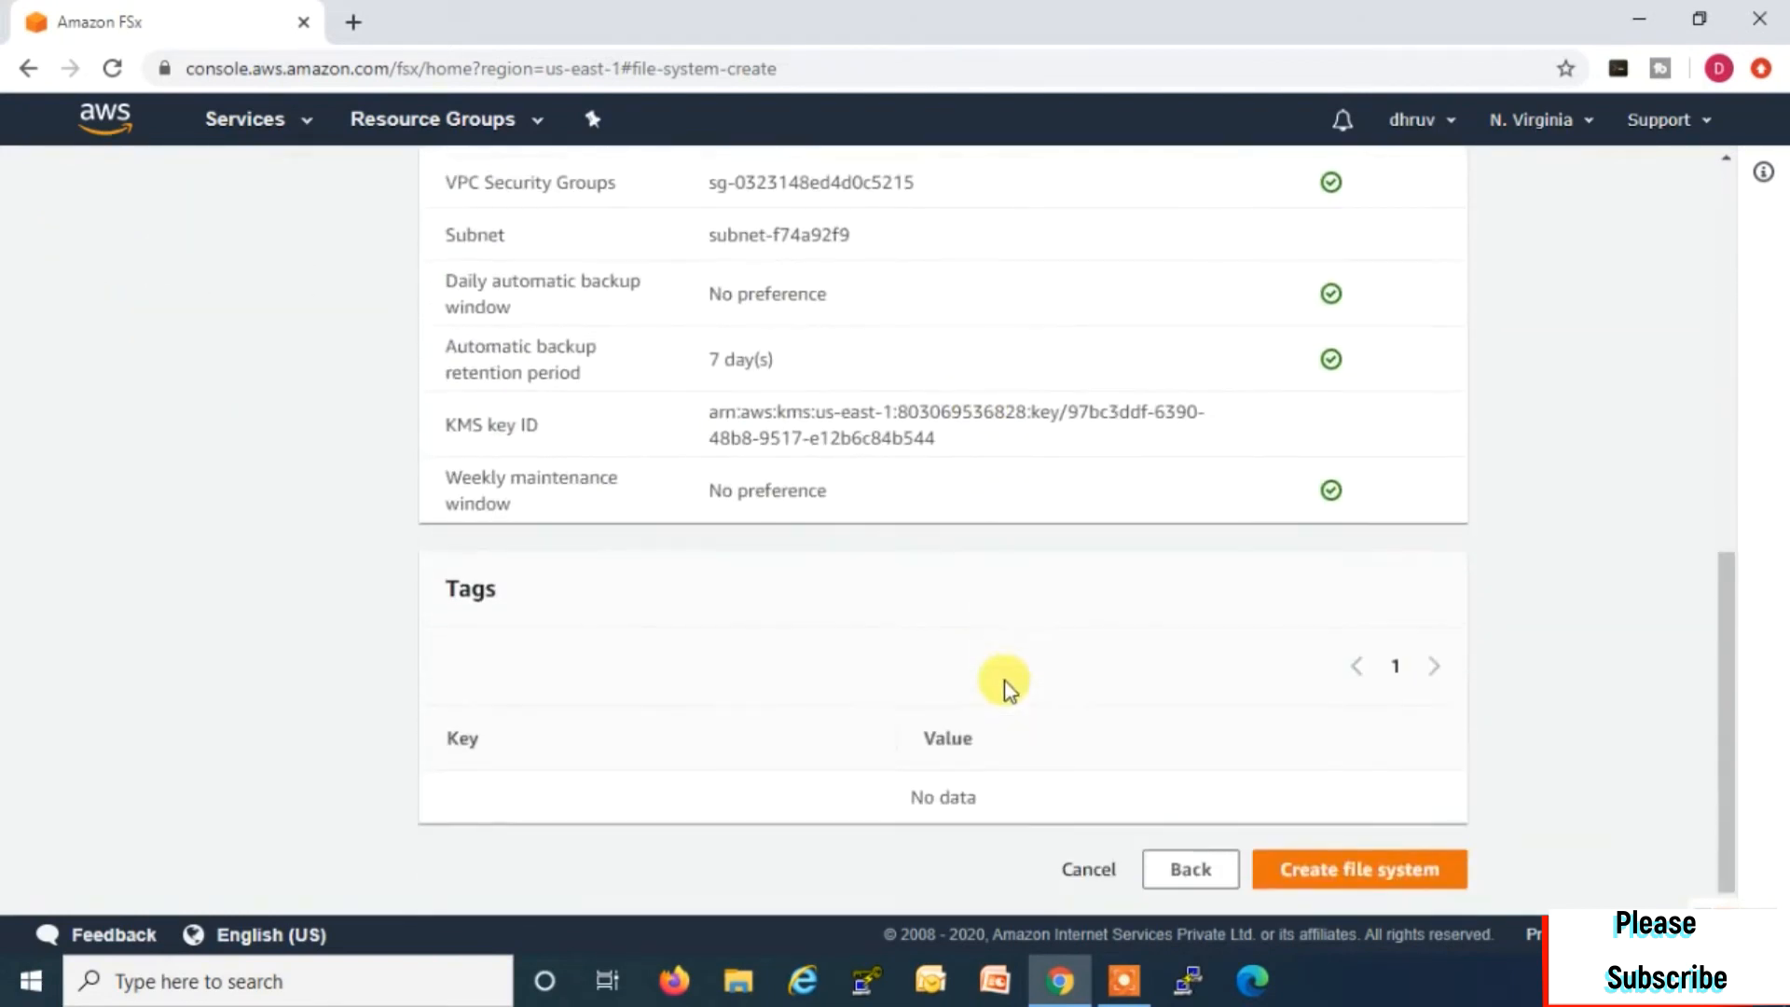
click(1345, 875)
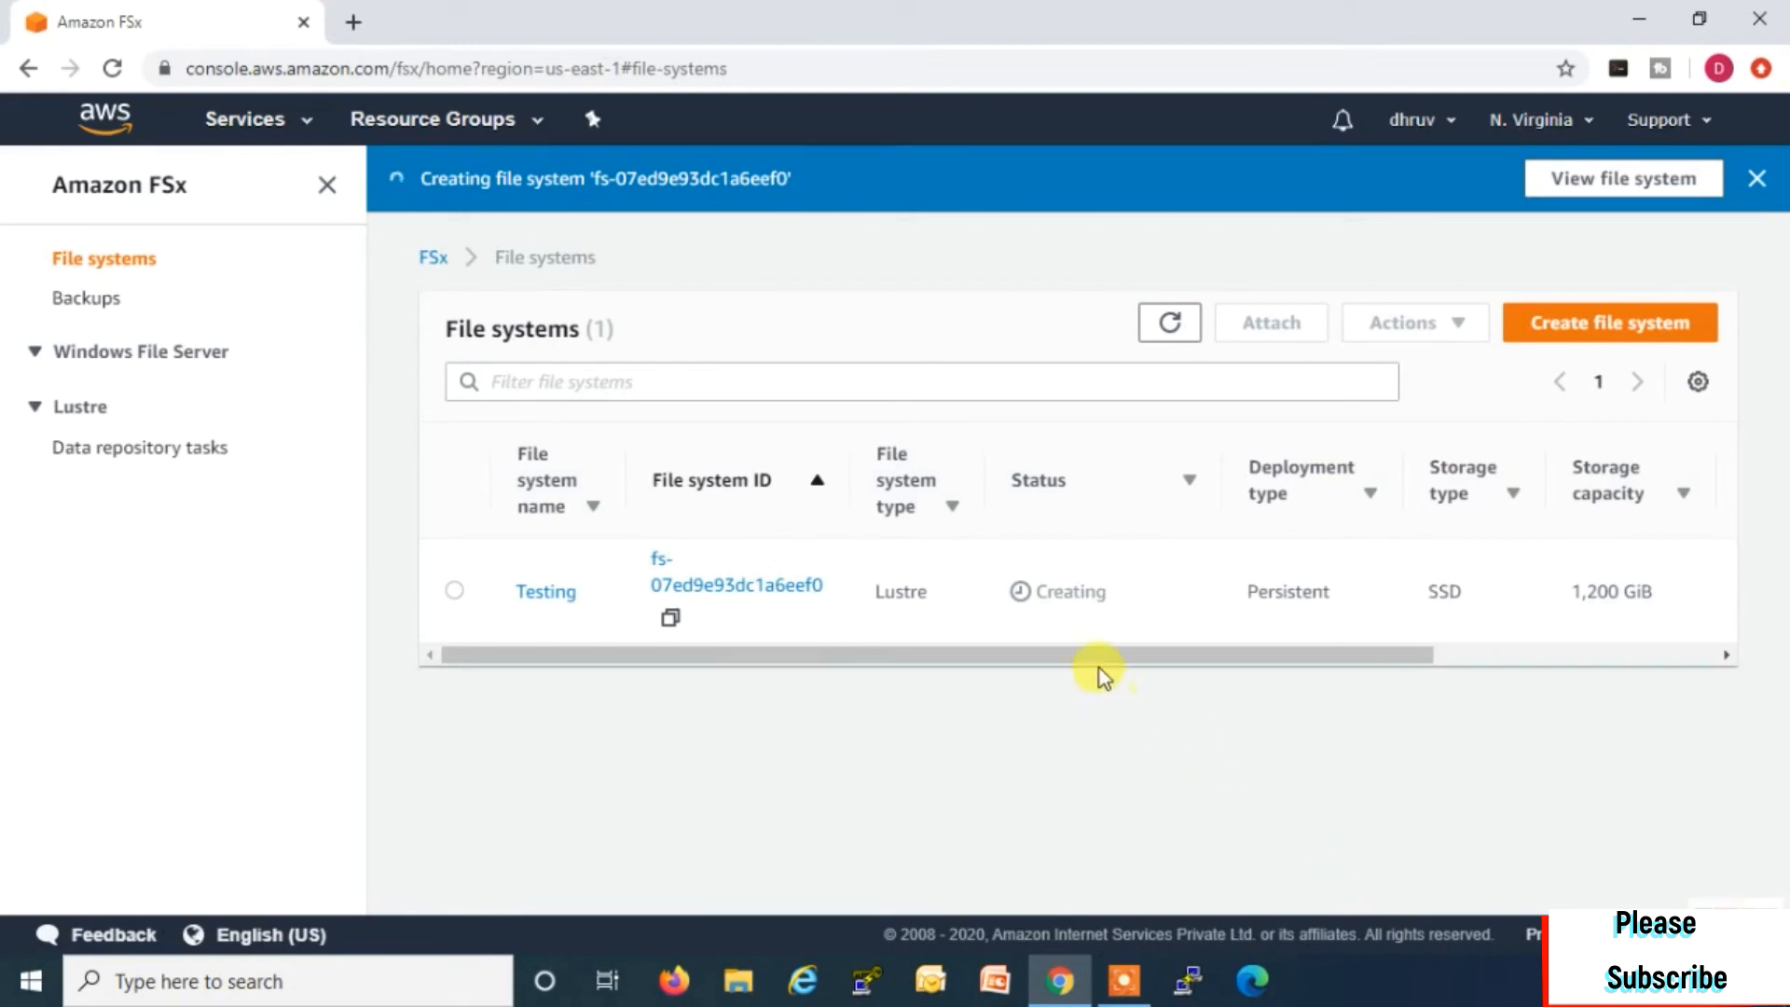
drag(1029, 591, 1113, 602)
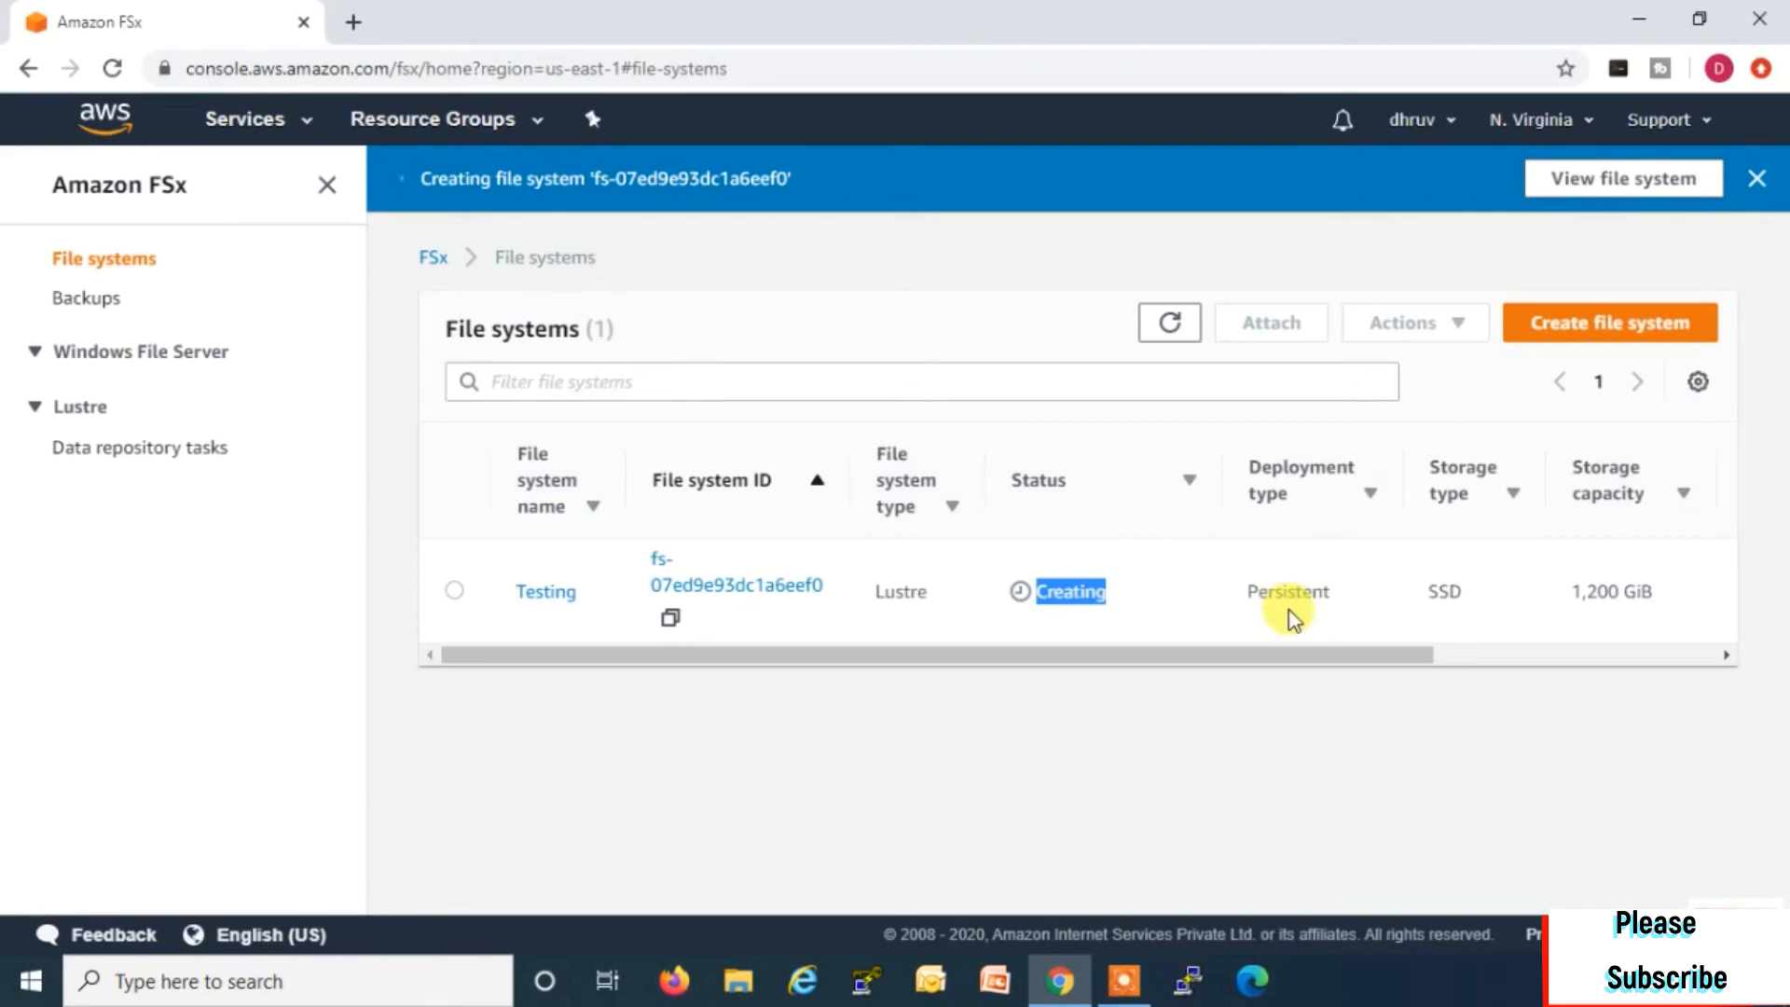
Step: Switch to the EC2 service and open its list of instances
click(313, 121)
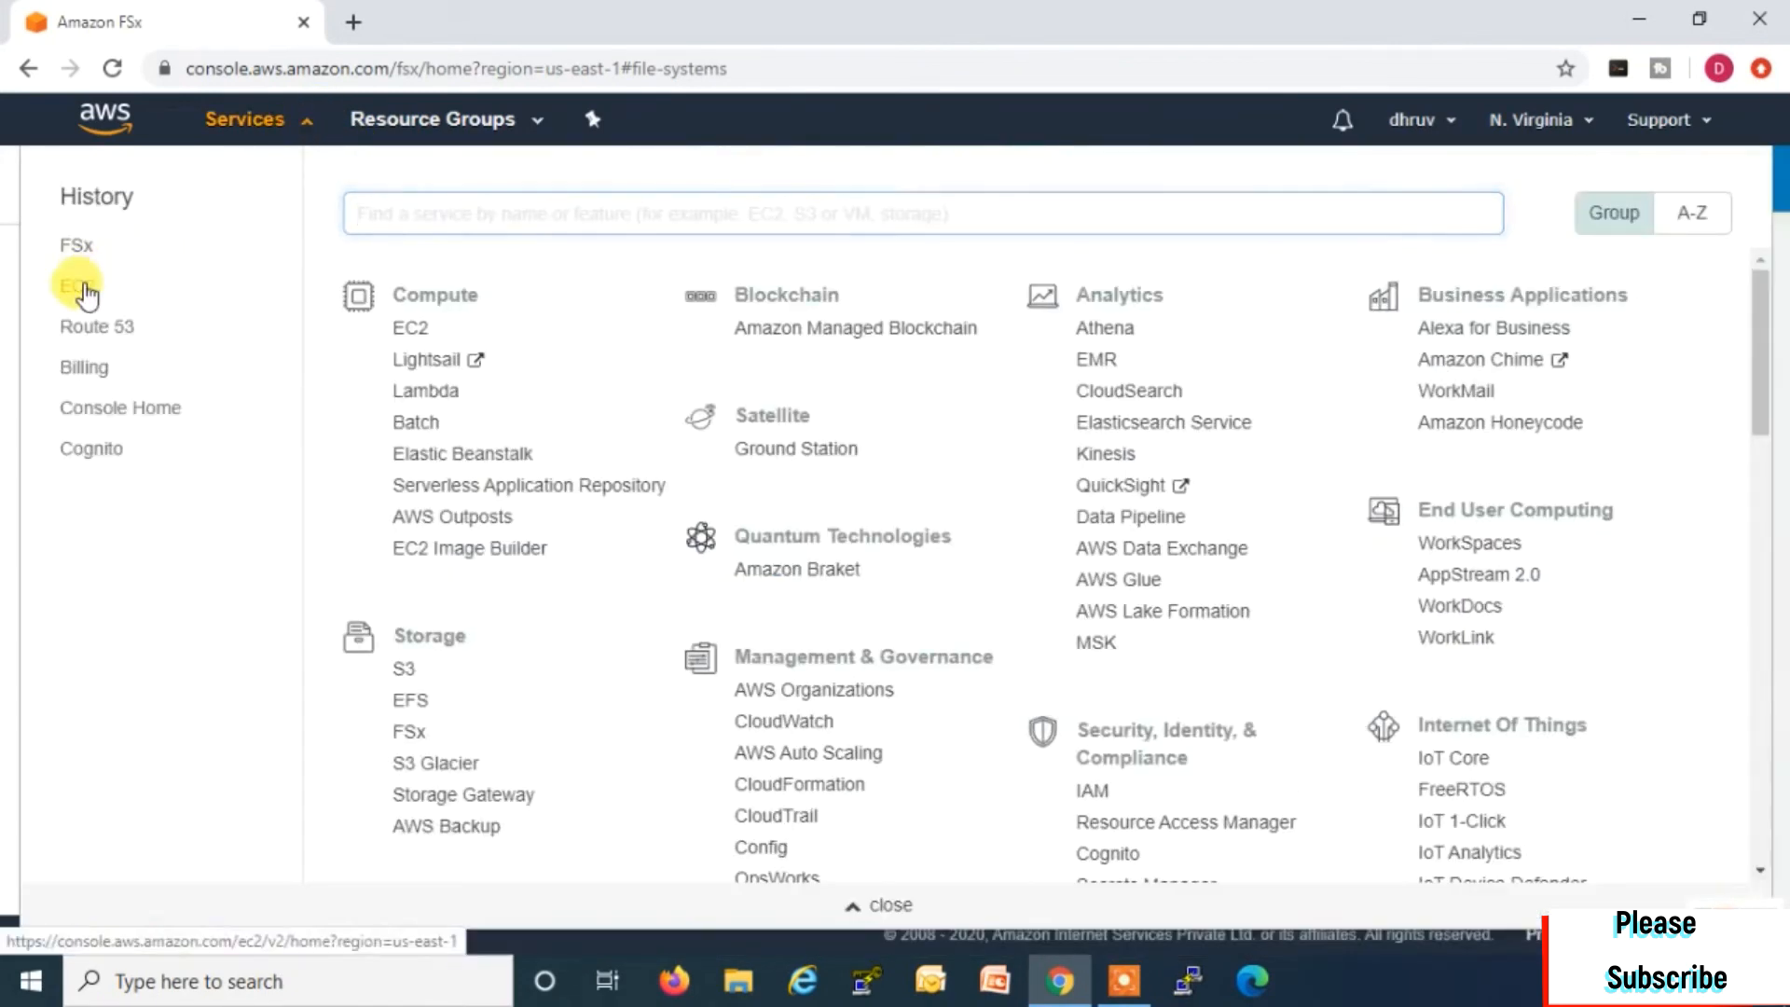
click(78, 286)
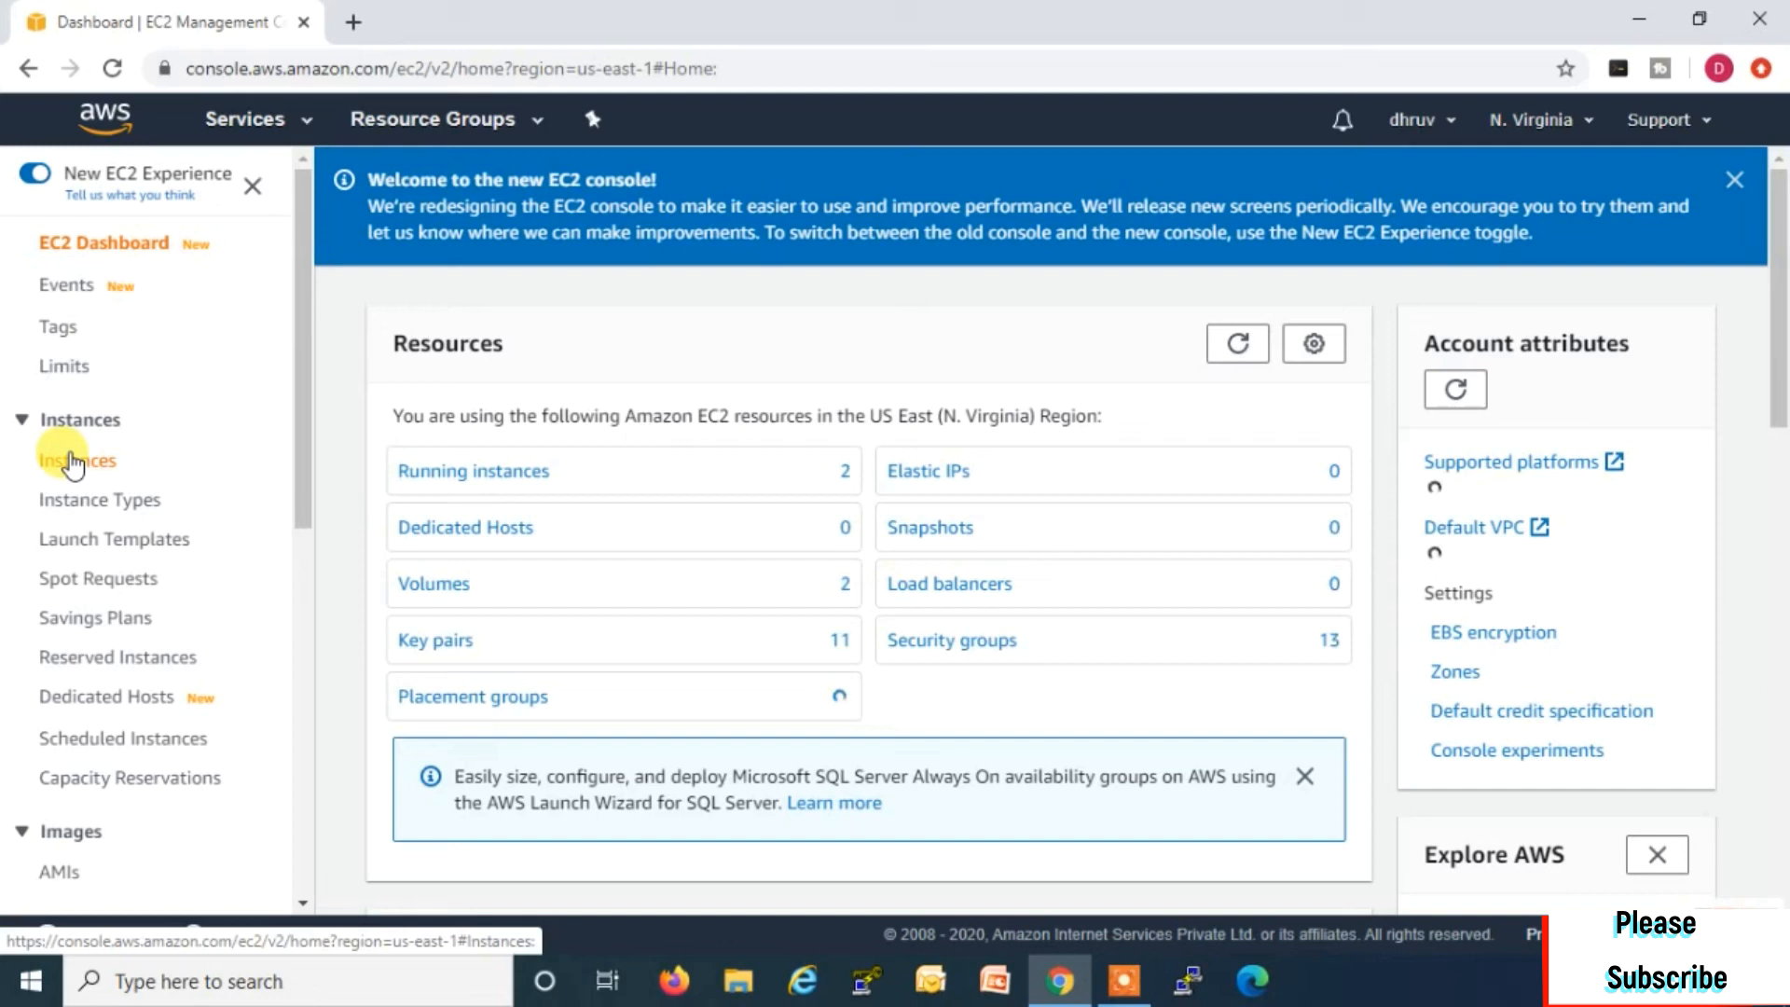
click(73, 463)
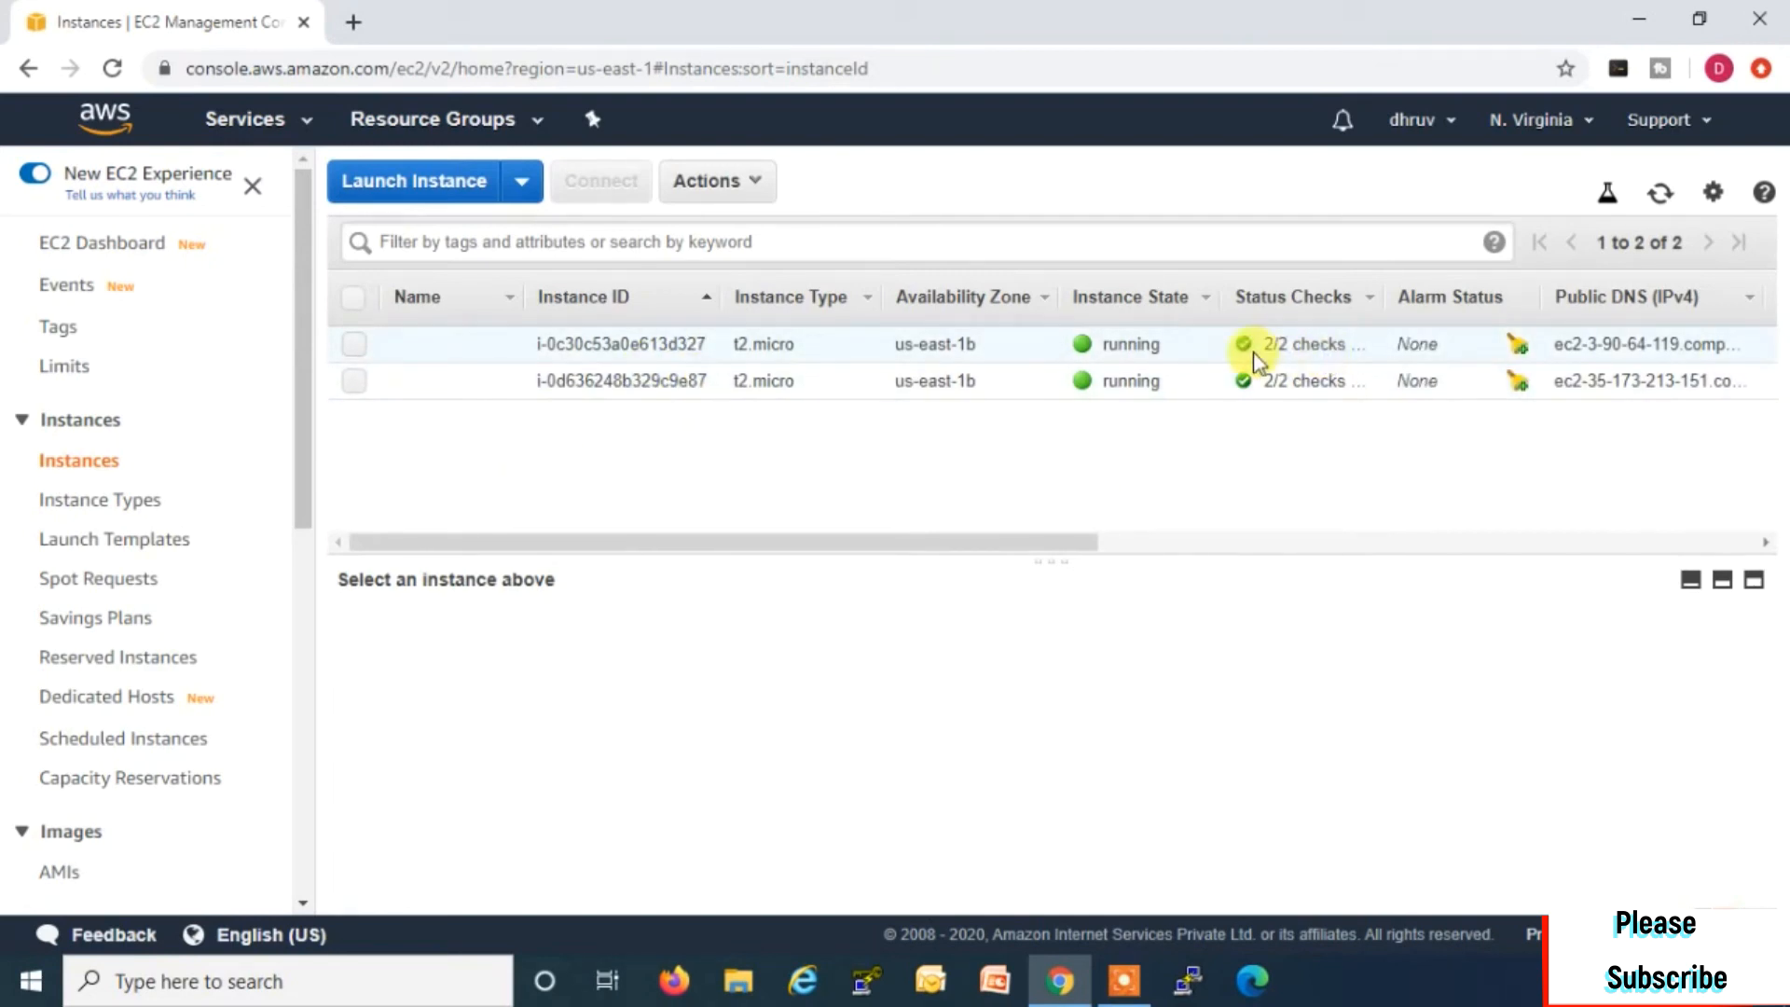
Step: Name the first running instance Linux-Green
click(488, 344)
text(Linux-)
text(Grei)
text(n)
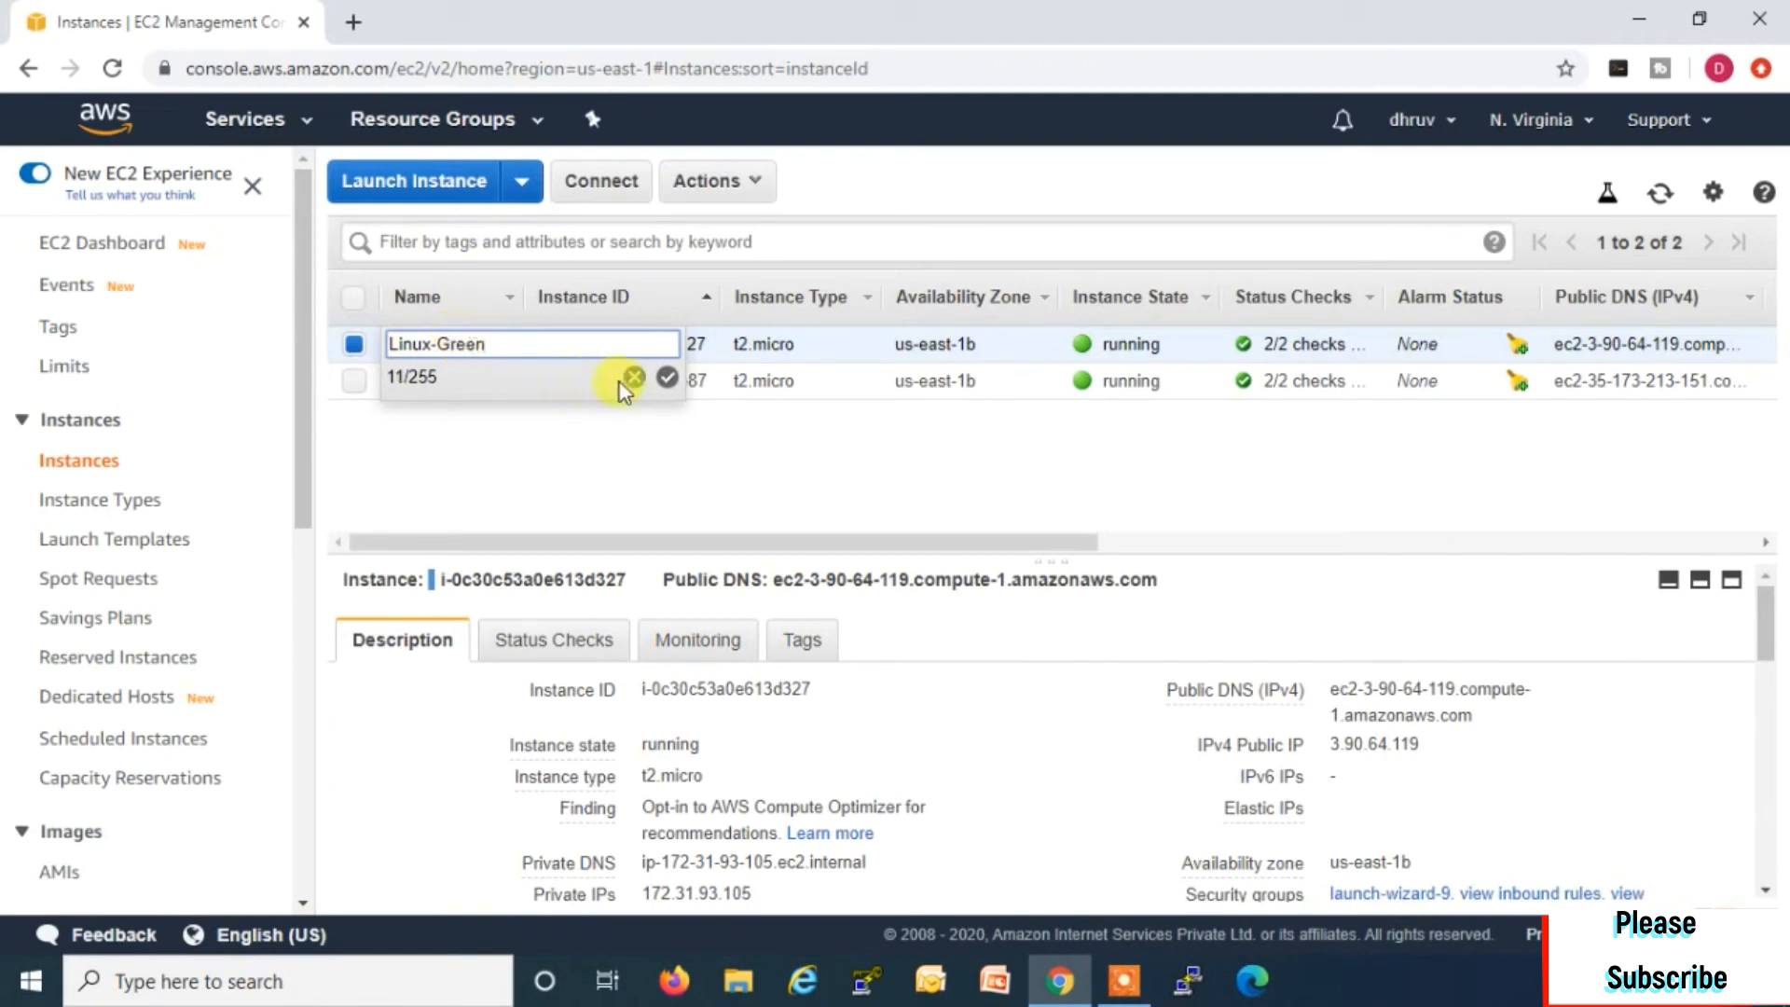
click(667, 378)
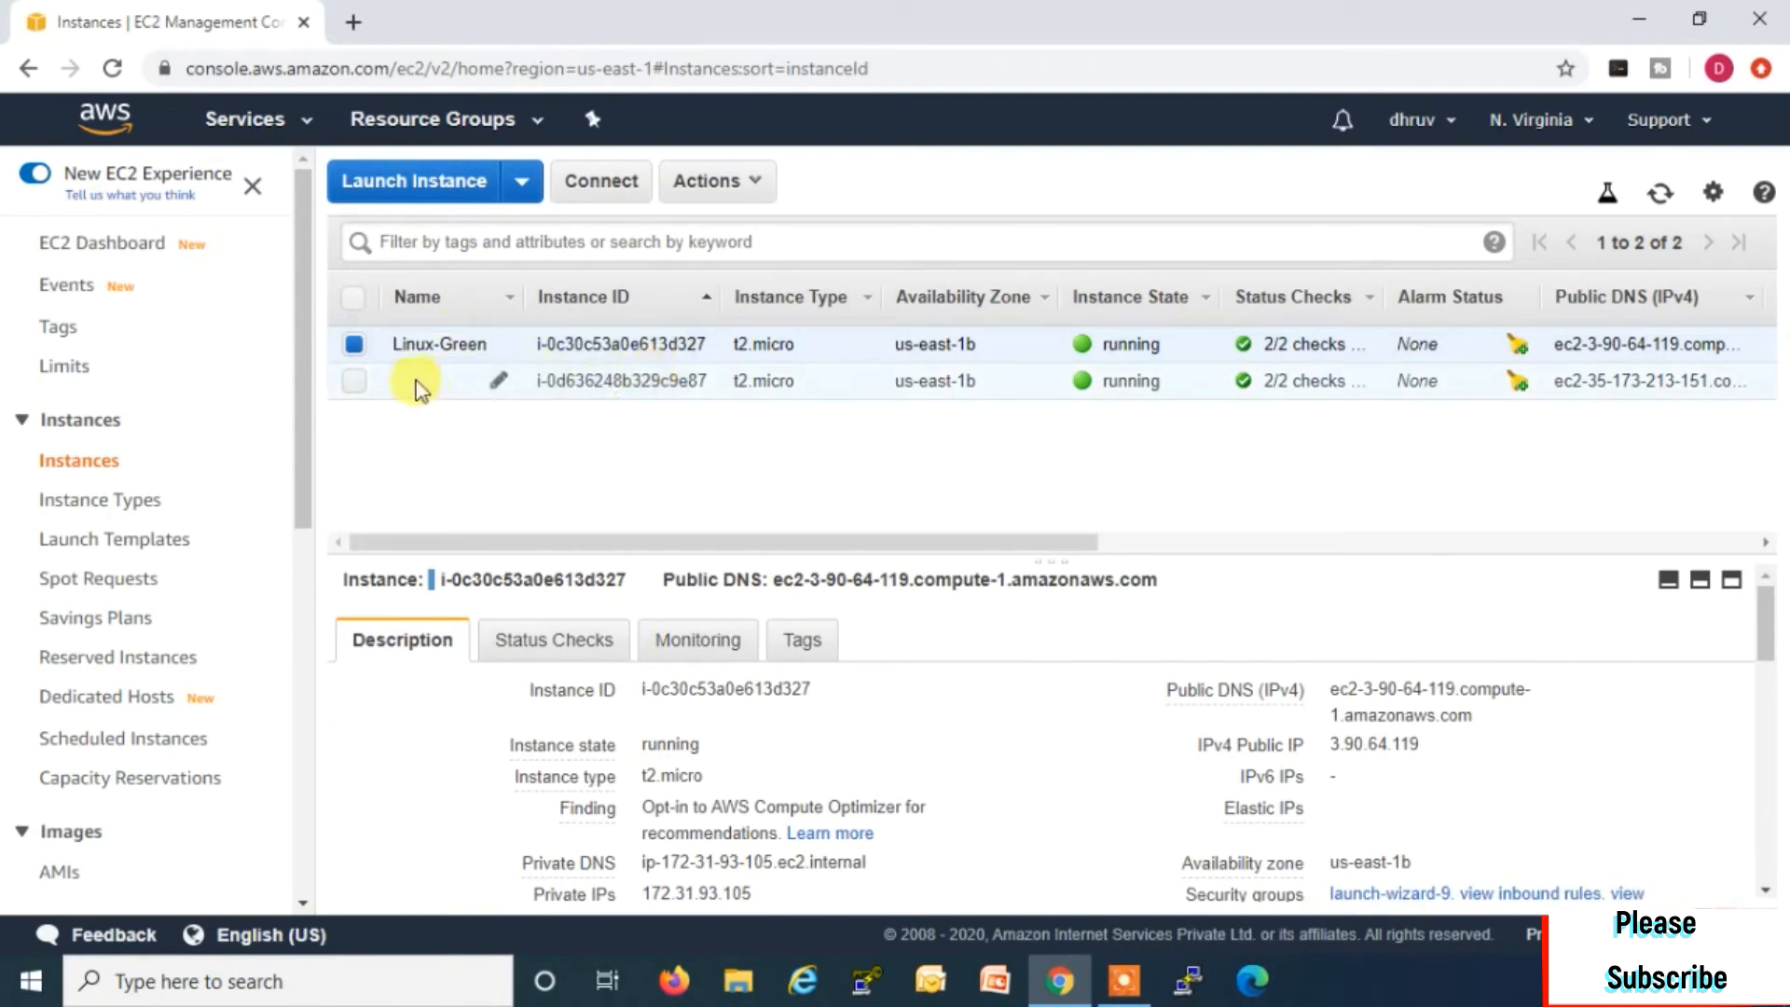
Step: Name the second running instance Linux-Blue
click(489, 382)
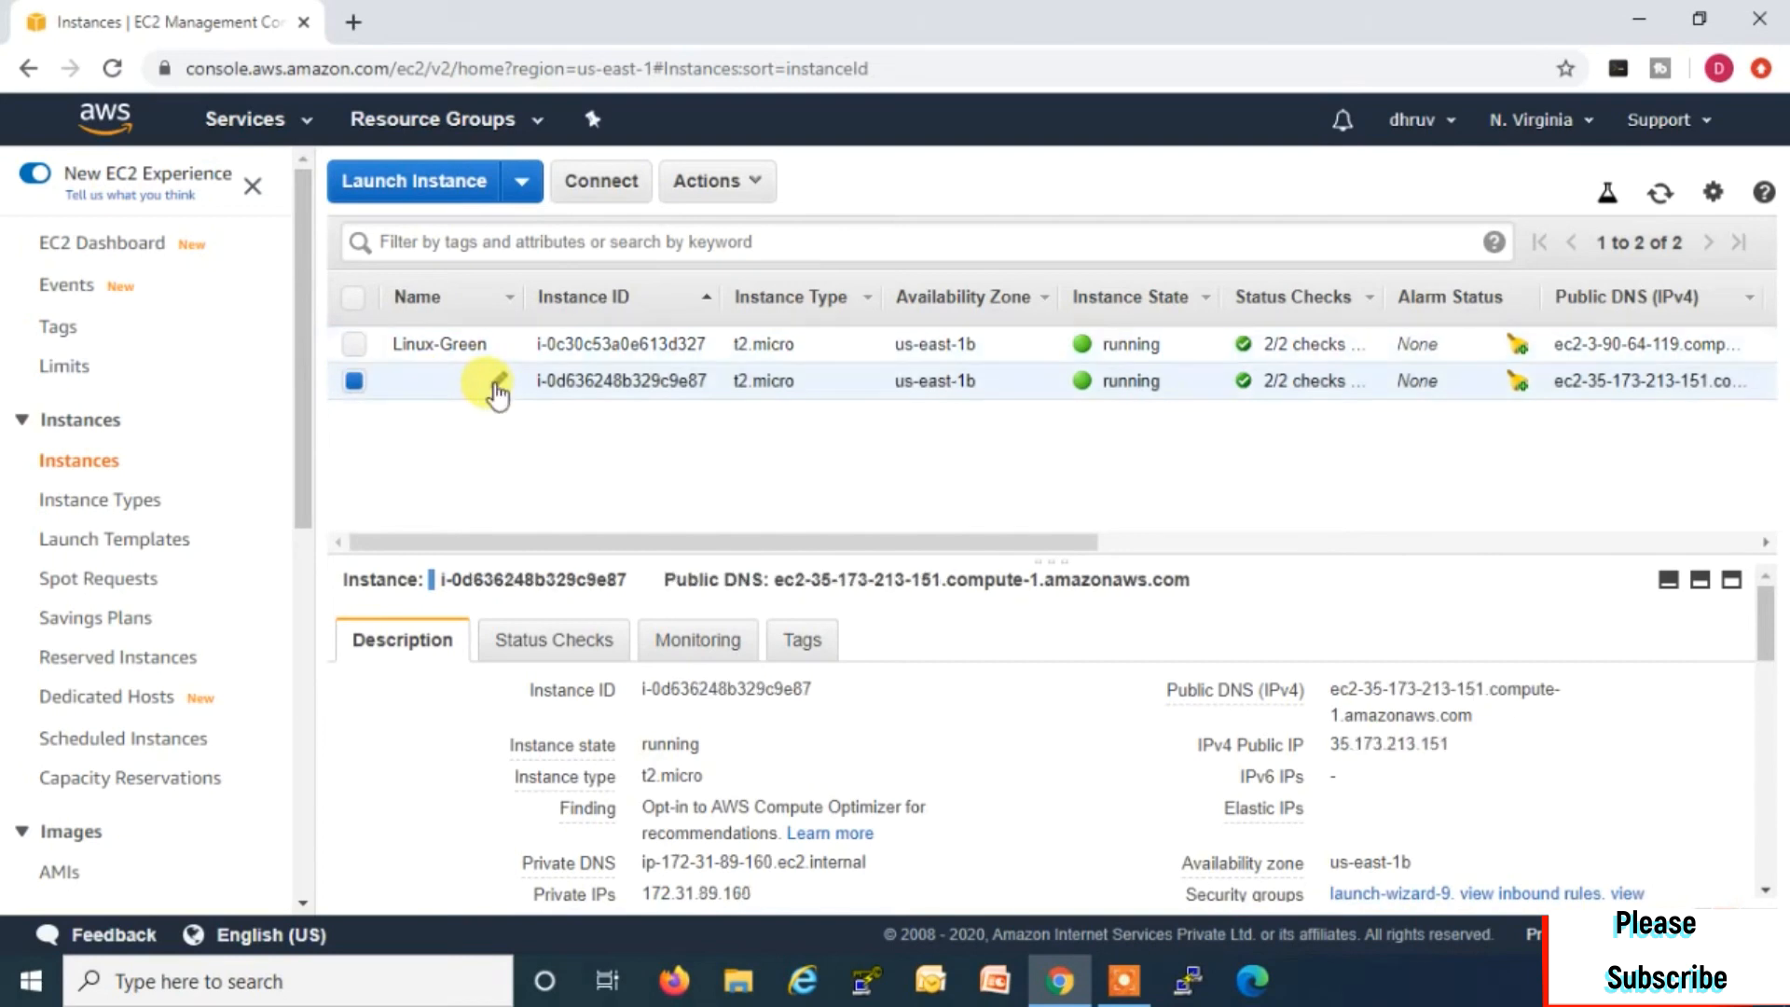
click(502, 382)
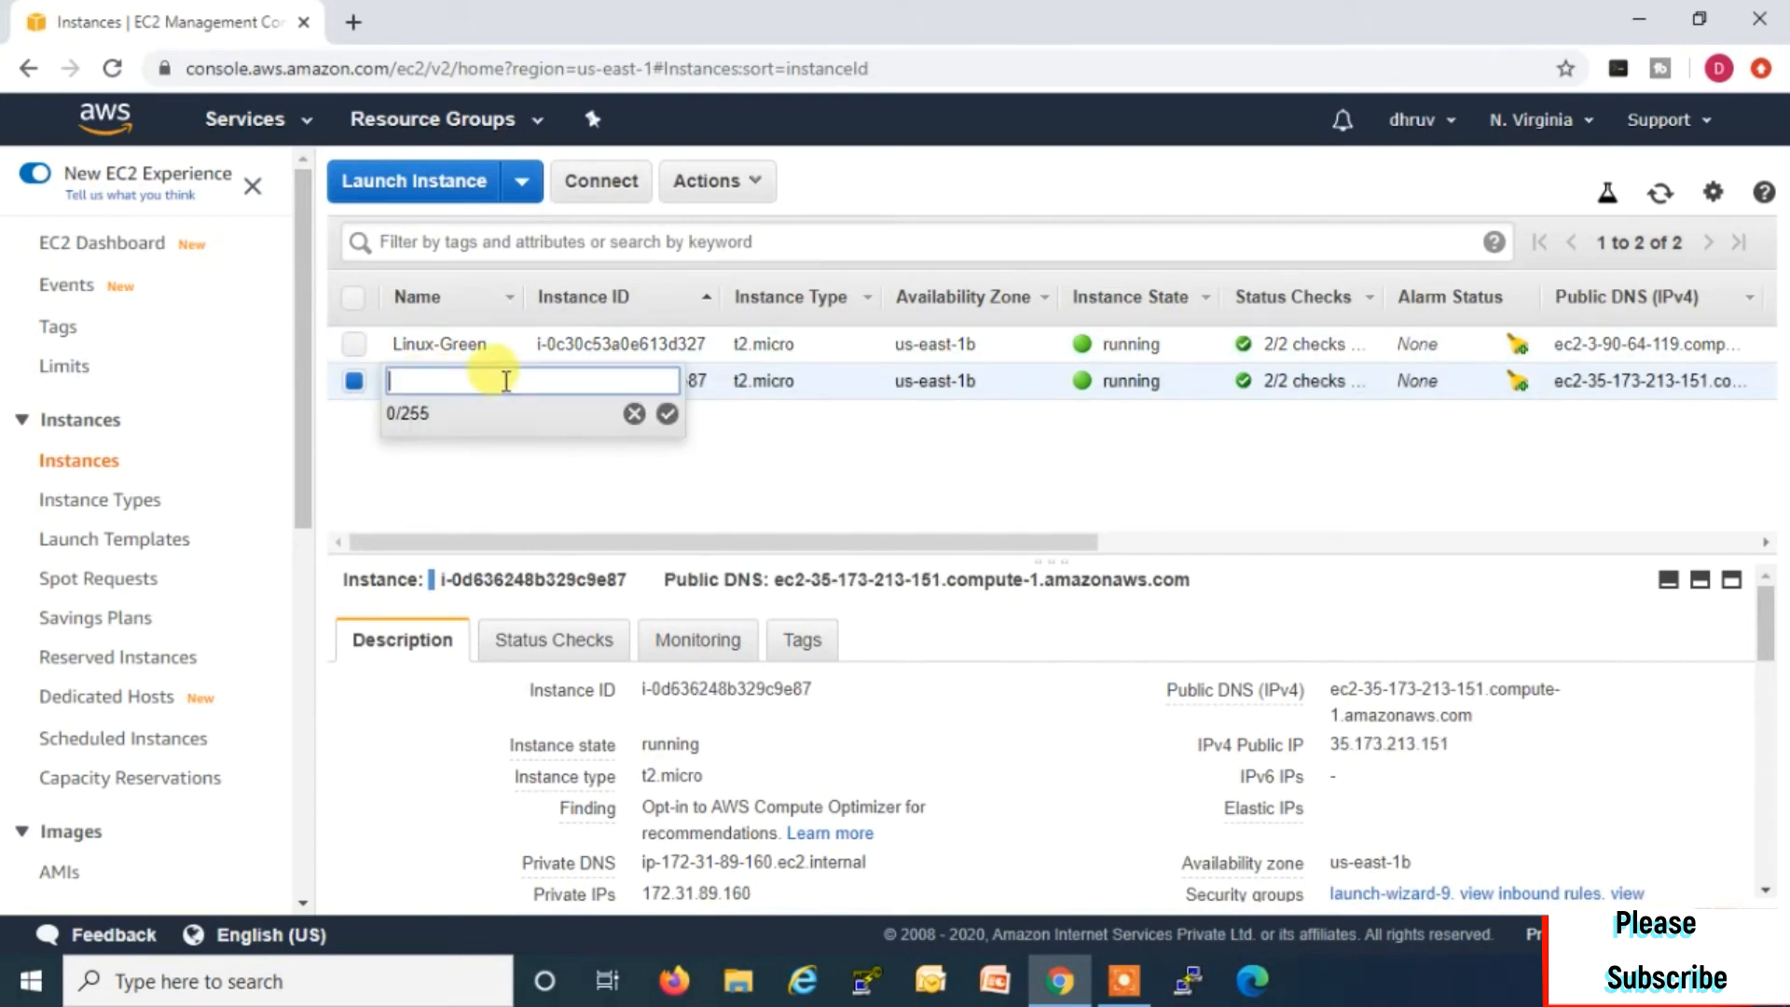
text(Linux)
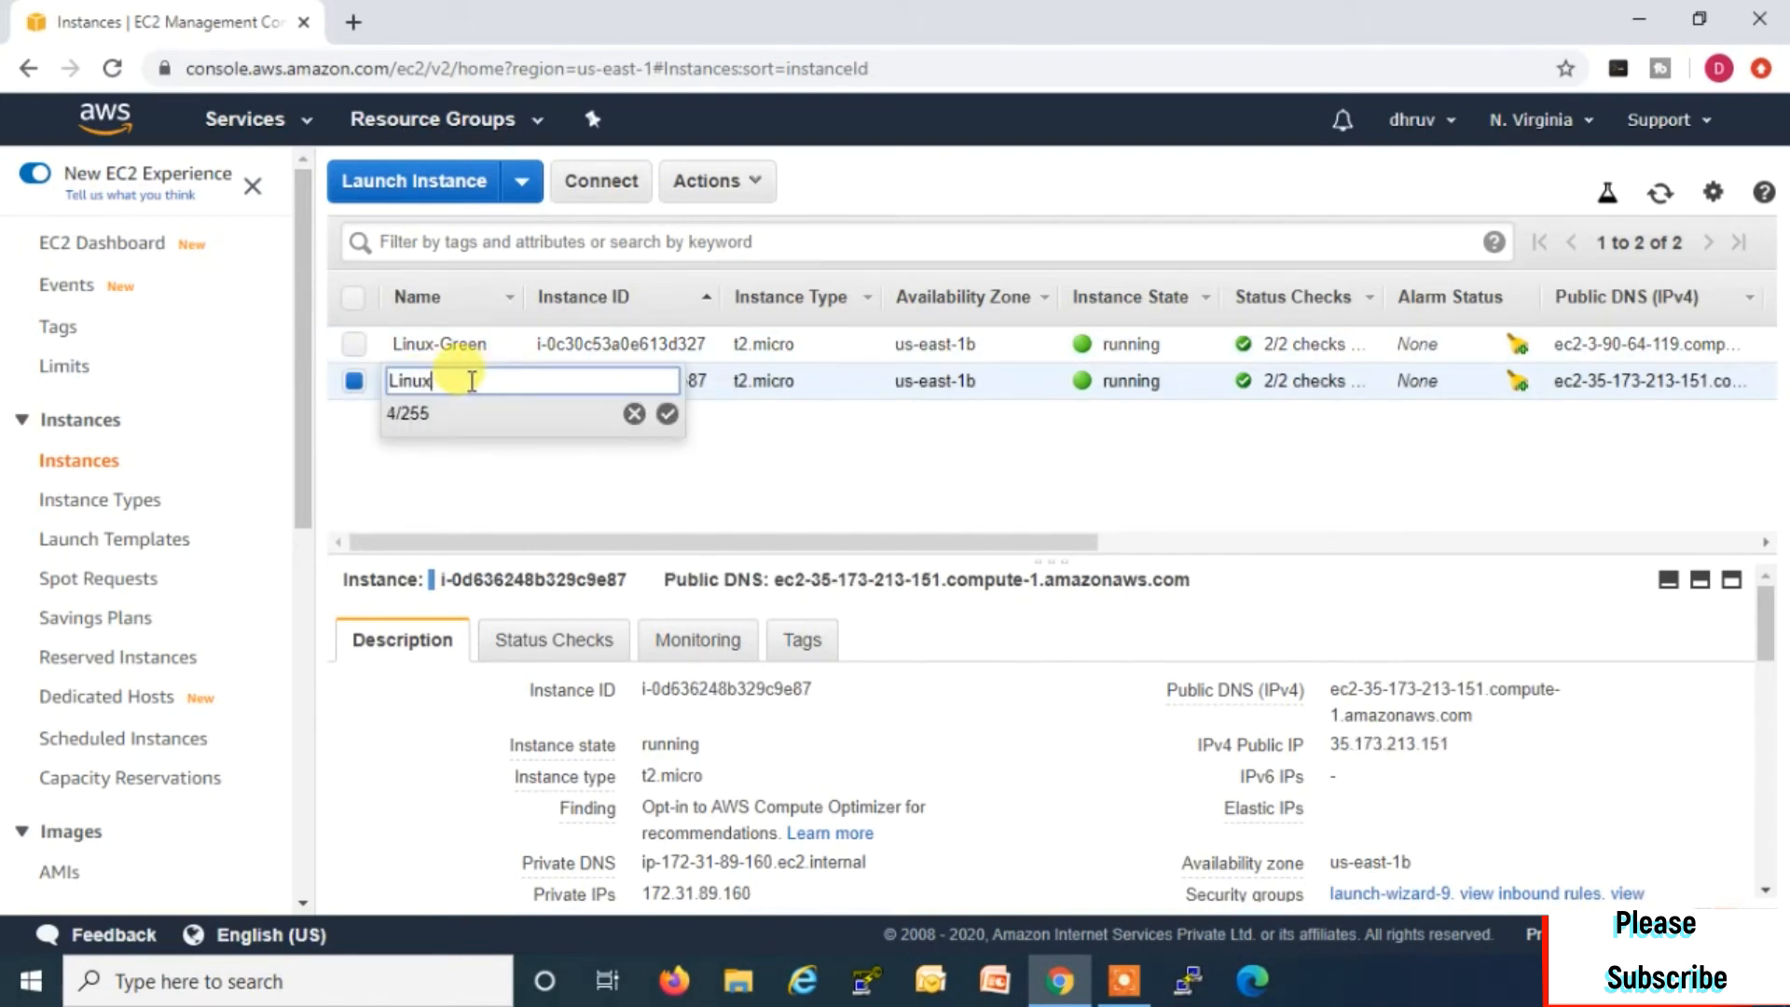
text(-Blue)
click(667, 413)
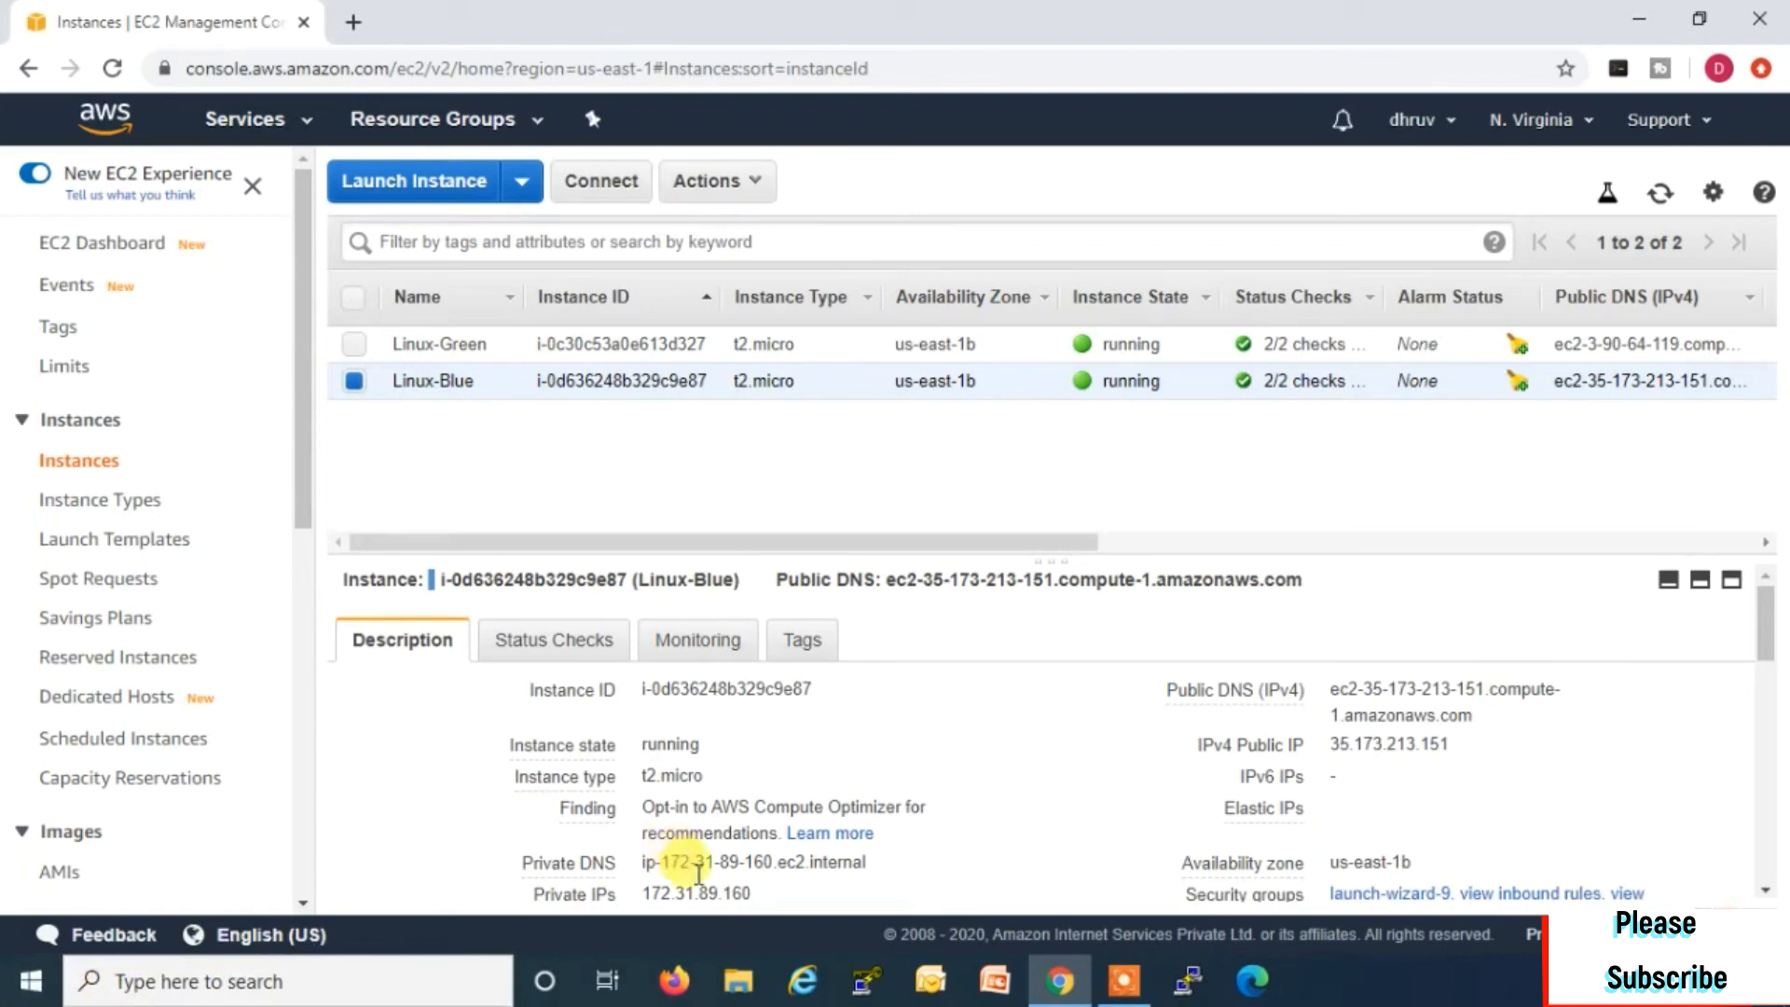
Step: Switch to PuTTY Key Generator and load the Linux-FSx PEM key from Downloads, showing all file types
click(864, 981)
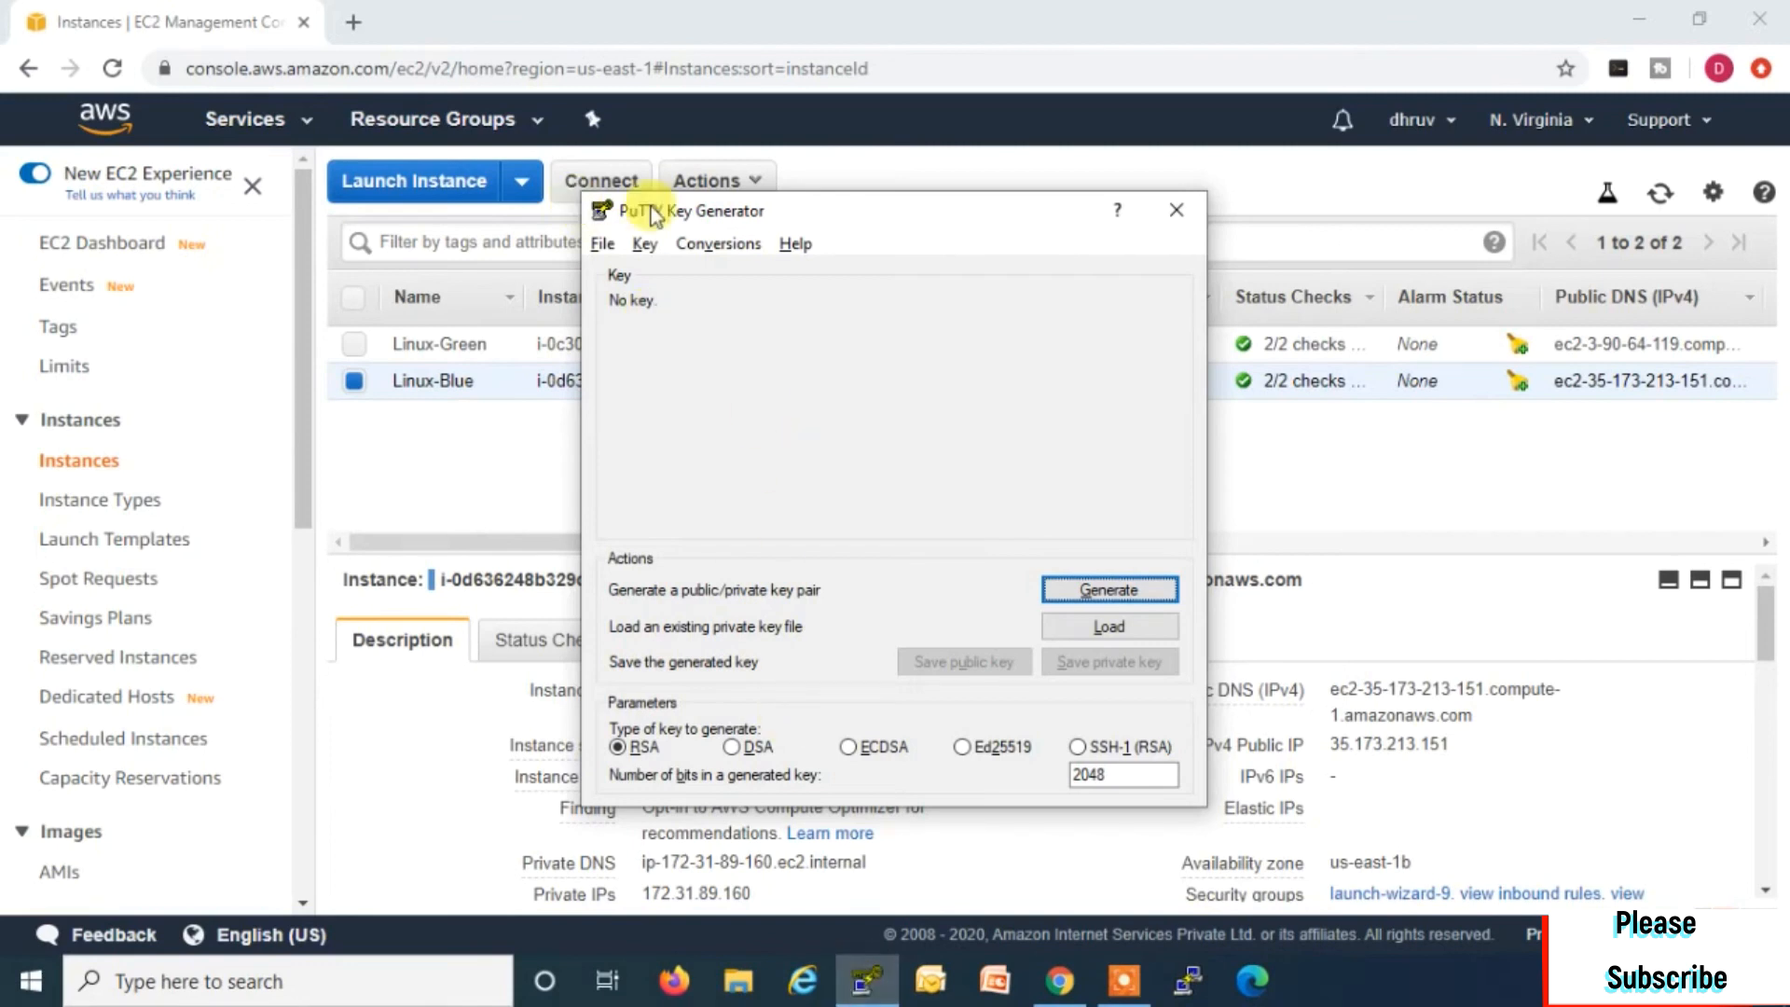
click(1098, 624)
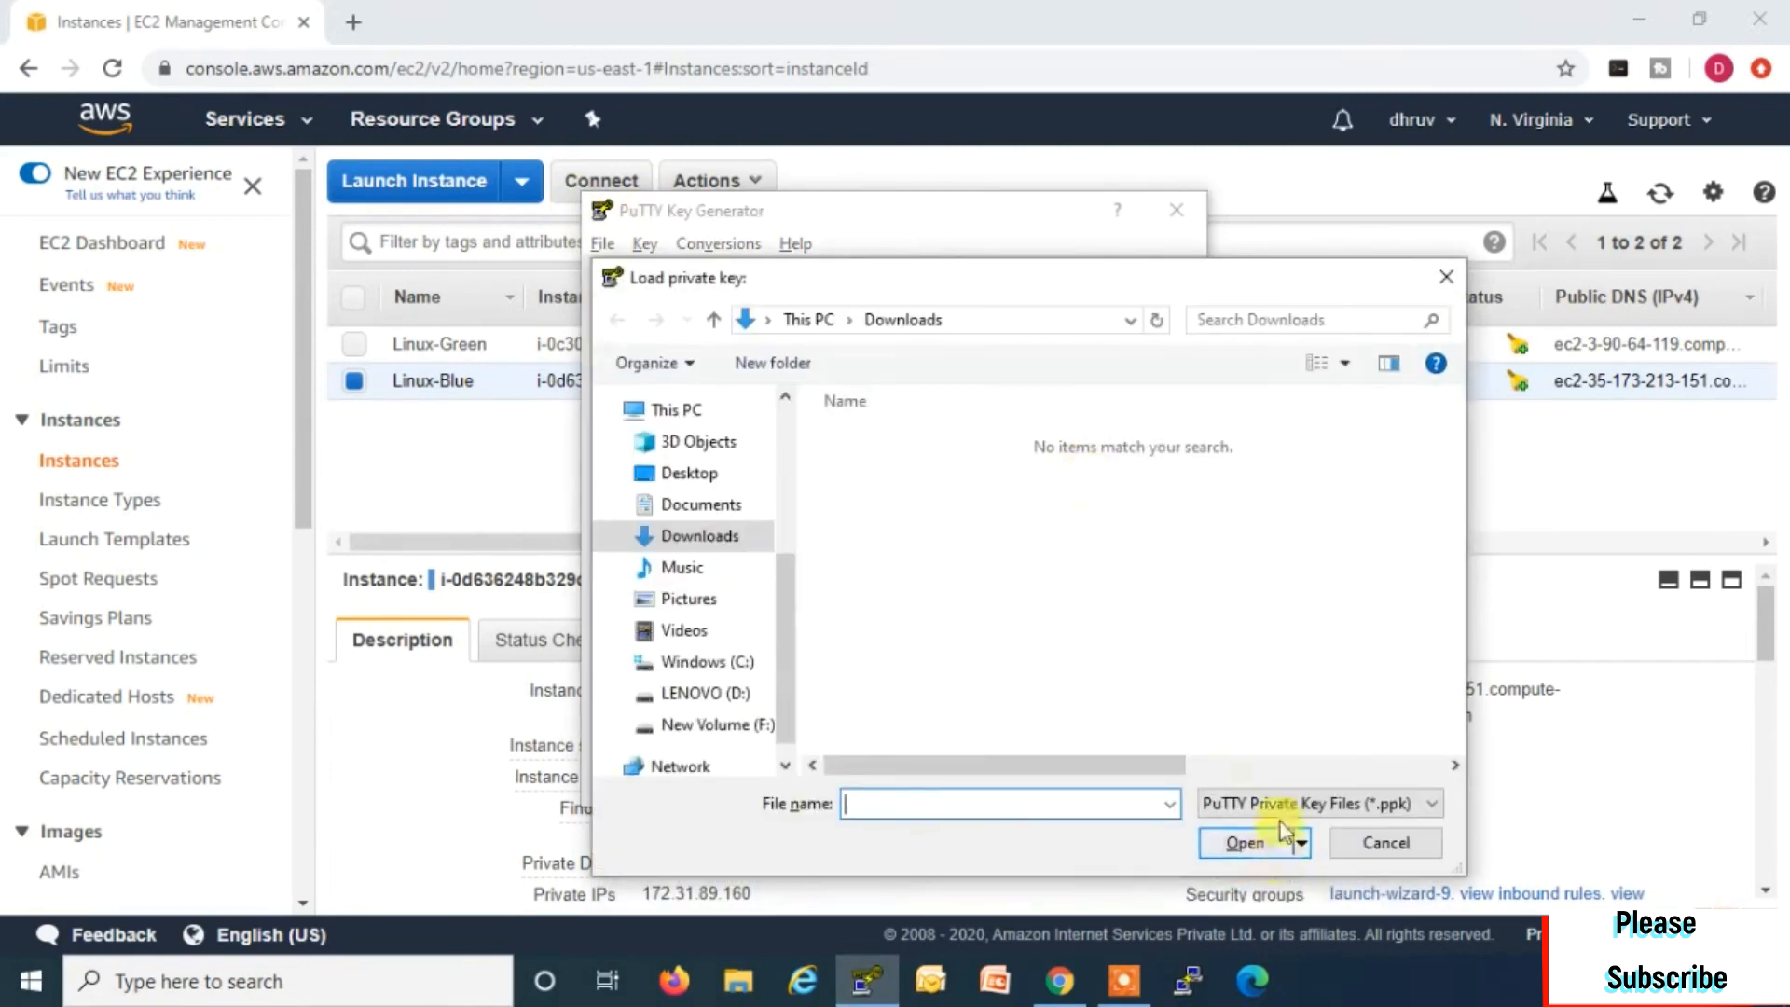
click(1287, 789)
click(1259, 850)
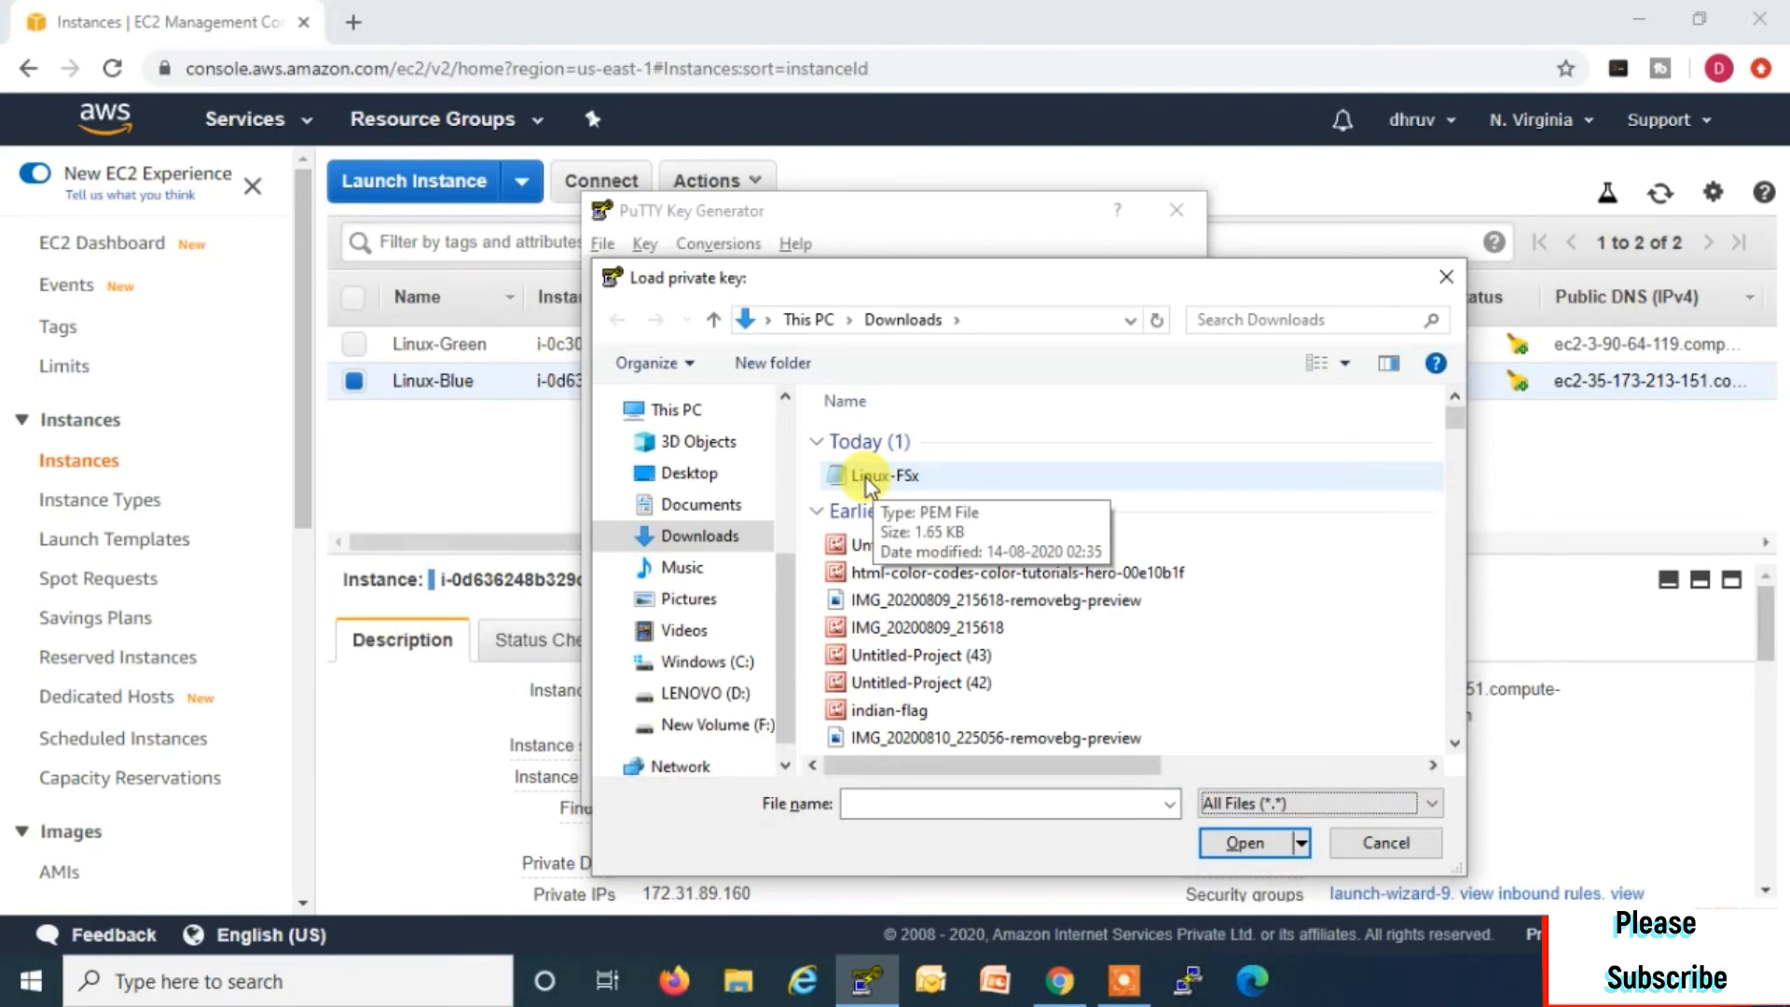
click(865, 479)
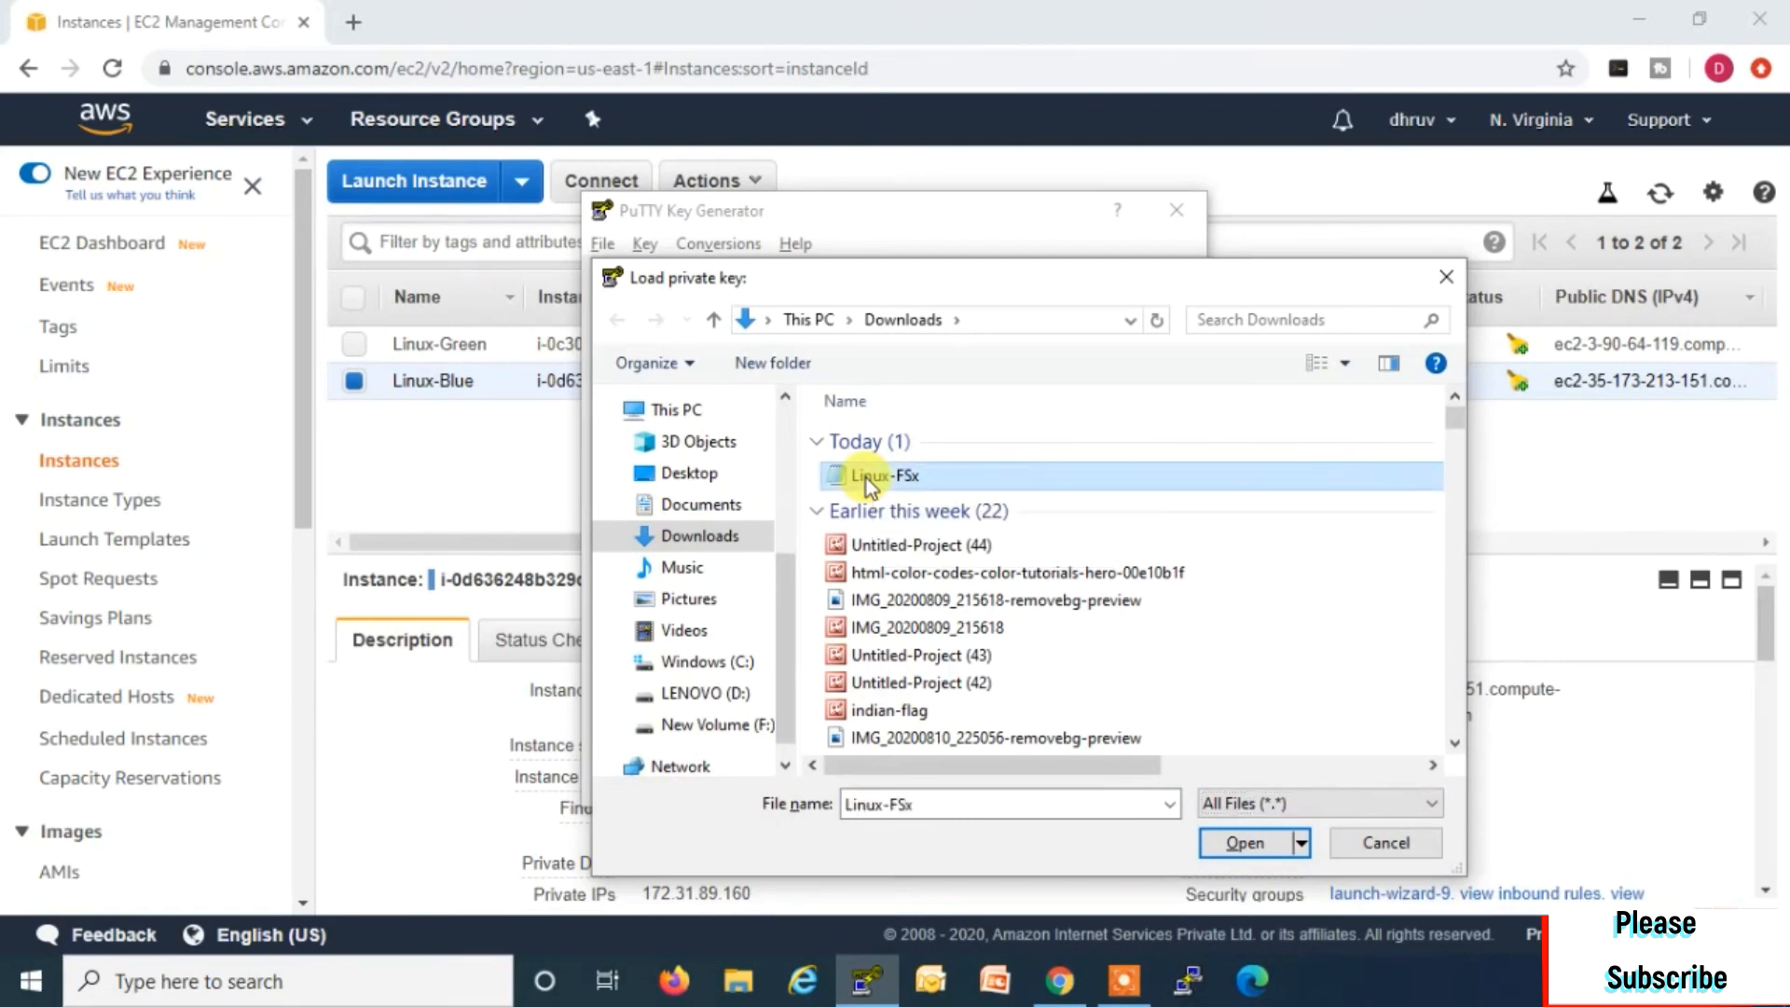
click(1224, 835)
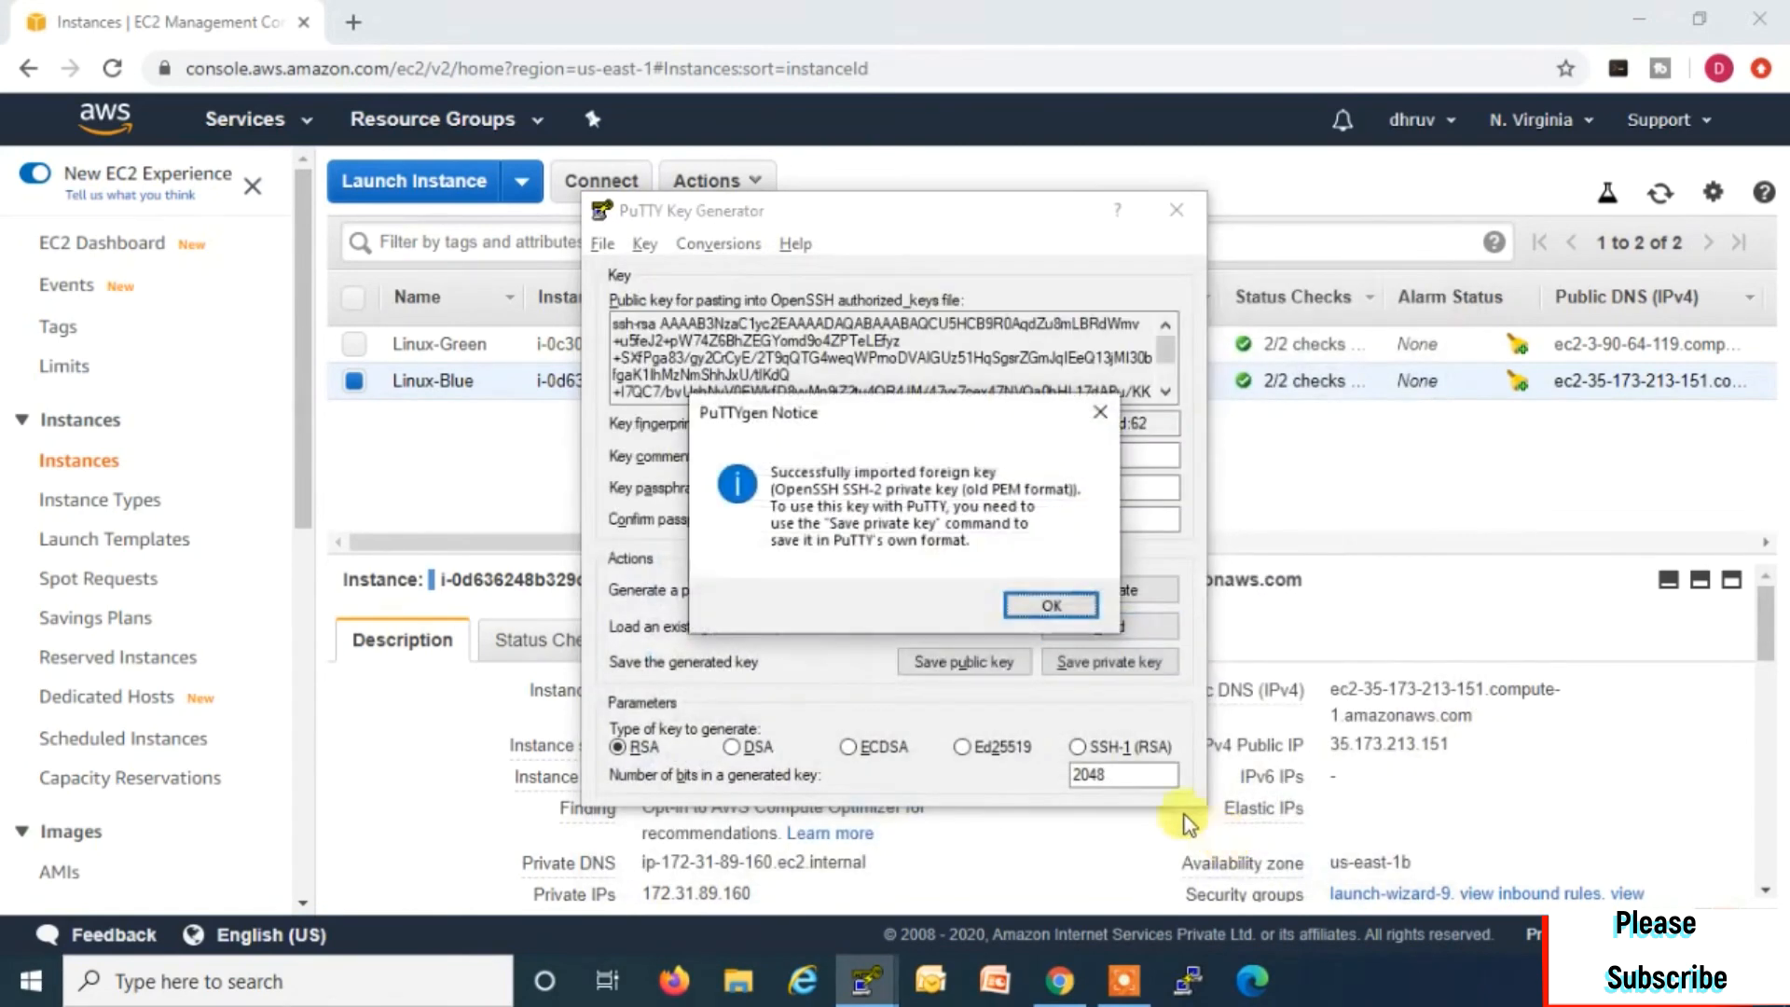
click(1060, 609)
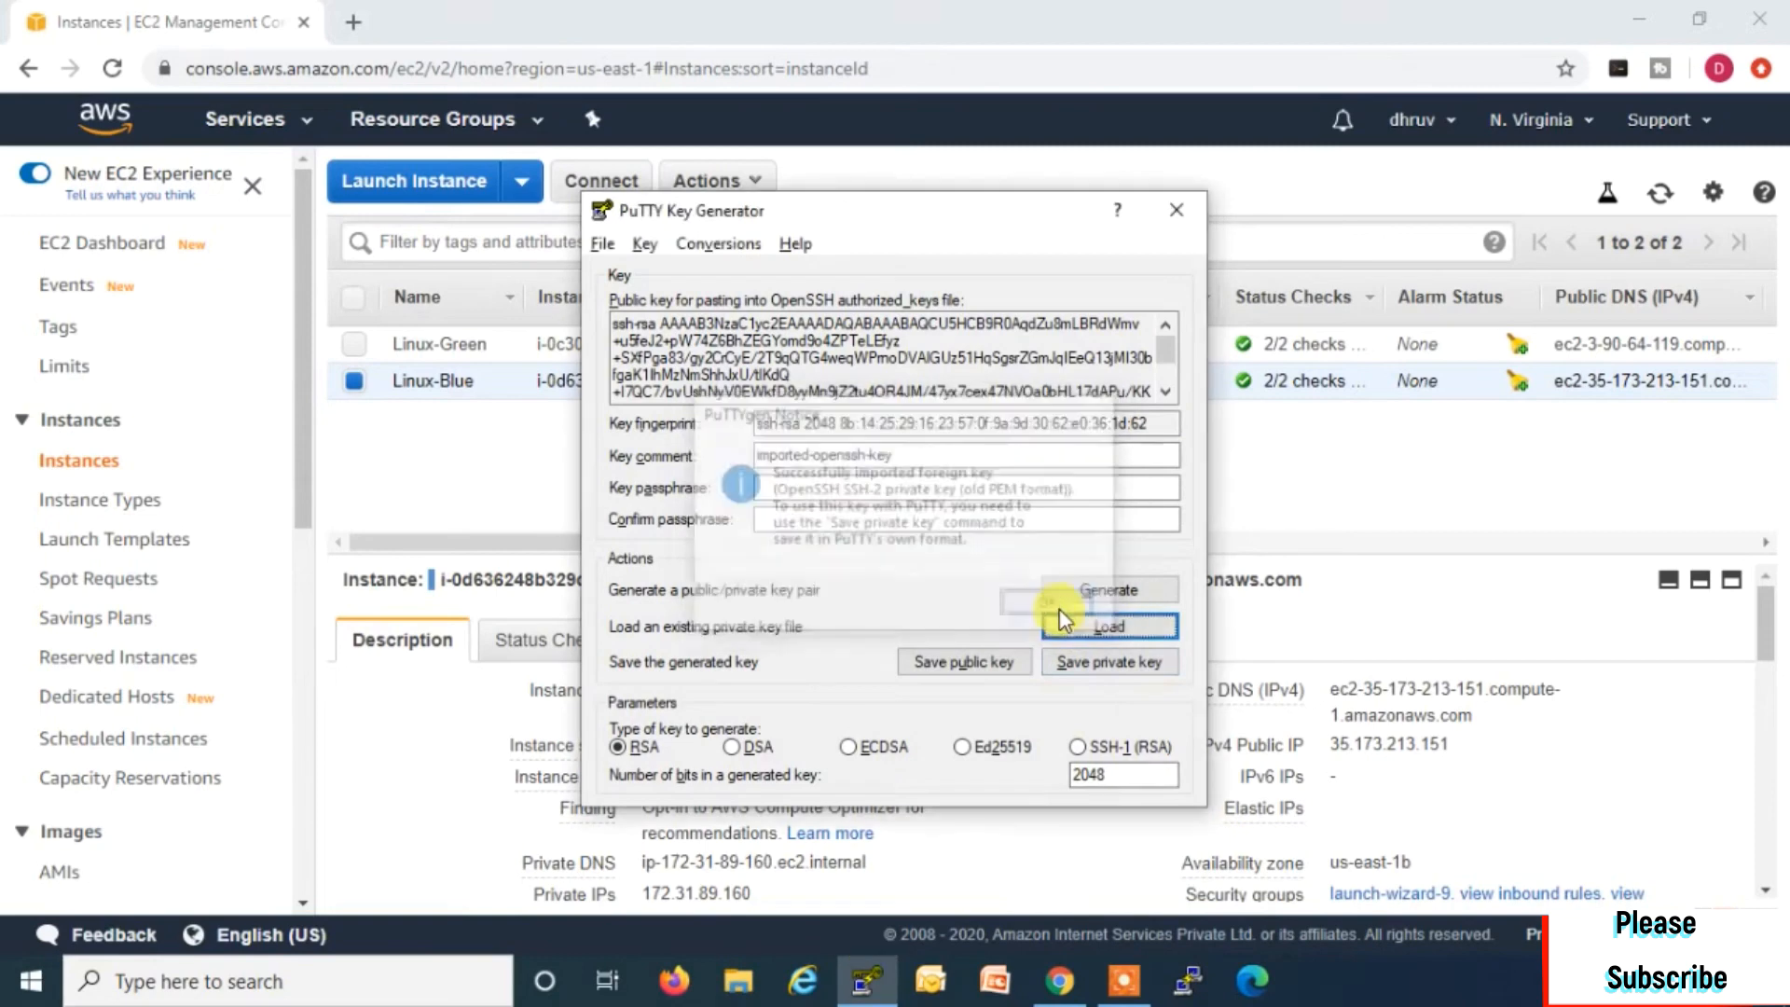
Step: Save the private key without a passphrase in Downloads as Private-Linux-Luster-KetPair in PPK format and close the key generator
click(1095, 664)
click(918, 585)
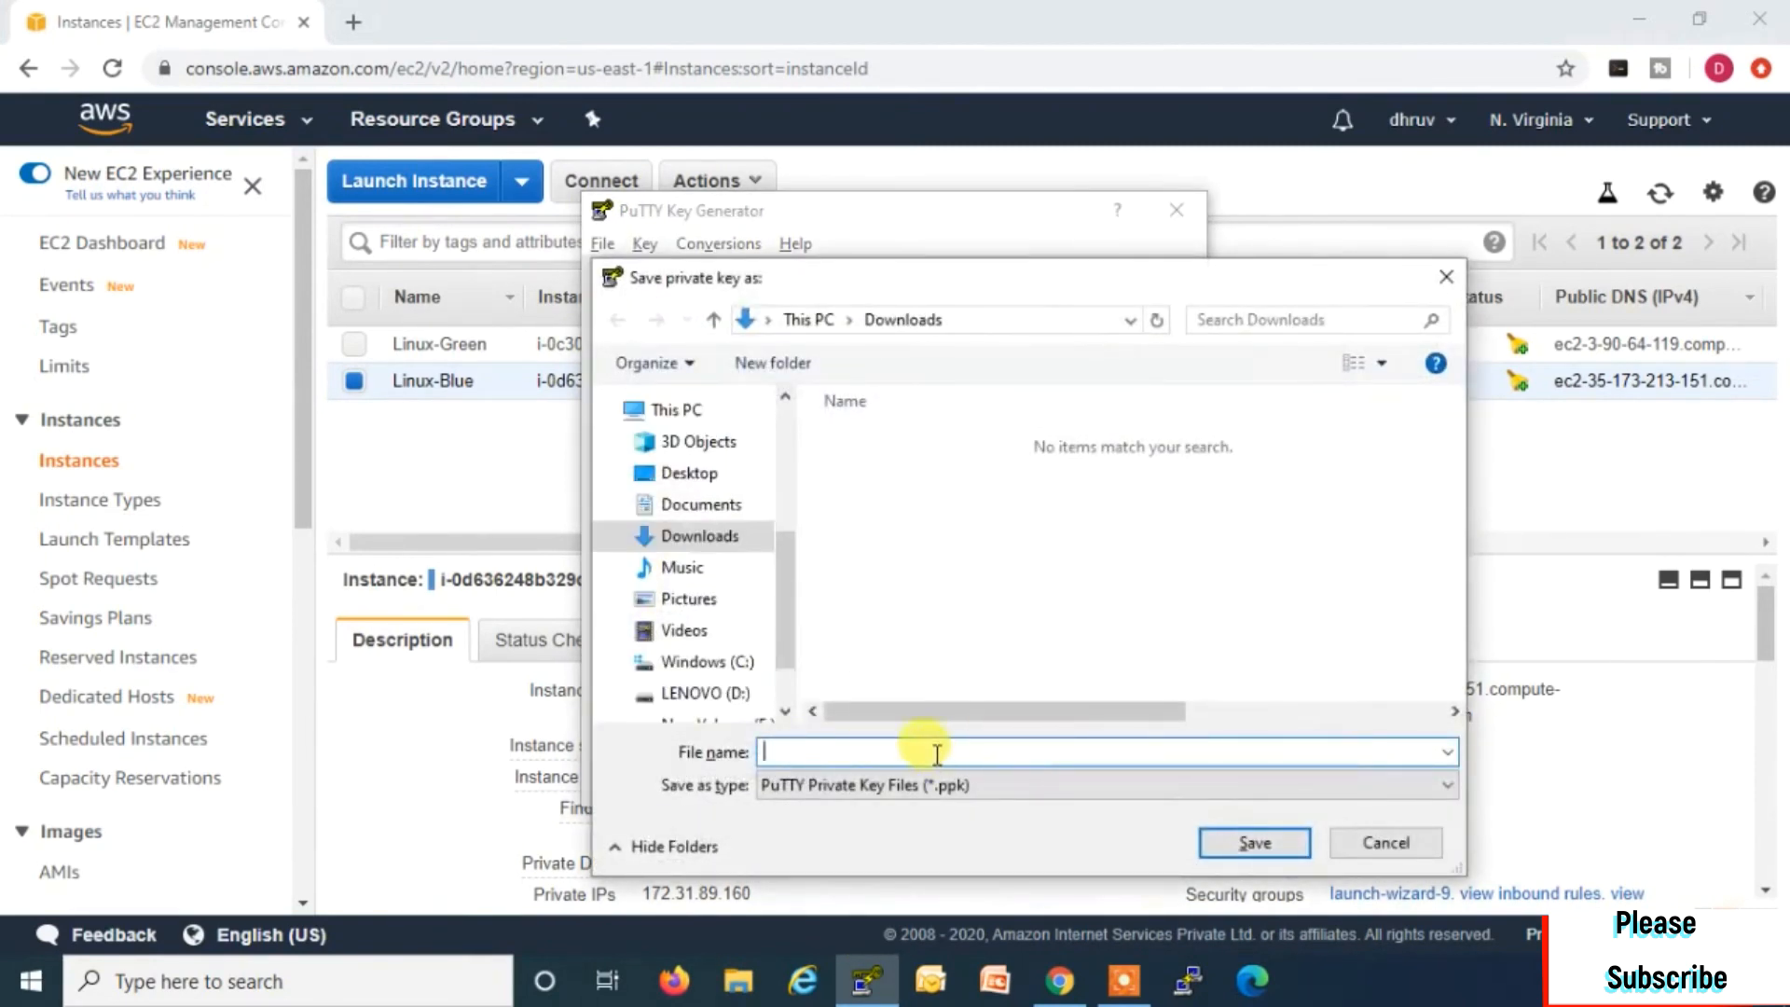
text(Priv)
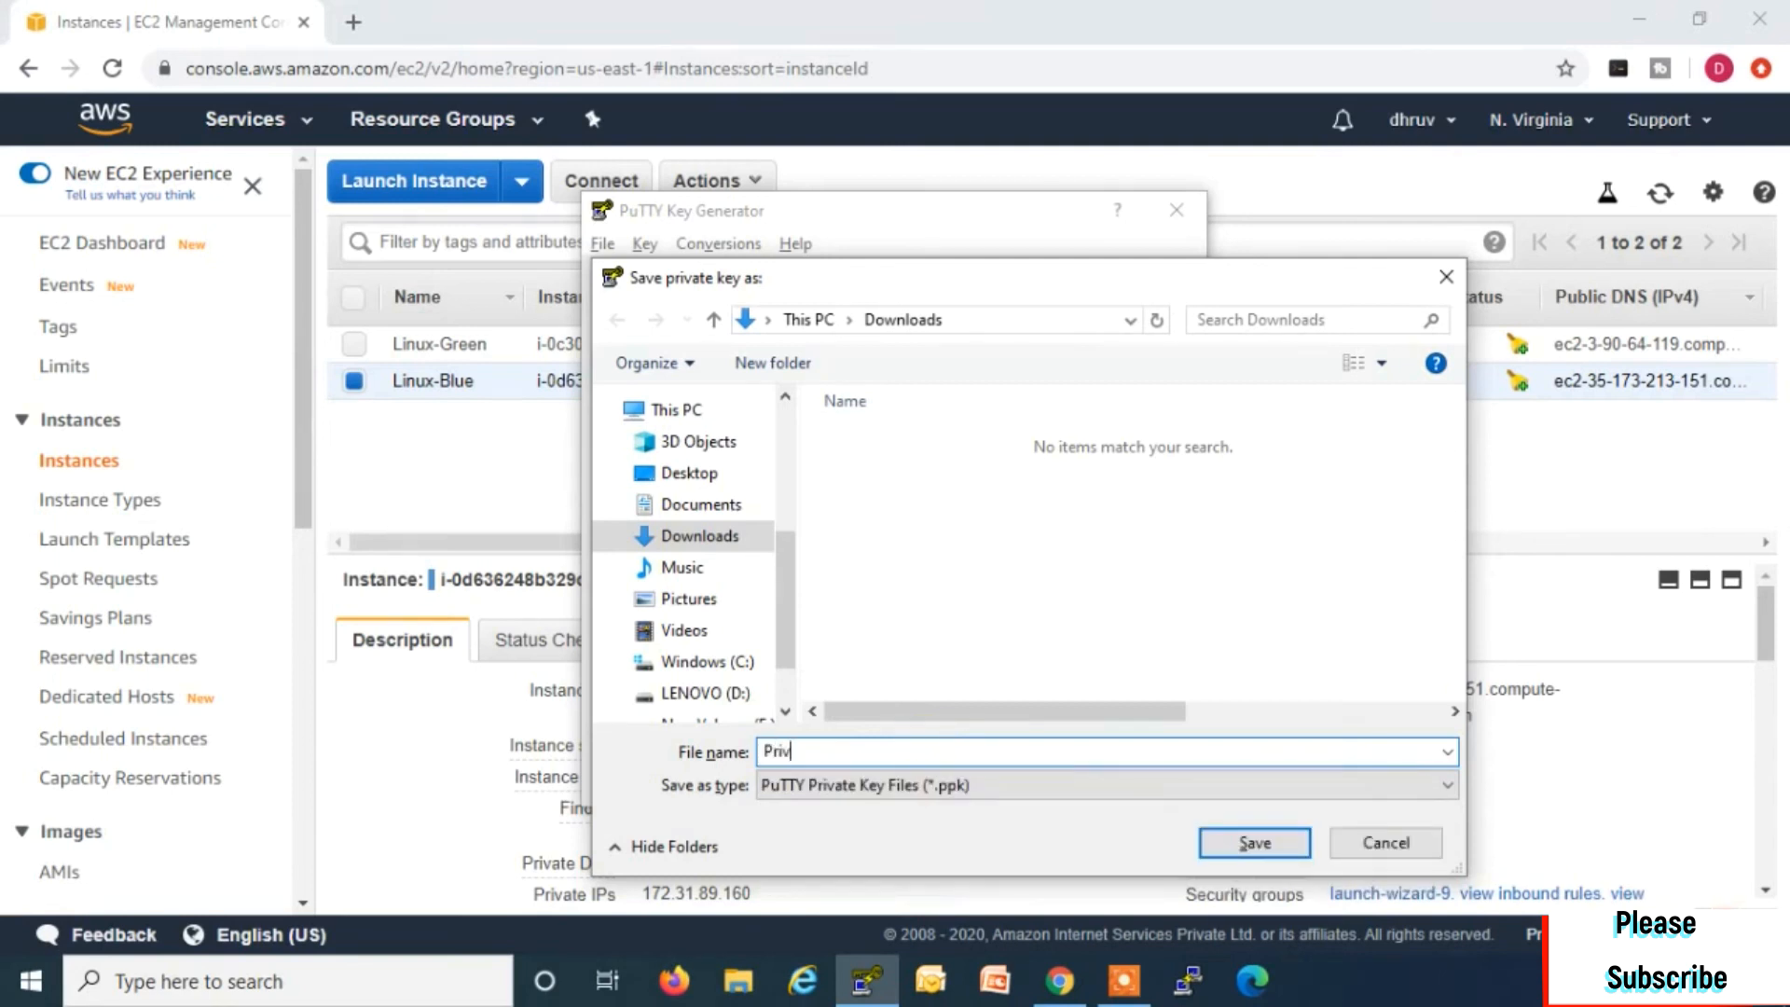
text(ate-Linux-Luster-KetPiar)
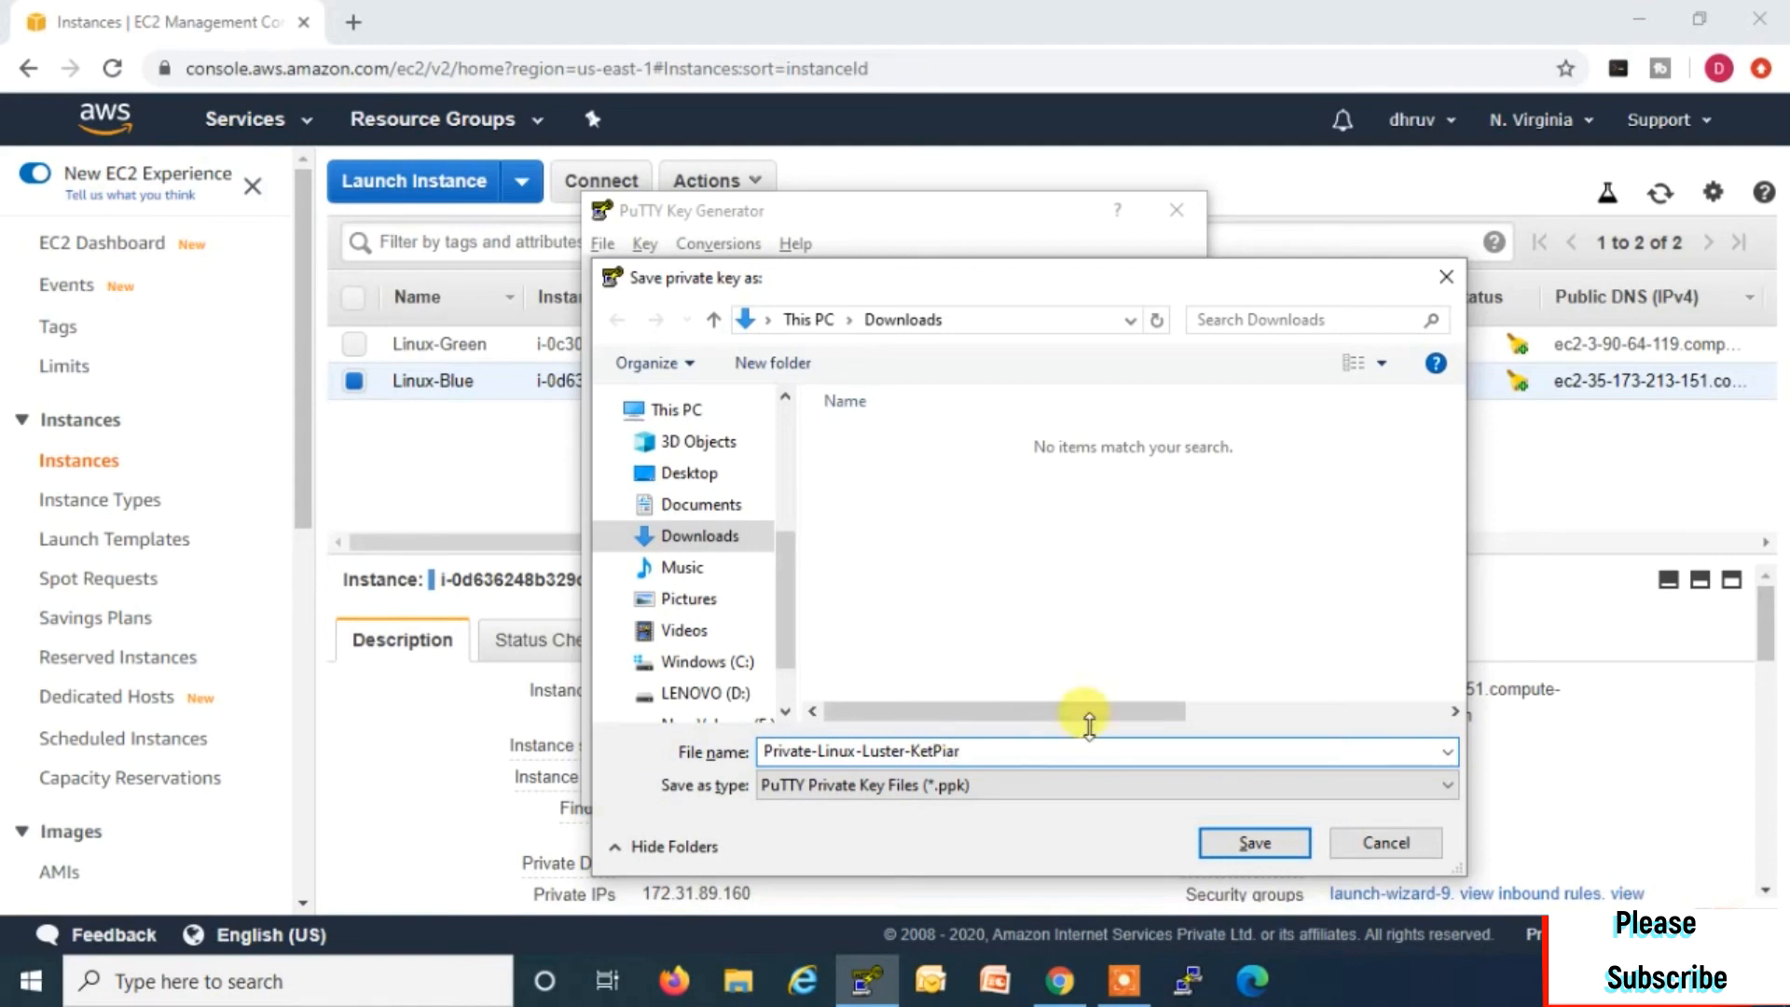
key(BackSpace)
key(BackSpace)
key(BackSpace)
text(air)
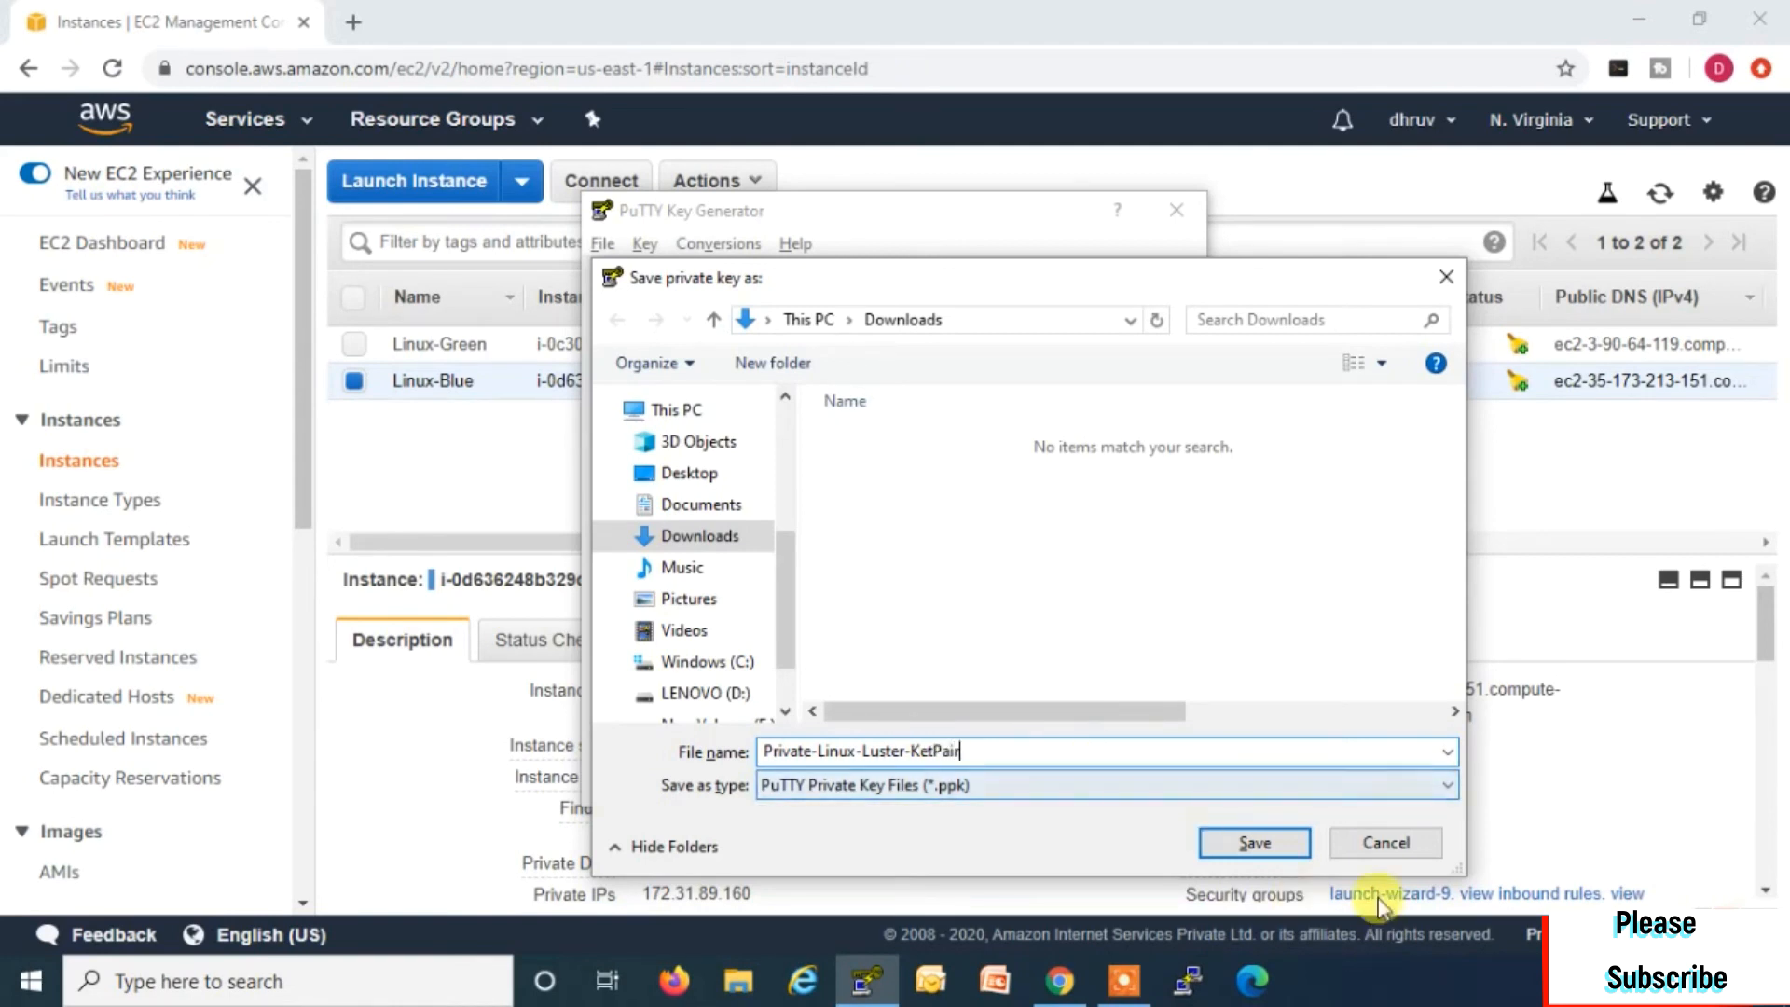
click(1282, 844)
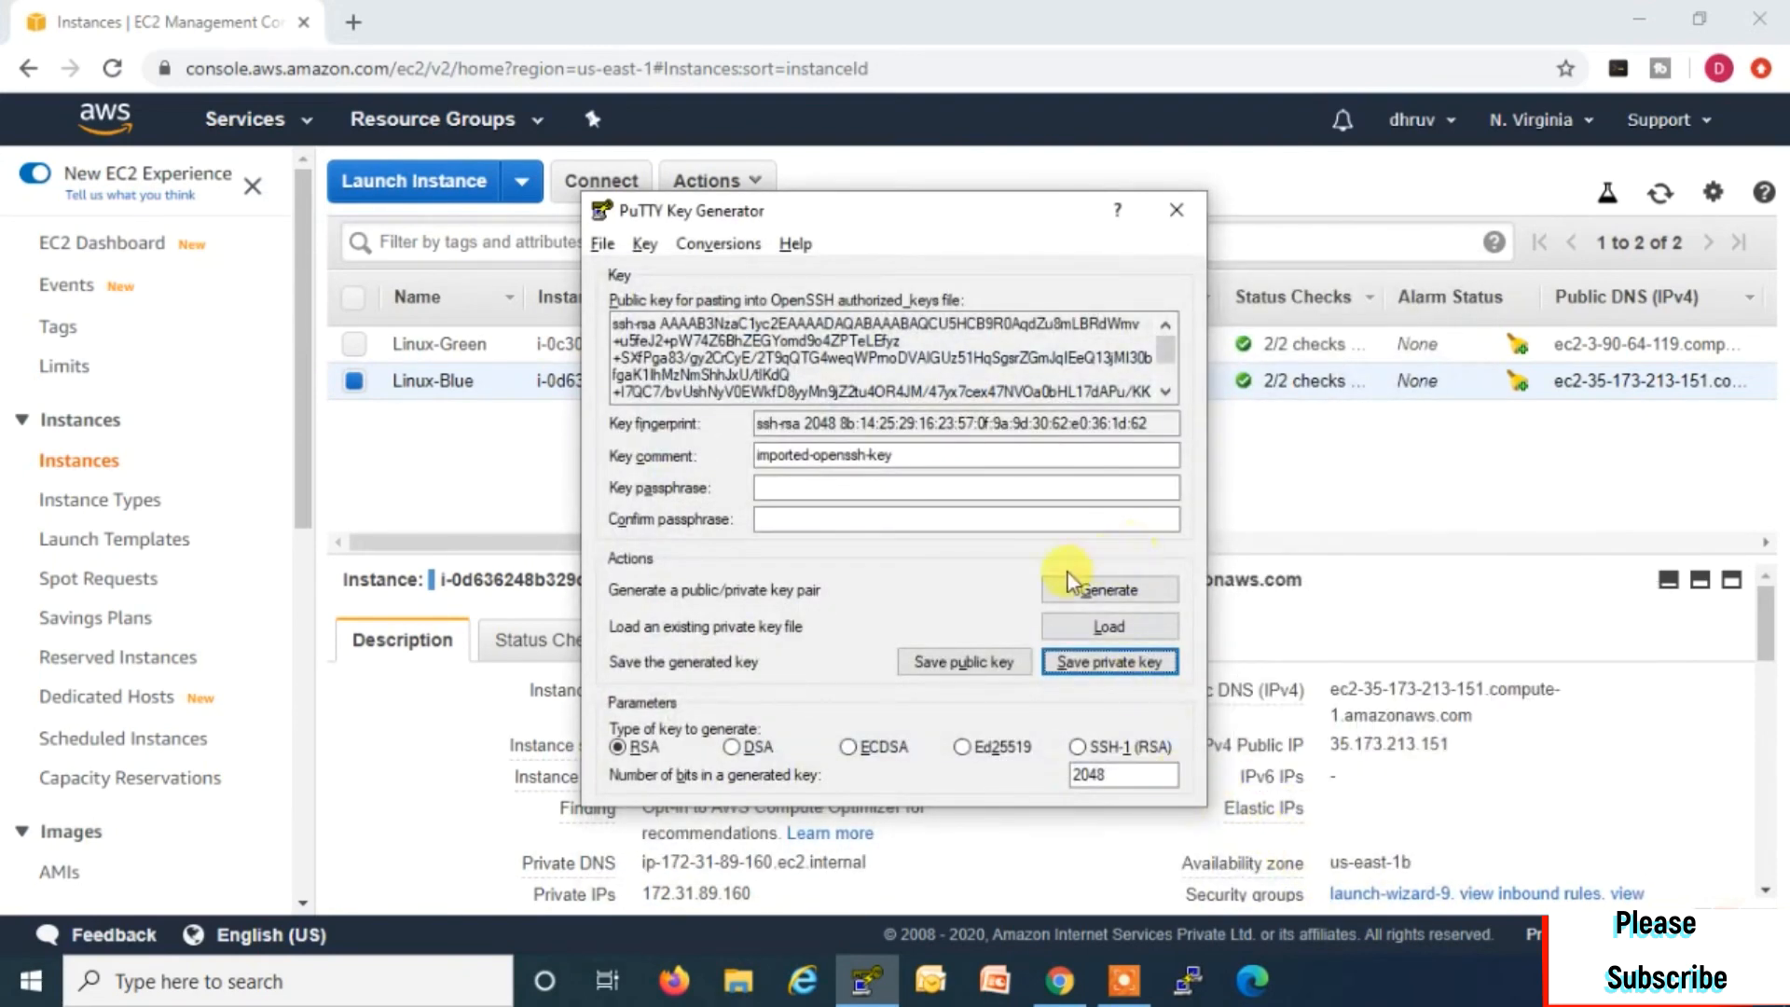
click(1176, 221)
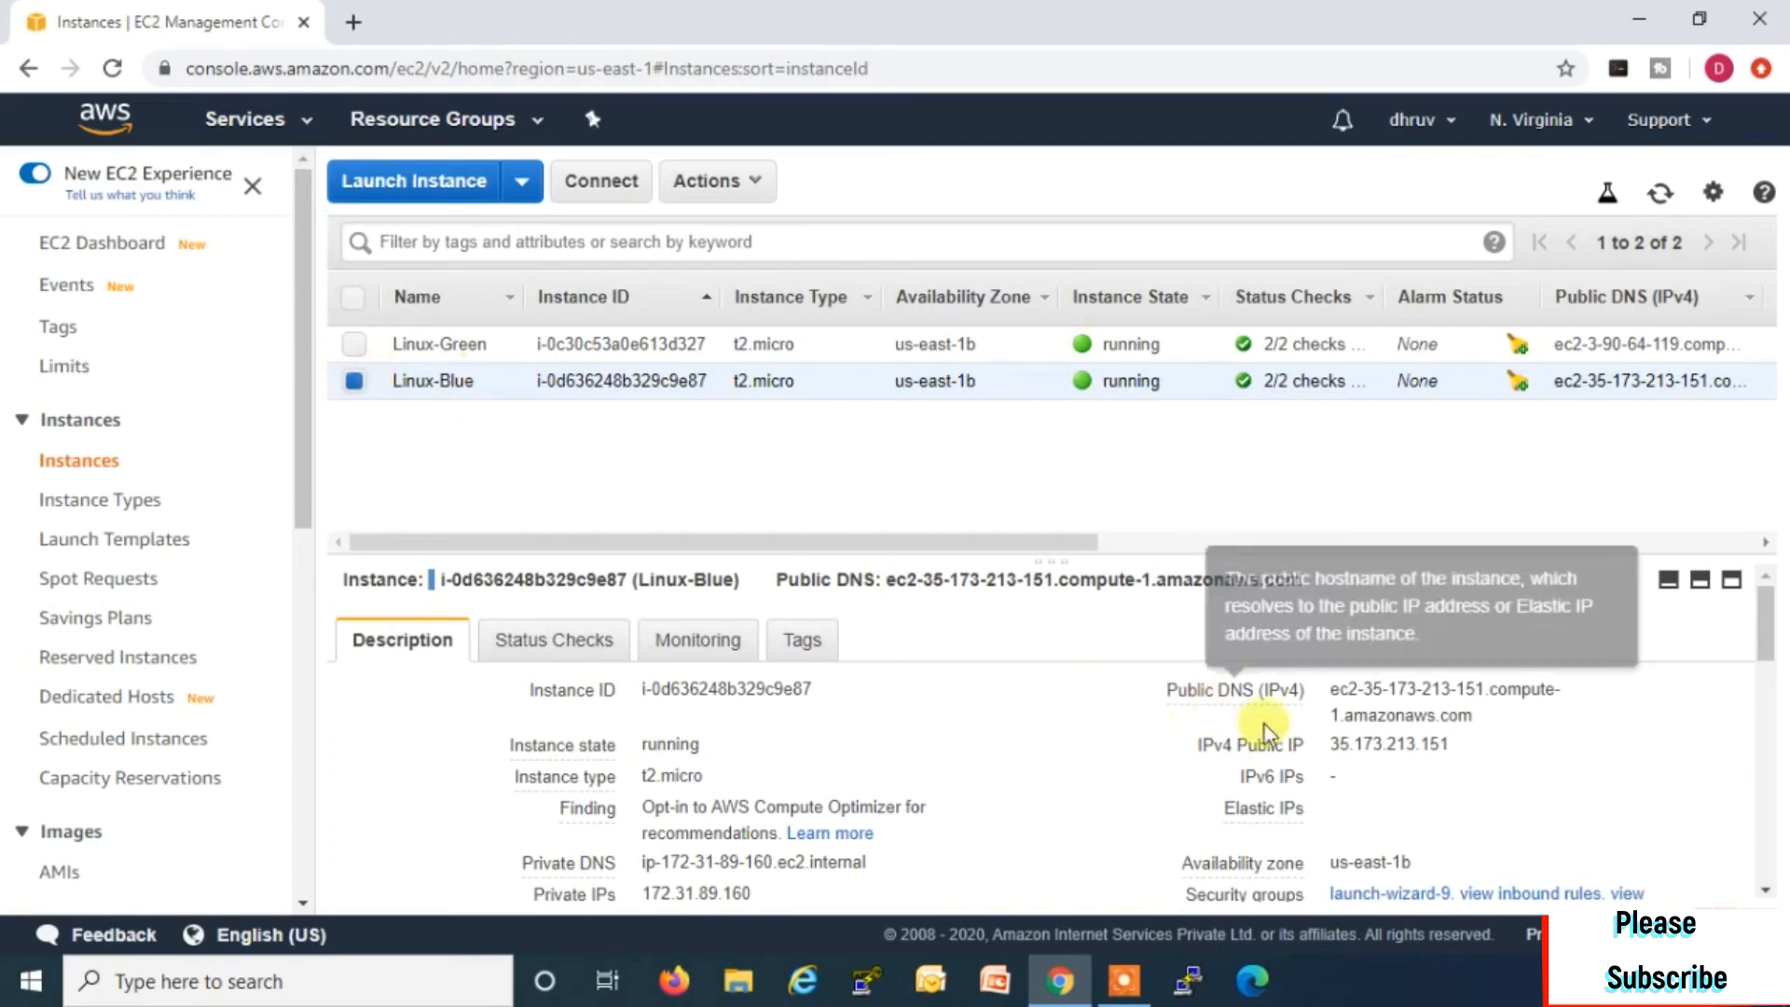
Step: Copy Linux-Blue's IPv4 public IP, and in a PuTTY session set the terminal font to Courier New Bold, size 12
click(1472, 746)
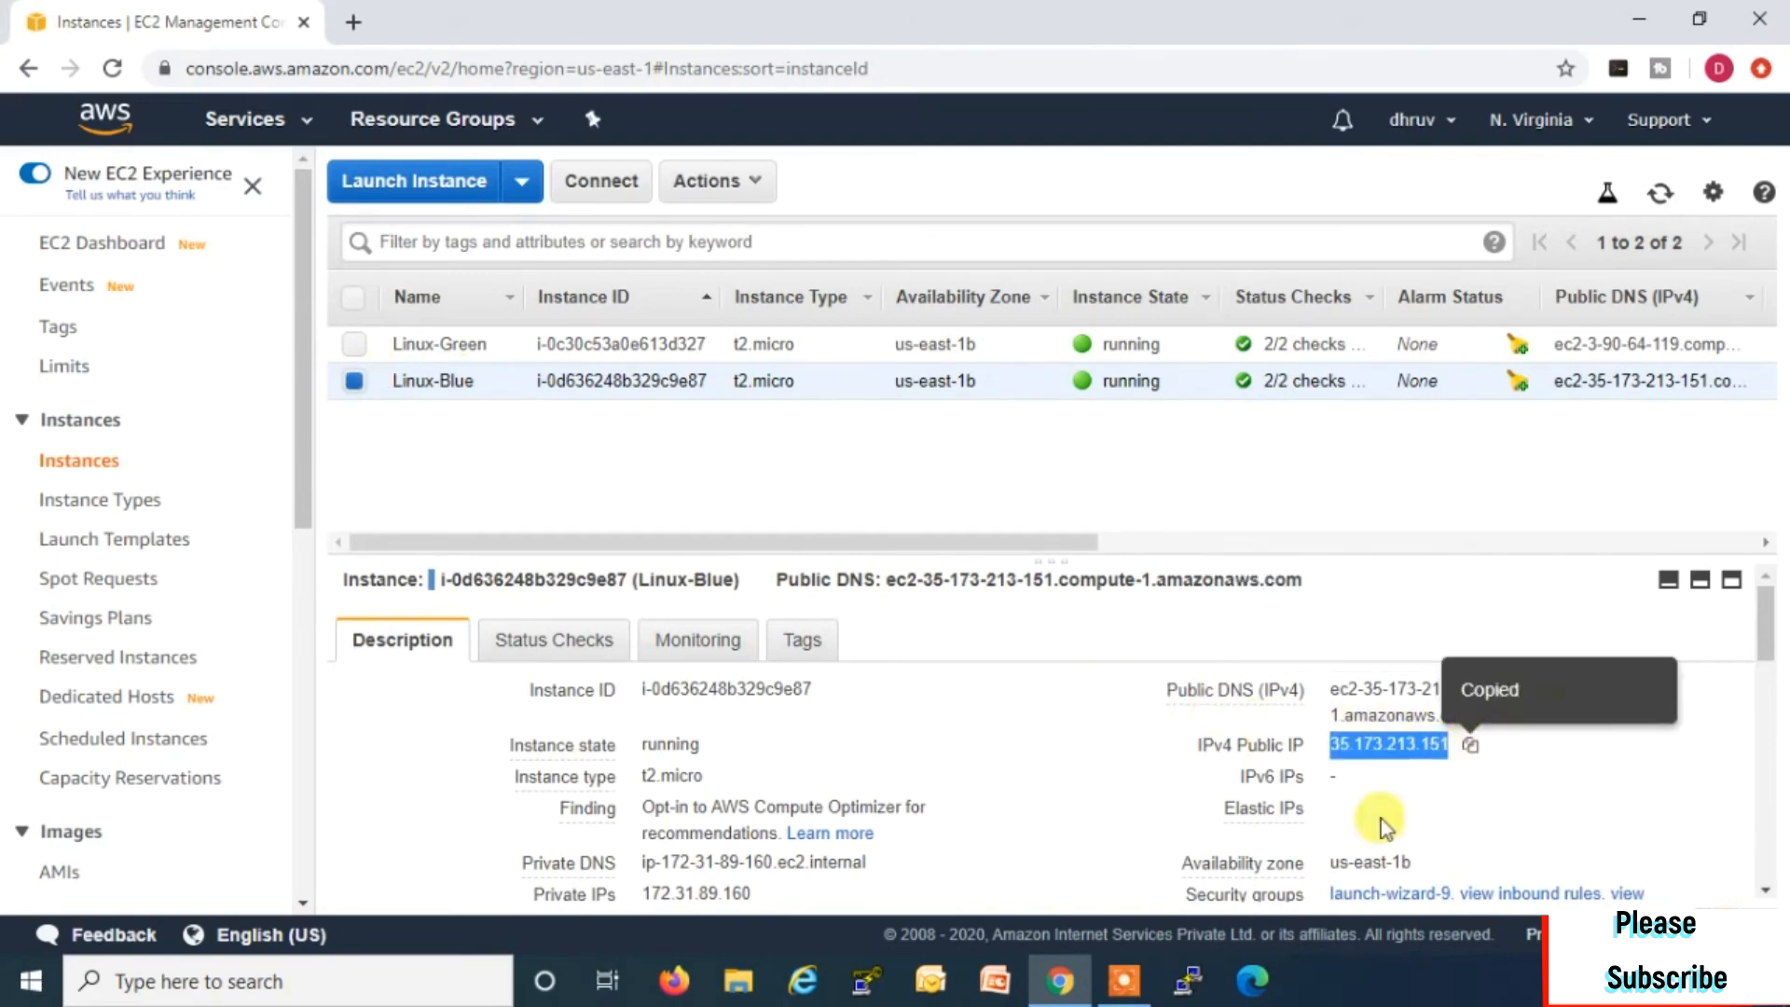
click(1192, 981)
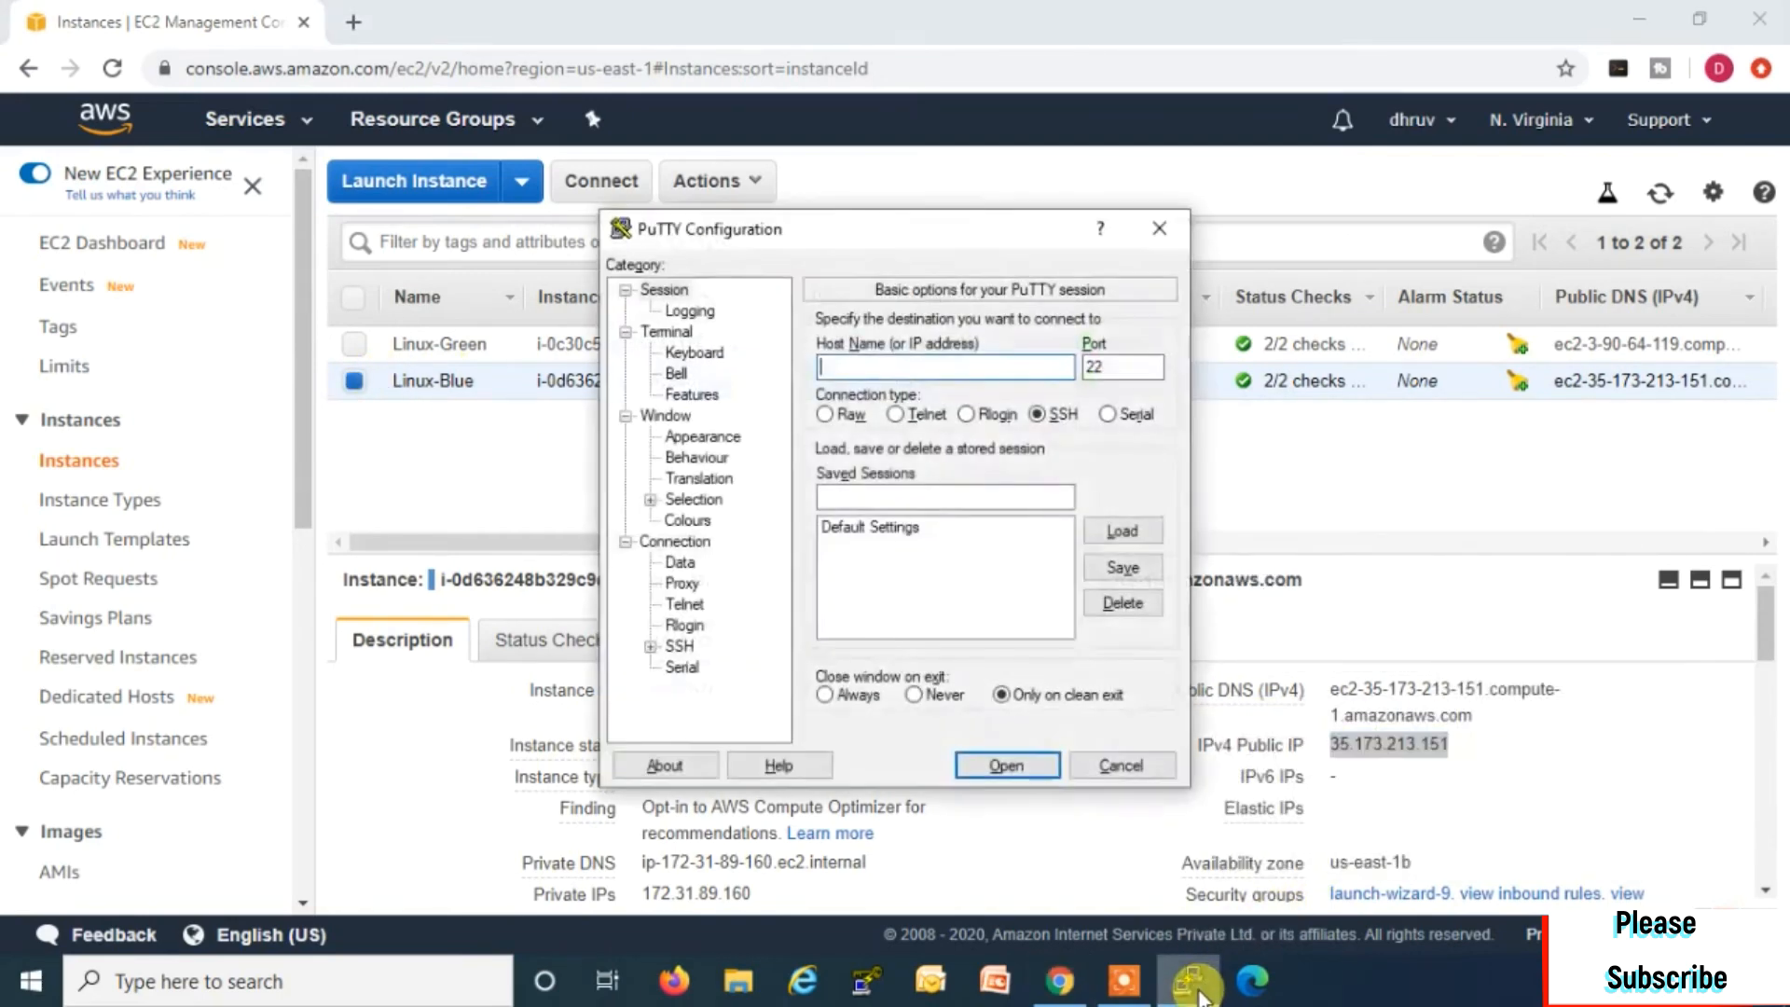
click(713, 437)
click(1138, 474)
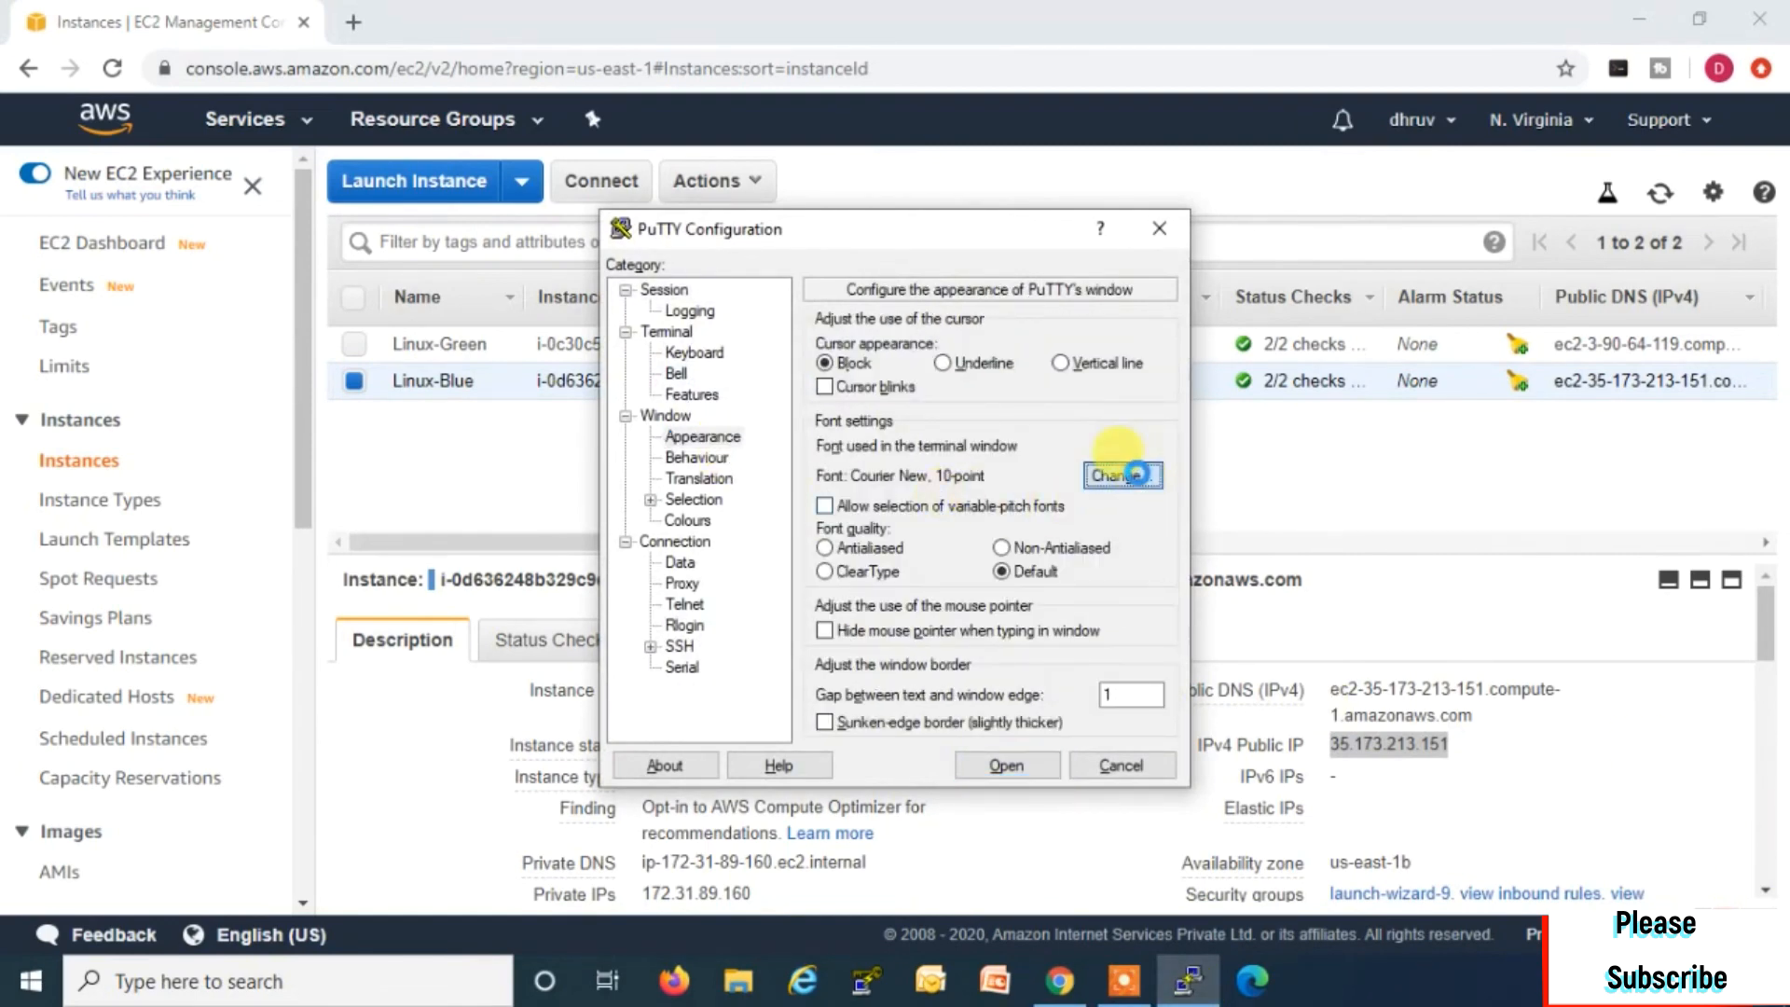
click(1115, 483)
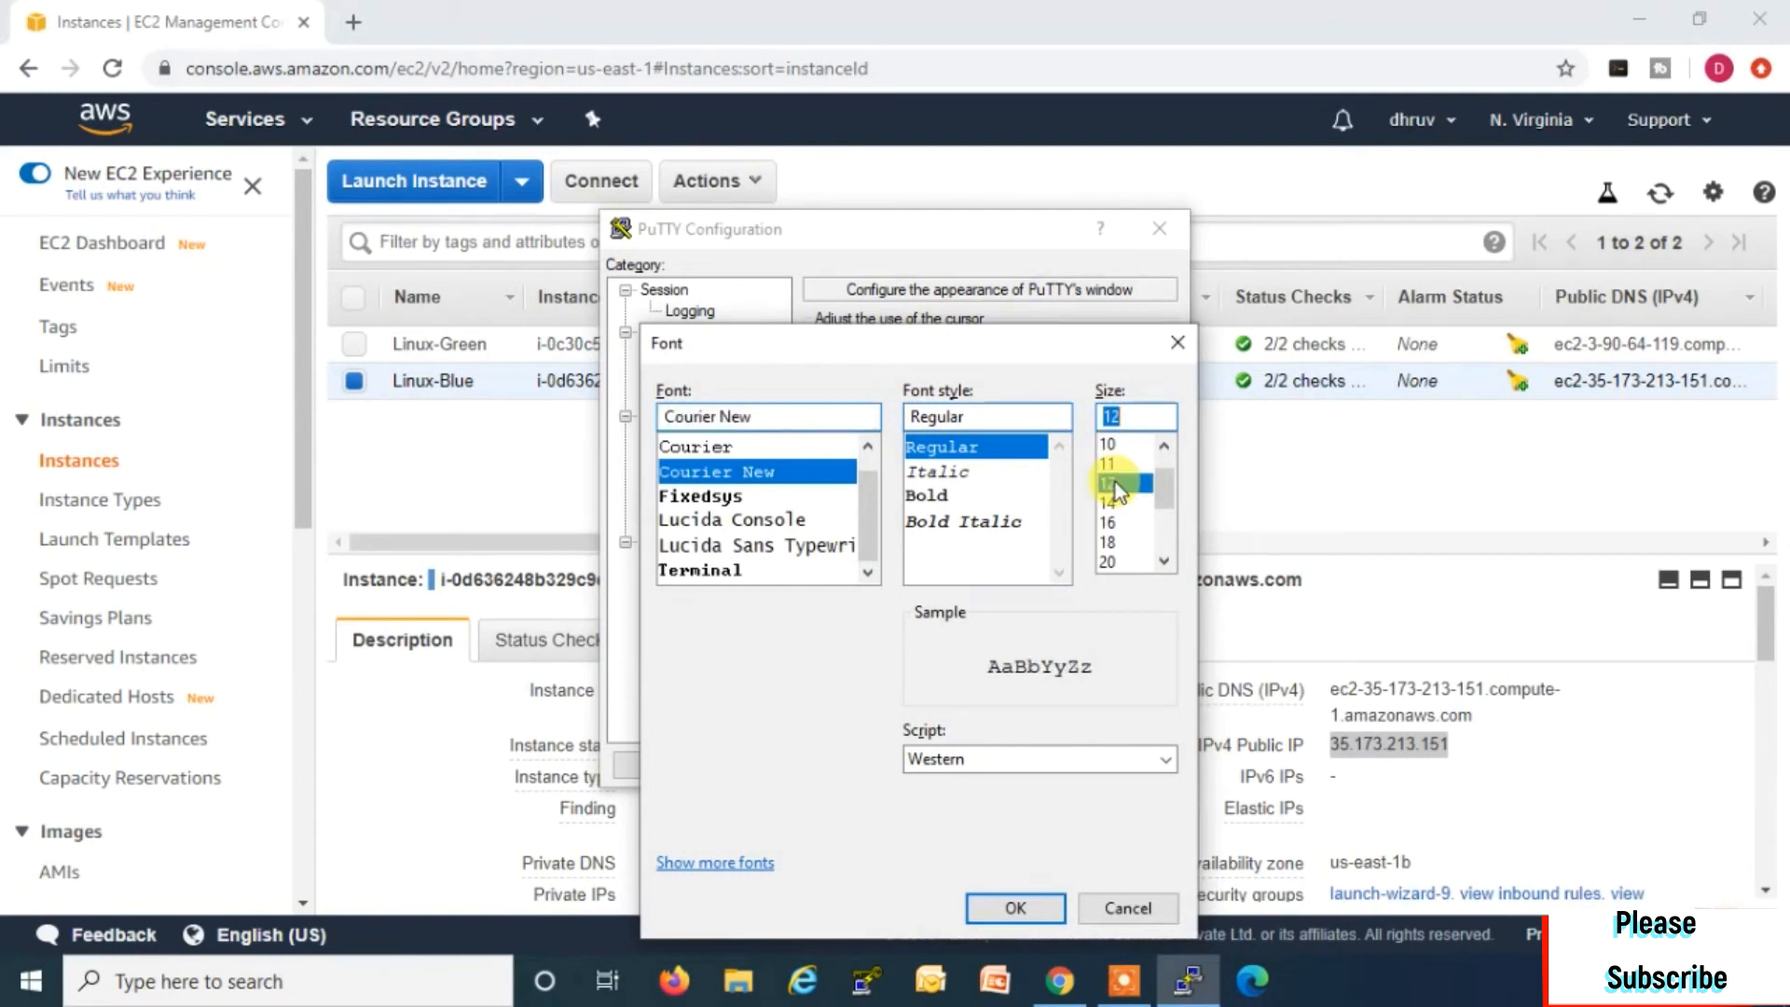
click(935, 497)
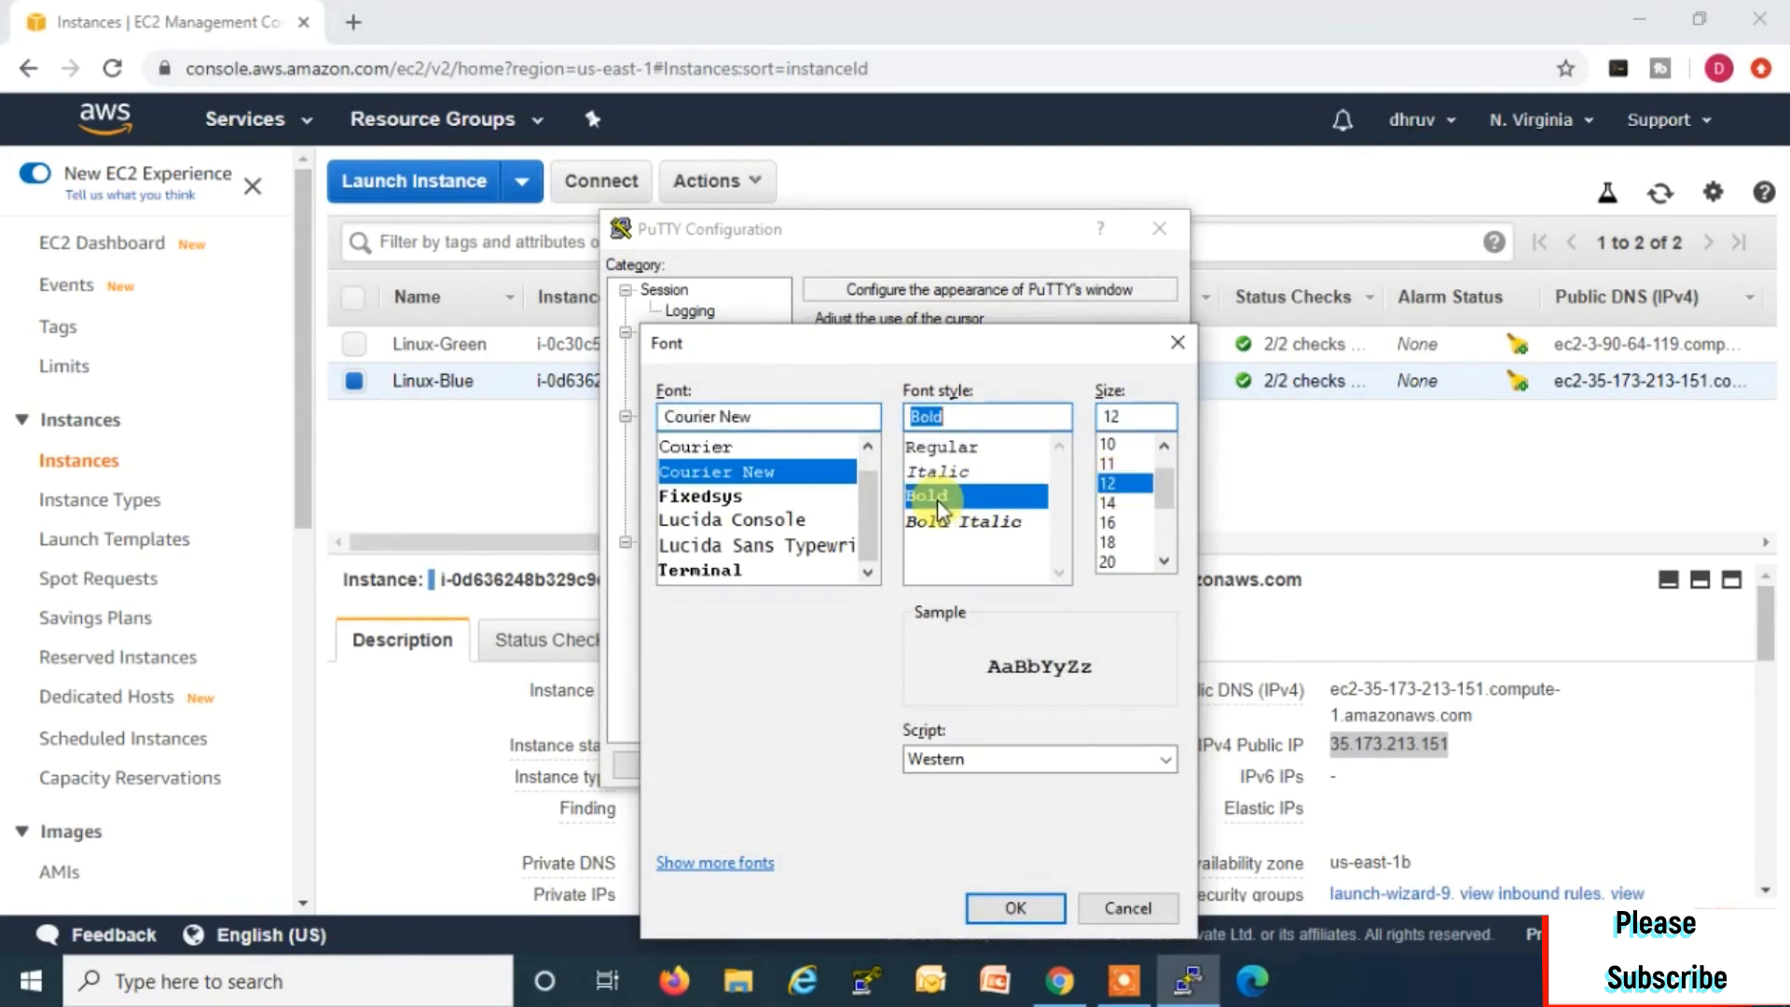
click(1009, 906)
Step: Set the session's Default Background colour to pure blue (RGB 0, 0, 255), adding it to the custom colours
click(689, 520)
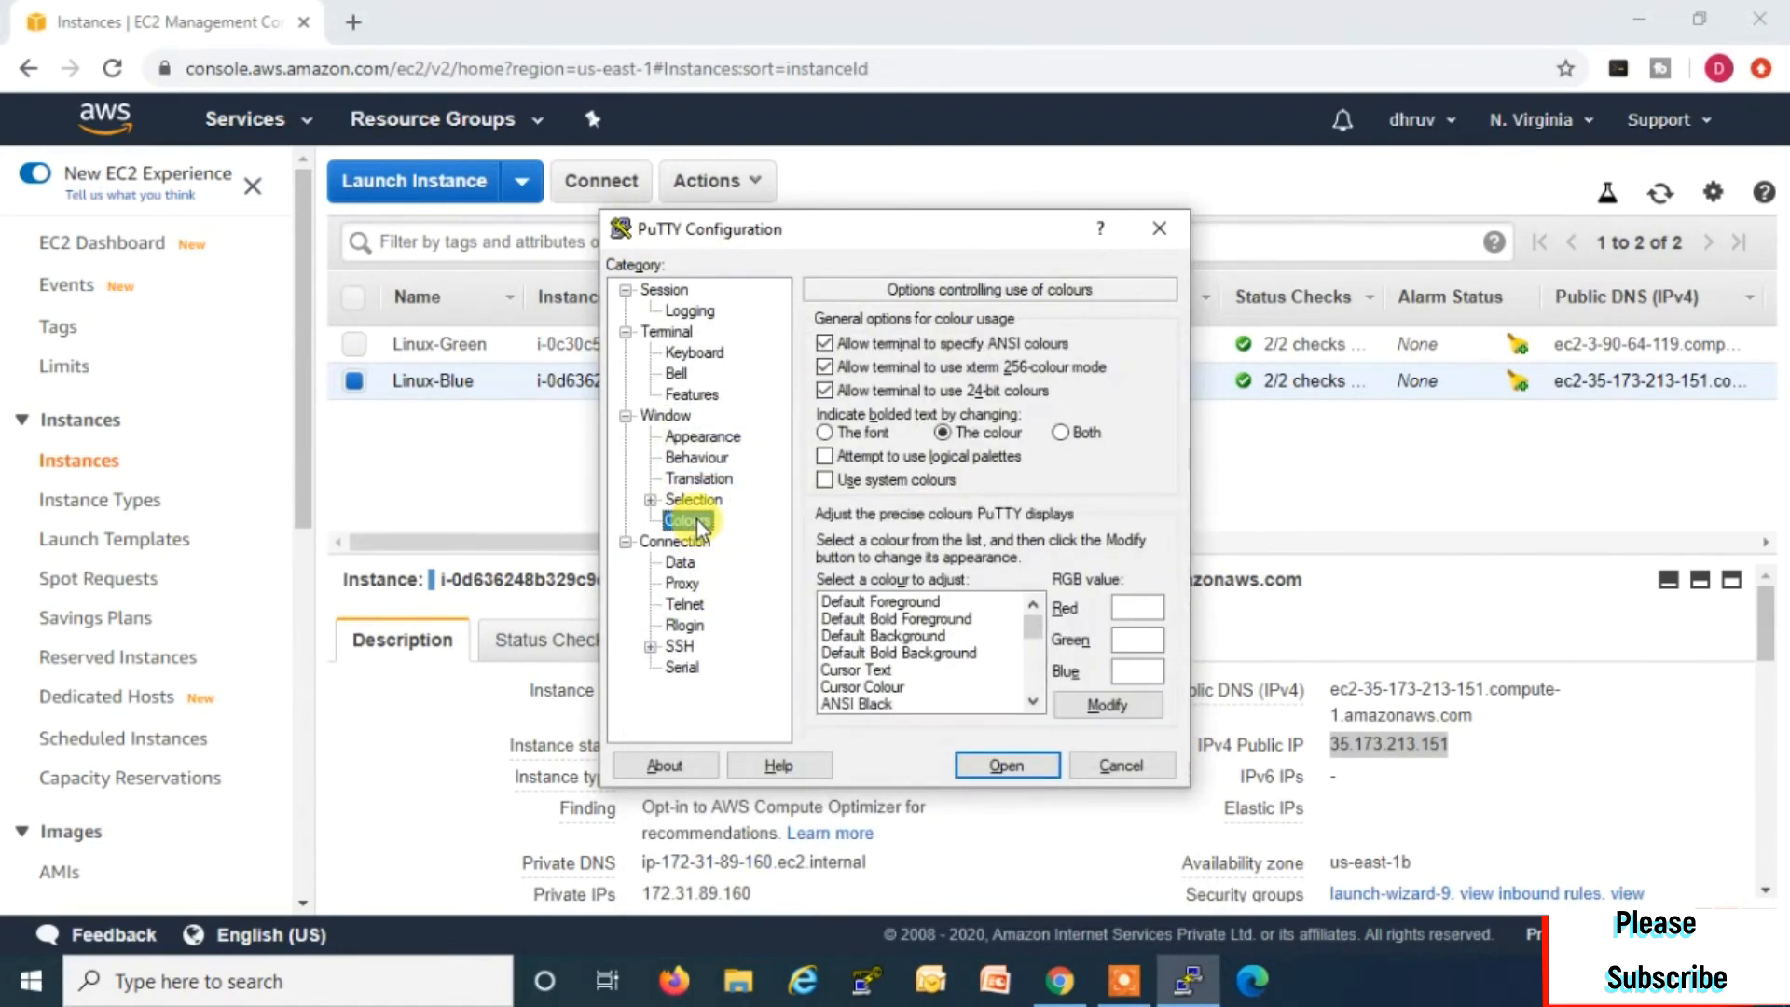
click(875, 640)
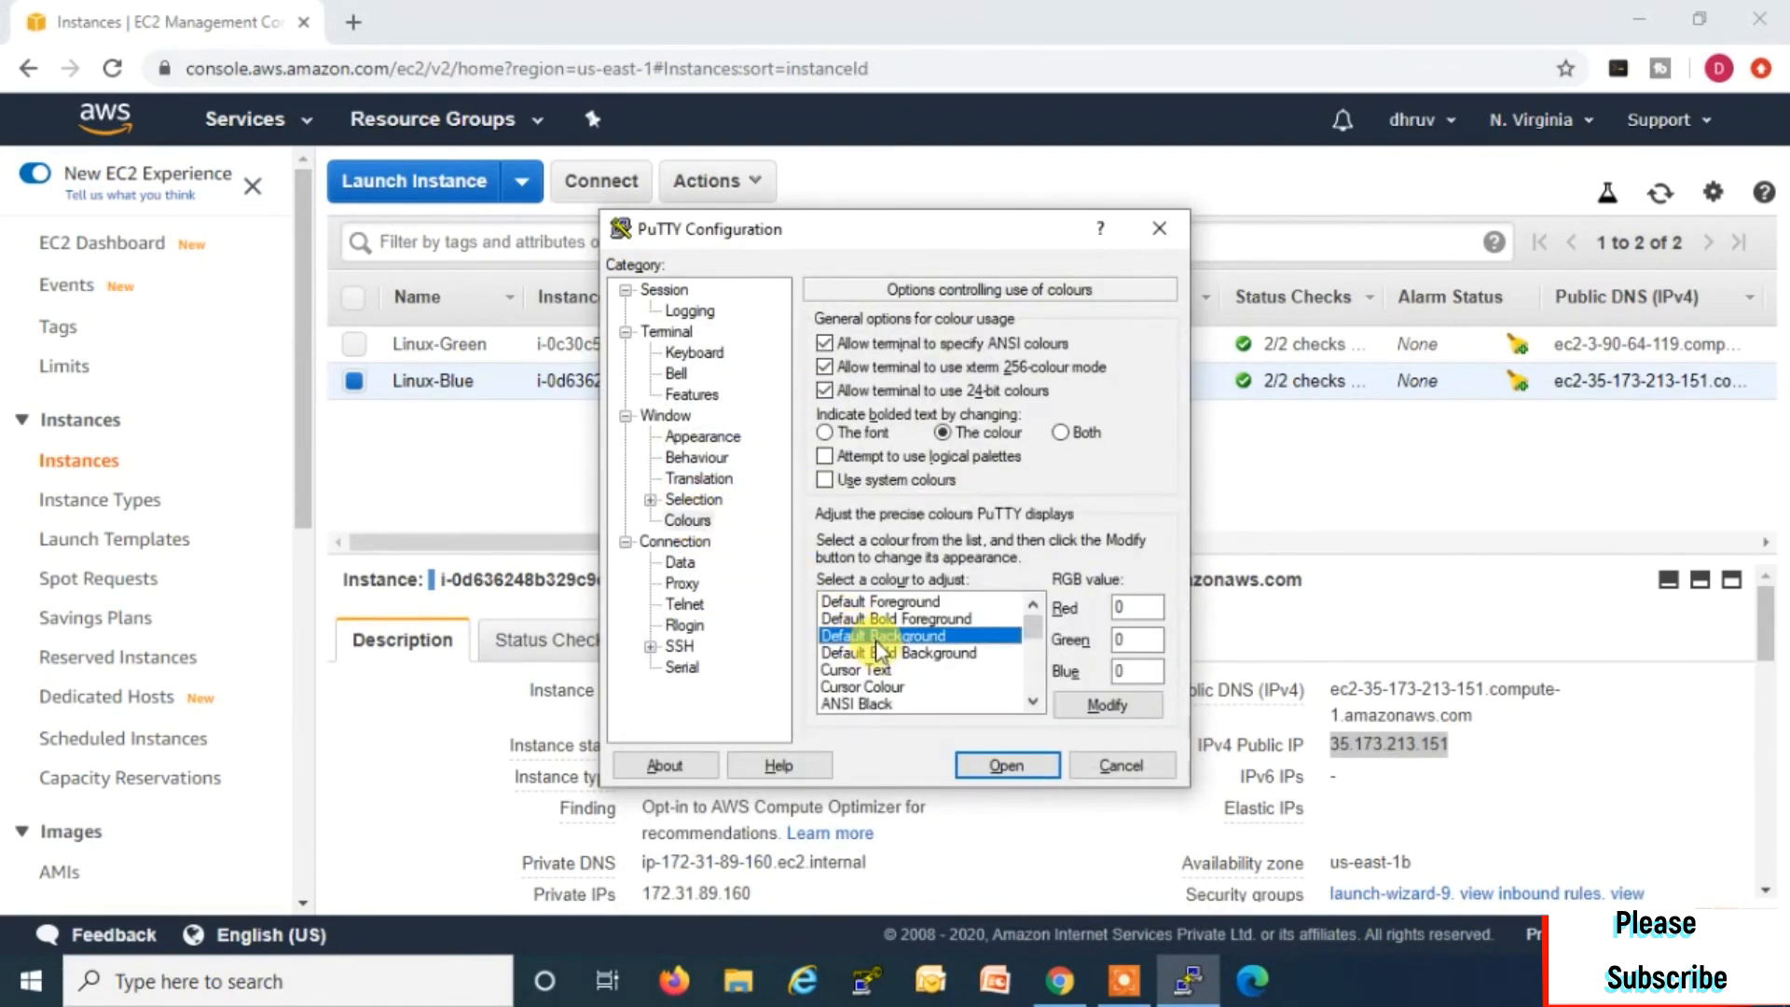
click(1100, 706)
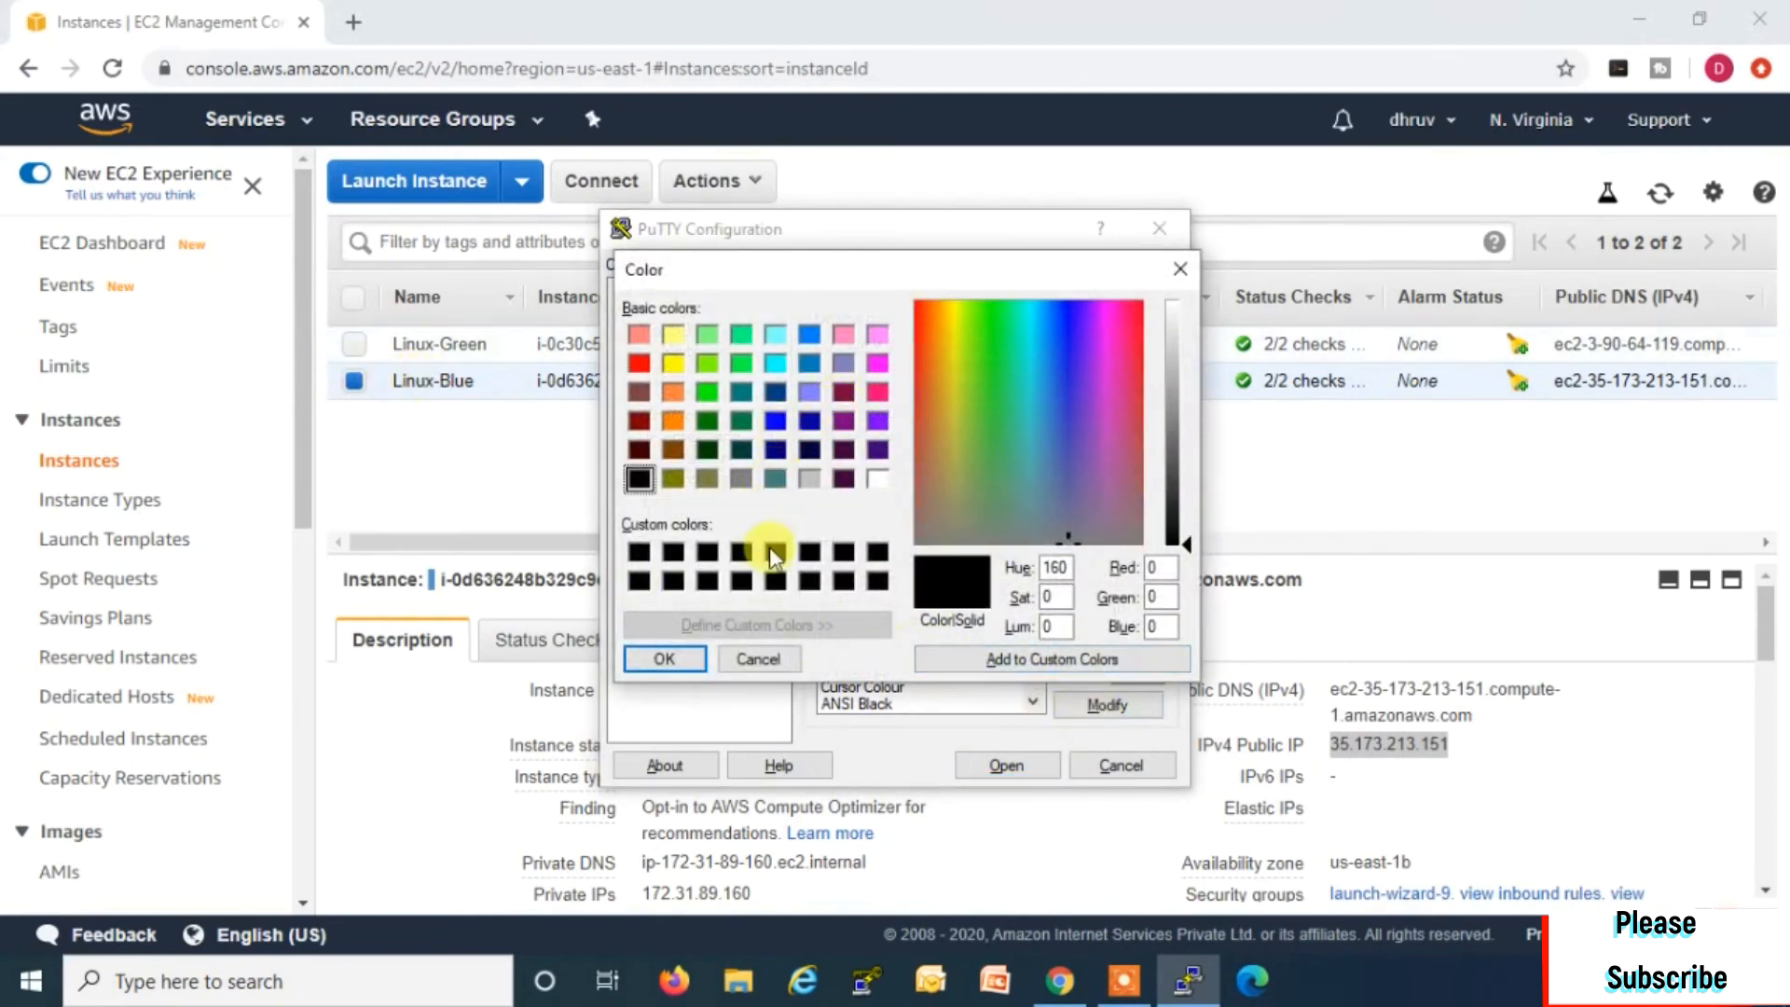
click(773, 422)
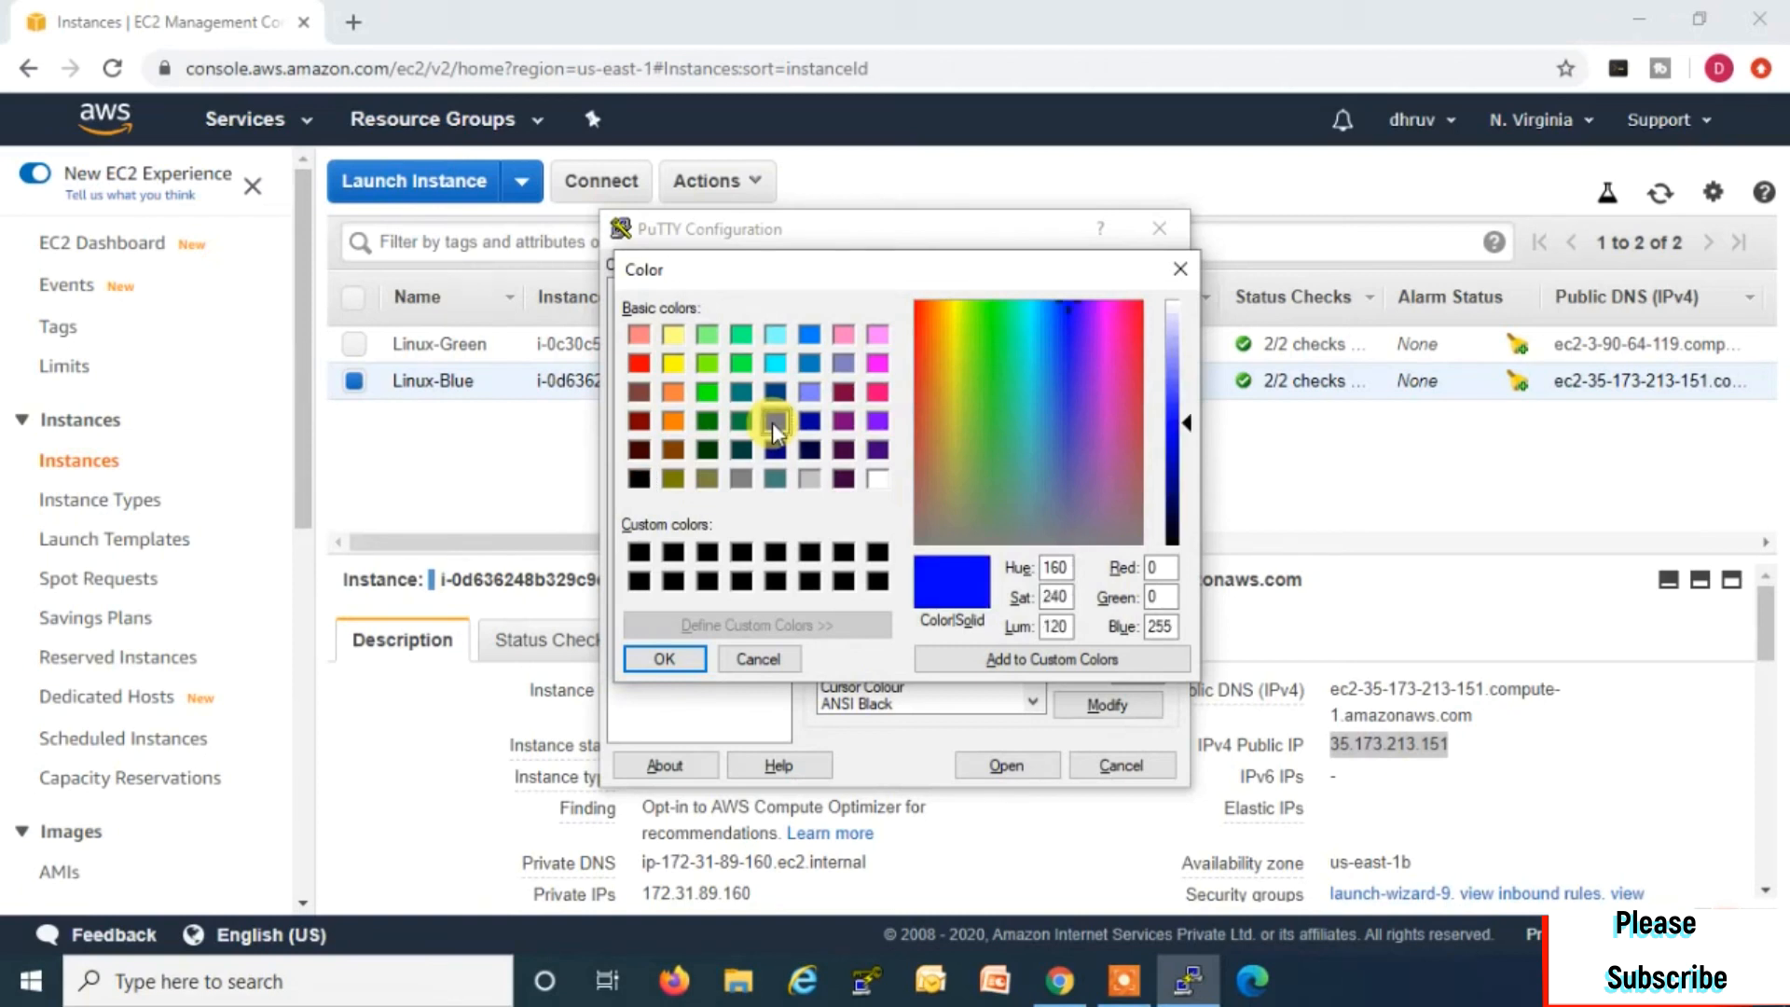
click(1005, 665)
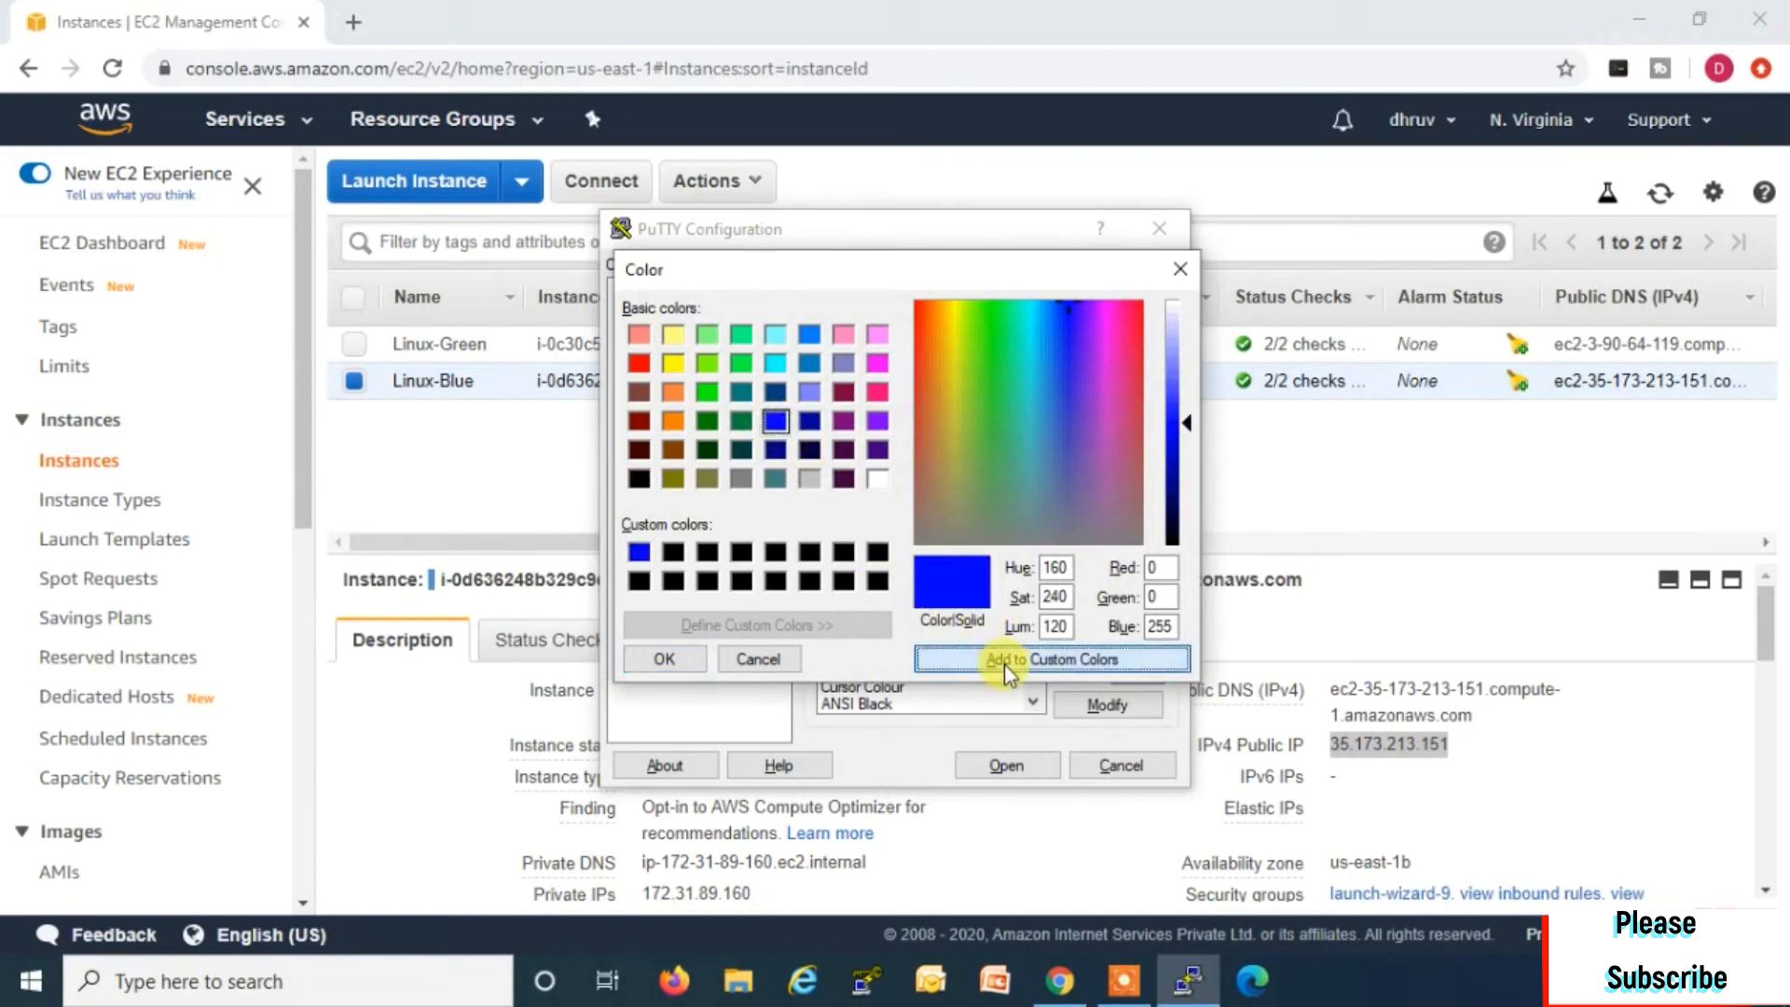
click(677, 661)
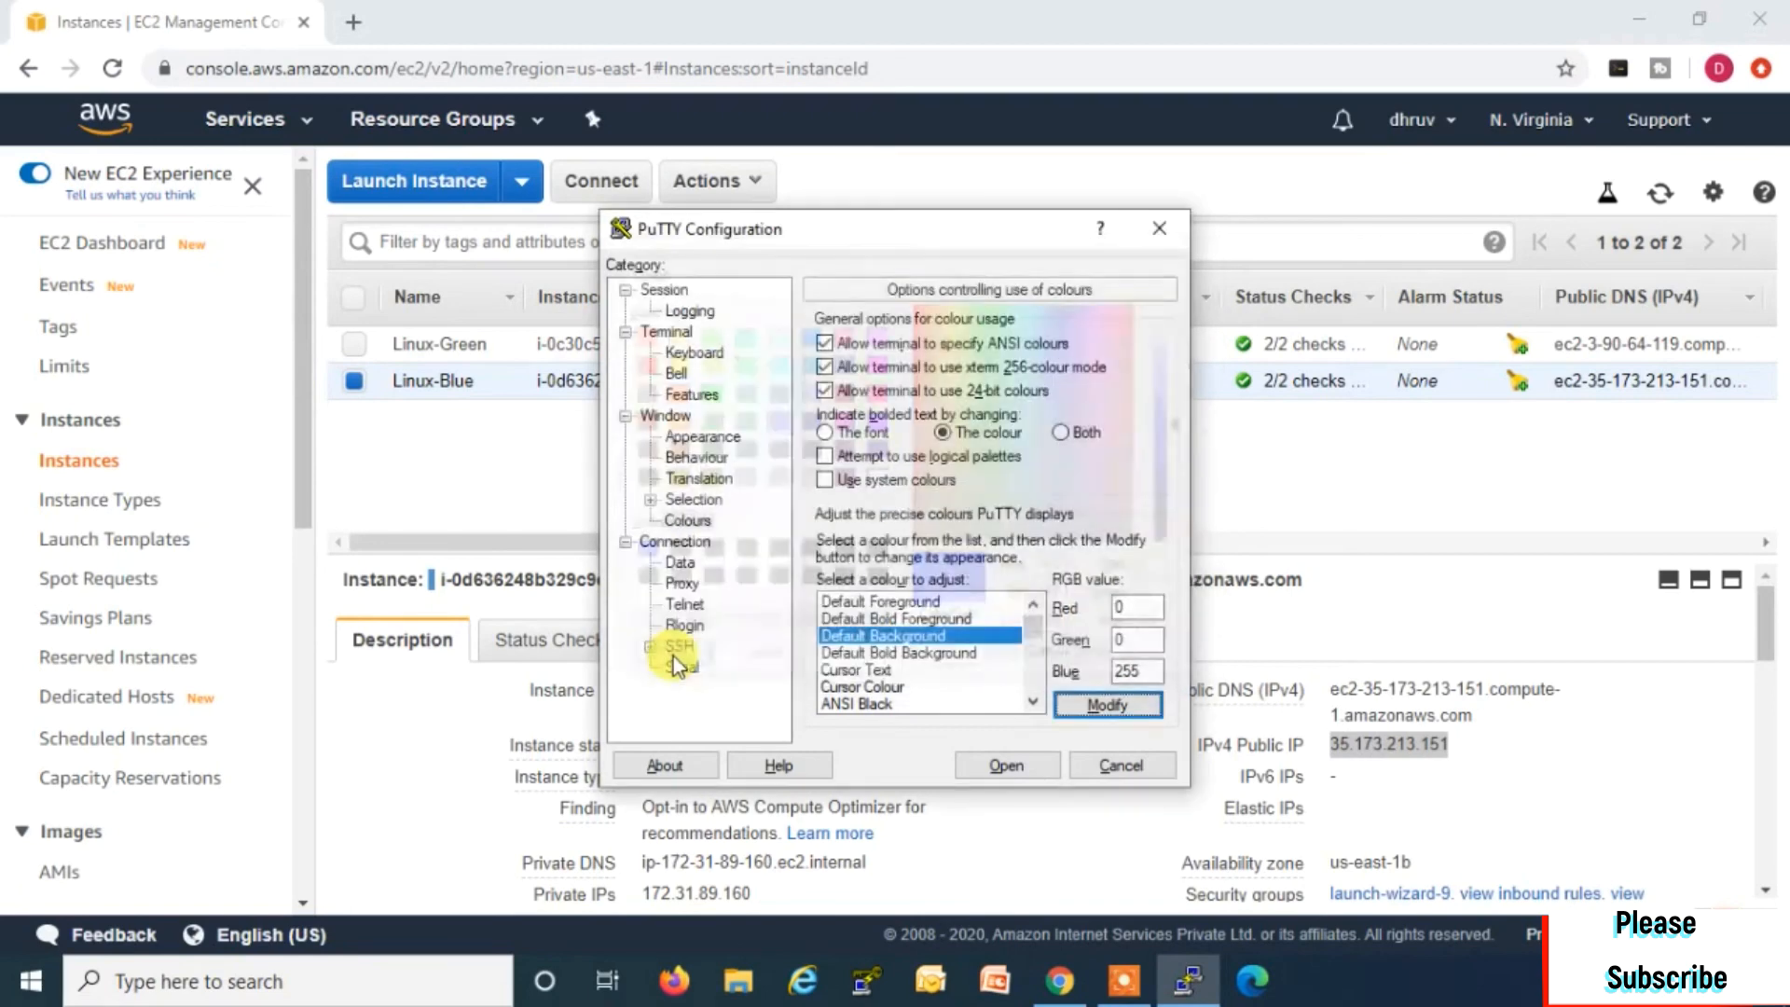
Step: Enter Linux-Blue's copied public IP 35.173.213.151 as the session's host name
click(653, 291)
click(878, 368)
key(ctrl+v)
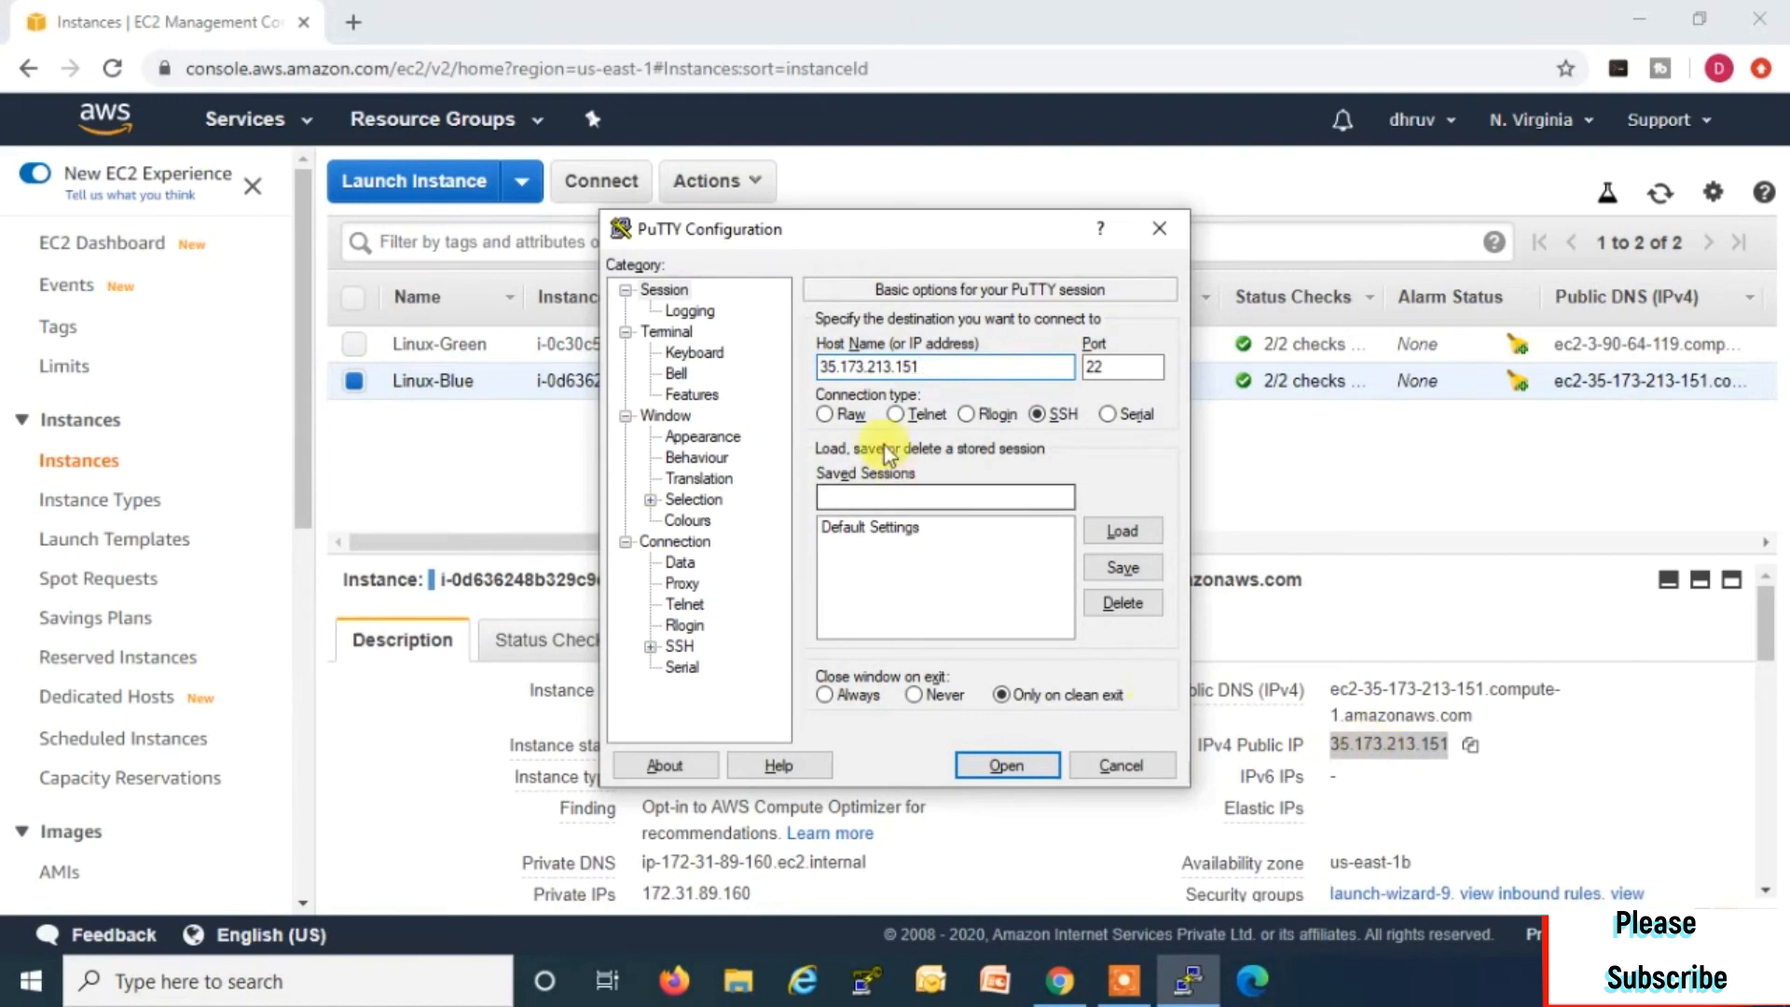
Step: Choose Private-Linux-Luster-KetPair.ppk from Downloads as the SSH authentication key file and open the connection to Linux-Blue
click(649, 647)
click(695, 627)
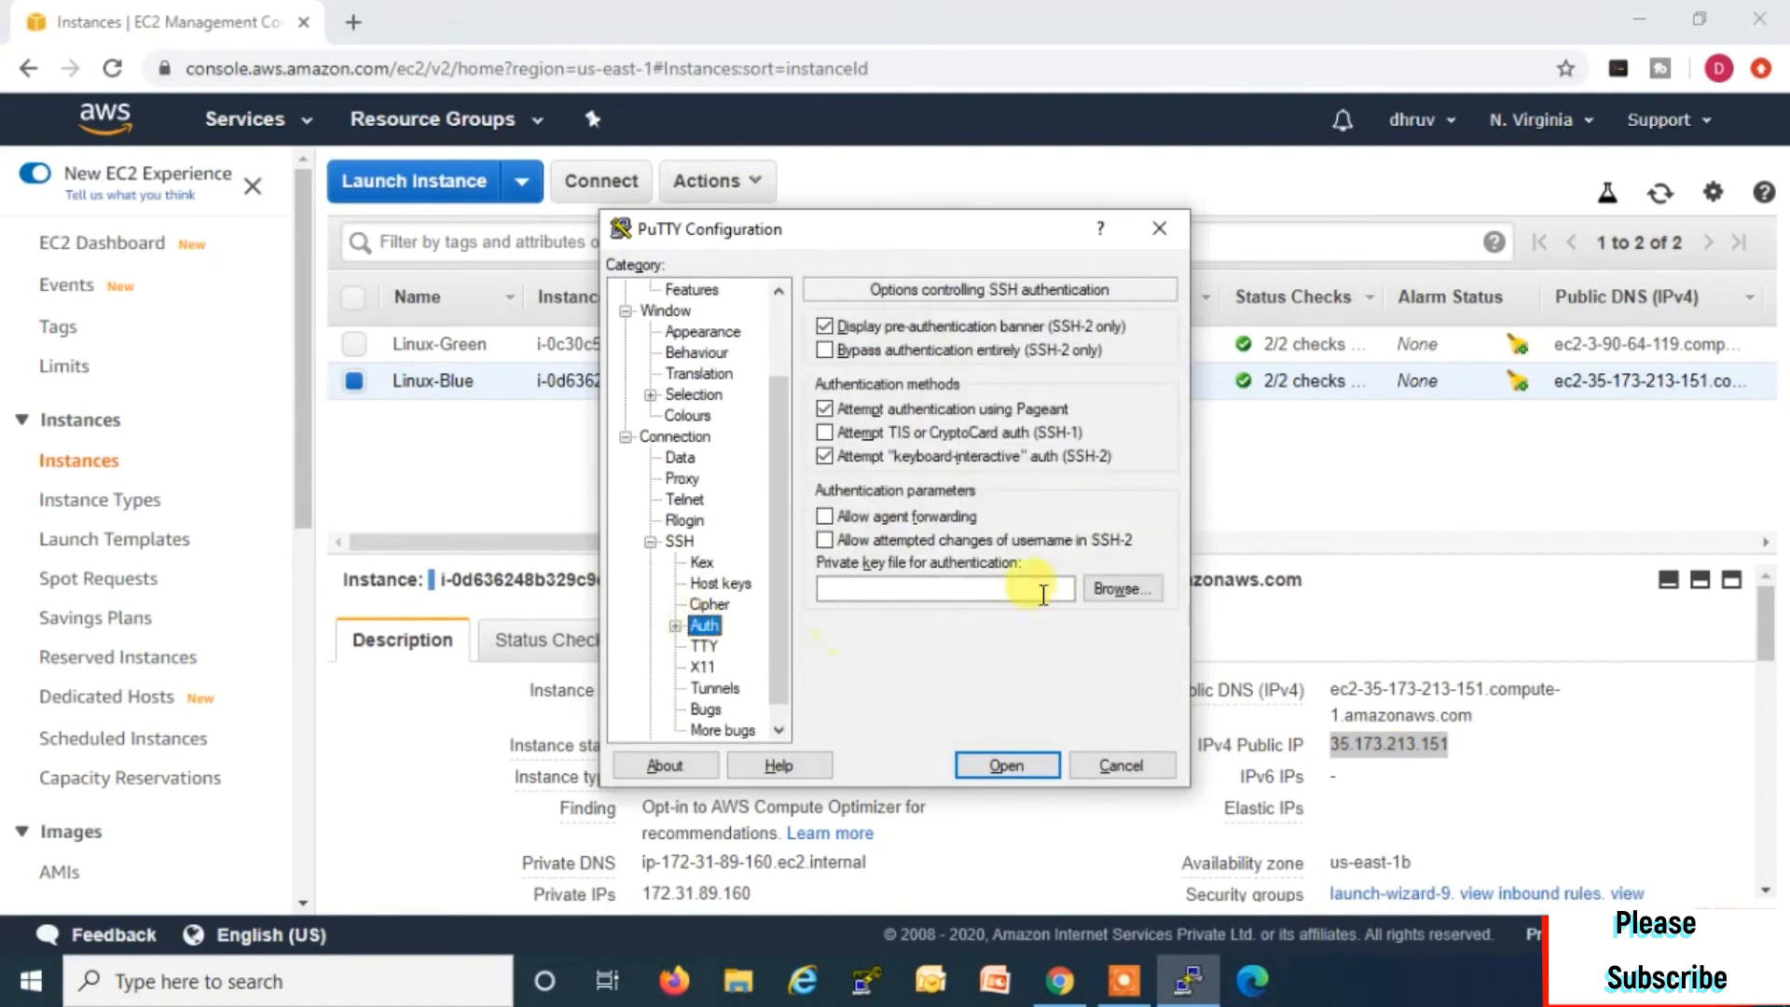
click(1123, 595)
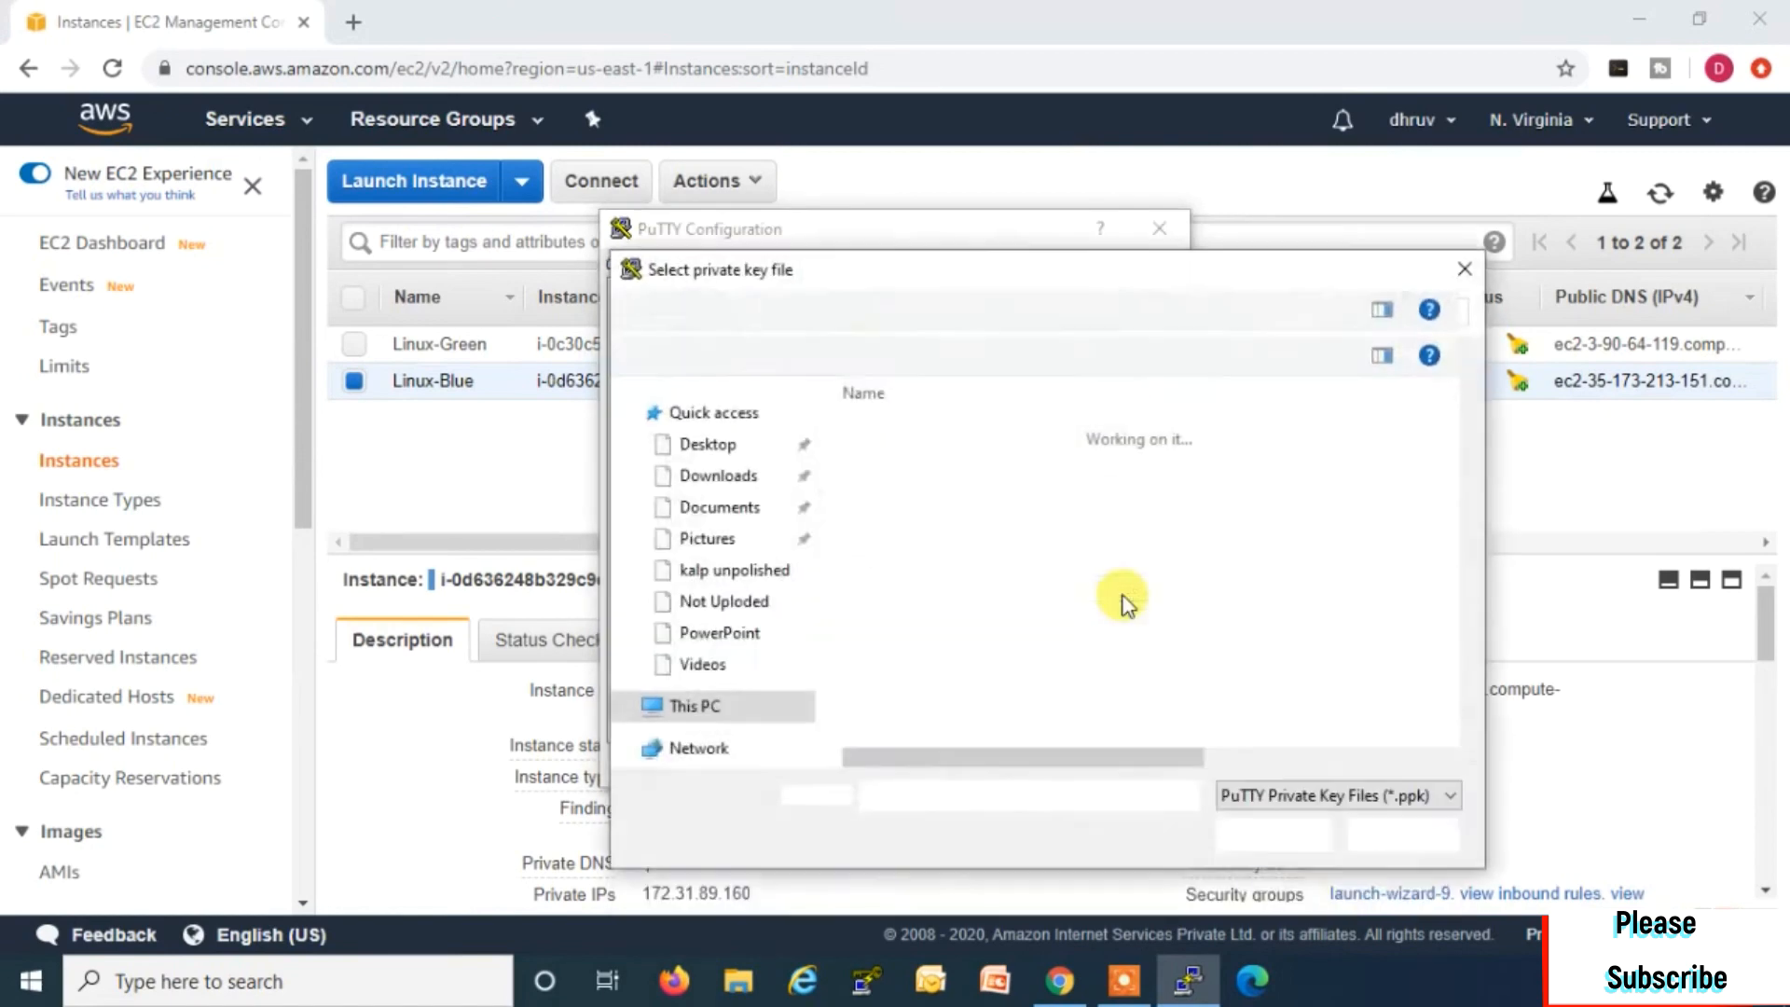
click(939, 475)
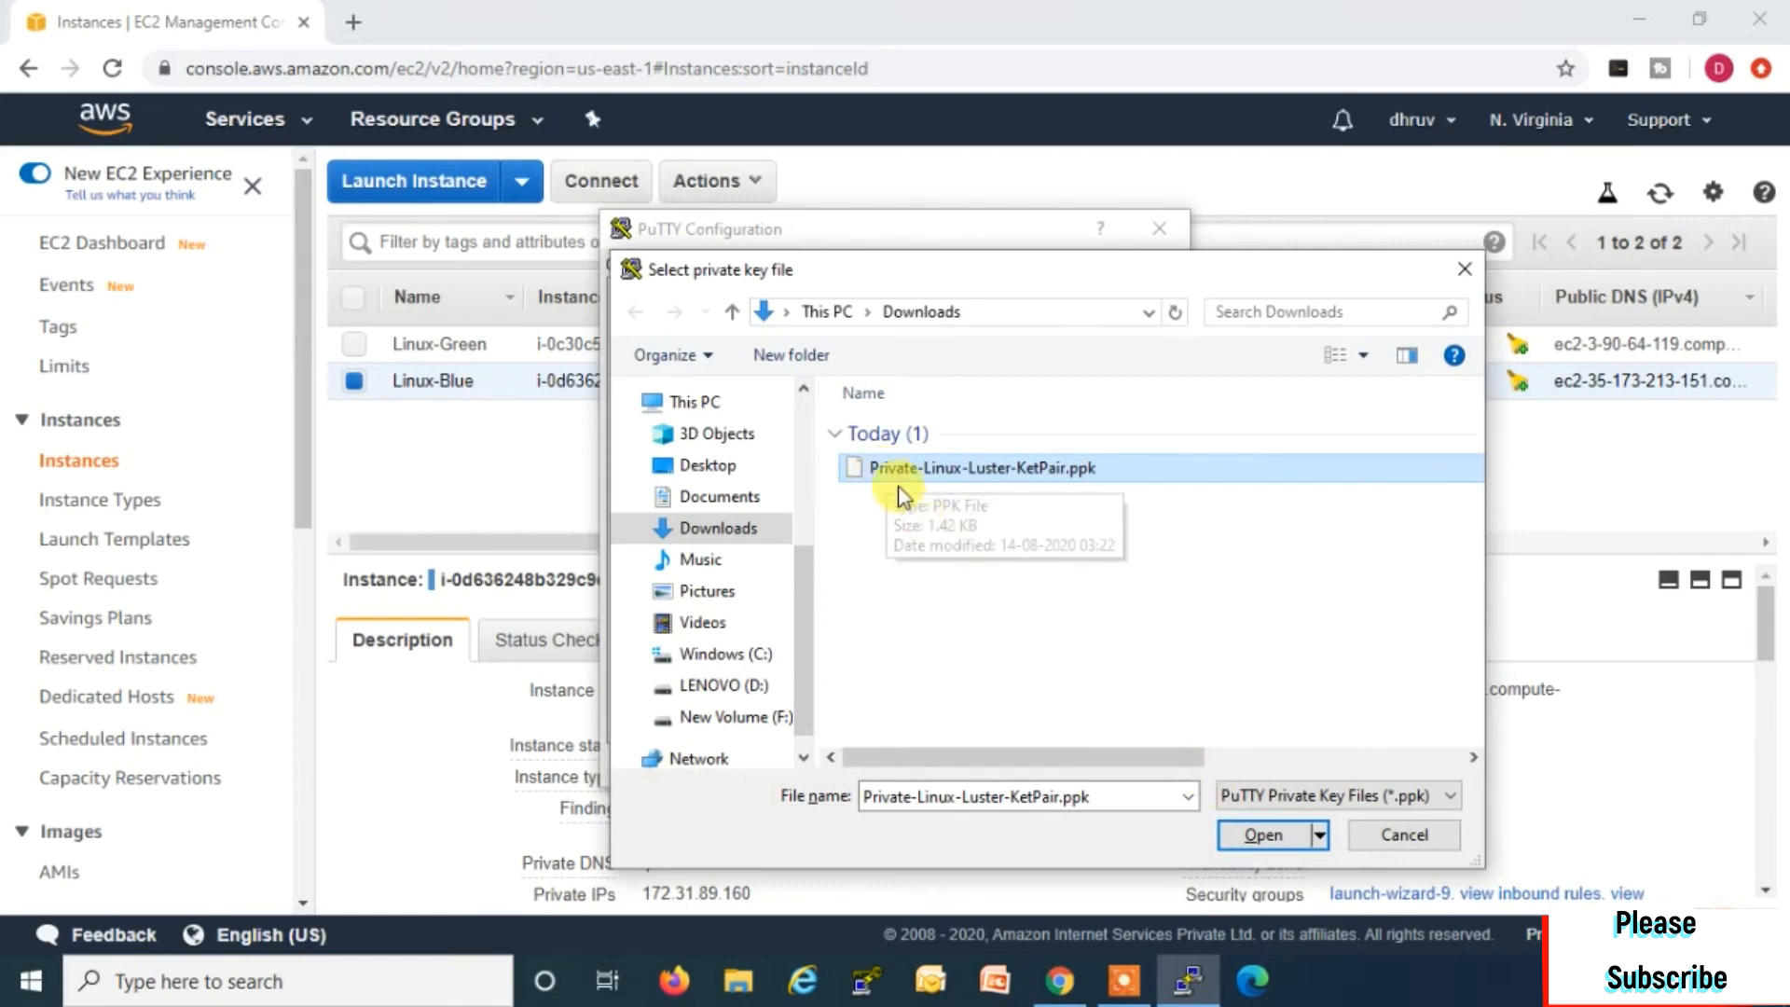
click(1243, 836)
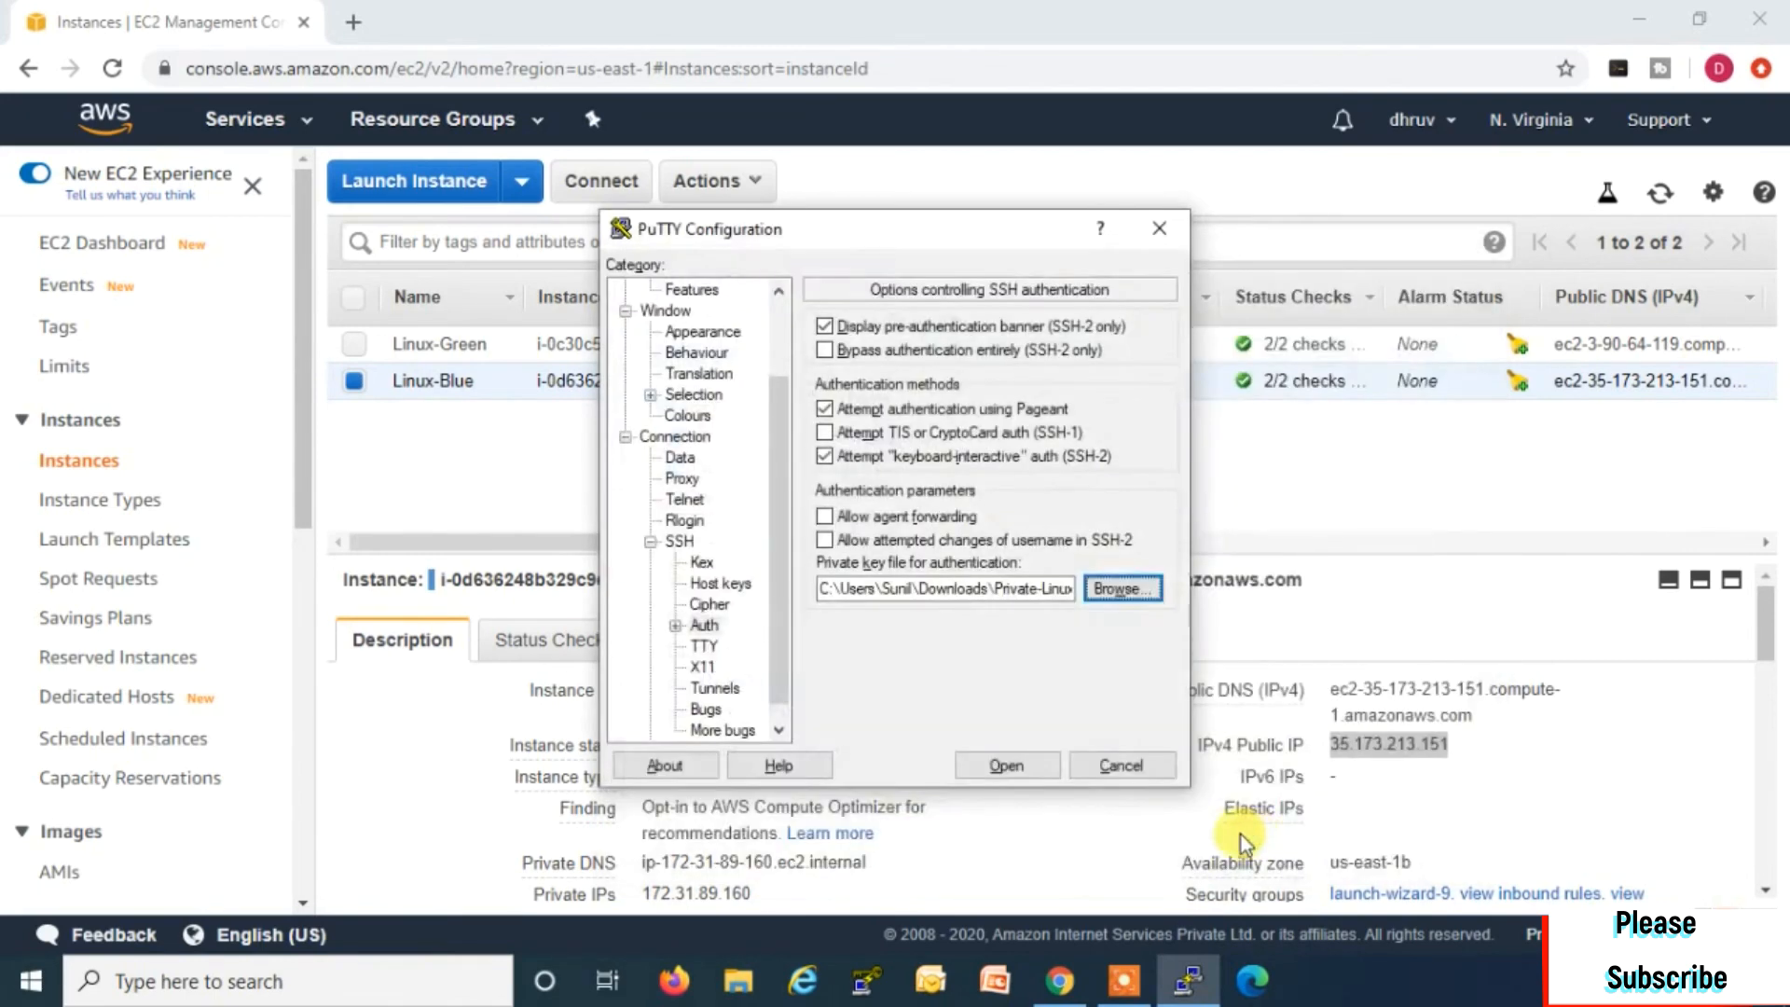
click(1007, 765)
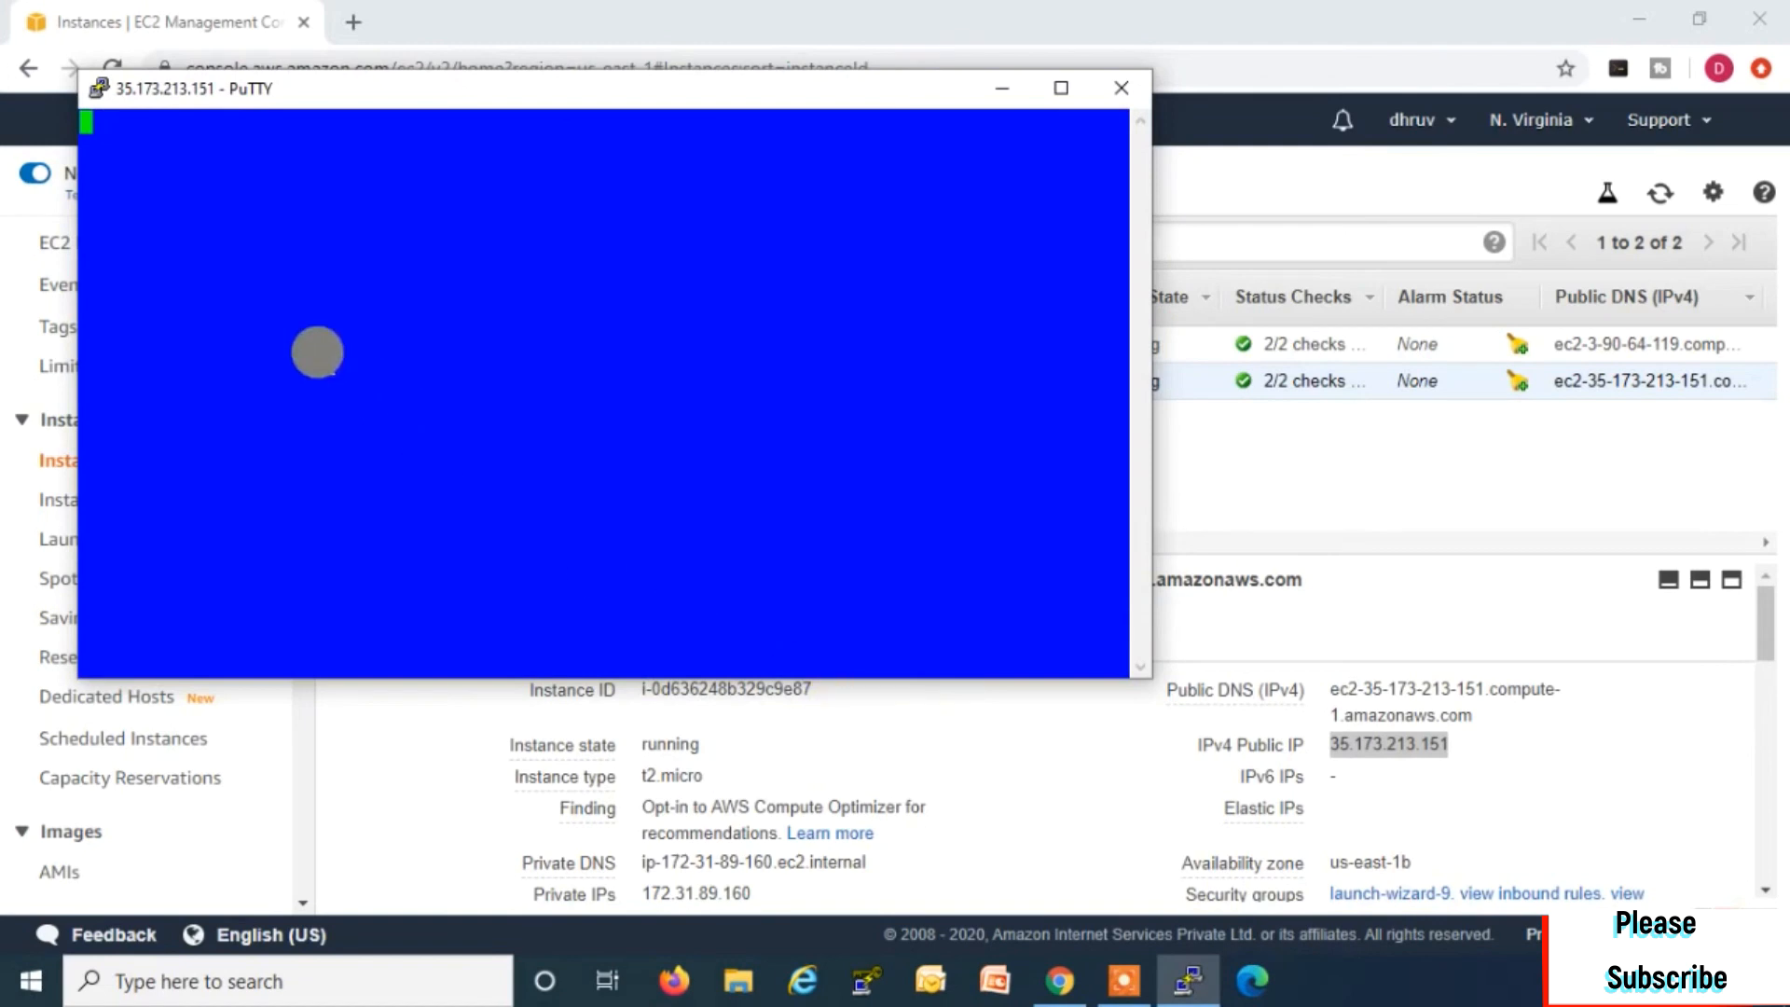
Step: Log in to Linux-Blue as ec2-user and move the terminal aside so the instance names are uncovered
drag(484, 105, 802, 226)
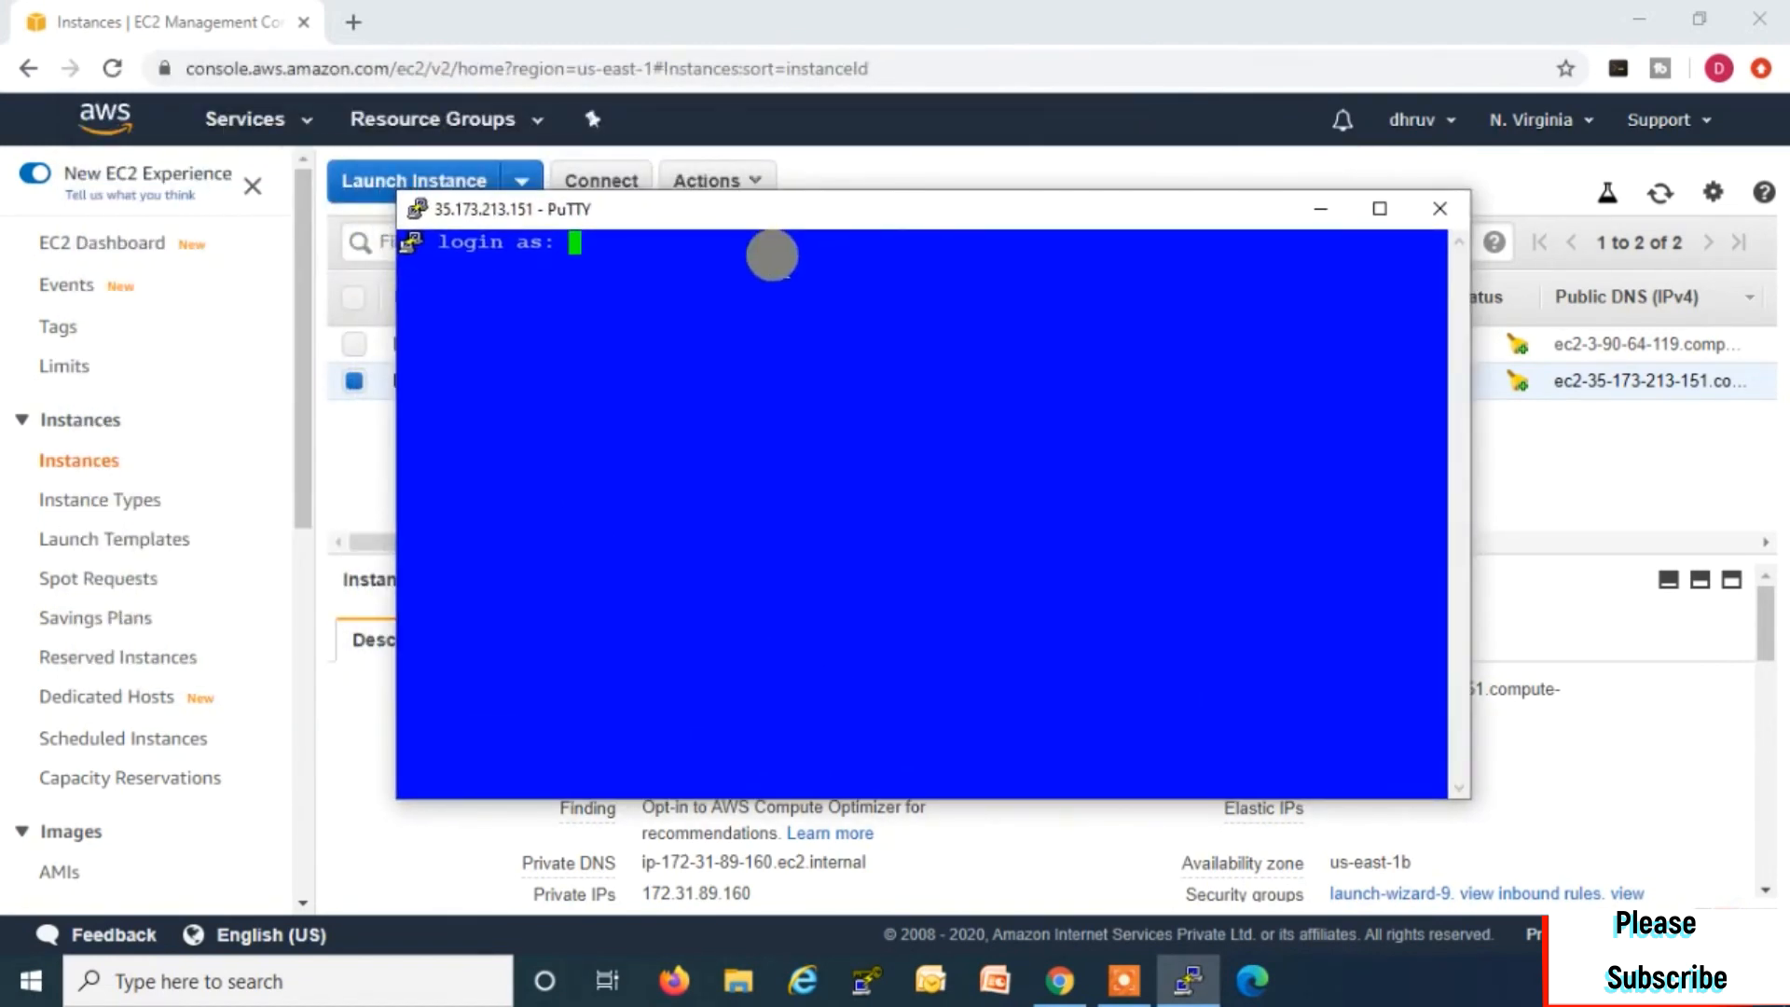
text(ec2-user)
key(Return)
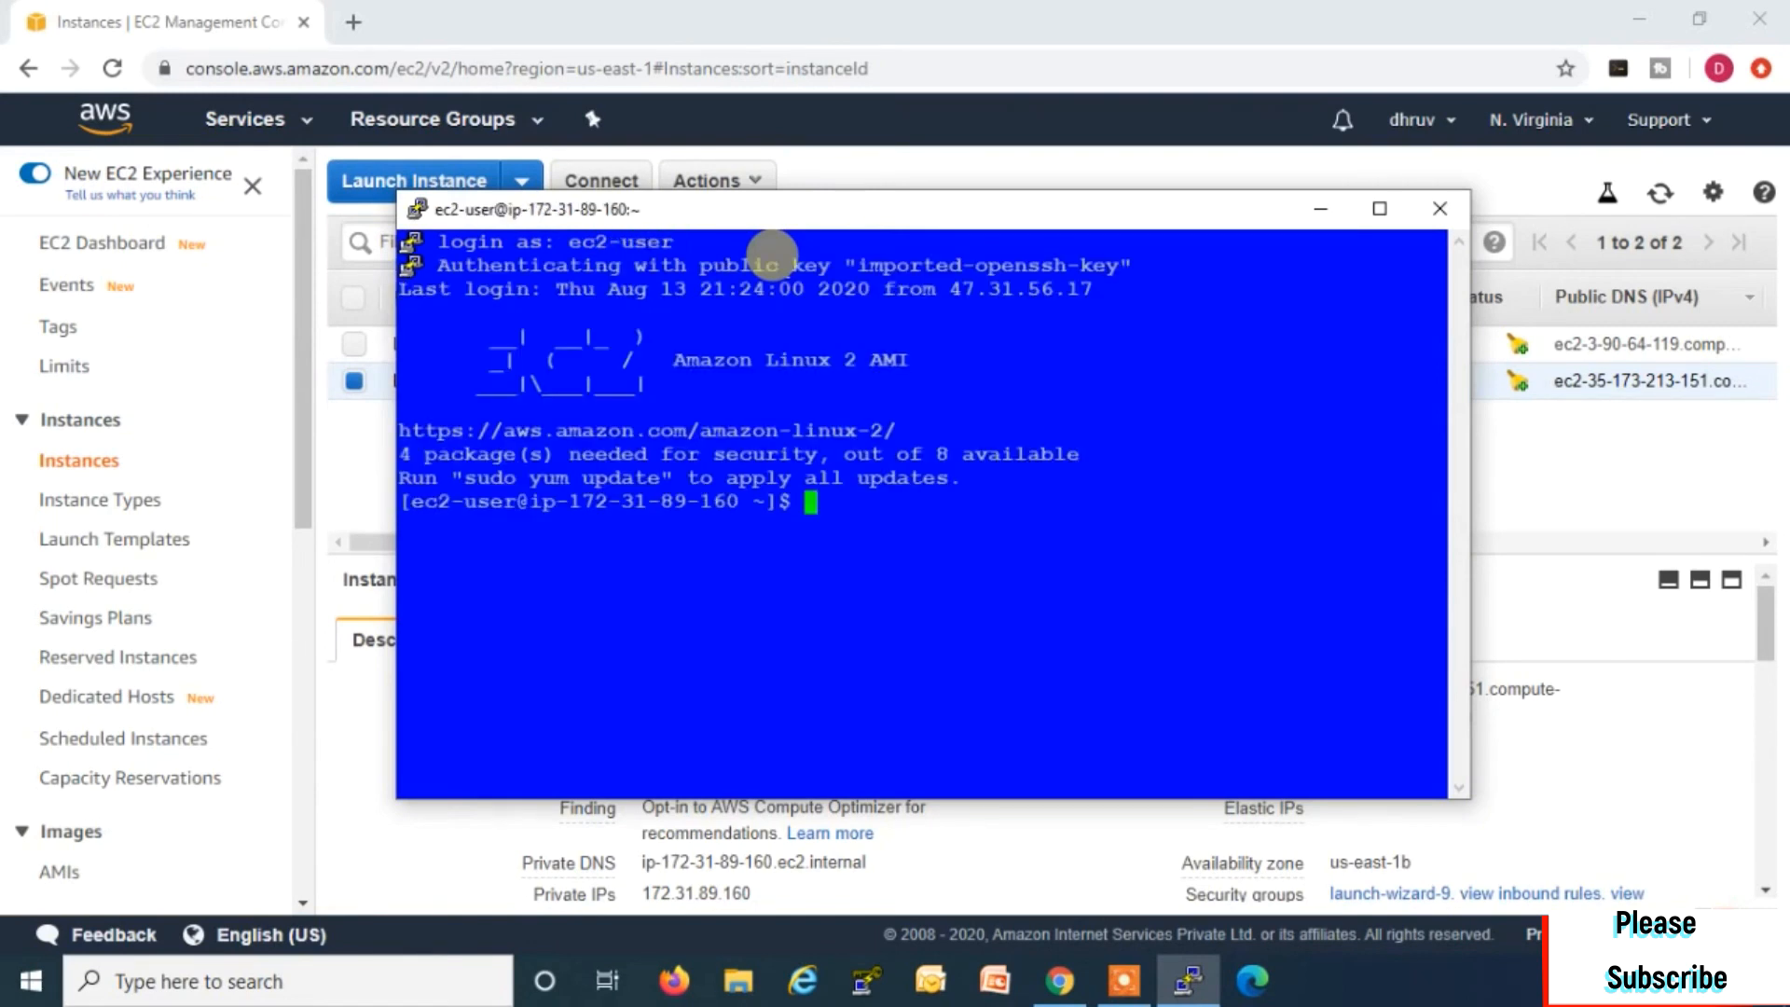
drag(803, 225, 1142, 250)
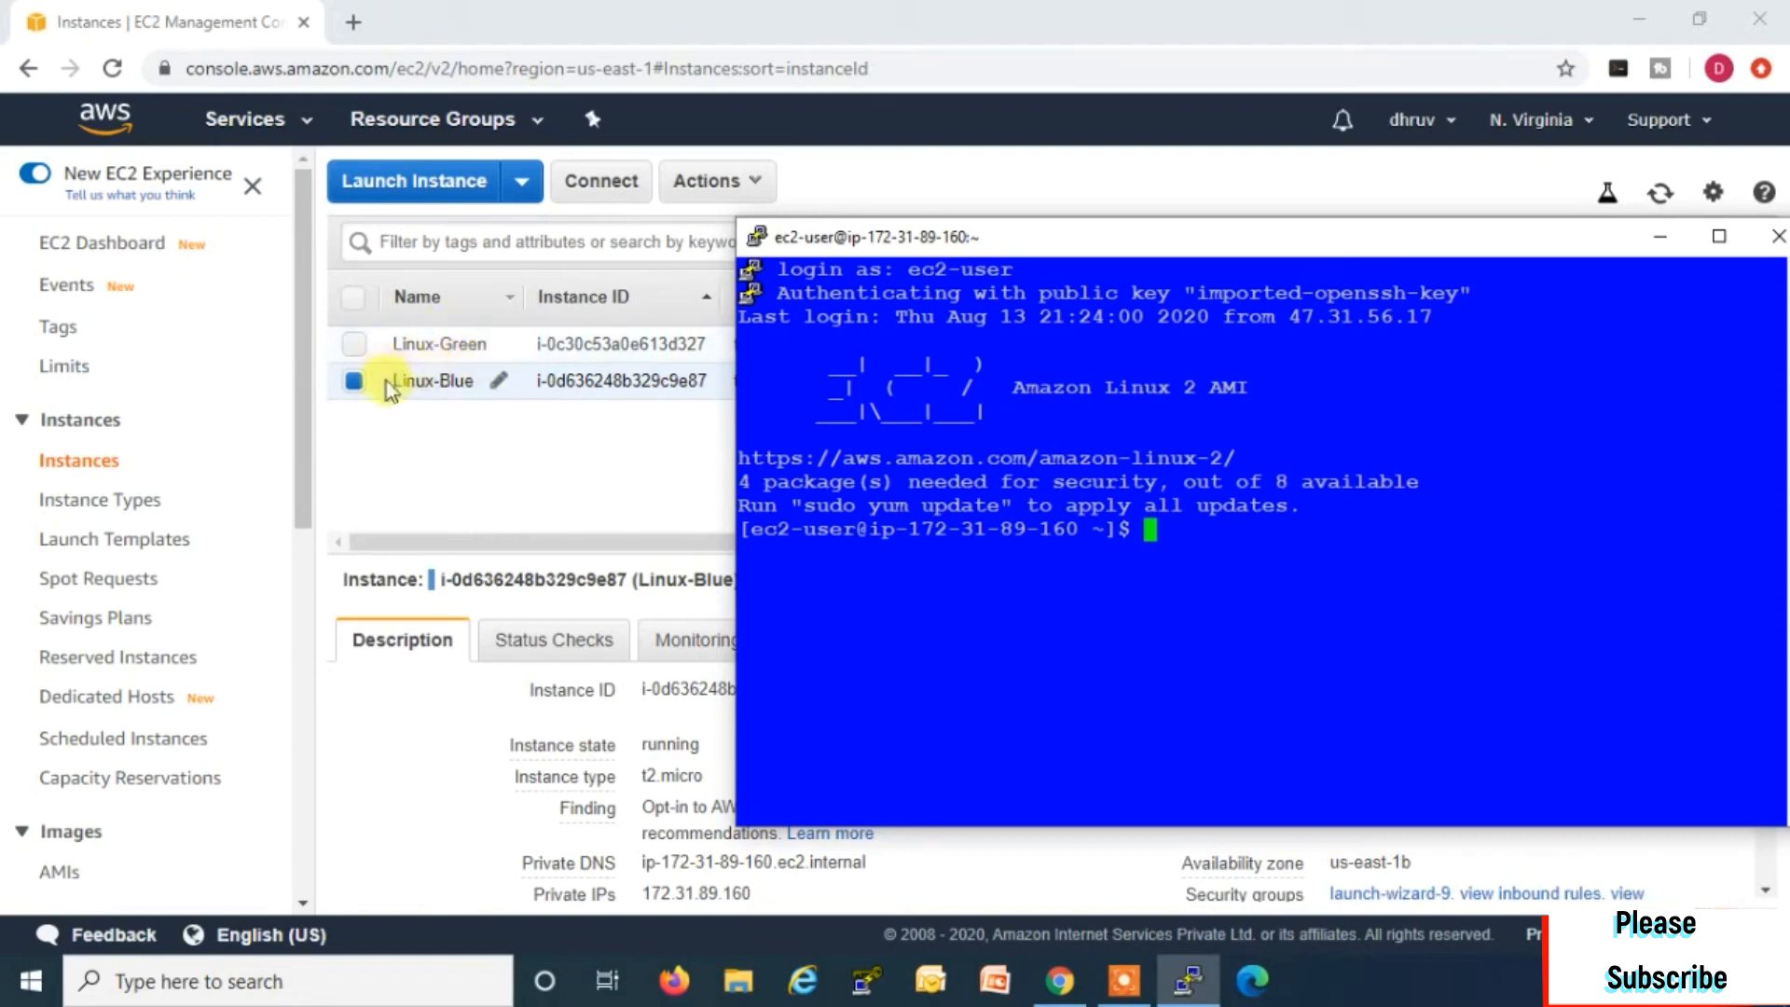
Step: Select only the Linux-Green instance, copy its IPv4 public IP, and start a new session from the PuTTY terminal
click(353, 345)
click(354, 380)
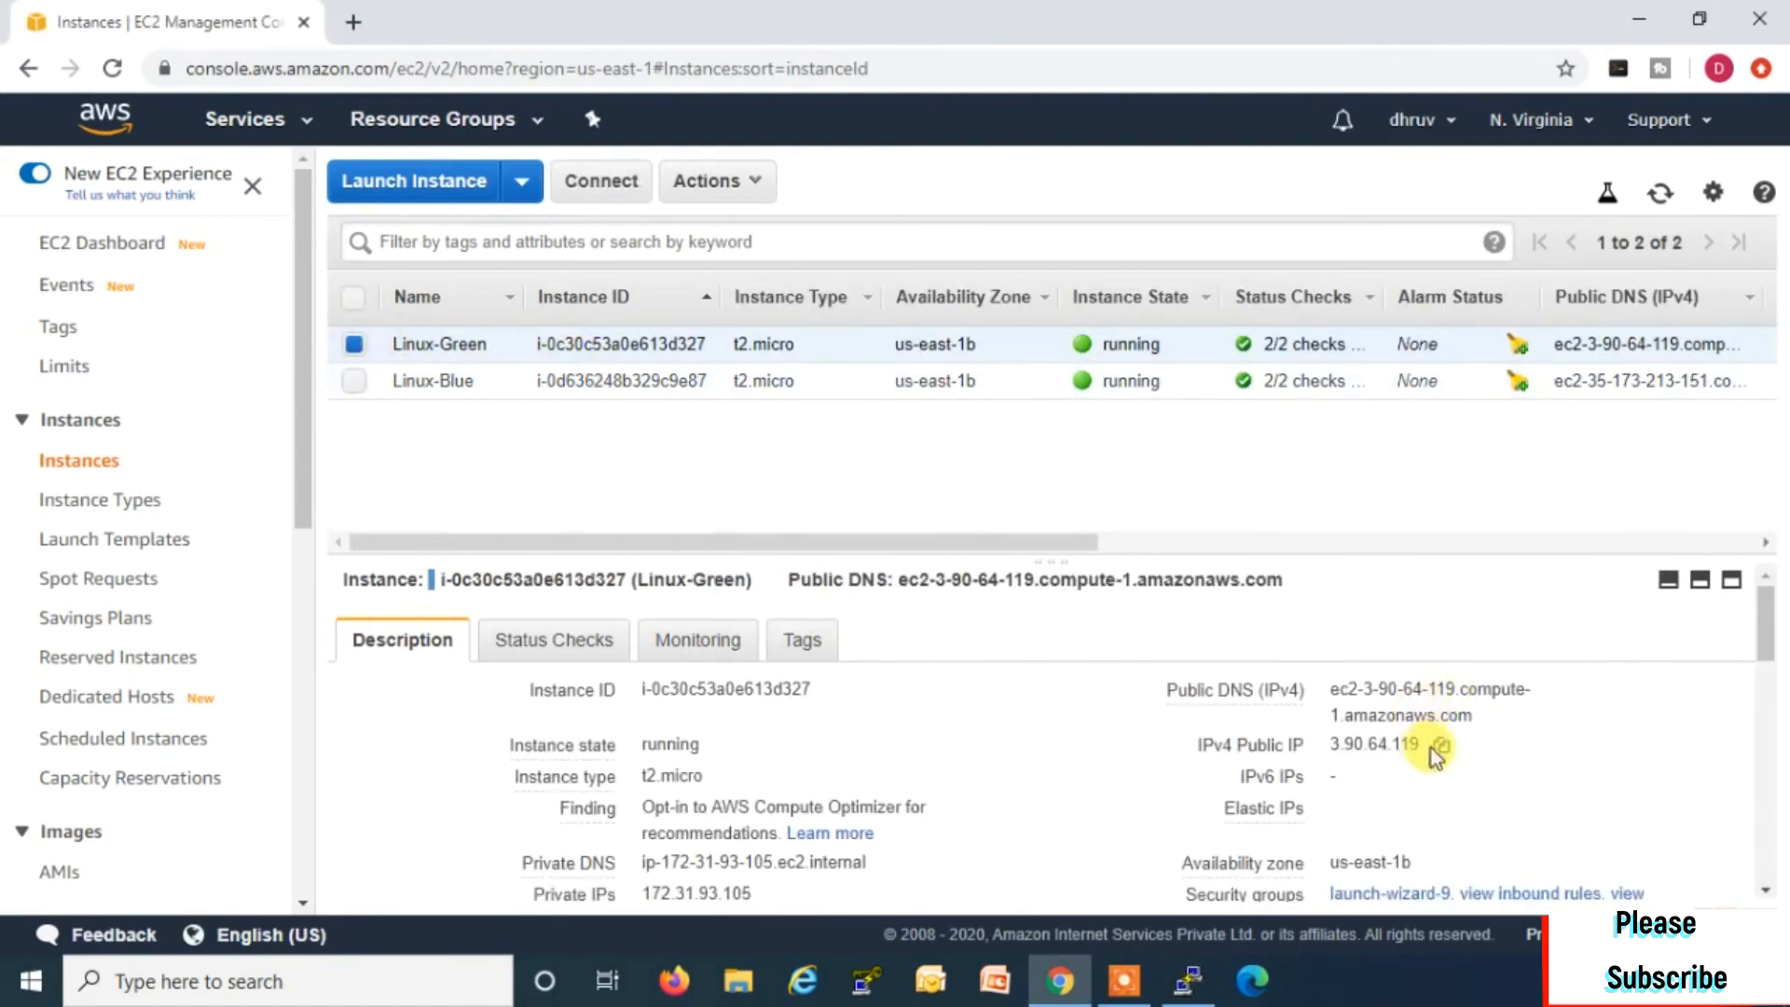
click(1442, 746)
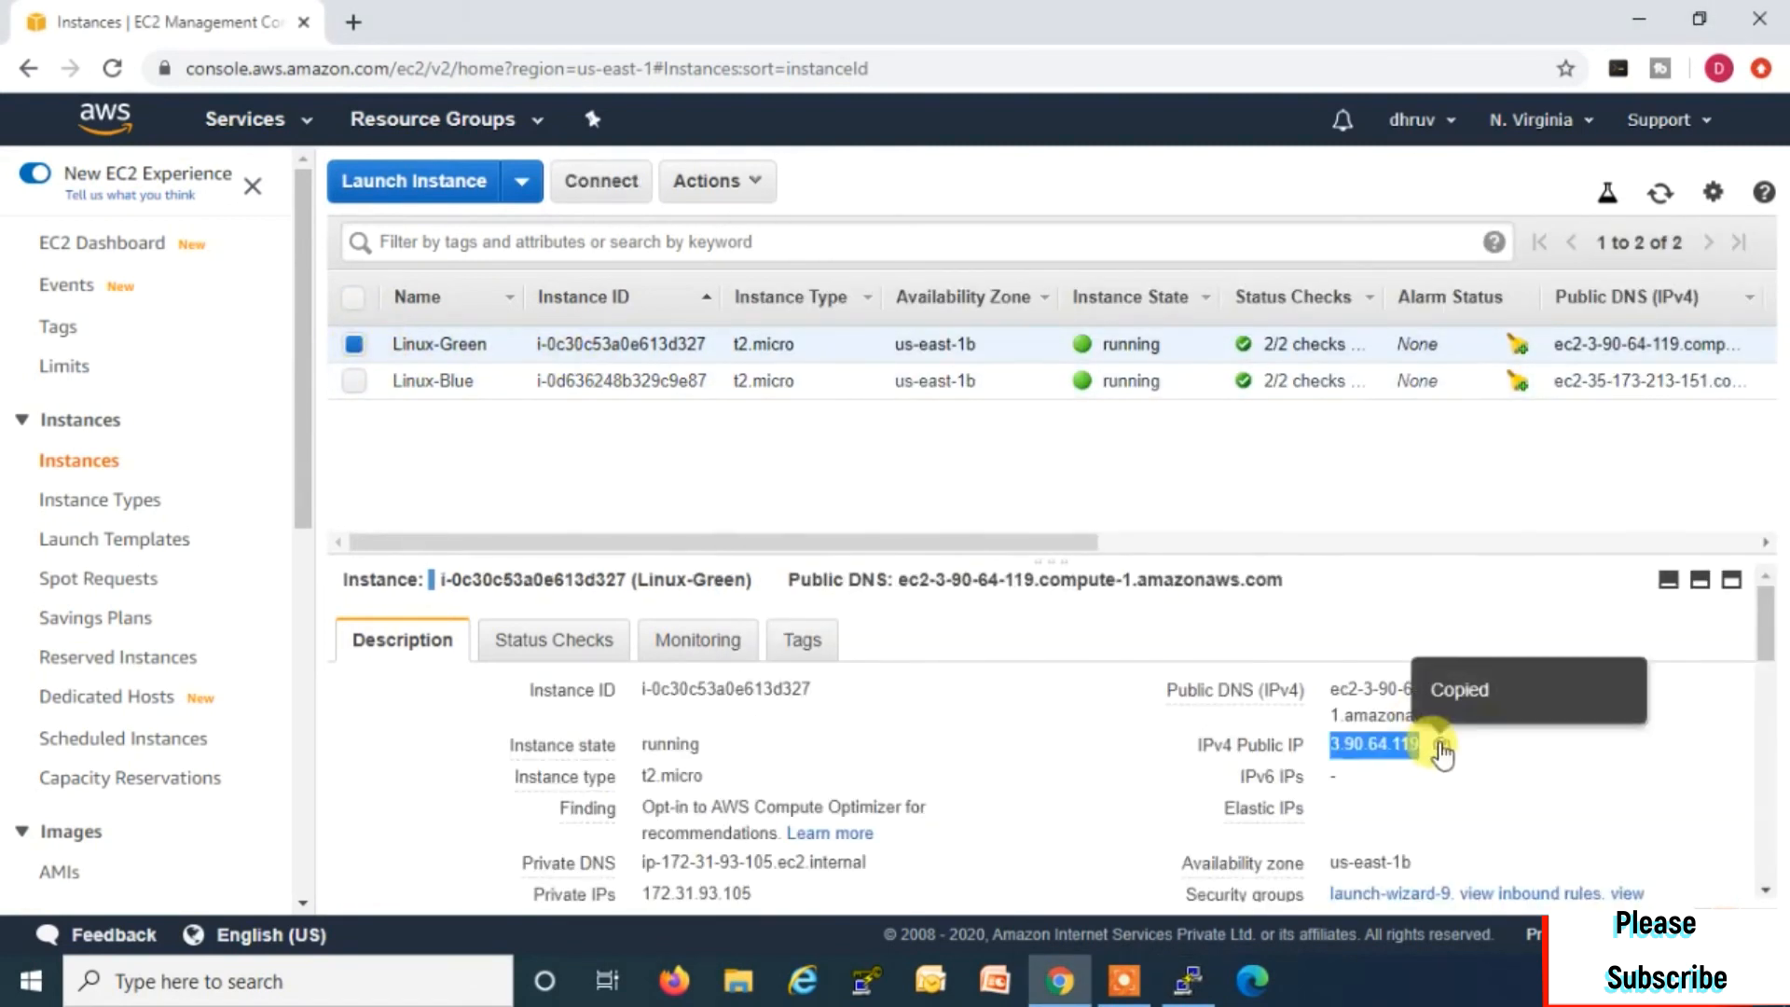
click(1192, 984)
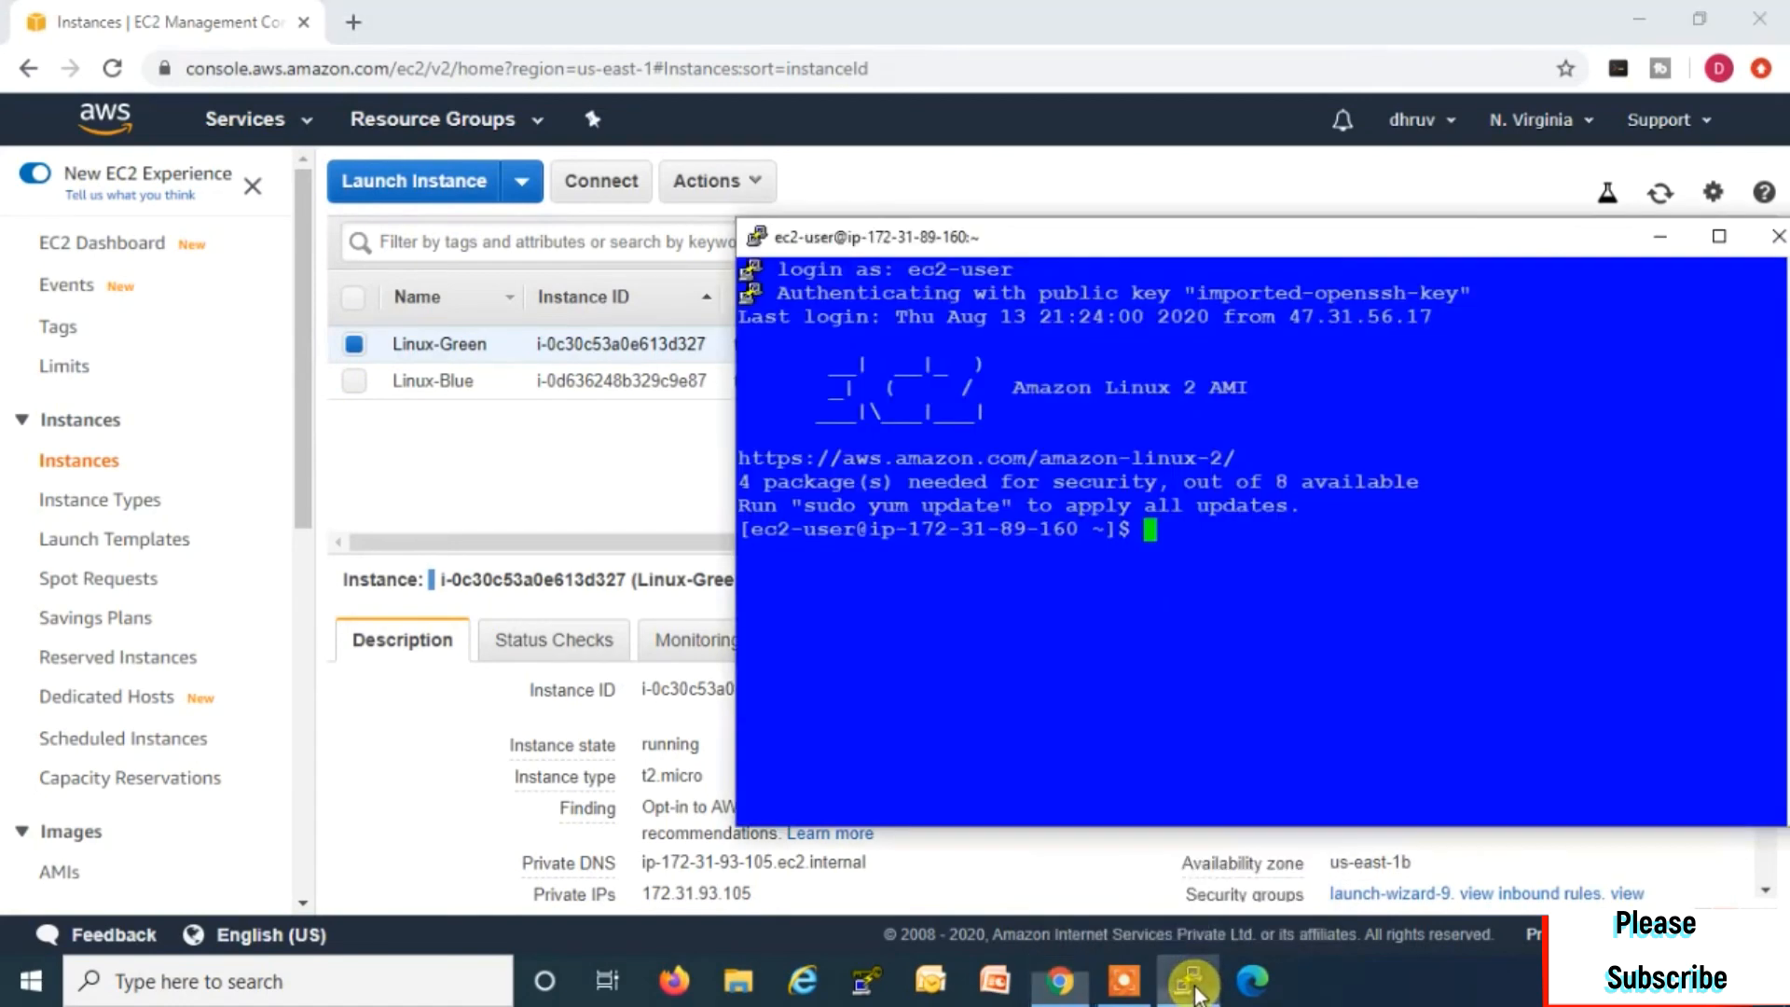
right_click(1178, 243)
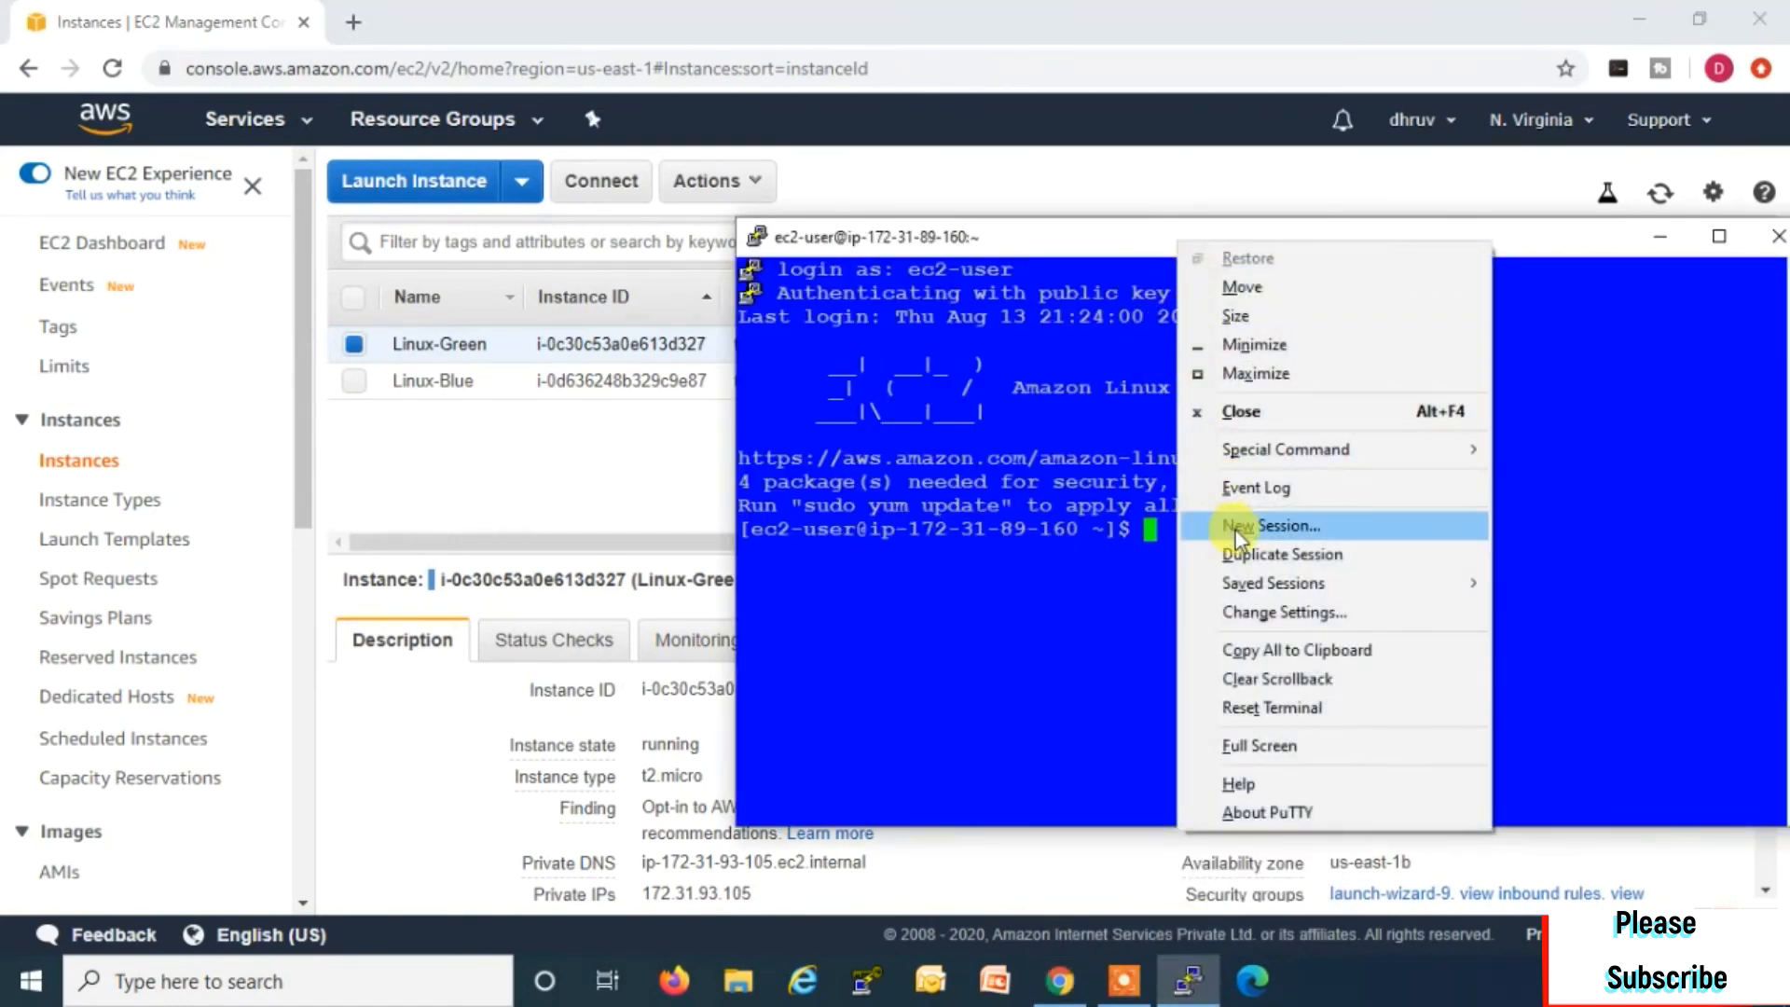
click(1231, 528)
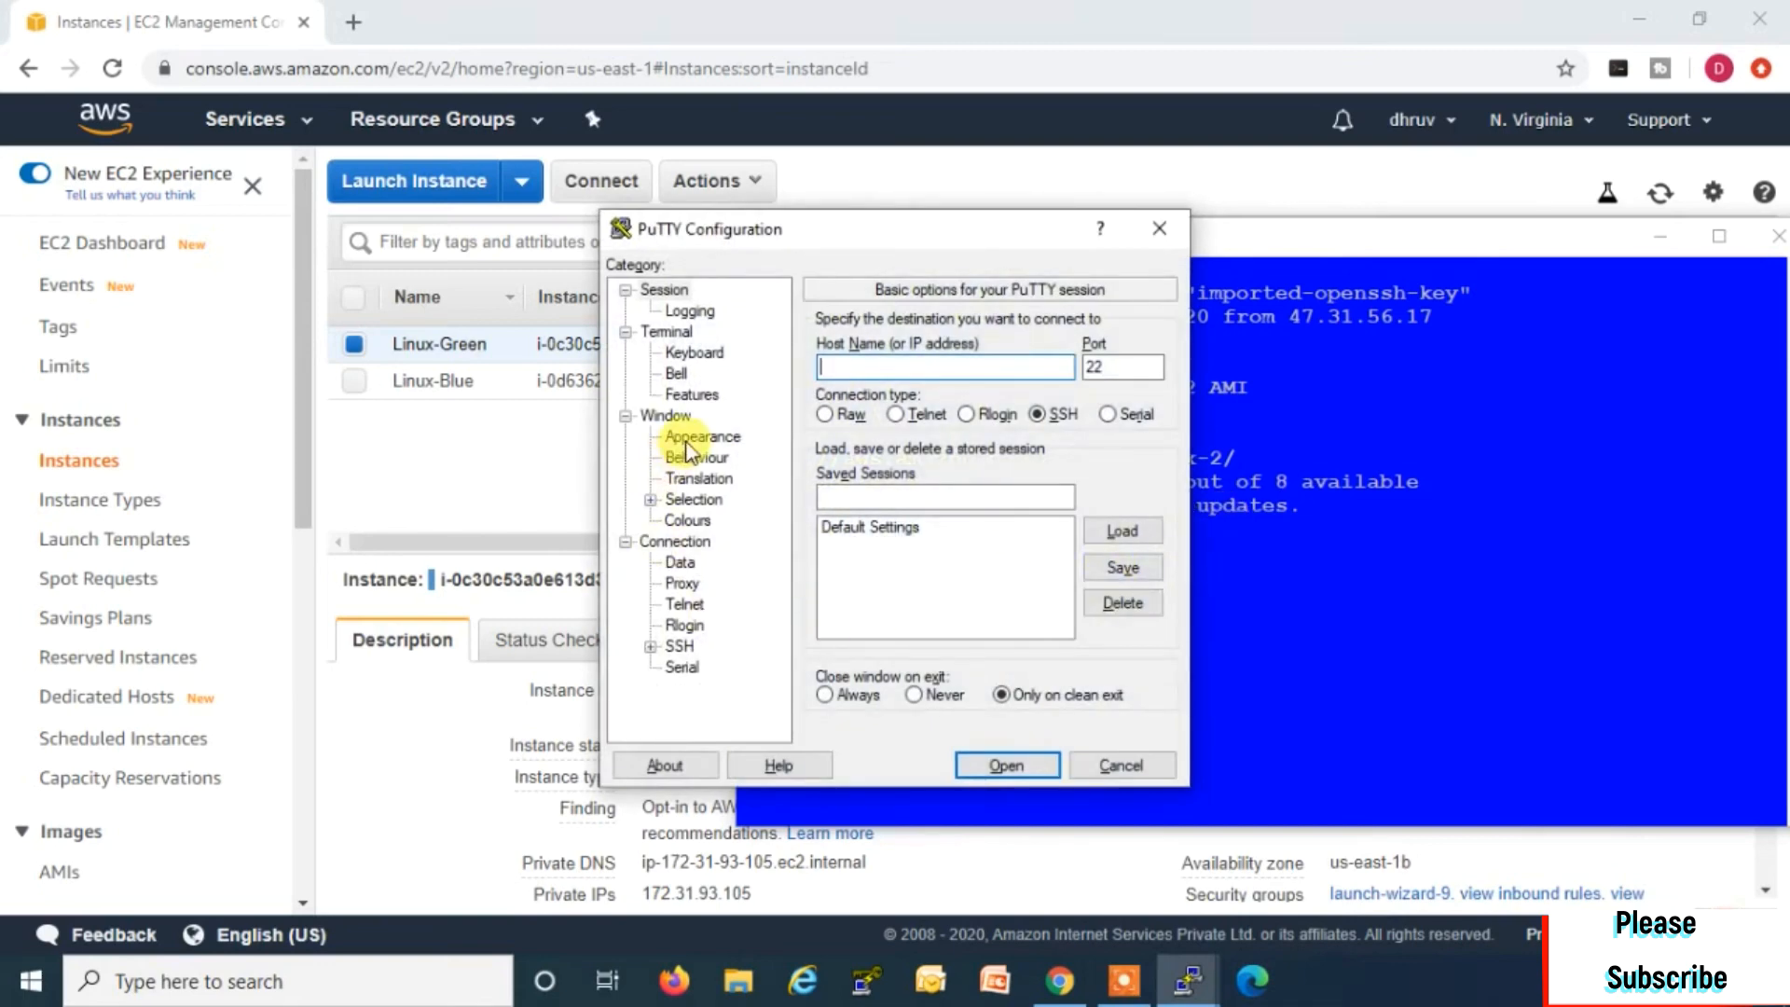
Step: Set the new session's terminal font to Courier New Bold, size 12
click(704, 436)
click(1123, 475)
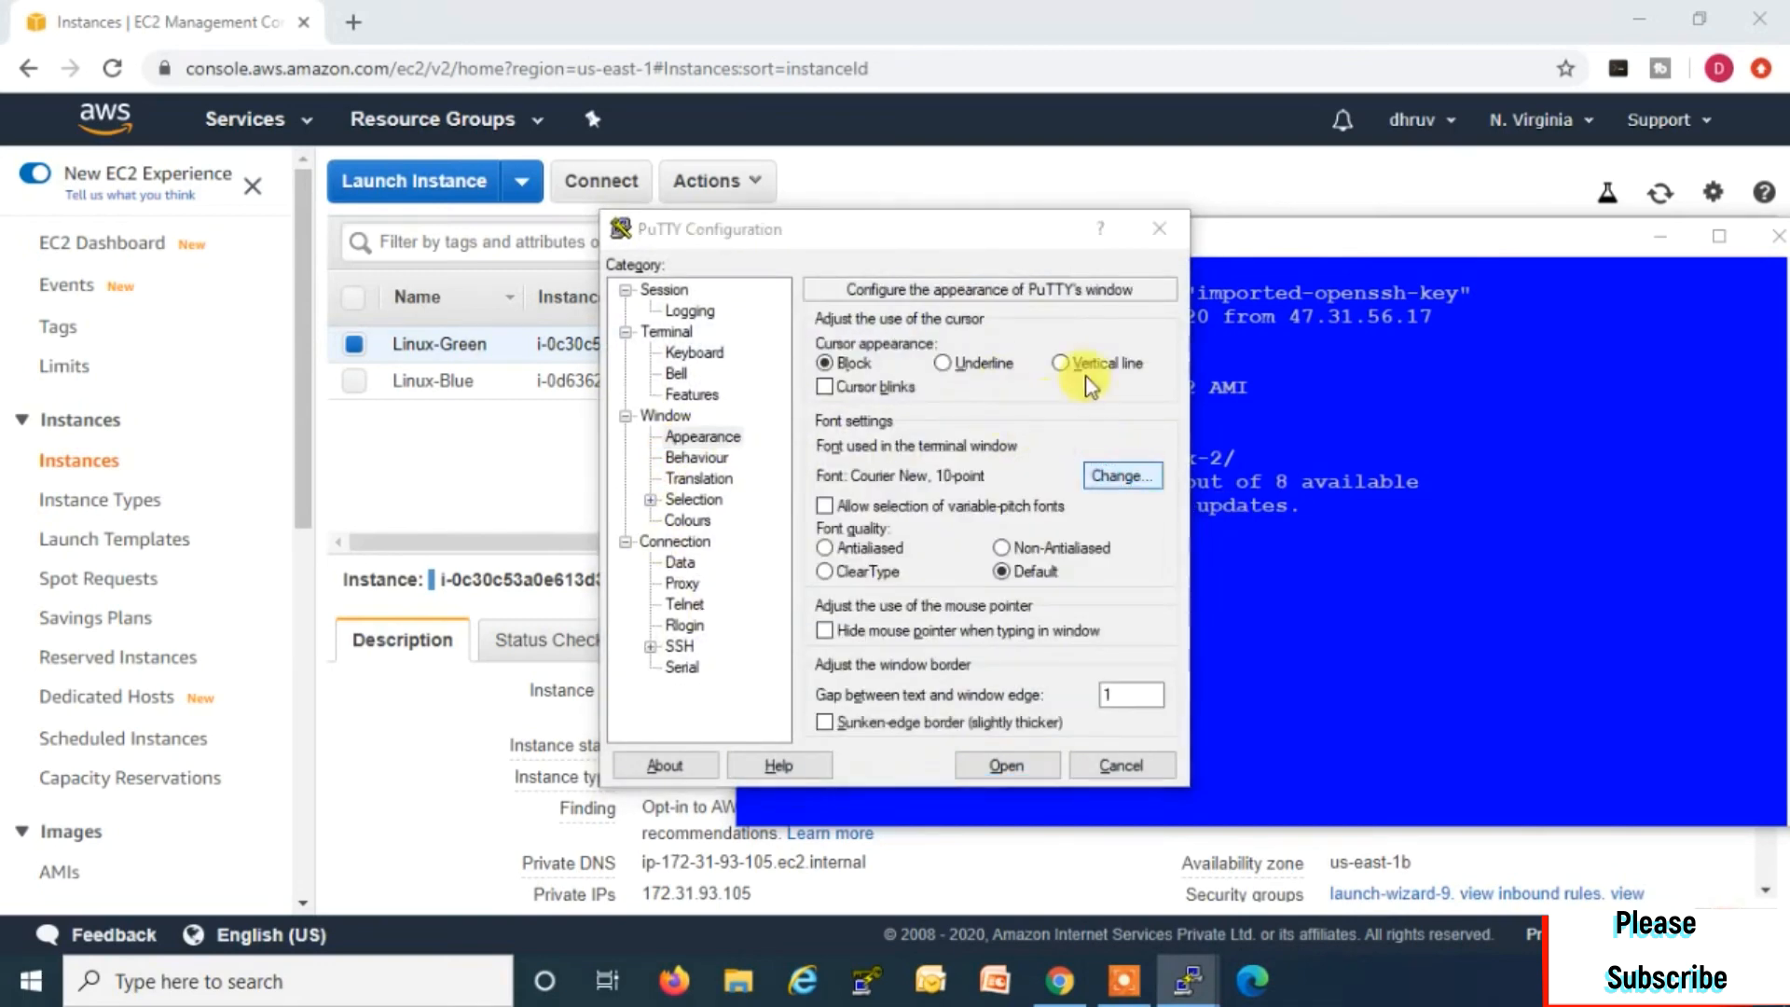
click(1110, 482)
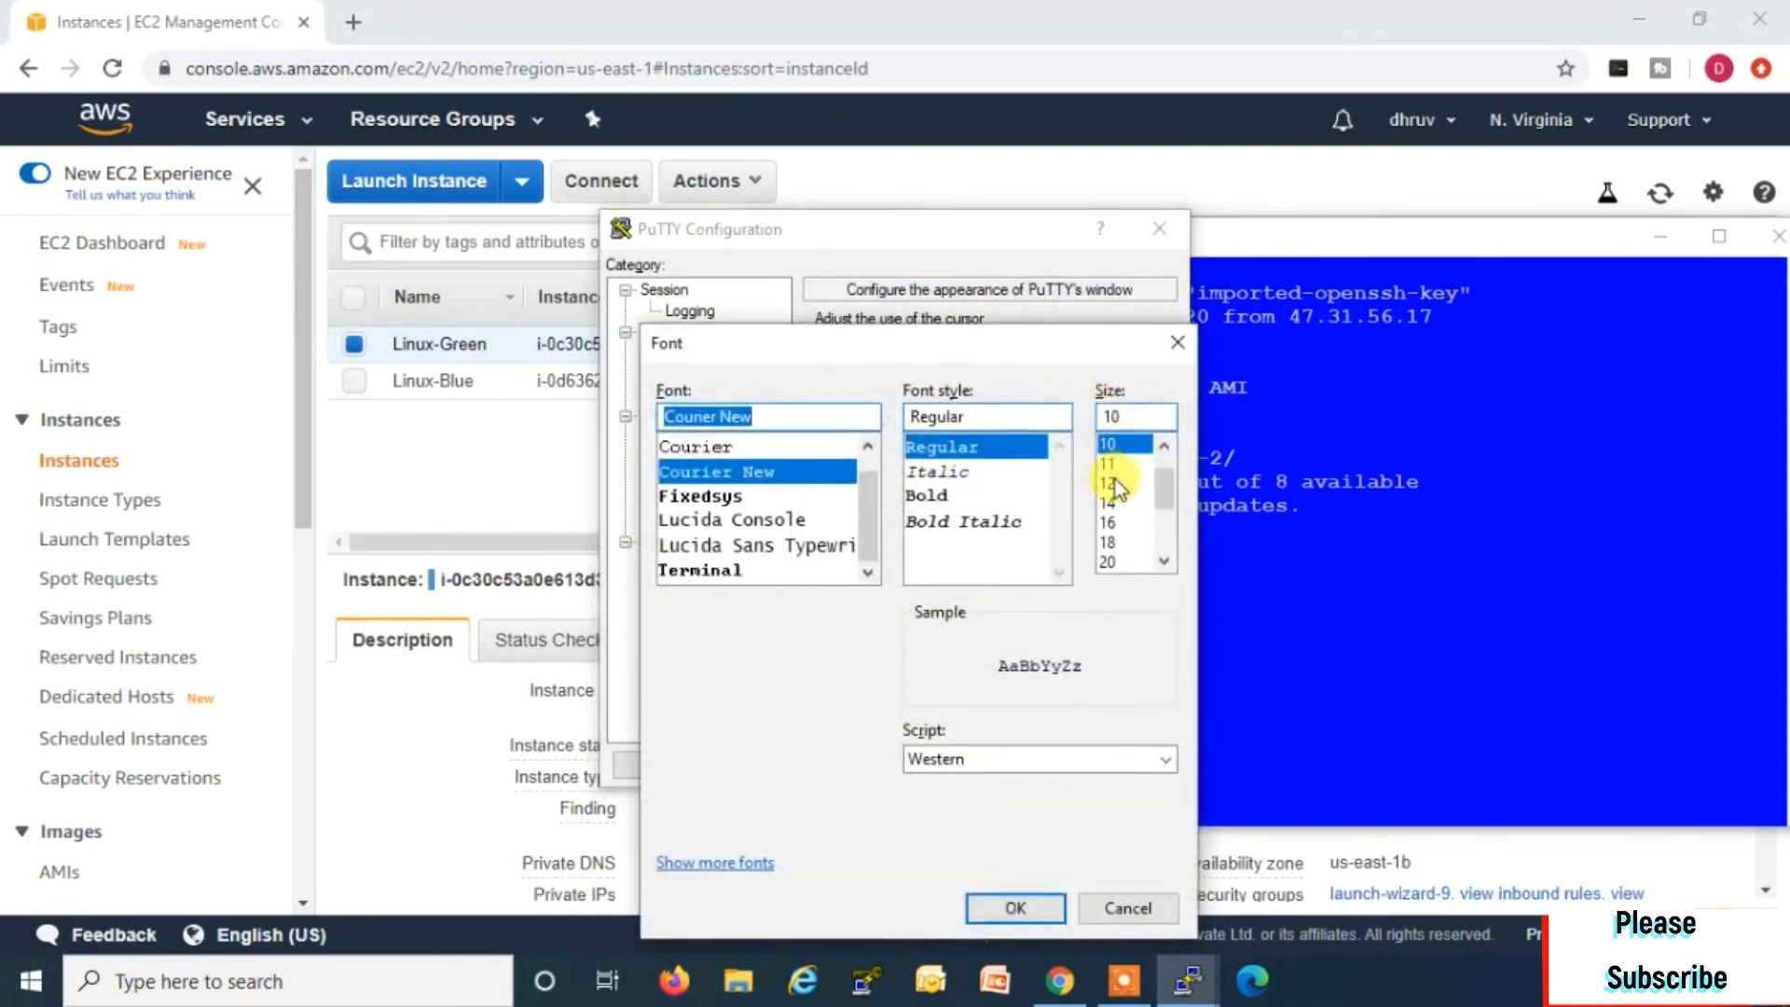
click(953, 496)
click(1009, 906)
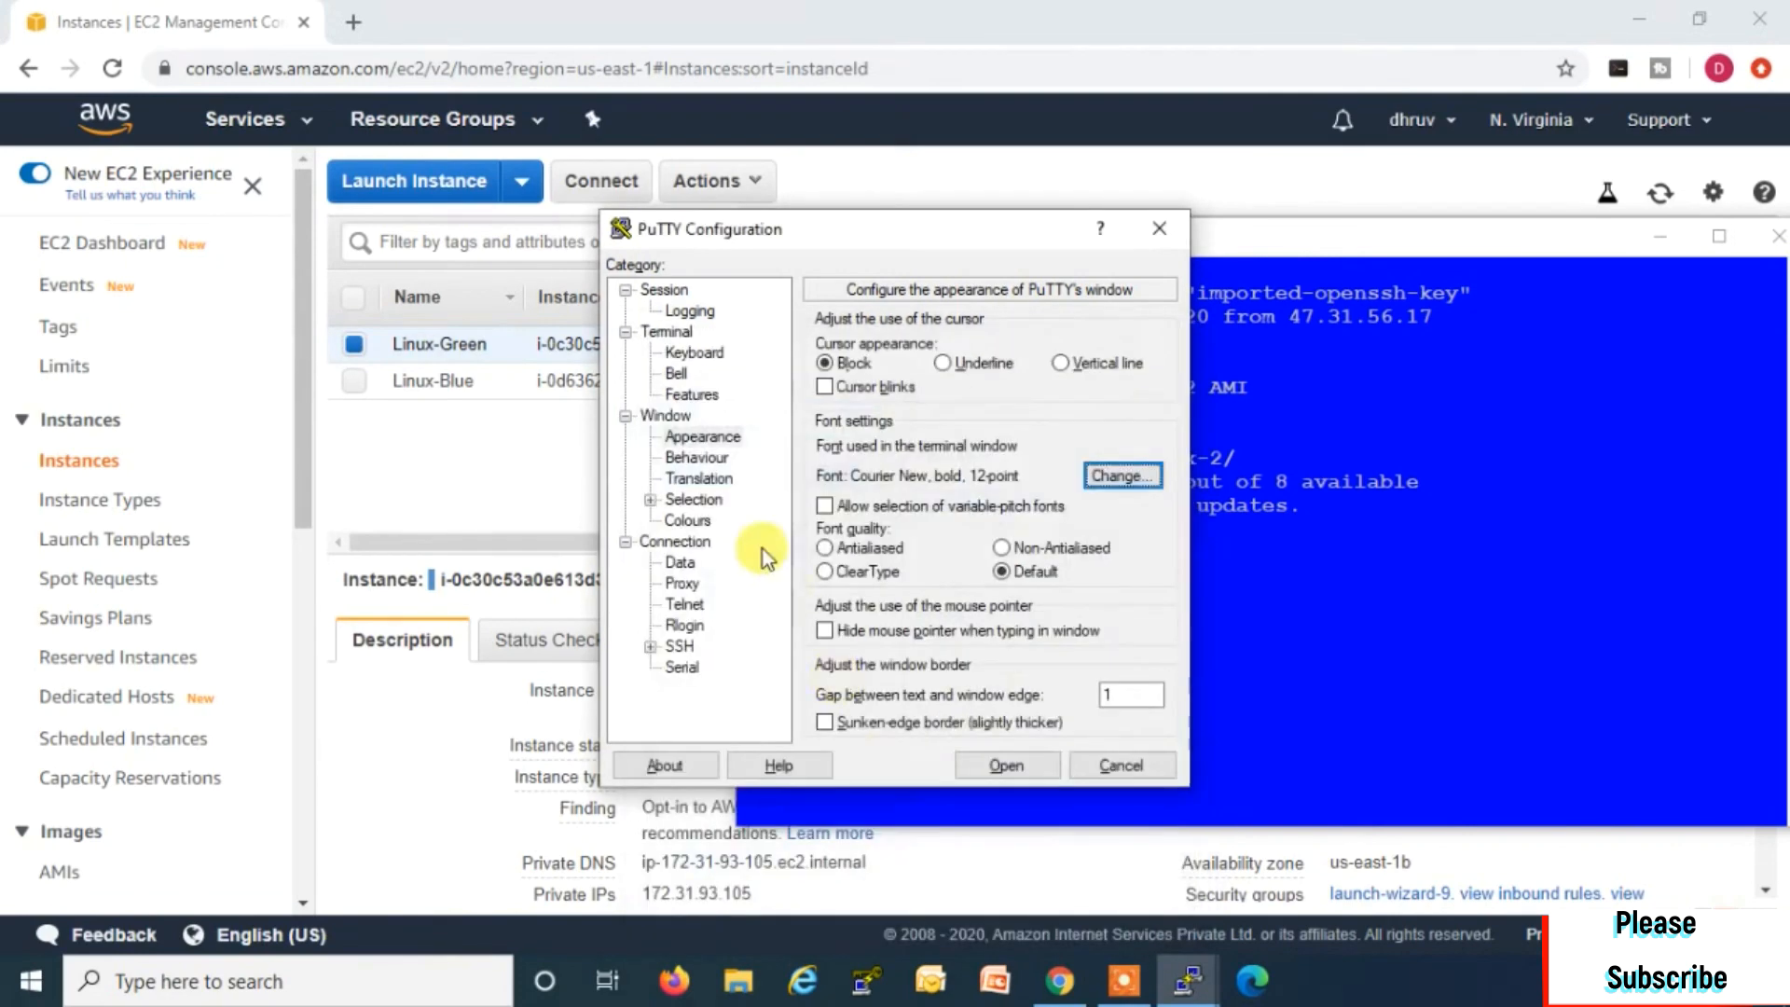
Step: Set the new session's Default Background colour to green (RGB 0, 255, 0), adding it to the custom colours
click(702, 528)
click(899, 636)
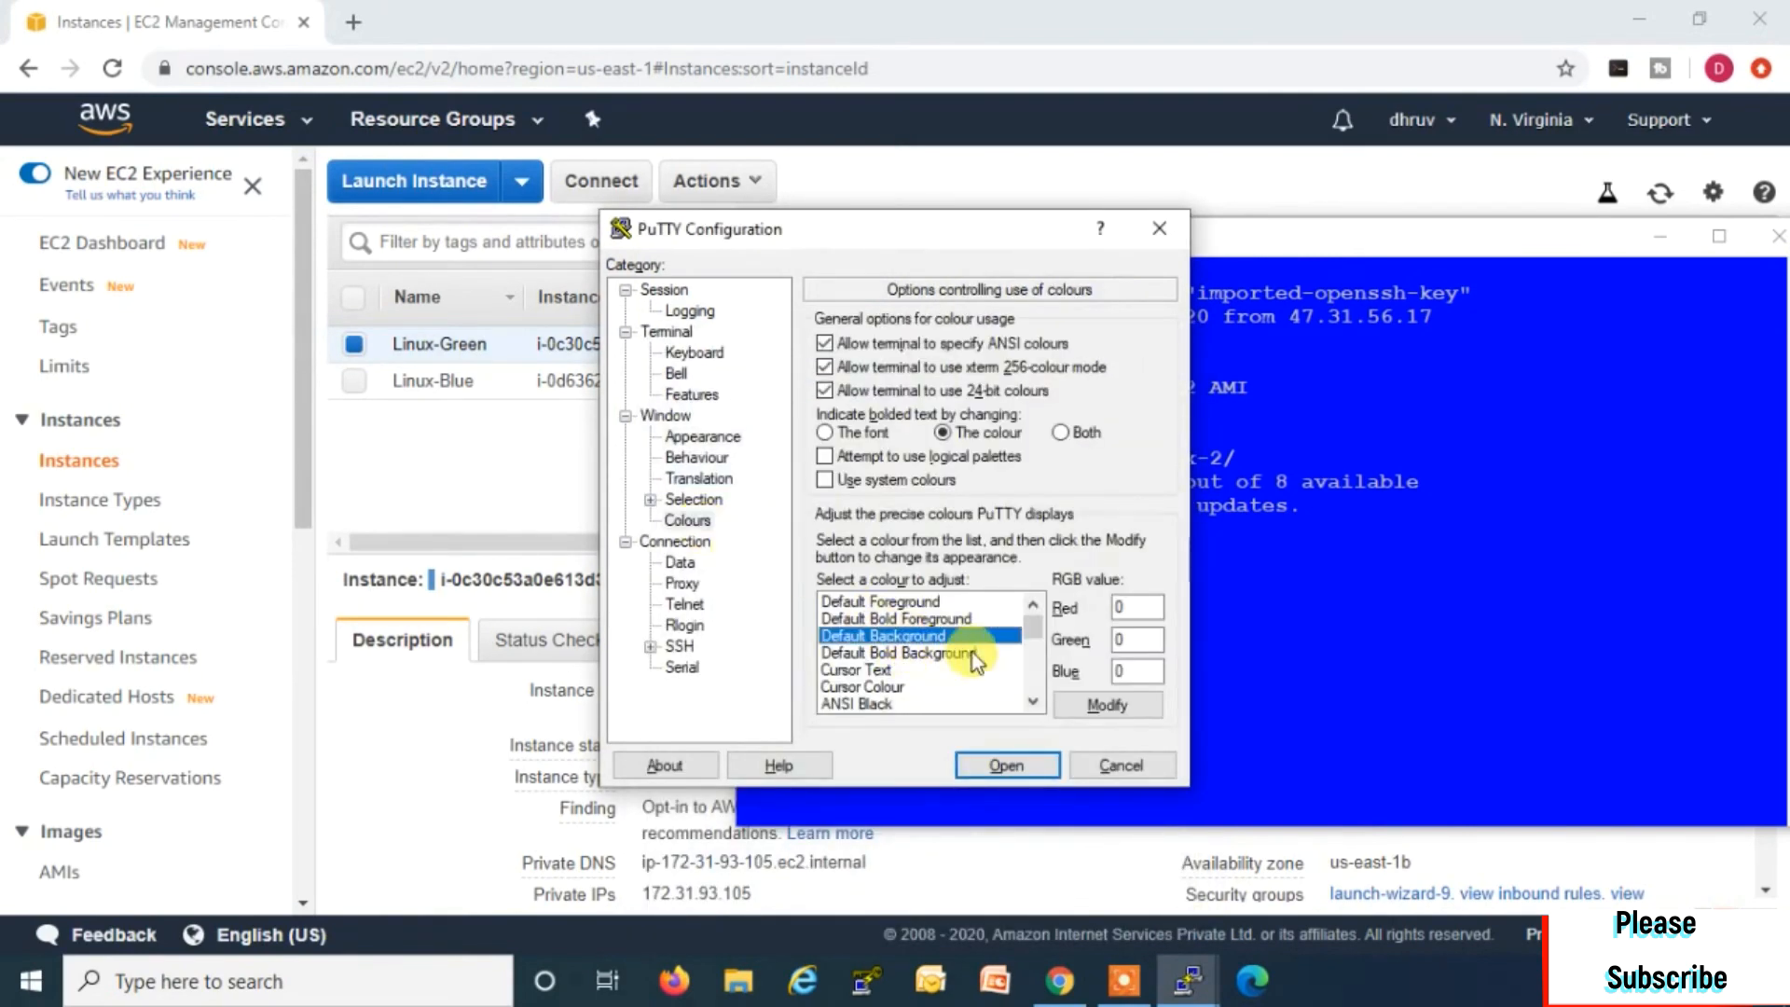
click(1081, 697)
click(710, 395)
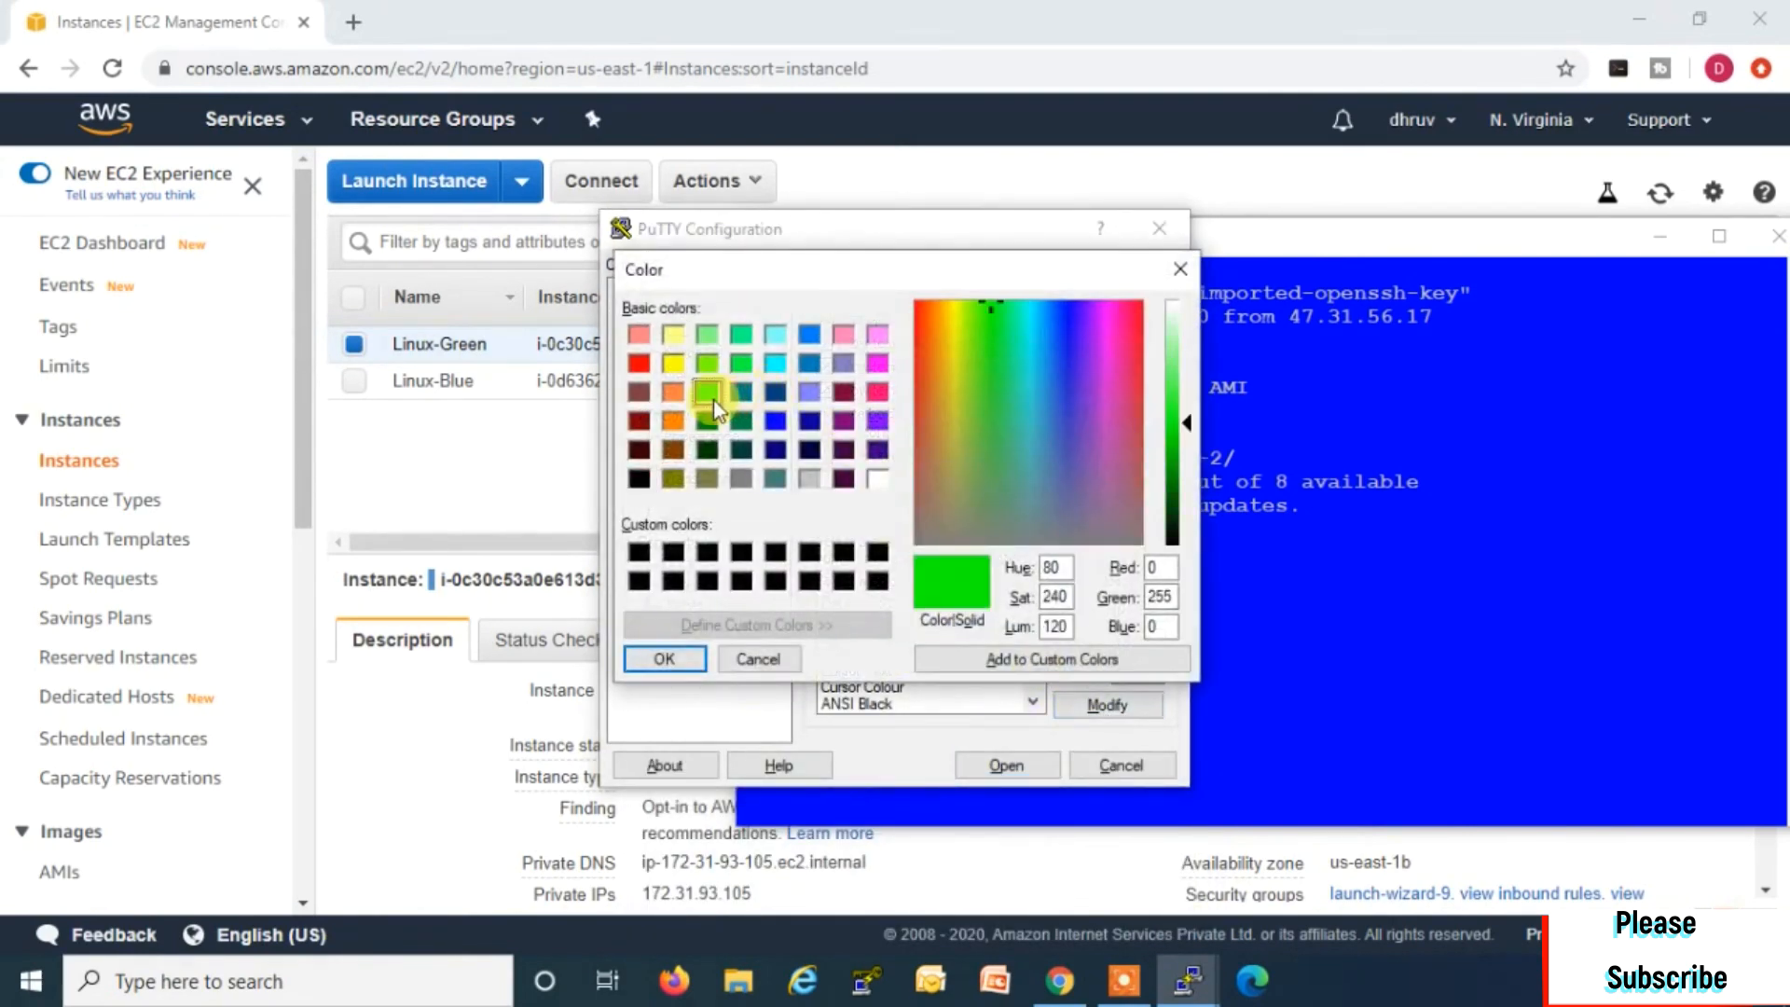
click(988, 660)
click(666, 659)
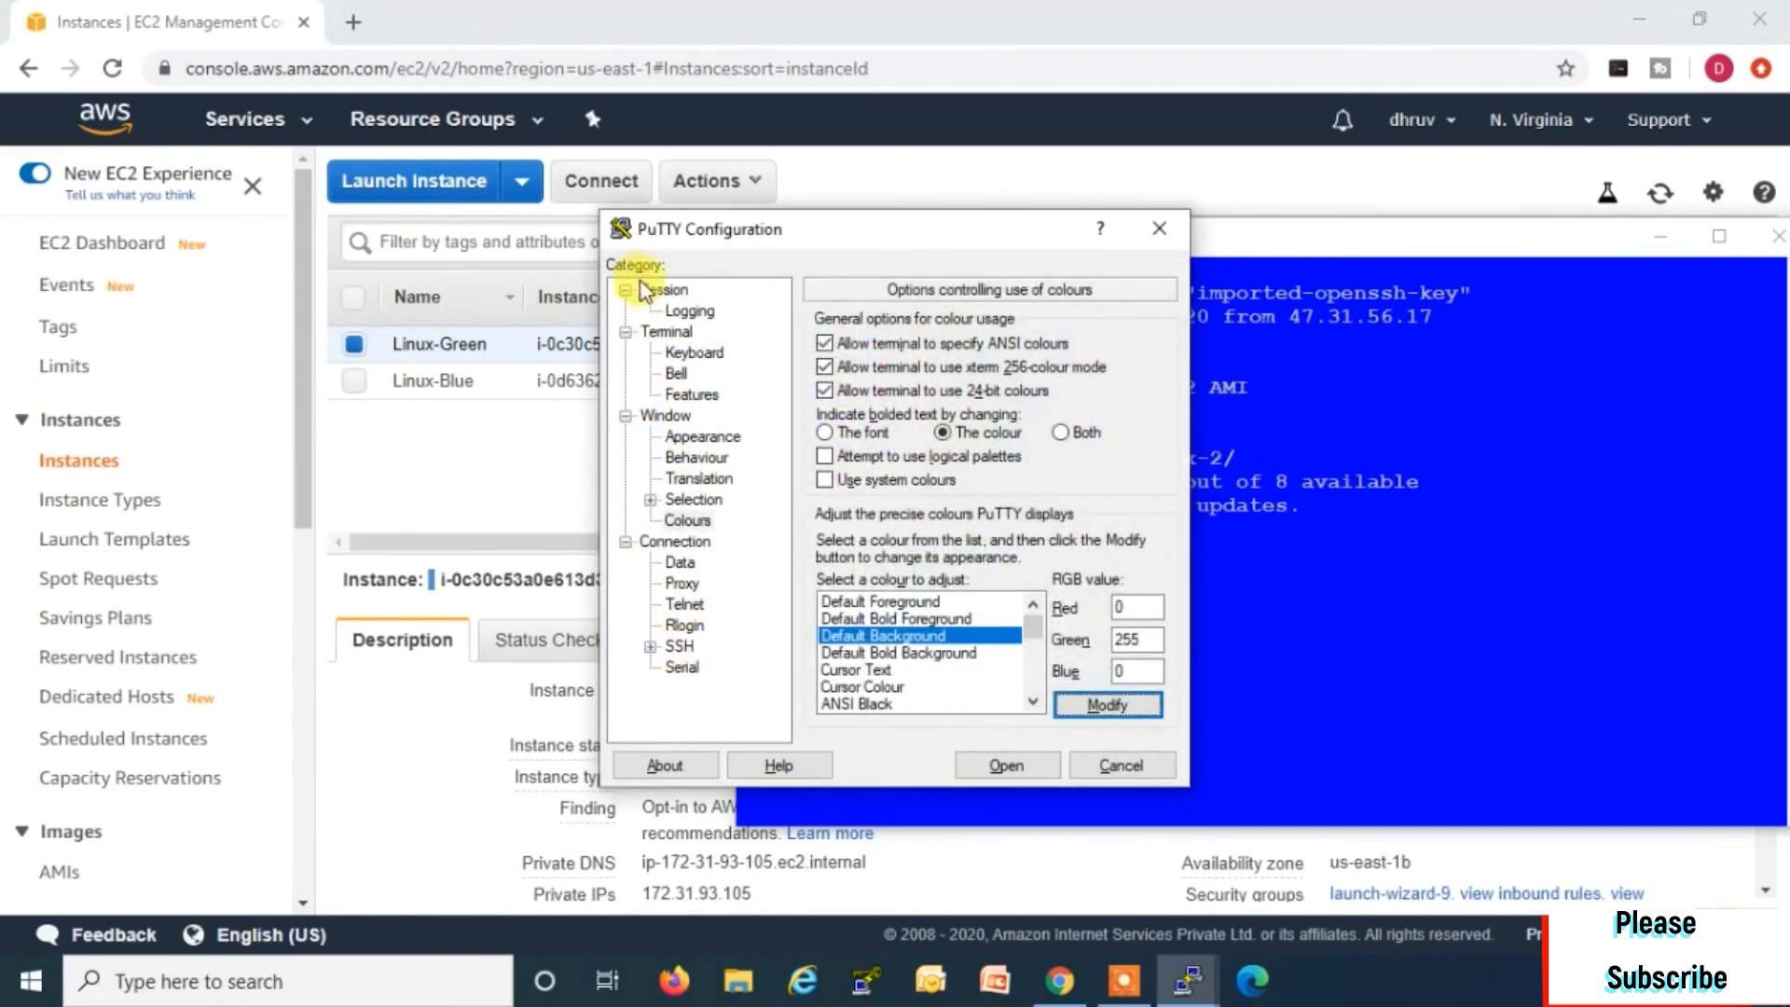
Step: Enter Linux-Green's copied public IP 3.90.64.119 as the new session's host name
click(652, 289)
click(842, 368)
key(ctrl+v)
Step: Browse Downloads for the PPK private key file in the new session's SSH authentication settings
click(681, 646)
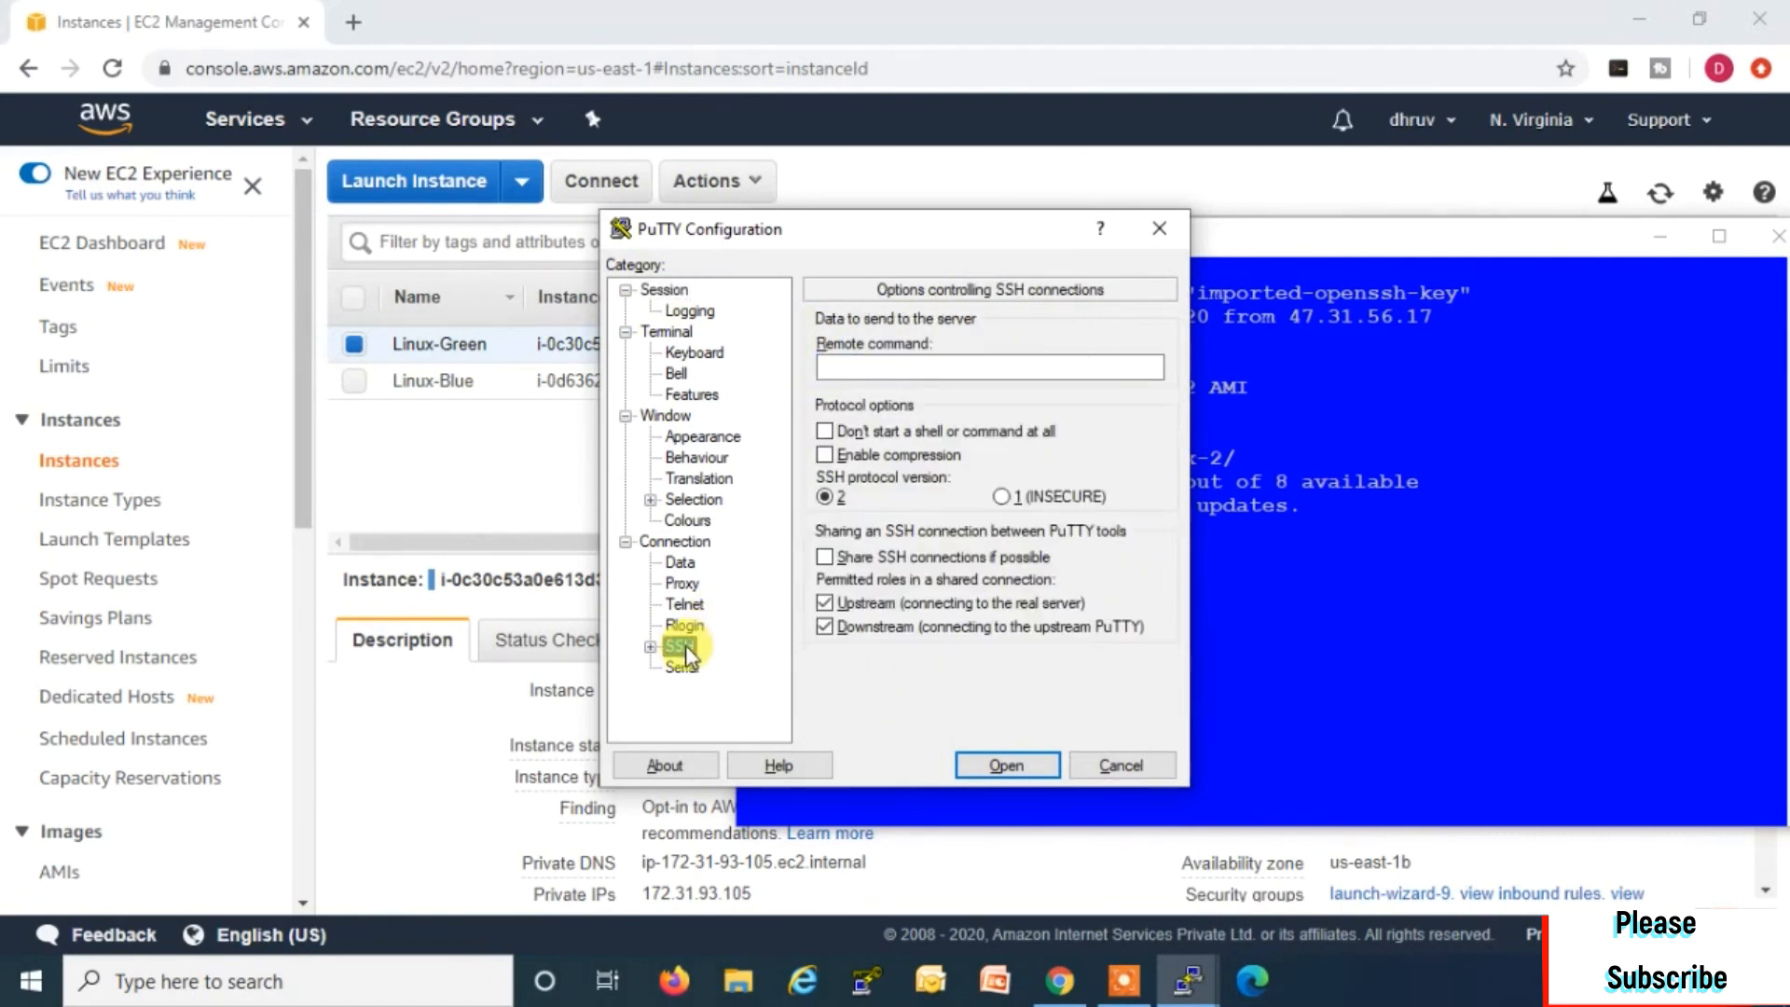
click(651, 649)
click(704, 625)
click(1106, 589)
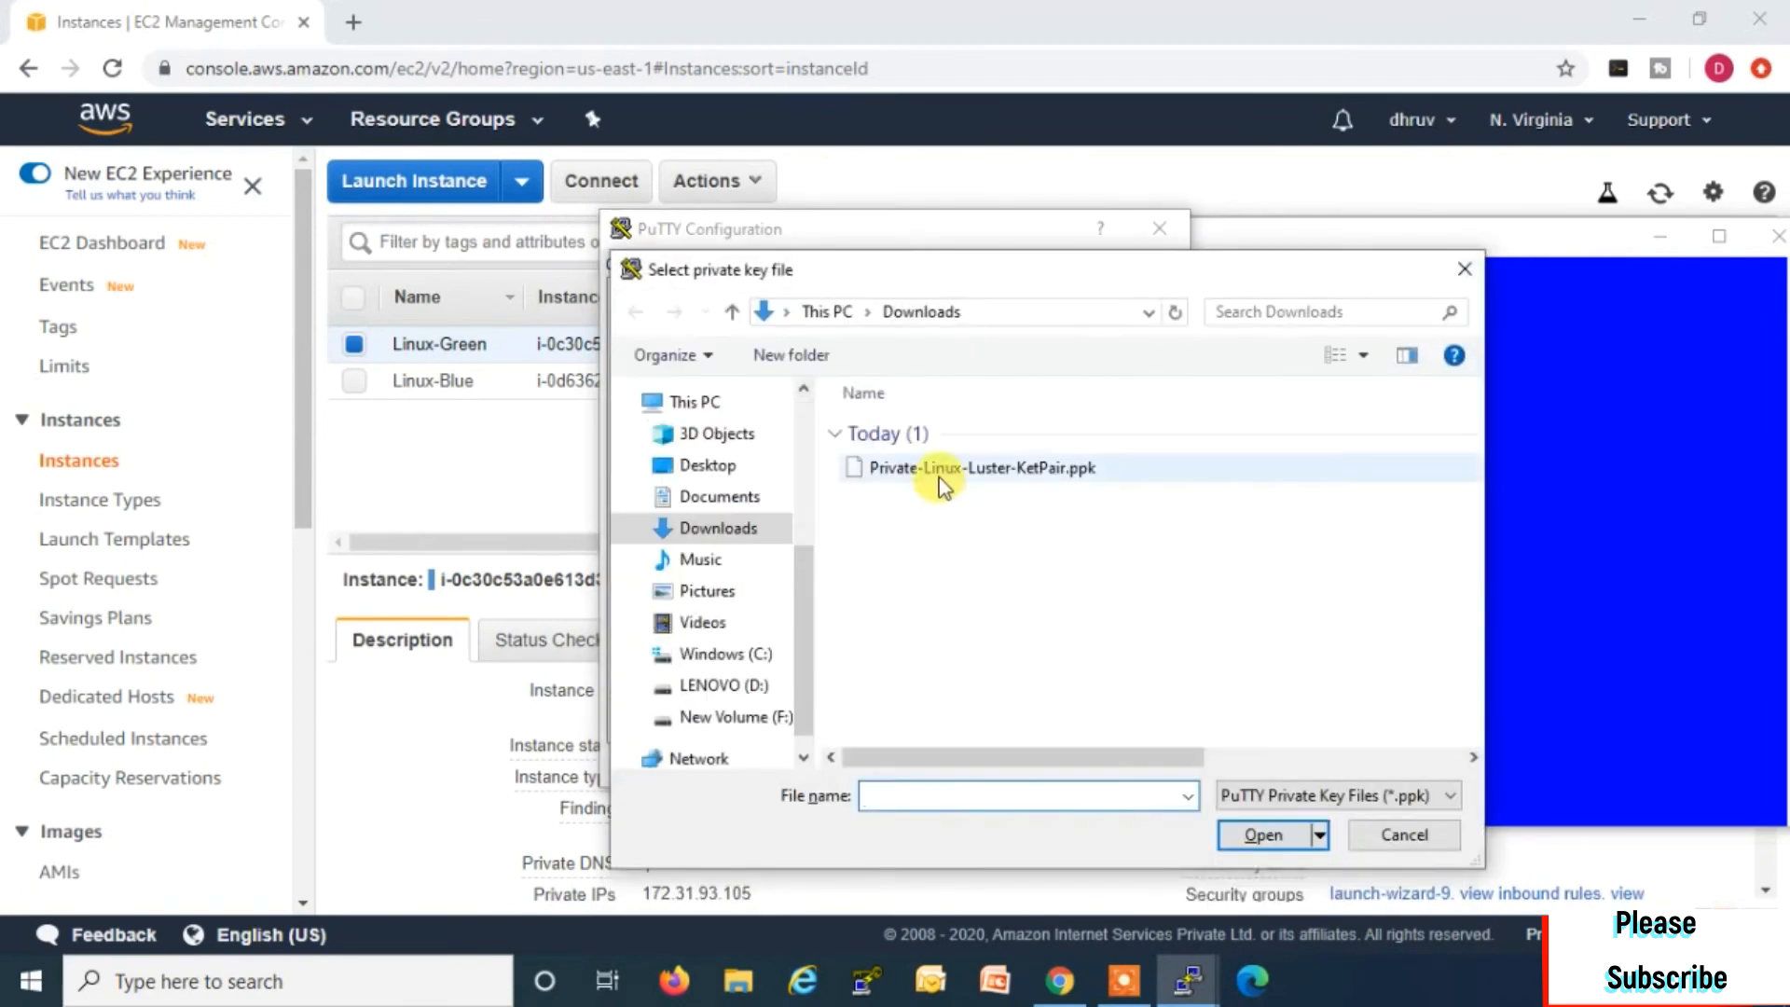